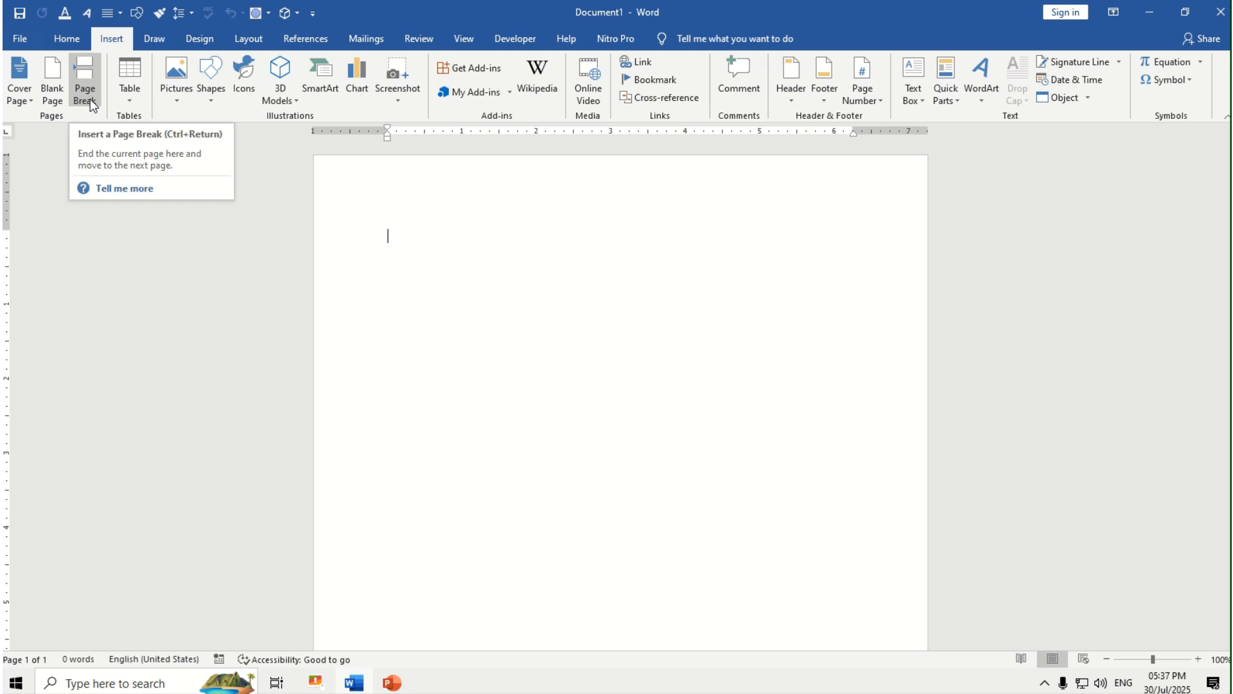
{"action": "left_click", "coordinate": [126, 96]}
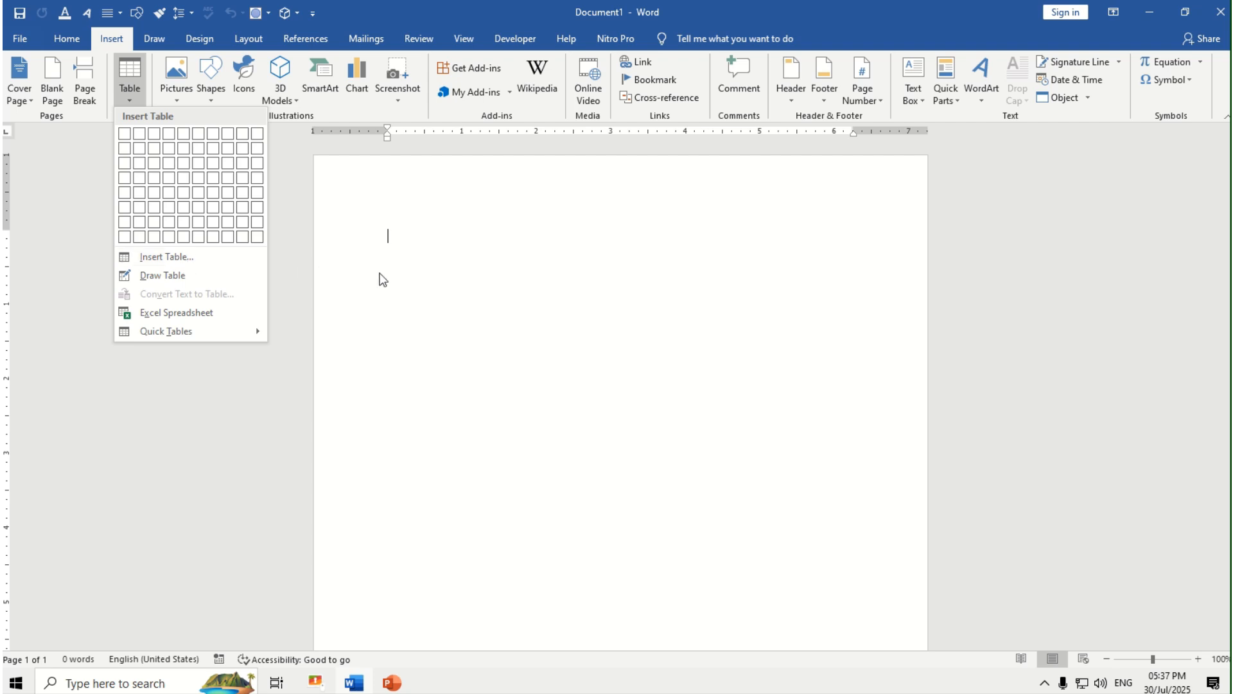
{"action": "left_click", "coordinate": [410, 240]}
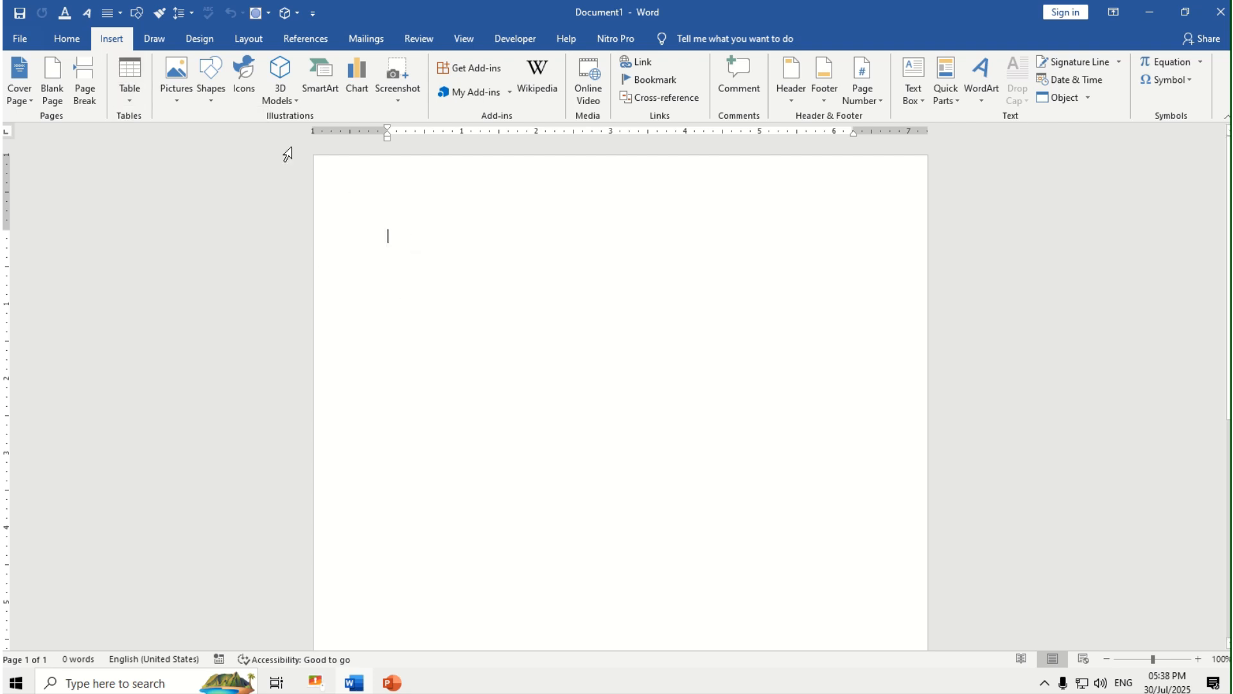
Step: Insert cat.jpg from the Pictures folder on this device, and delete the picture from the page again
{"action": "left_click", "coordinate": [180, 97]}
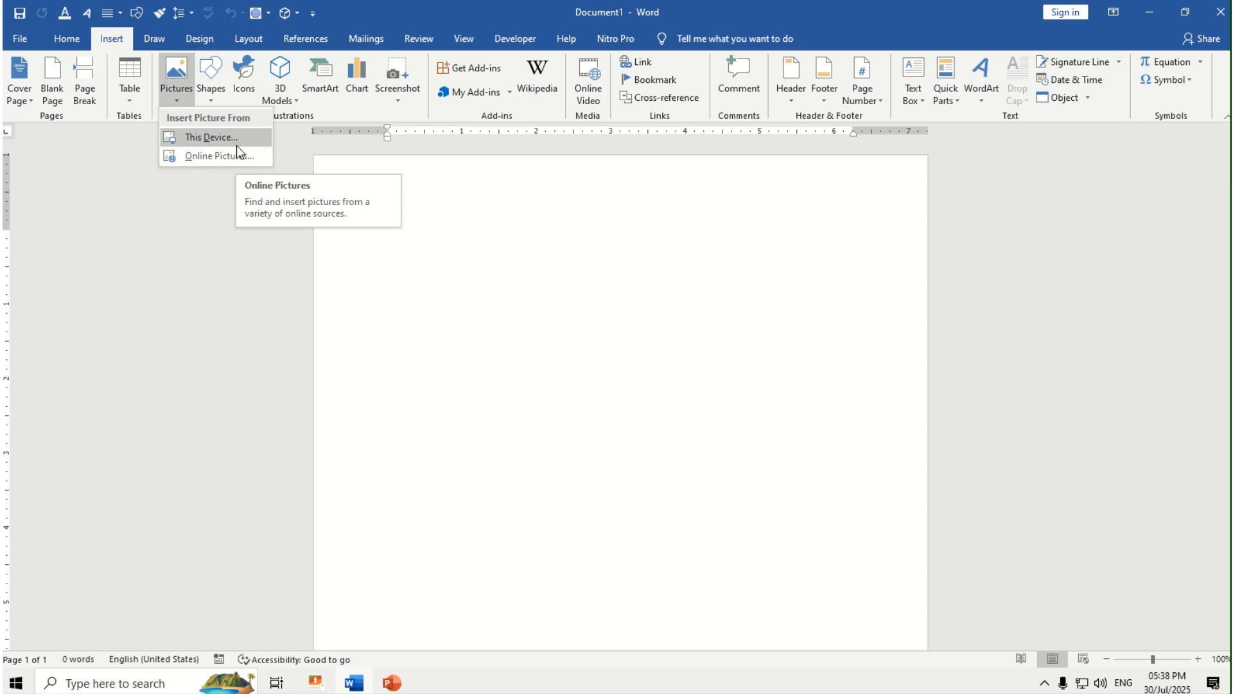
{"action": "left_click", "coordinate": [329, 199]}
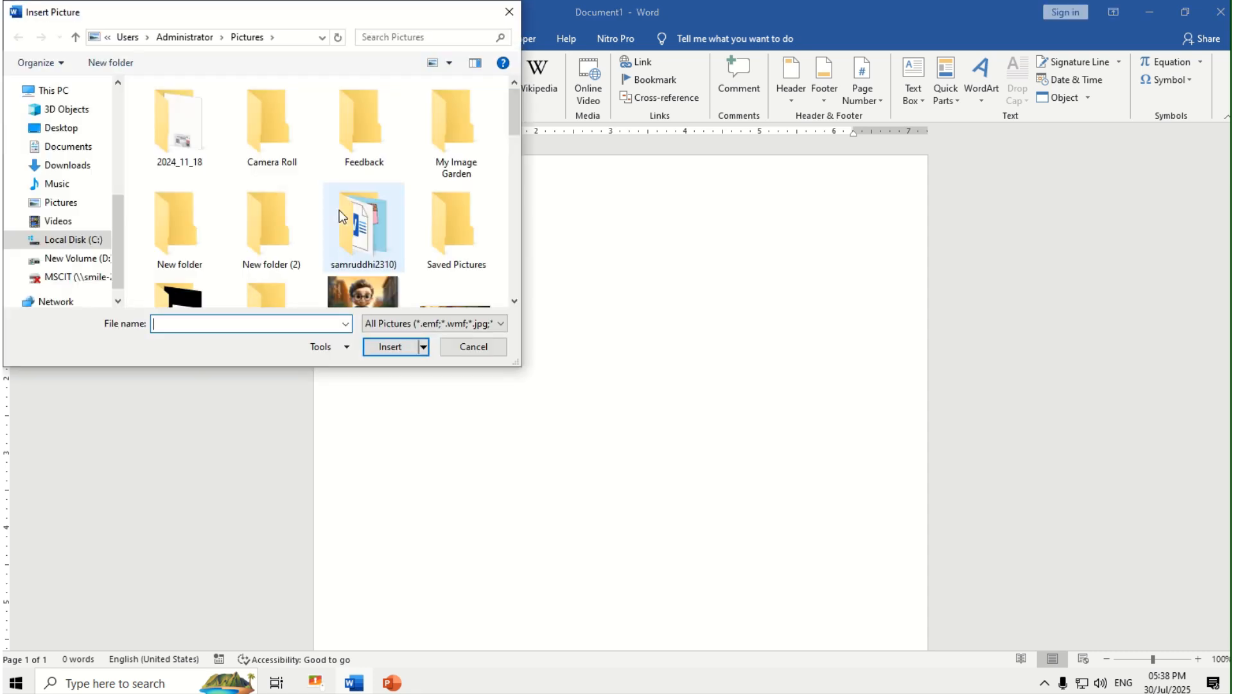
{"action": "left_click", "coordinate": [67, 202]}
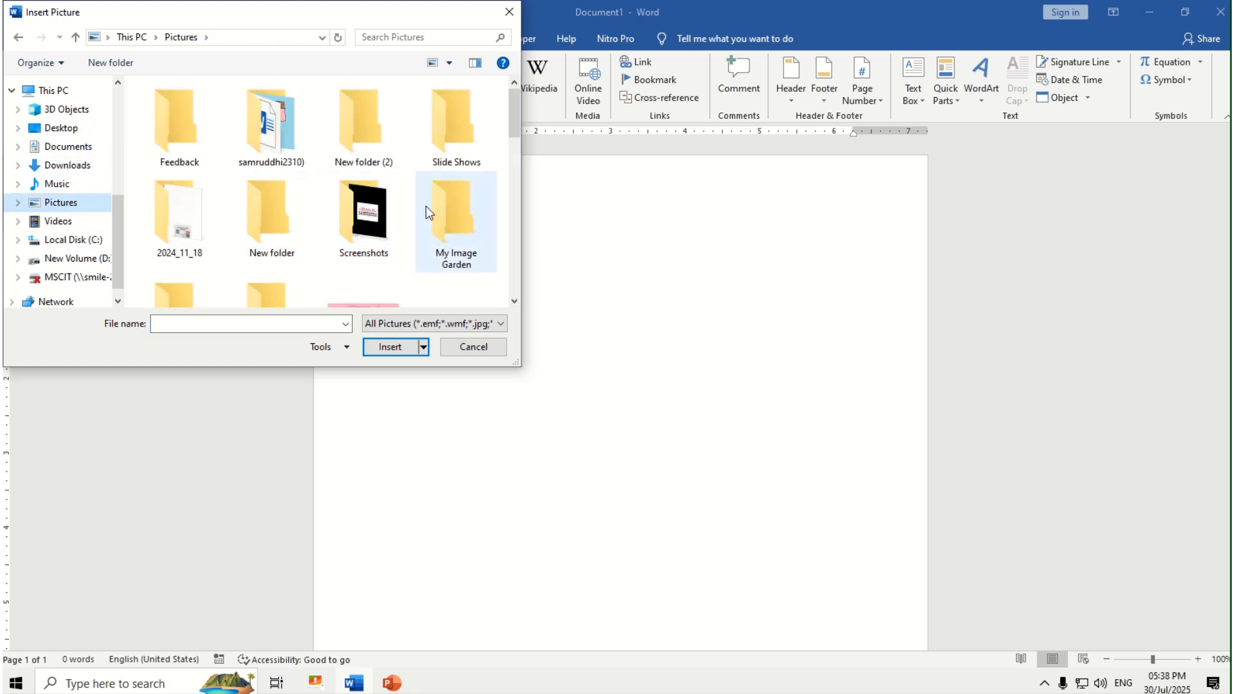
{"action": "left_click", "coordinate": [516, 301]}
{"action": "scroll", "coordinate": [475, 193], "scroll_direction": "down", "scroll_amount": 3}
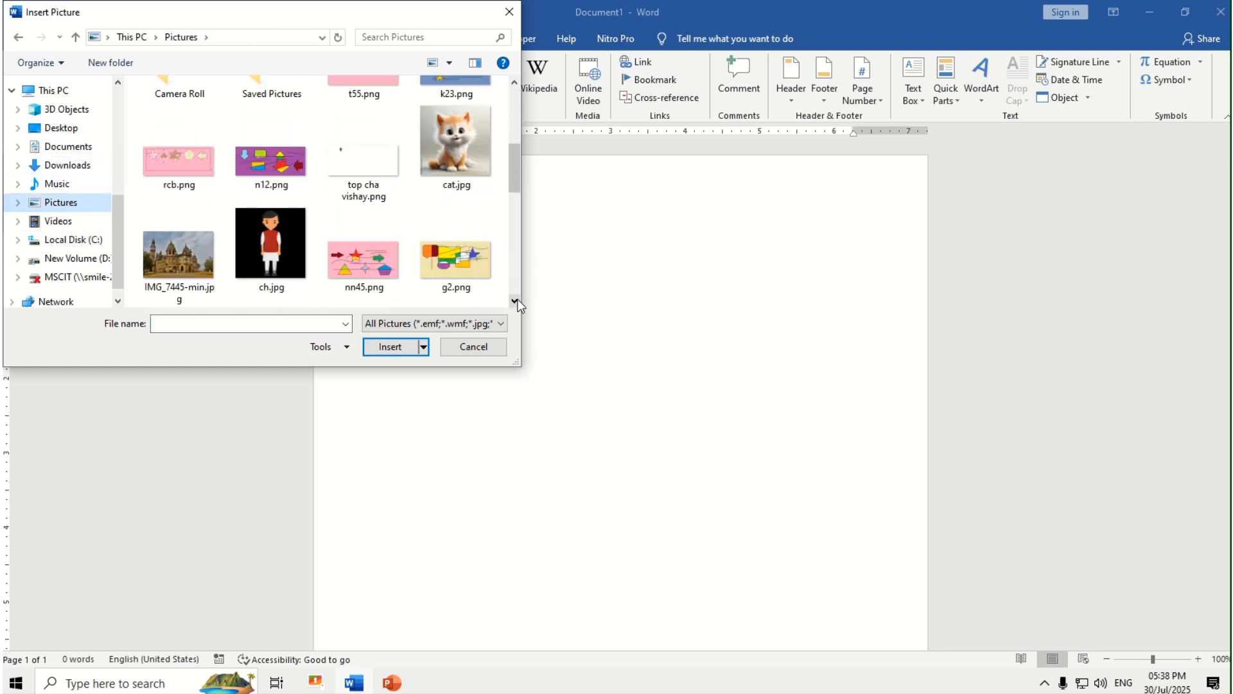
{"action": "left_click", "coordinate": [477, 171]}
{"action": "left_click", "coordinate": [399, 346]}
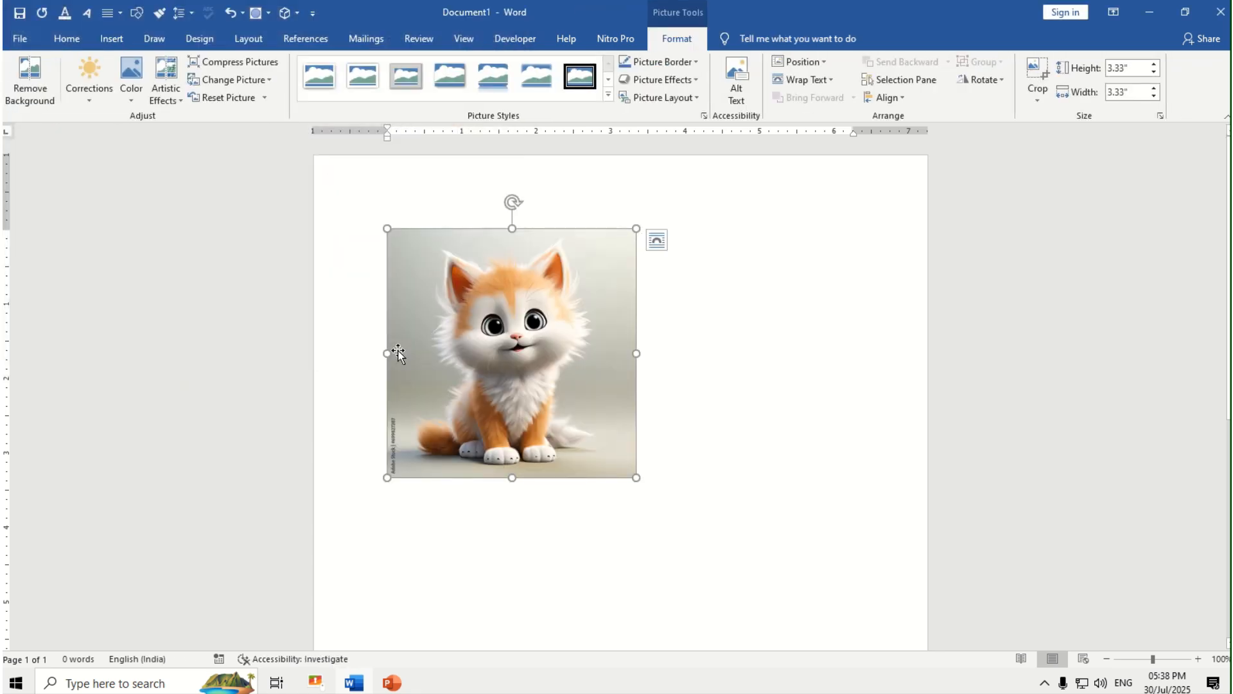
{"action": "key", "text": "Delete"}
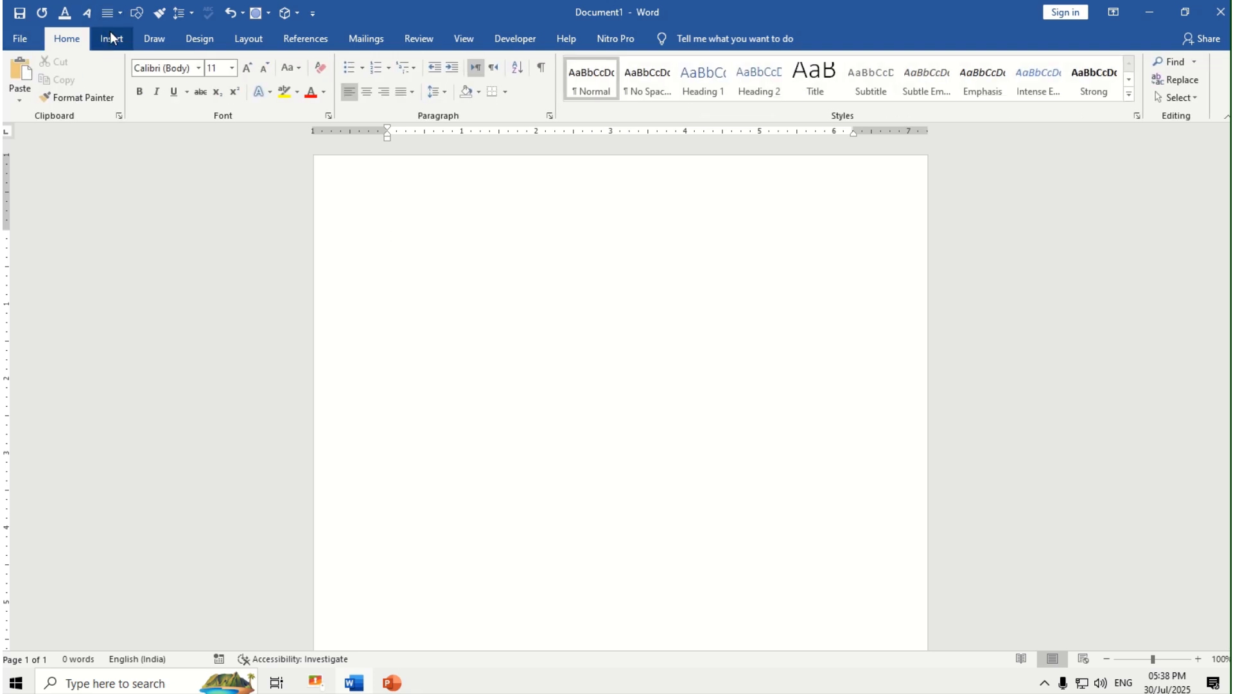
Step: Insert the white coffee mug picture from the Coffee category of Online Pictures, and delete it from the page again
{"action": "left_click", "coordinate": [111, 39]}
{"action": "left_click", "coordinate": [176, 101]}
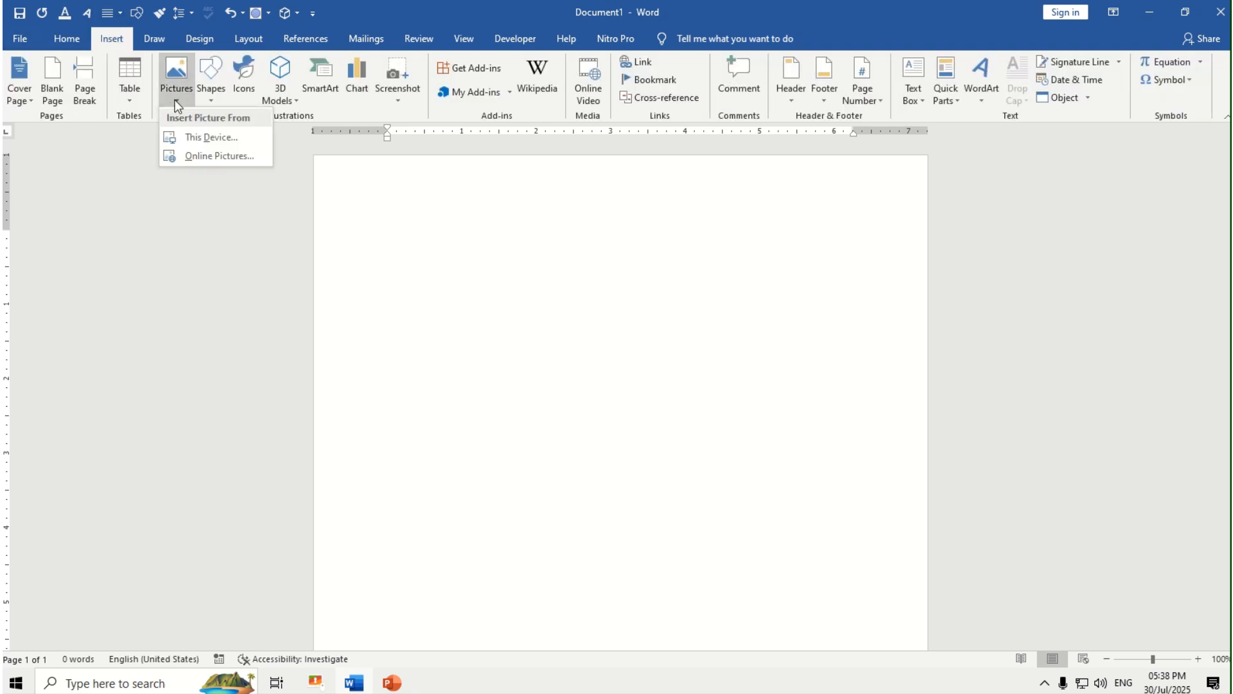
{"action": "left_click", "coordinate": [219, 156]}
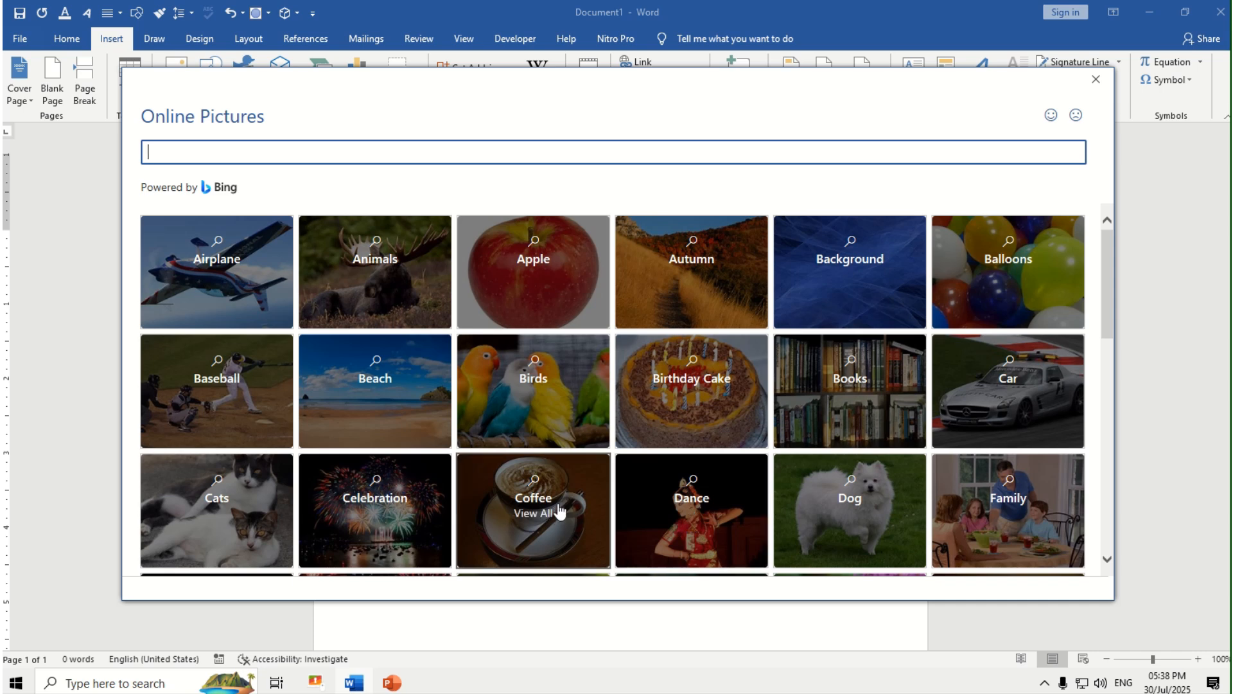
{"action": "left_click", "coordinate": [559, 511]}
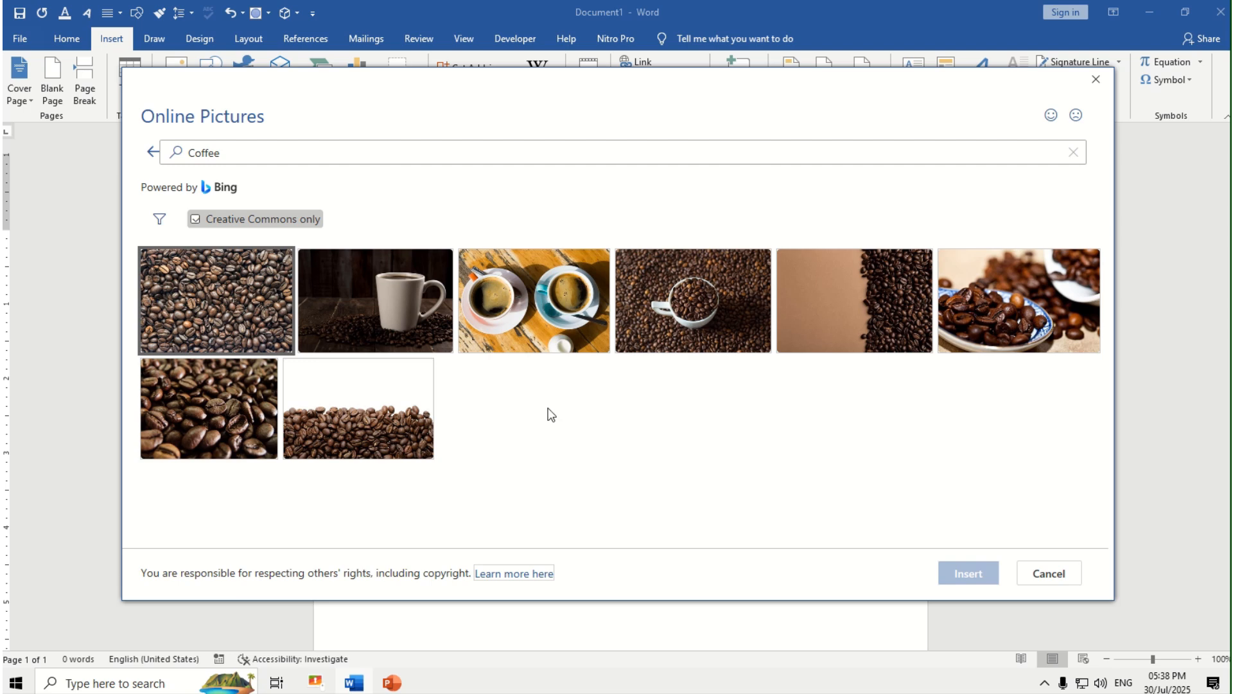
{"action": "left_click", "coordinate": [427, 302]}
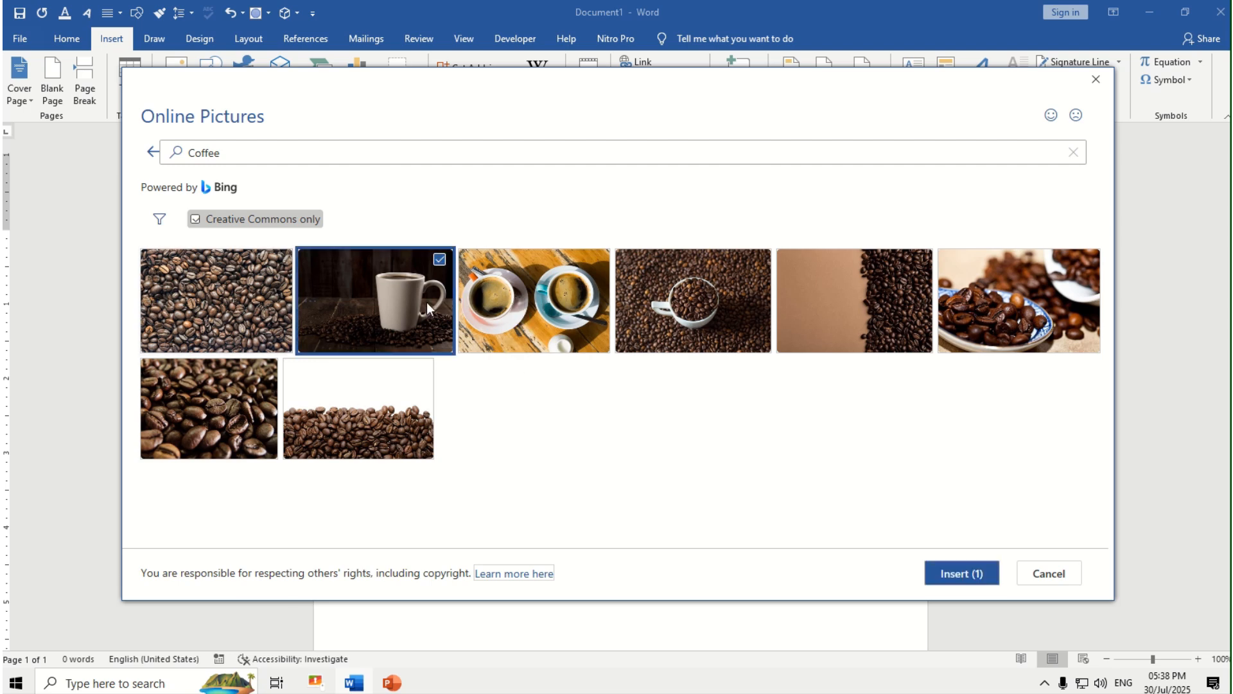
{"action": "left_click", "coordinate": [977, 578]}
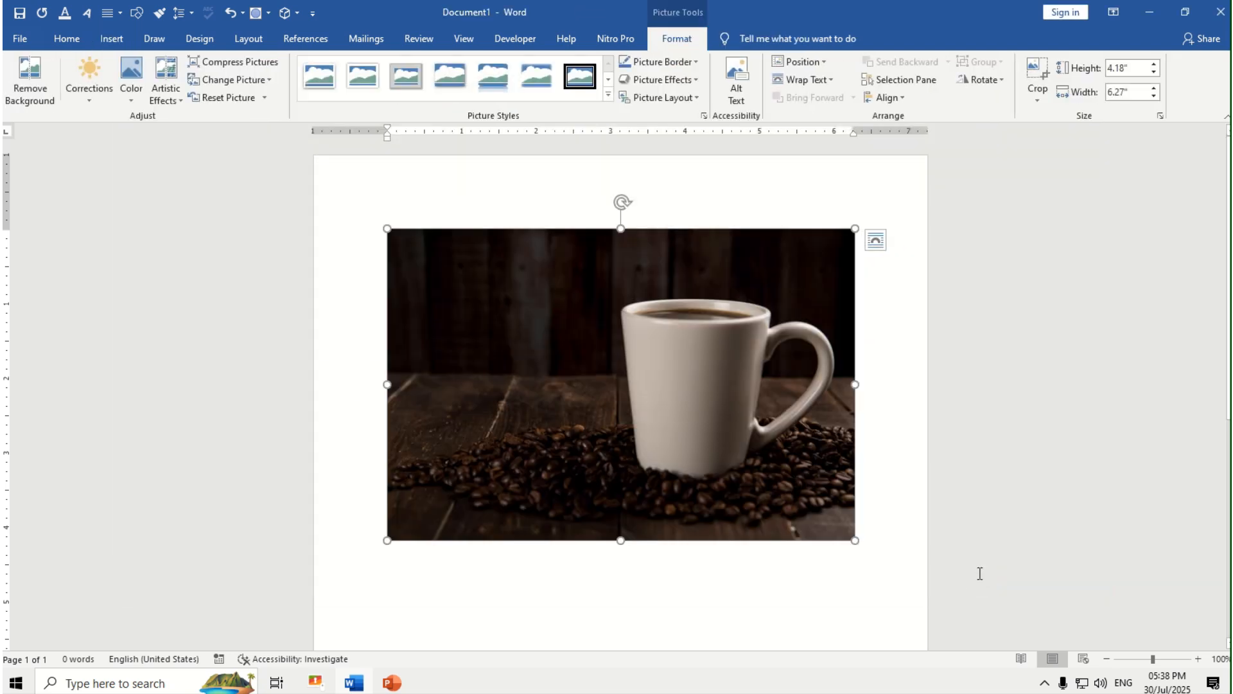
{"action": "key", "text": "Delete"}
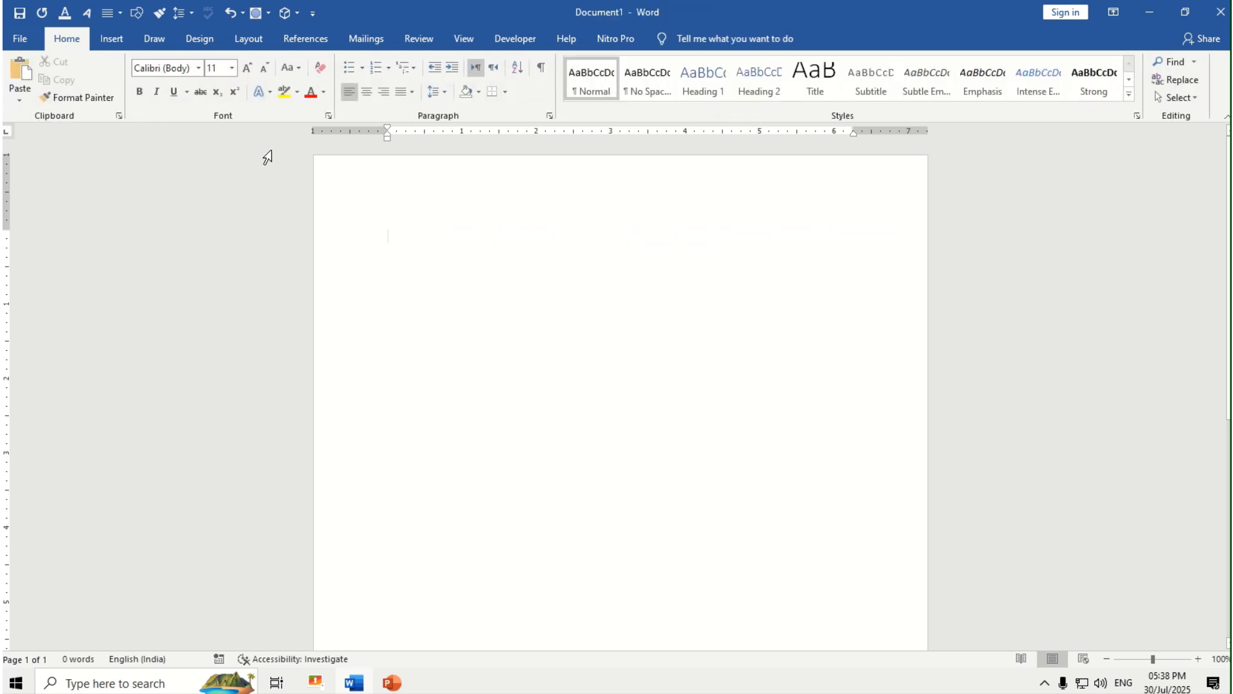
Step: Search Online Pictures for "garden", insert the picture of the winding stone path, and delete it again
{"action": "left_click", "coordinate": [109, 39]}
{"action": "left_click", "coordinate": [173, 96]}
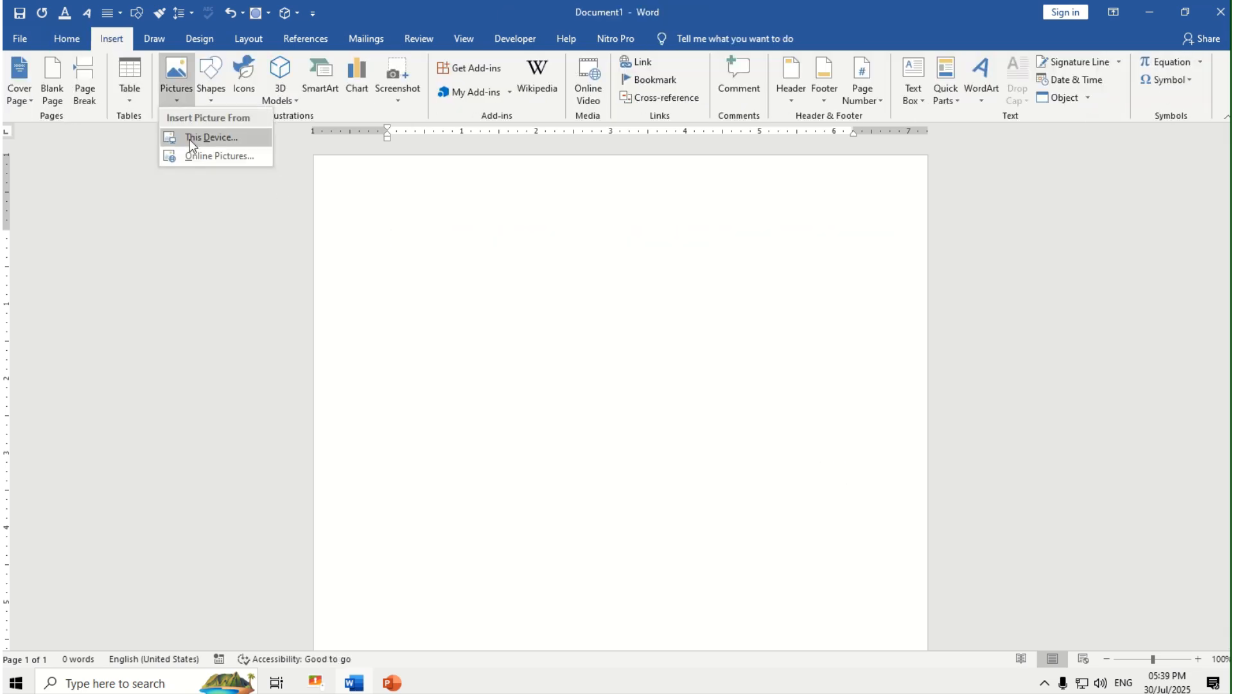
{"action": "left_click", "coordinate": [195, 156]}
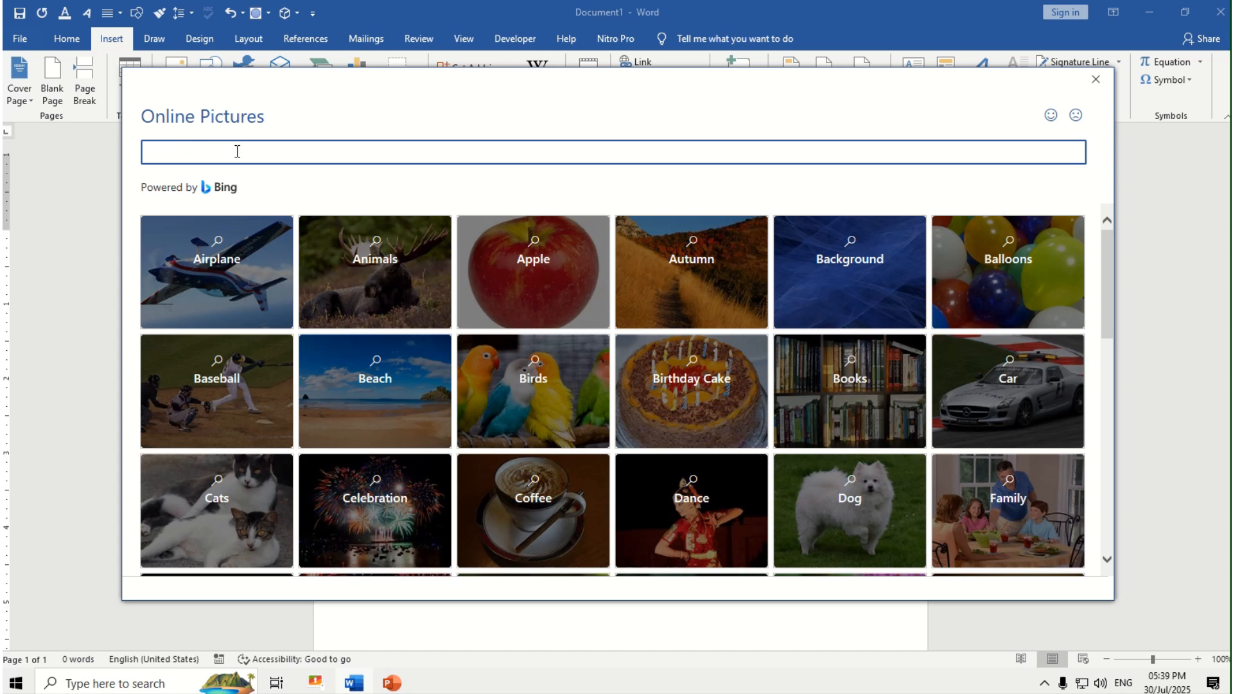
{"action": "type", "text": "garden"}
{"action": "key", "text": "Return"}
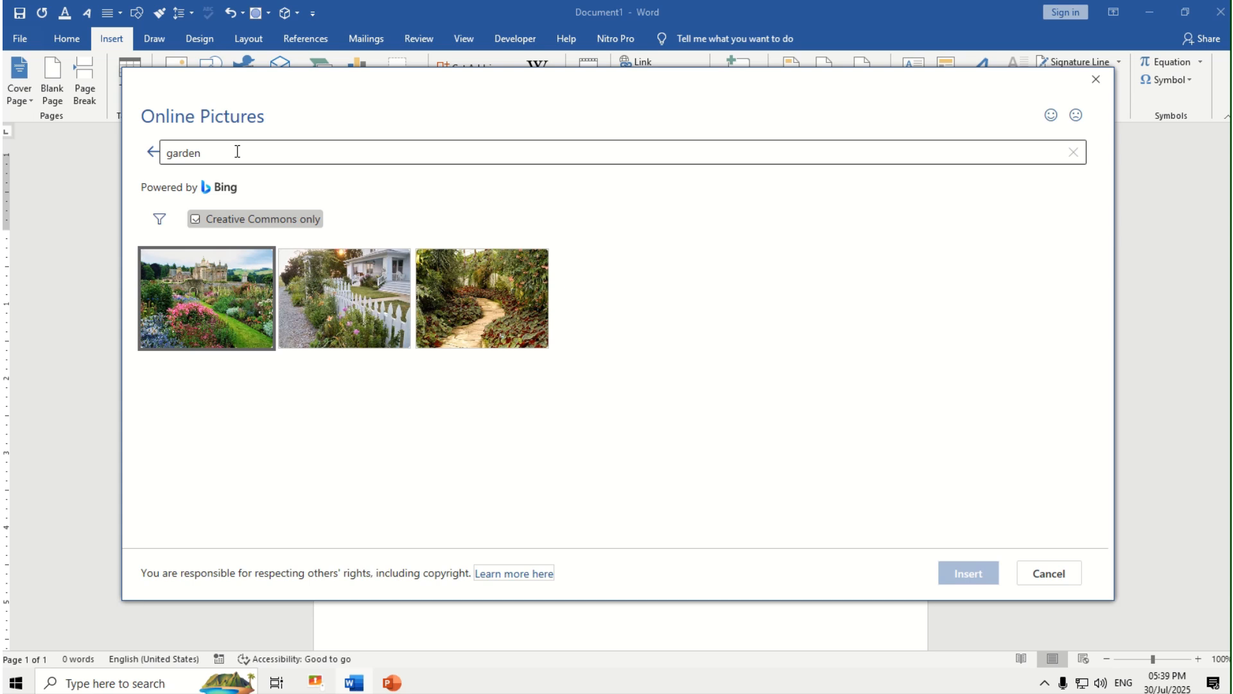
{"action": "left_click", "coordinate": [494, 307]}
{"action": "left_click", "coordinate": [958, 573]}
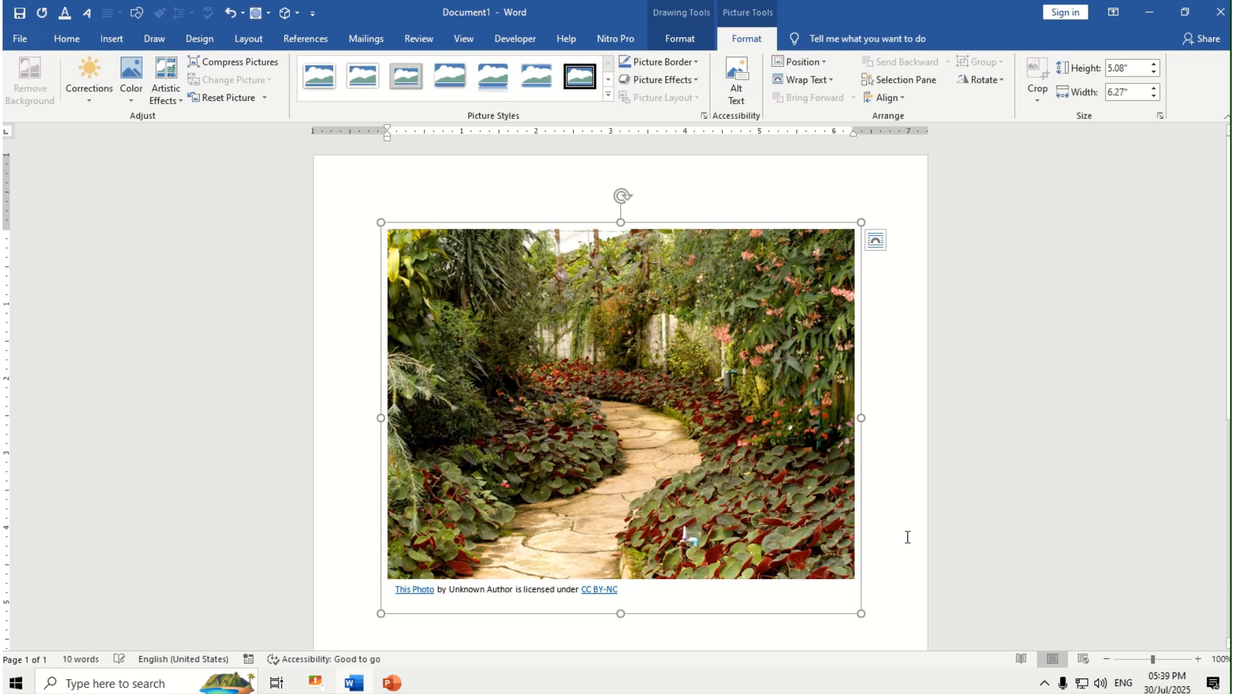
{"action": "key", "text": "Delete"}
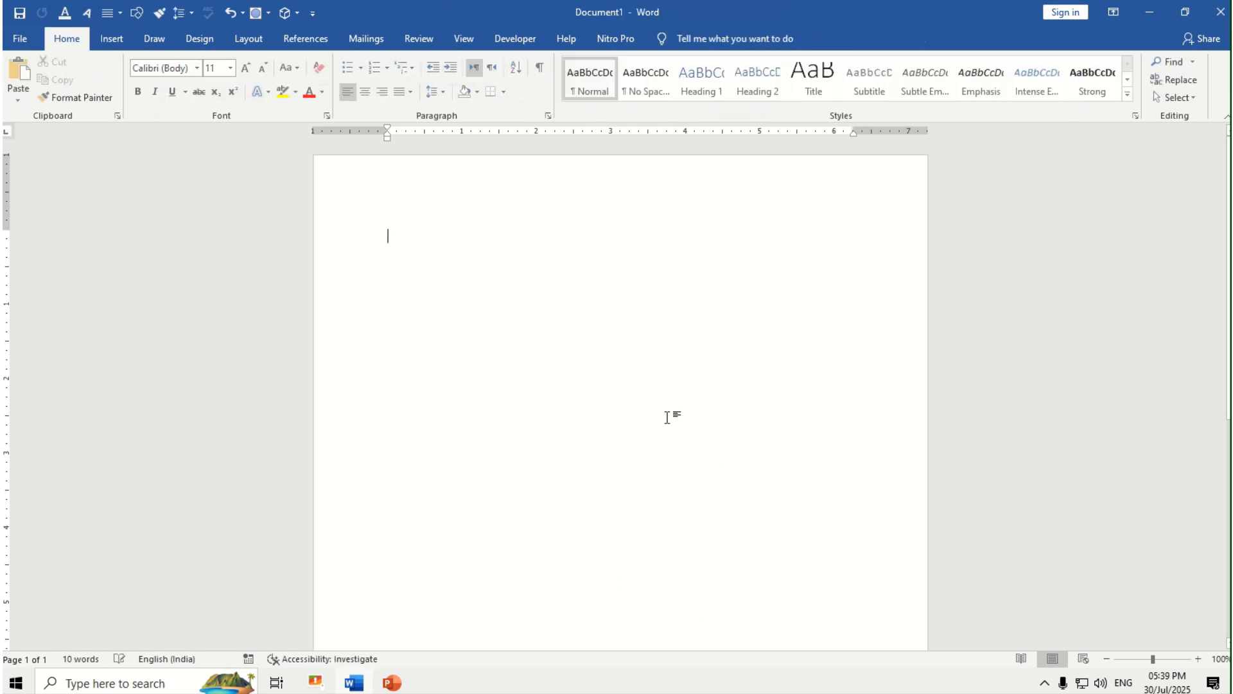
Step: Insert 3d-cartoon-baby-genius-photo.jpg from this device and enlarge it proportionally to about 4.72 inches square
{"action": "left_click", "coordinate": [111, 39]}
{"action": "left_click", "coordinate": [176, 94]}
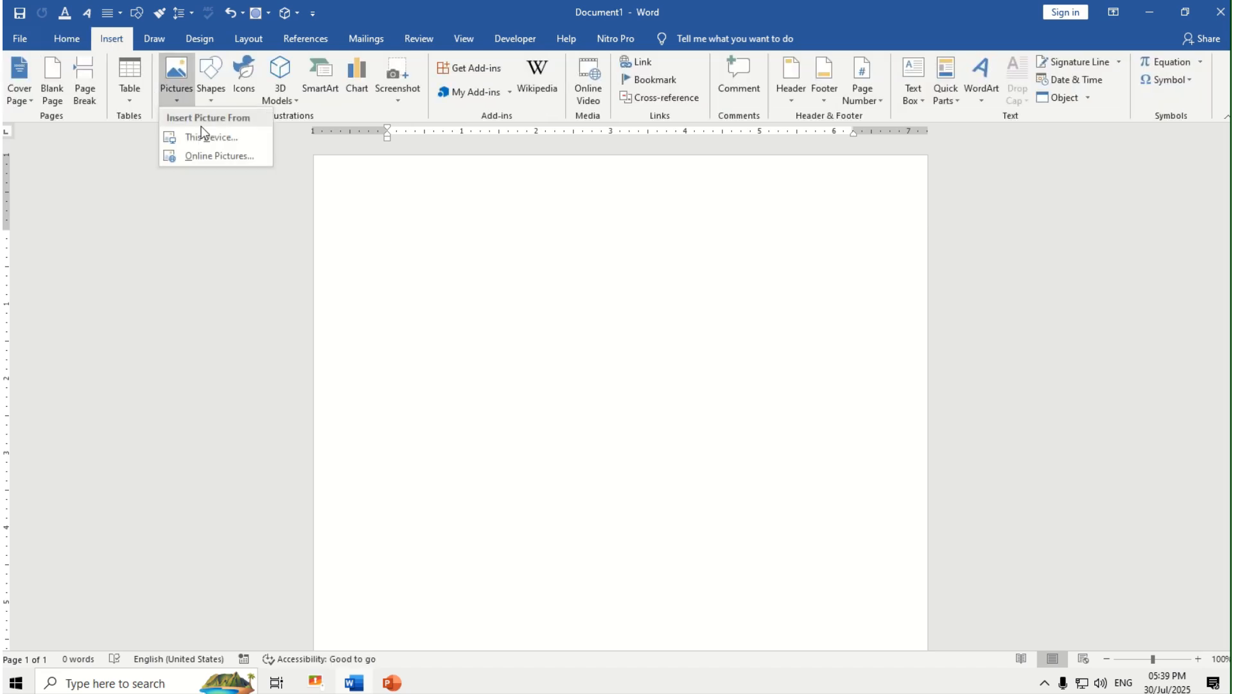
{"action": "left_click", "coordinate": [202, 128]}
{"action": "scroll", "coordinate": [363, 218], "scroll_direction": "down", "scroll_amount": 1}
{"action": "left_click", "coordinate": [368, 228]}
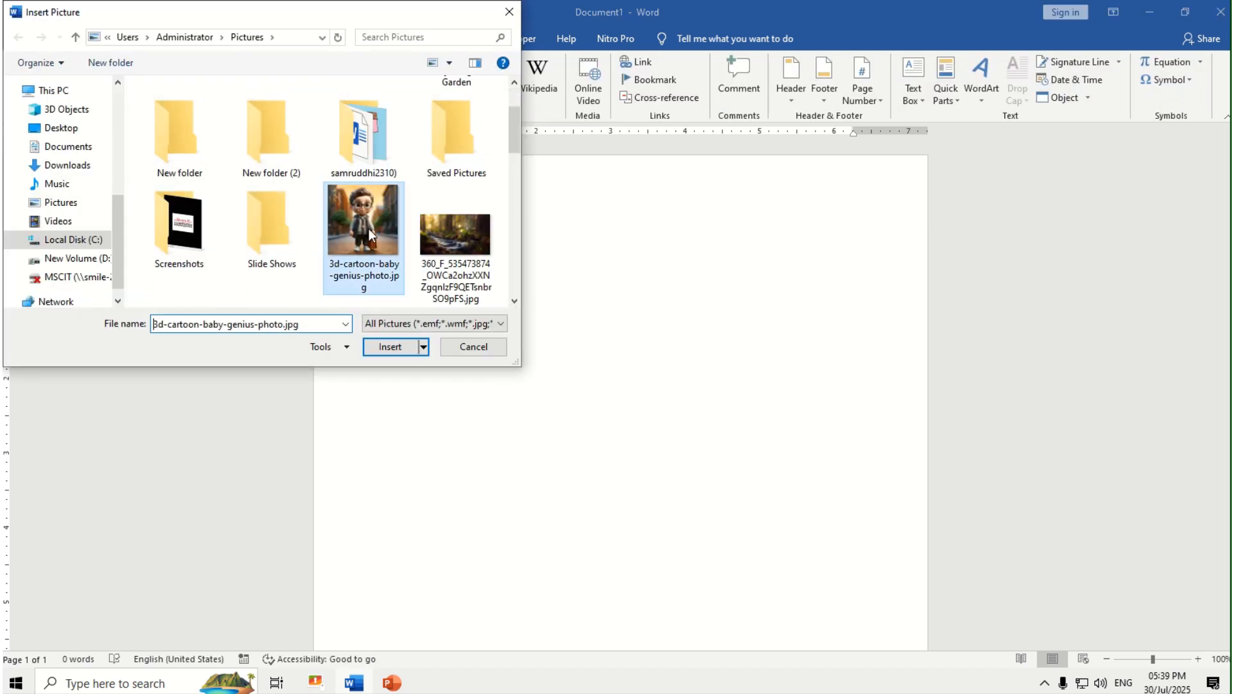
{"action": "double_click", "coordinate": [369, 228]}
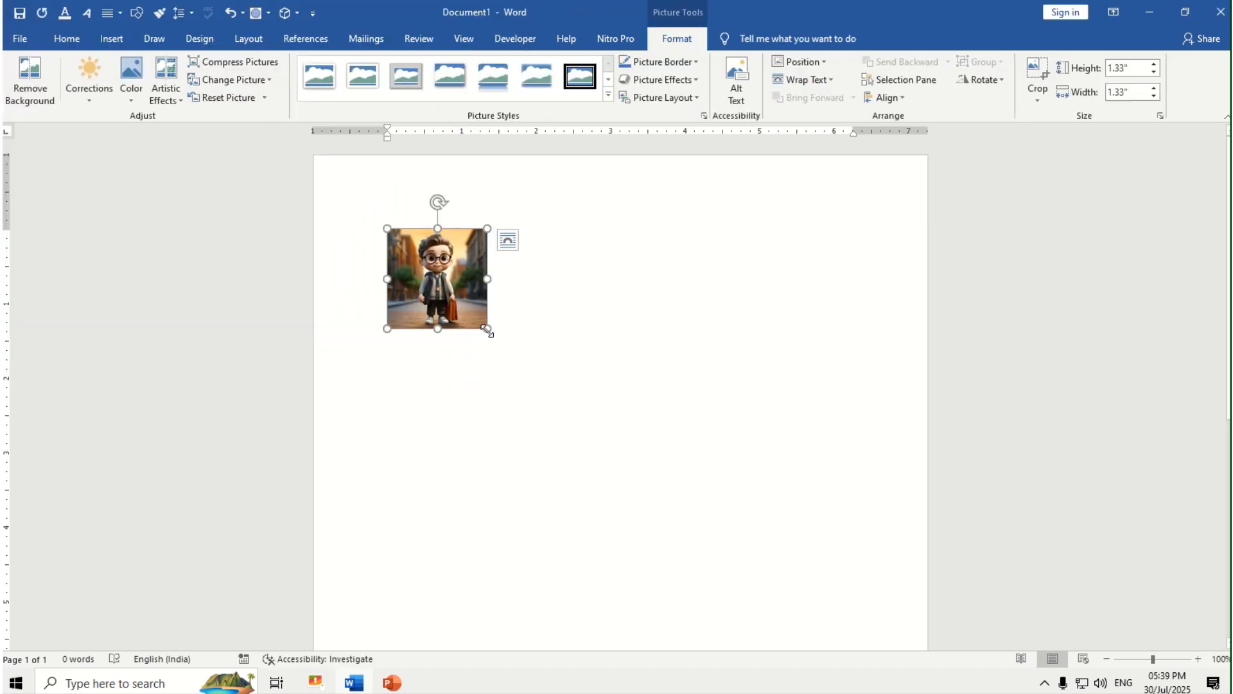
{"action": "left_click_drag", "start_coordinate": [487, 330], "coordinate": [722, 581]}
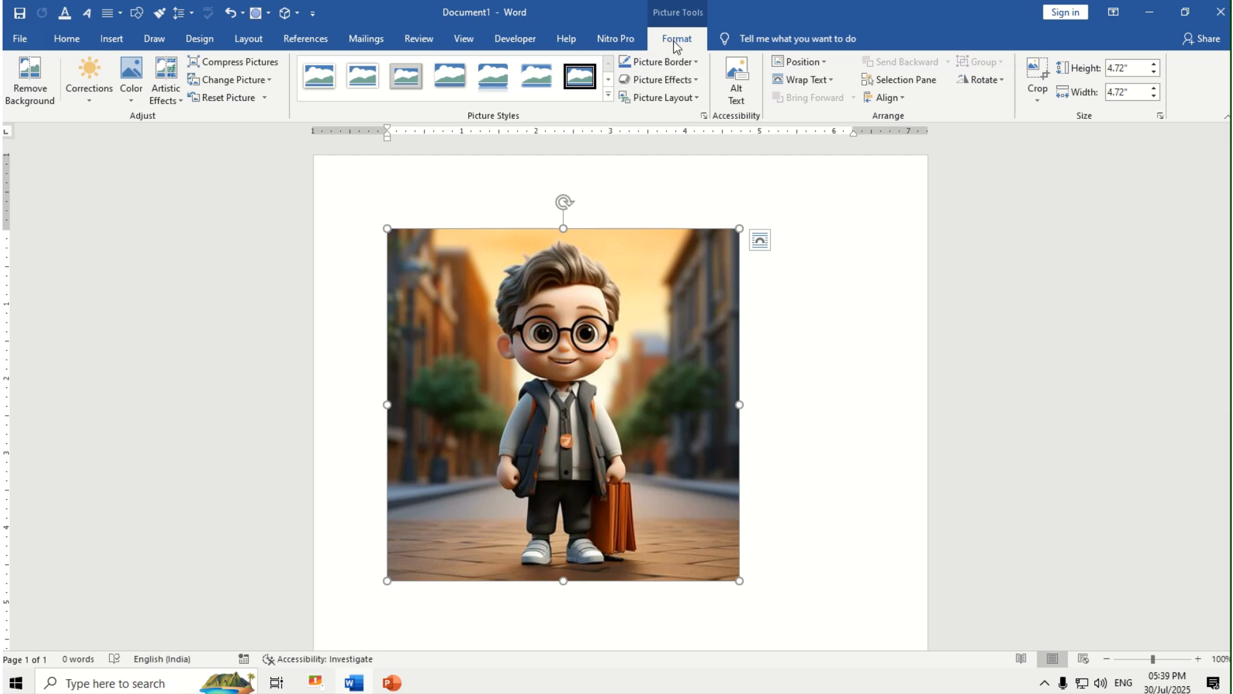
Step: Start background removal on the boy picture and mark his hair, face, tie, jacket and arm as areas to keep
{"action": "left_click", "coordinate": [37, 94]}
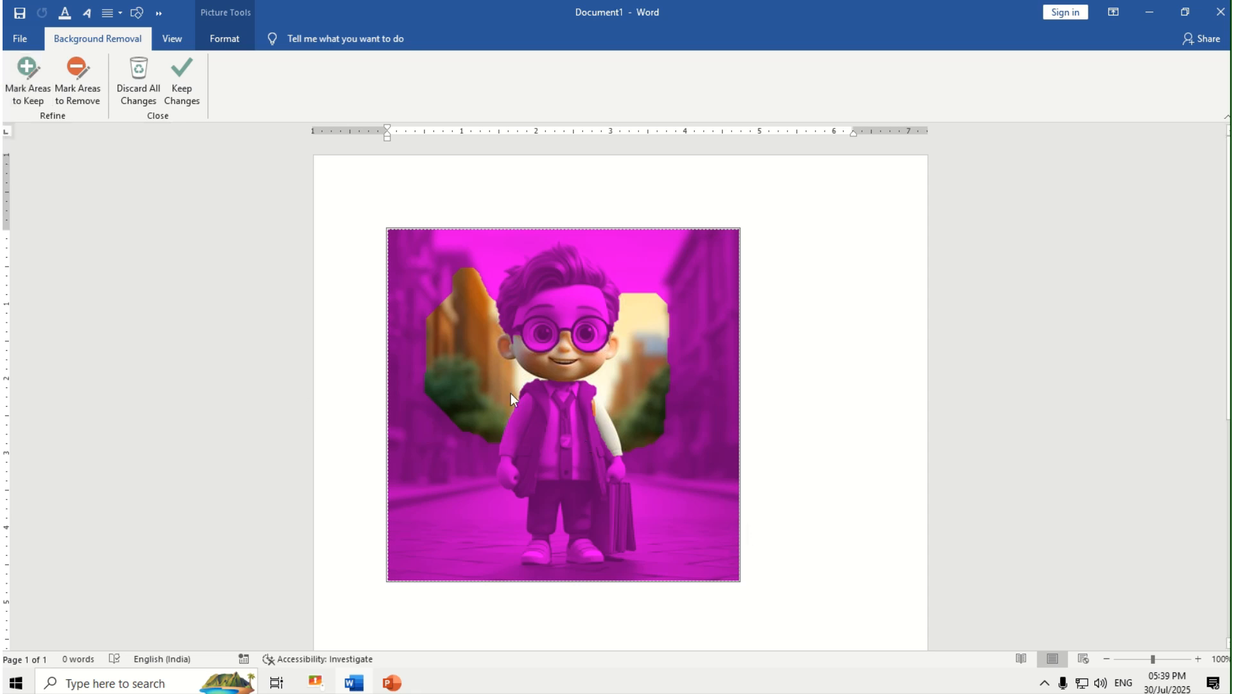
{"action": "left_click", "coordinate": [33, 105]}
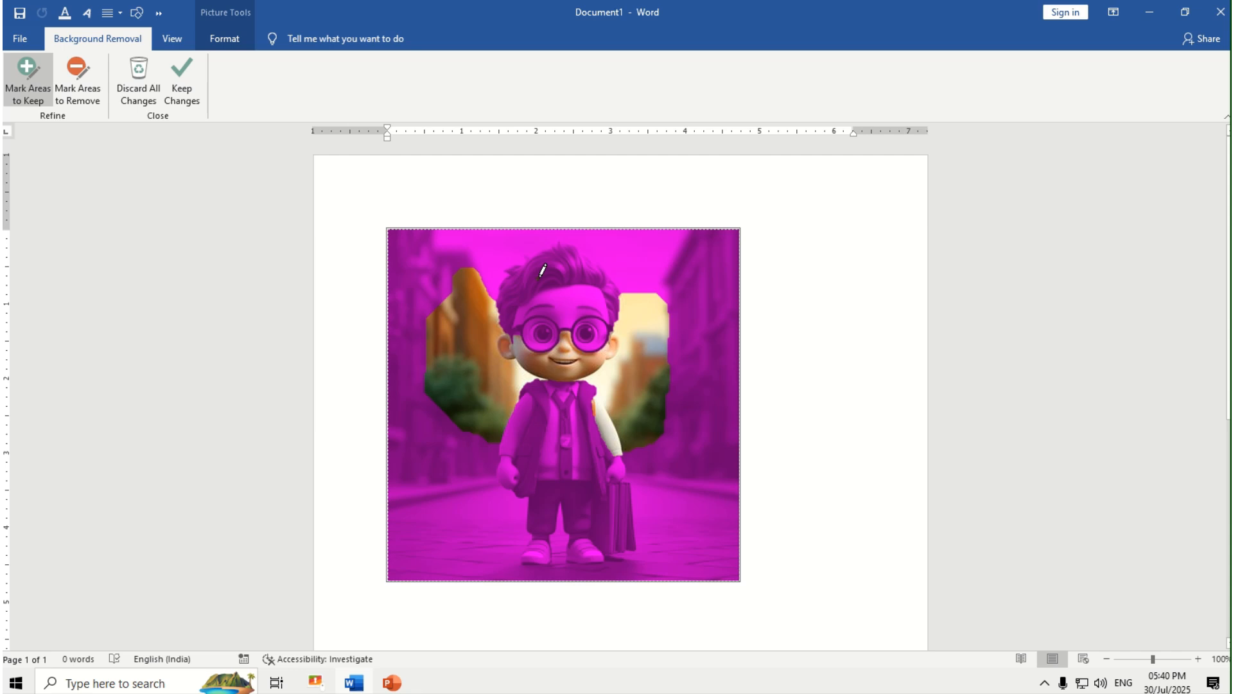
{"action": "left_click_drag", "start_coordinate": [541, 269], "coordinate": [553, 297]}
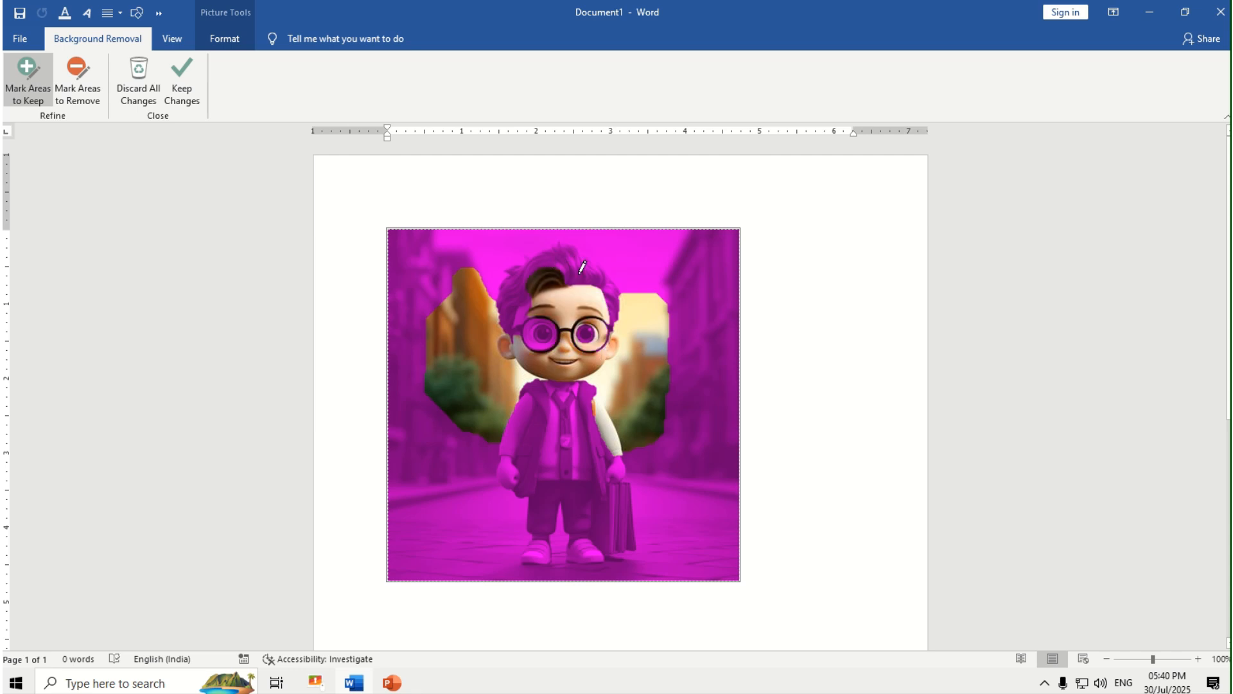
{"action": "mouse_move", "coordinate": [554, 248]}
{"action": "left_mouse_down"}
{"action": "mouse_move", "coordinate": [512, 275]}
{"action": "mouse_move", "coordinate": [515, 337]}
{"action": "left_mouse_up"}
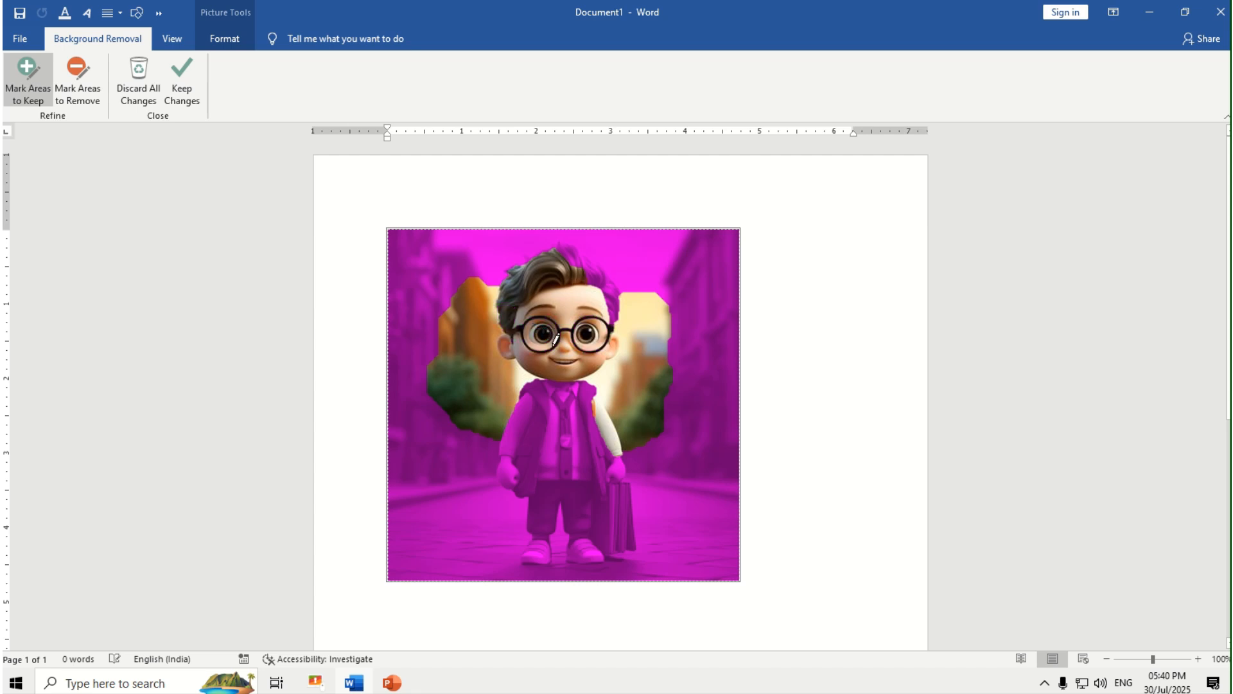
{"action": "left_click_drag", "start_coordinate": [567, 416], "coordinate": [564, 476]}
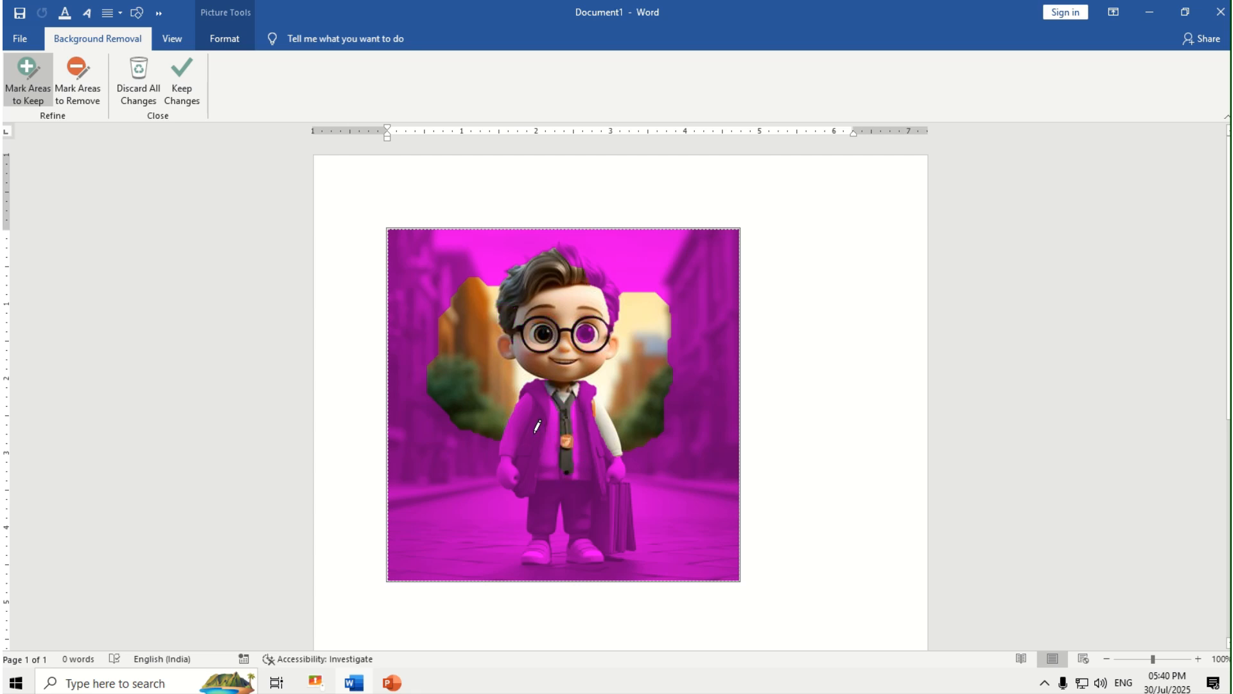
{"action": "left_click_drag", "start_coordinate": [537, 426], "coordinate": [540, 470]}
{"action": "left_click_drag", "start_coordinate": [596, 419], "coordinate": [620, 545]}
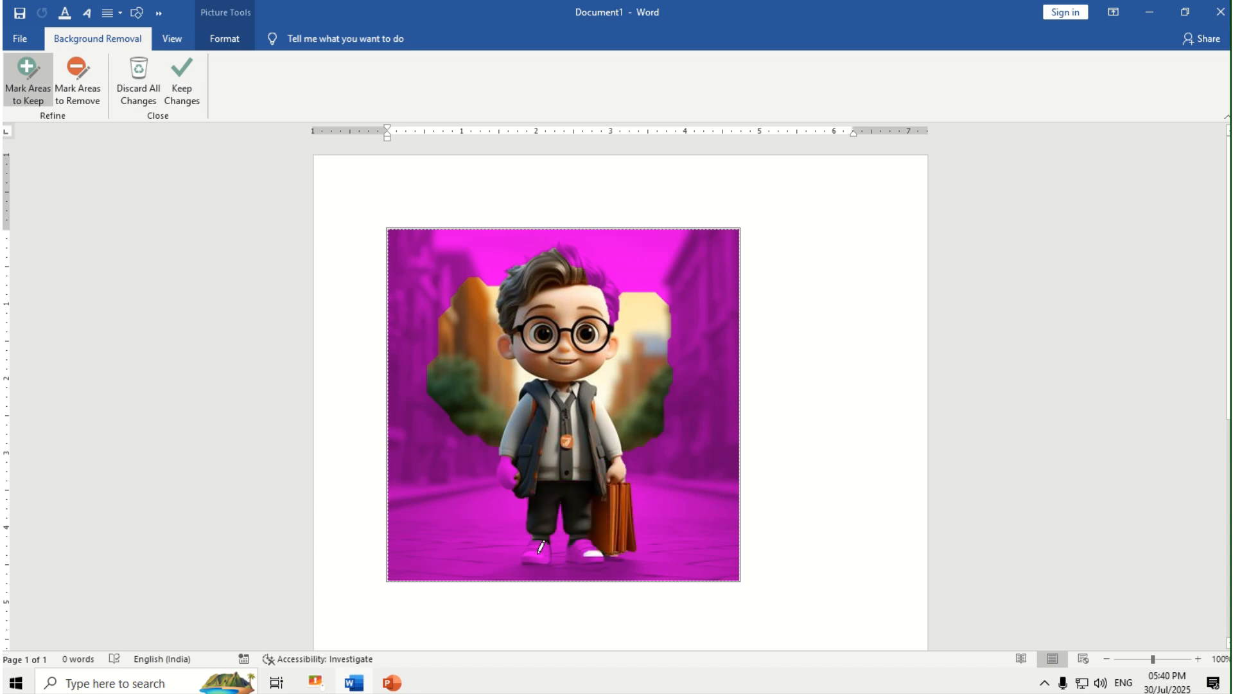
Step: Mark the boy's trousers, shoes, briefcase, hands and the rest of his hair as areas to keep
{"action": "left_click_drag", "start_coordinate": [541, 546], "coordinate": [572, 562]}
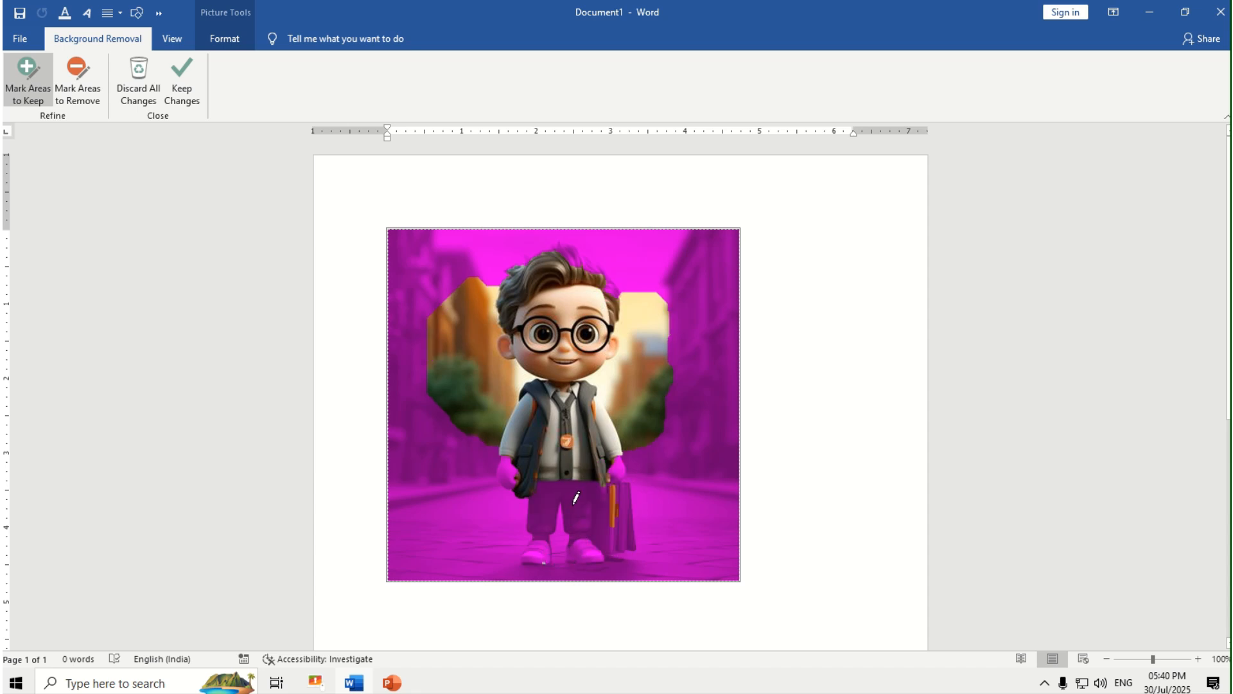
{"action": "left_click_drag", "start_coordinate": [576, 498], "coordinate": [586, 521]}
{"action": "left_click", "coordinate": [541, 547]}
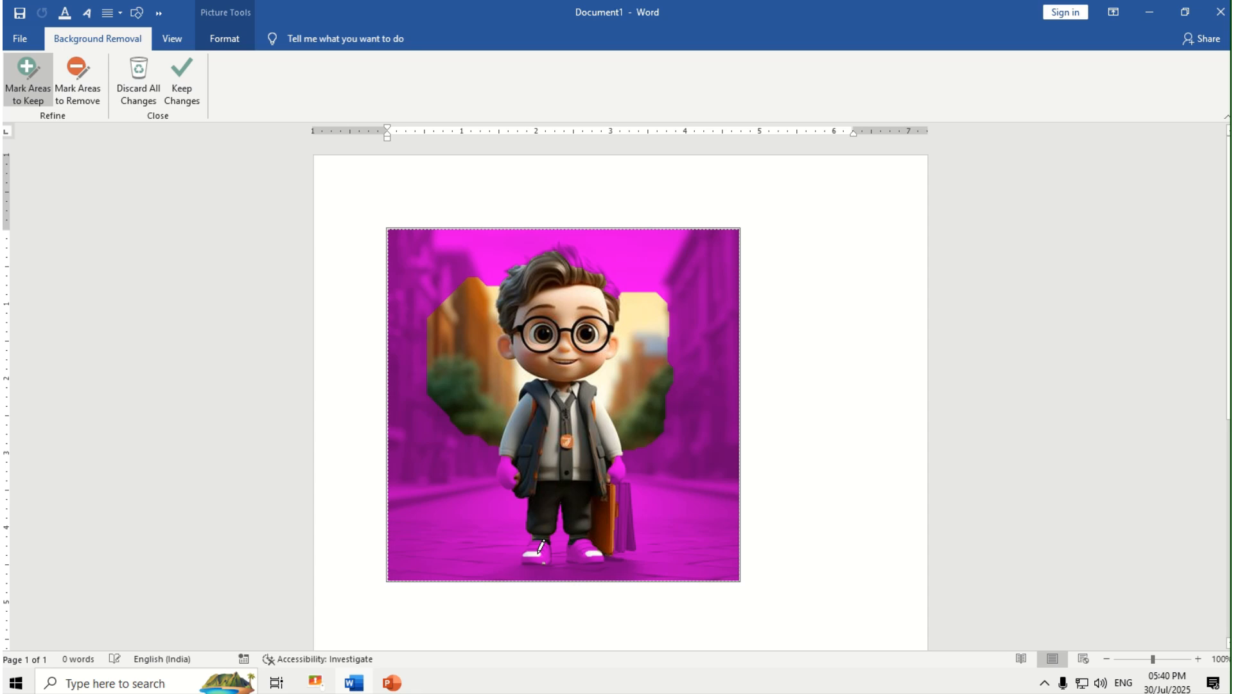
{"action": "left_click", "coordinate": [541, 550]}
{"action": "left_click", "coordinate": [577, 546]}
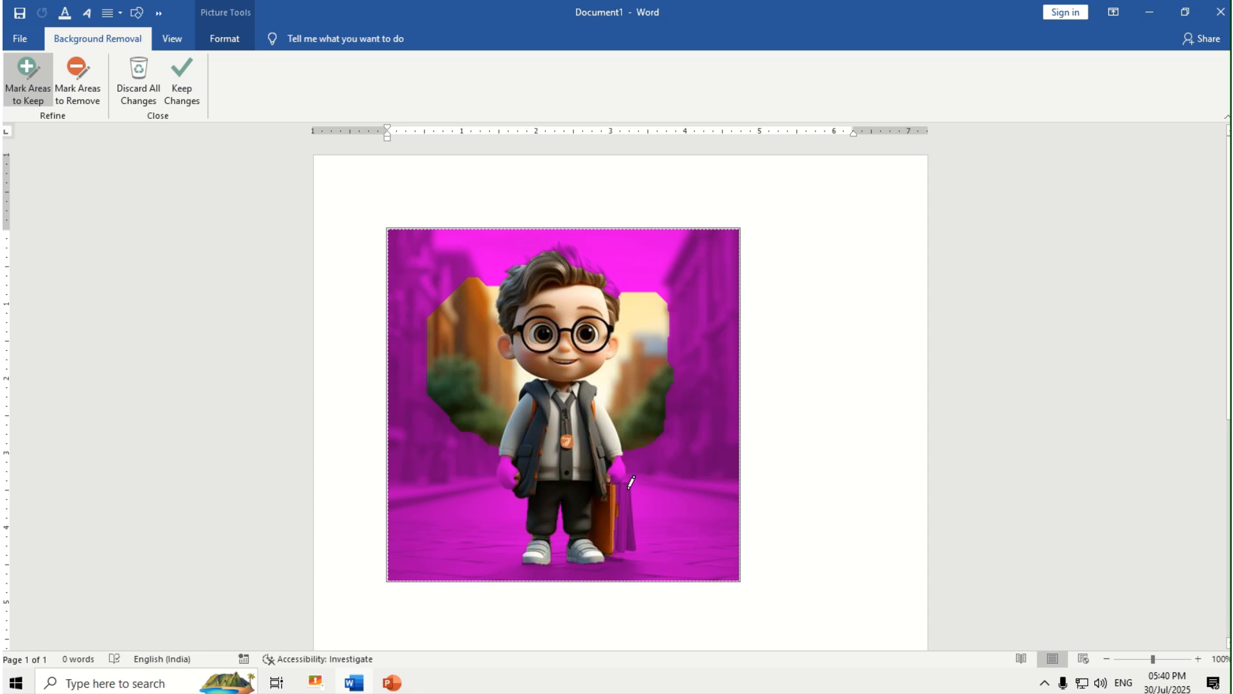
{"action": "left_click", "coordinate": [625, 508]}
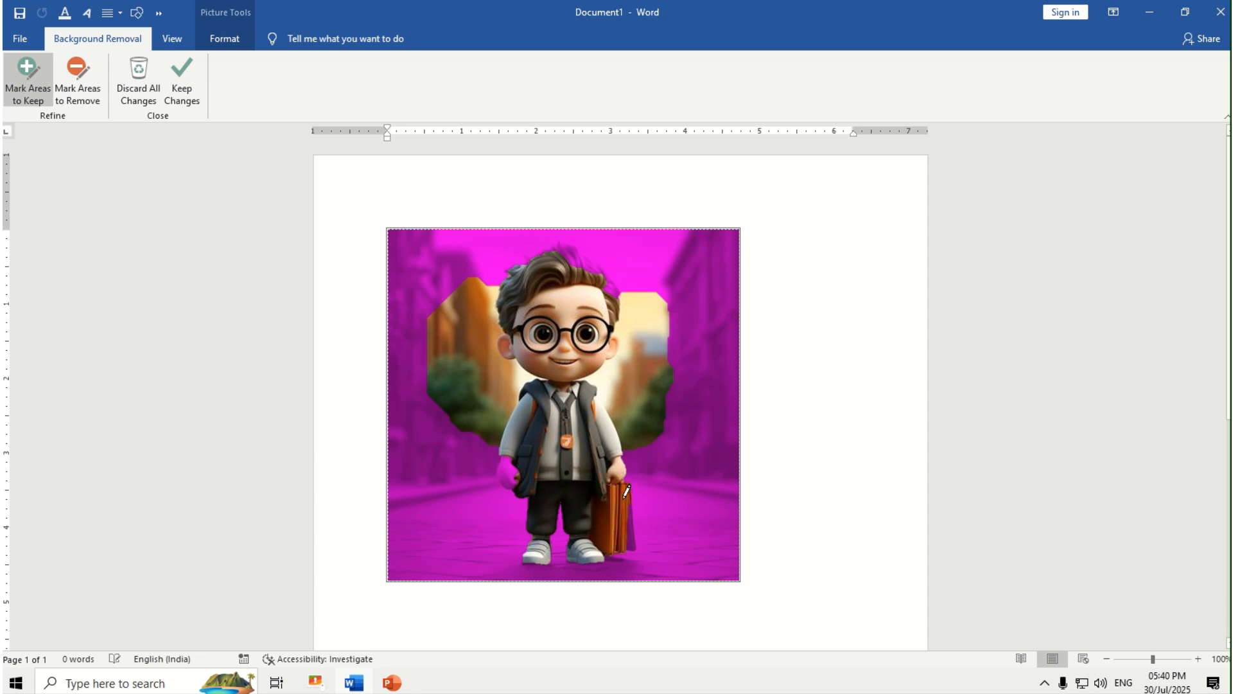
{"action": "left_click", "coordinate": [519, 491]}
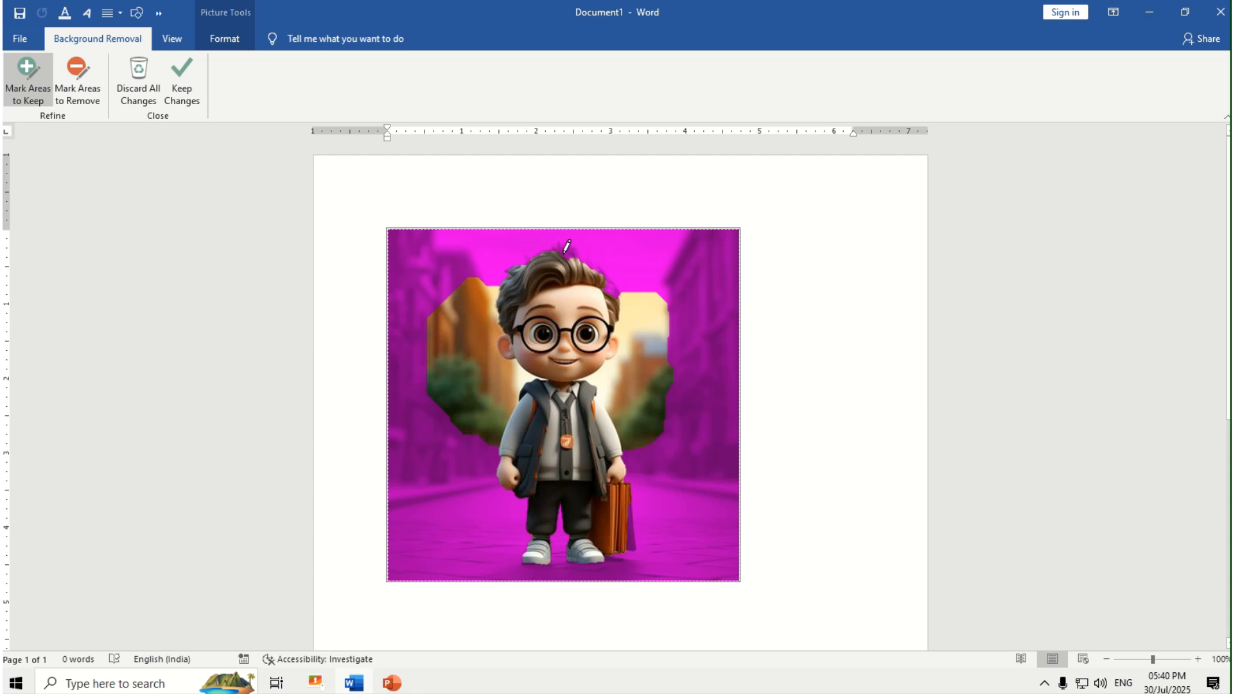
{"action": "left_click", "coordinate": [610, 304]}
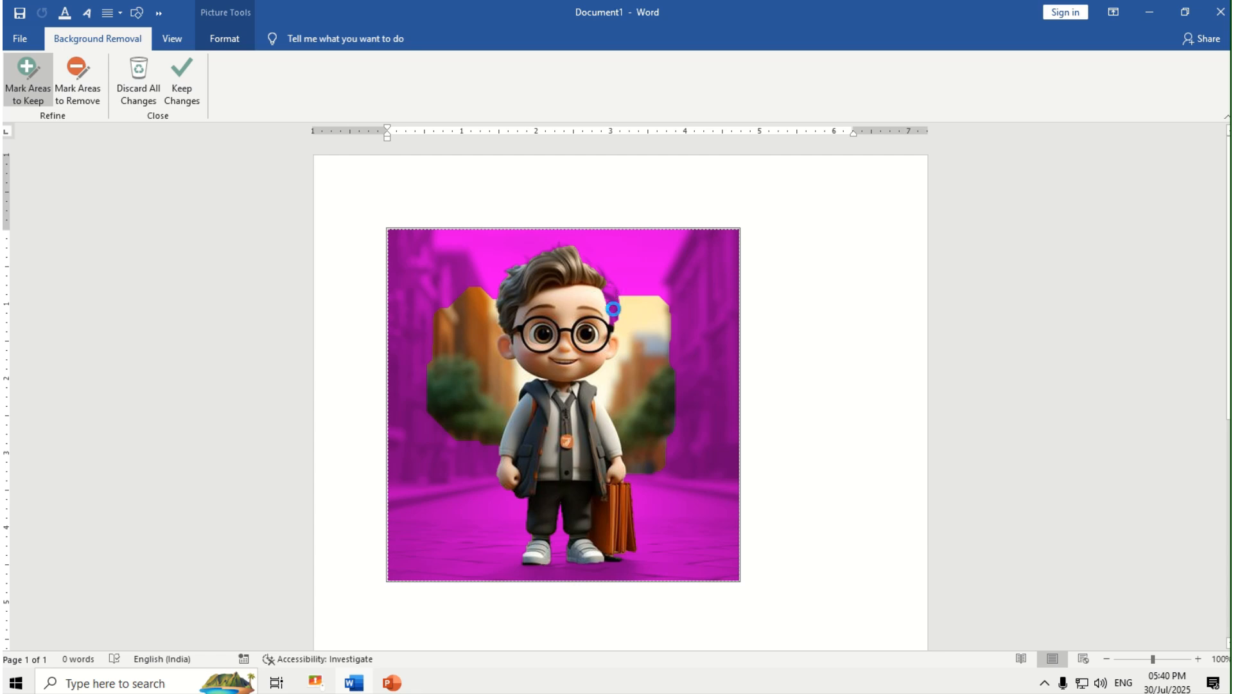
Step: Mark the leftover street background on both sides of the boy as areas to remove, and keep the background removal changes
{"action": "left_click", "coordinate": [75, 94]}
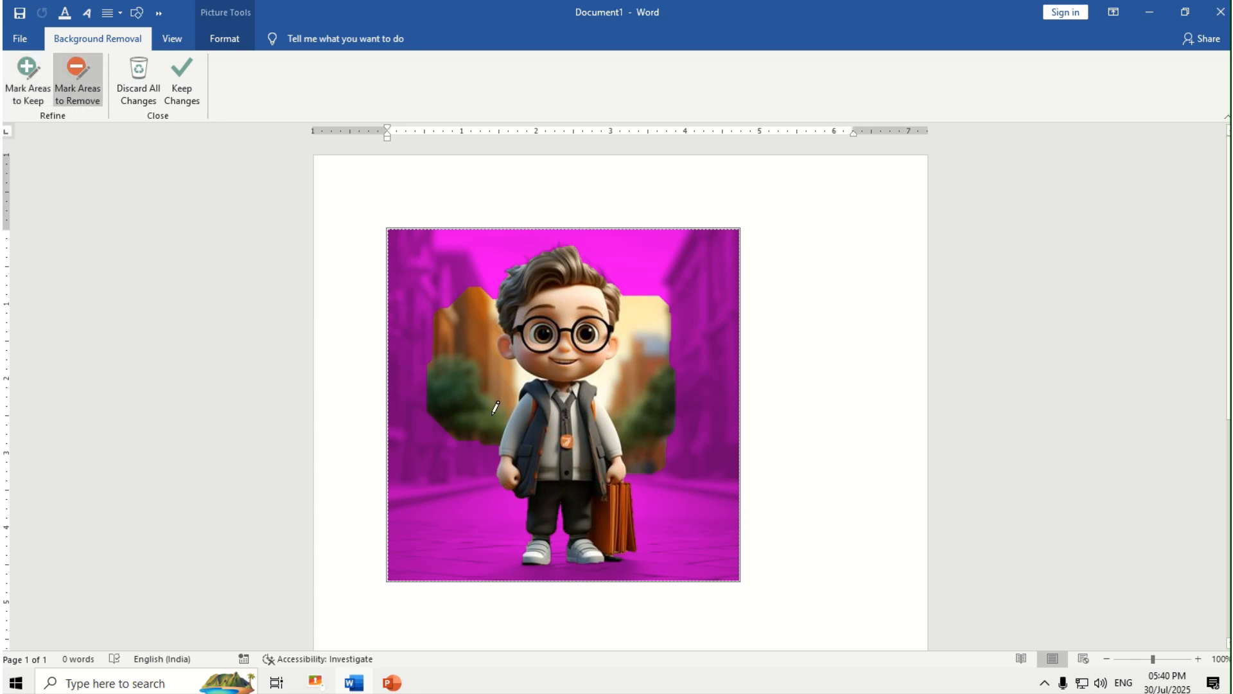
{"action": "left_click", "coordinate": [479, 357]}
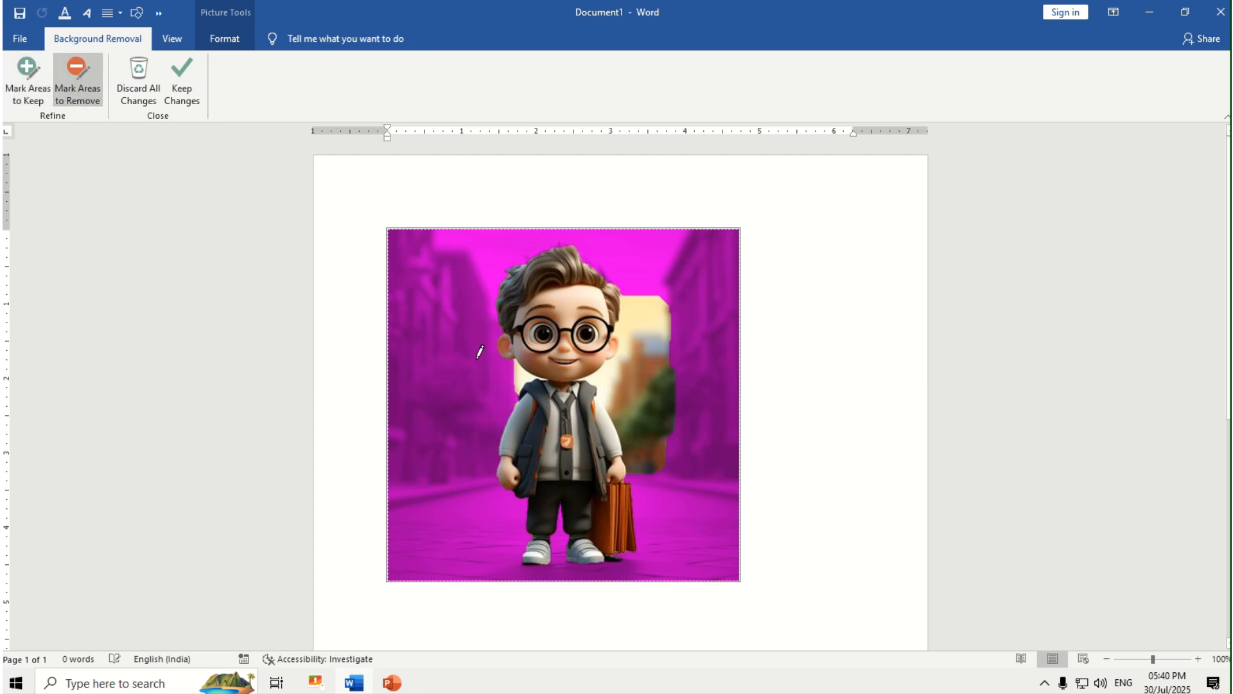
{"action": "left_click", "coordinate": [641, 365]}
{"action": "left_click", "coordinate": [645, 334]}
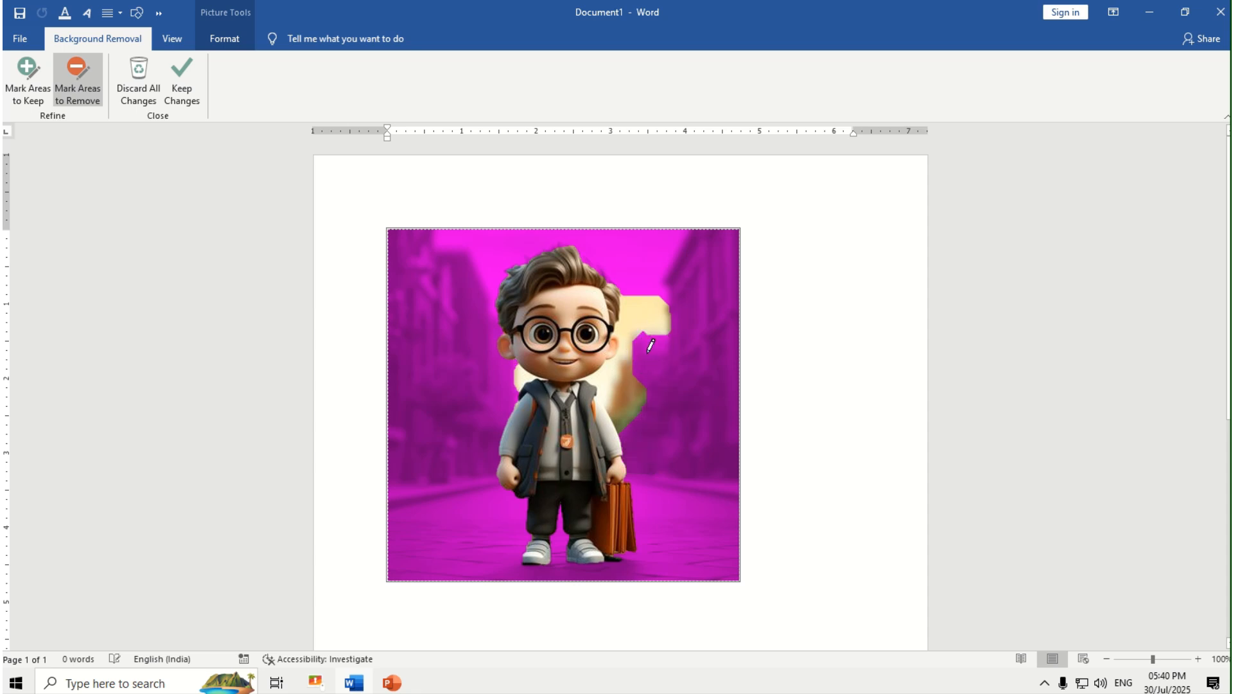
{"action": "left_click", "coordinate": [655, 315]}
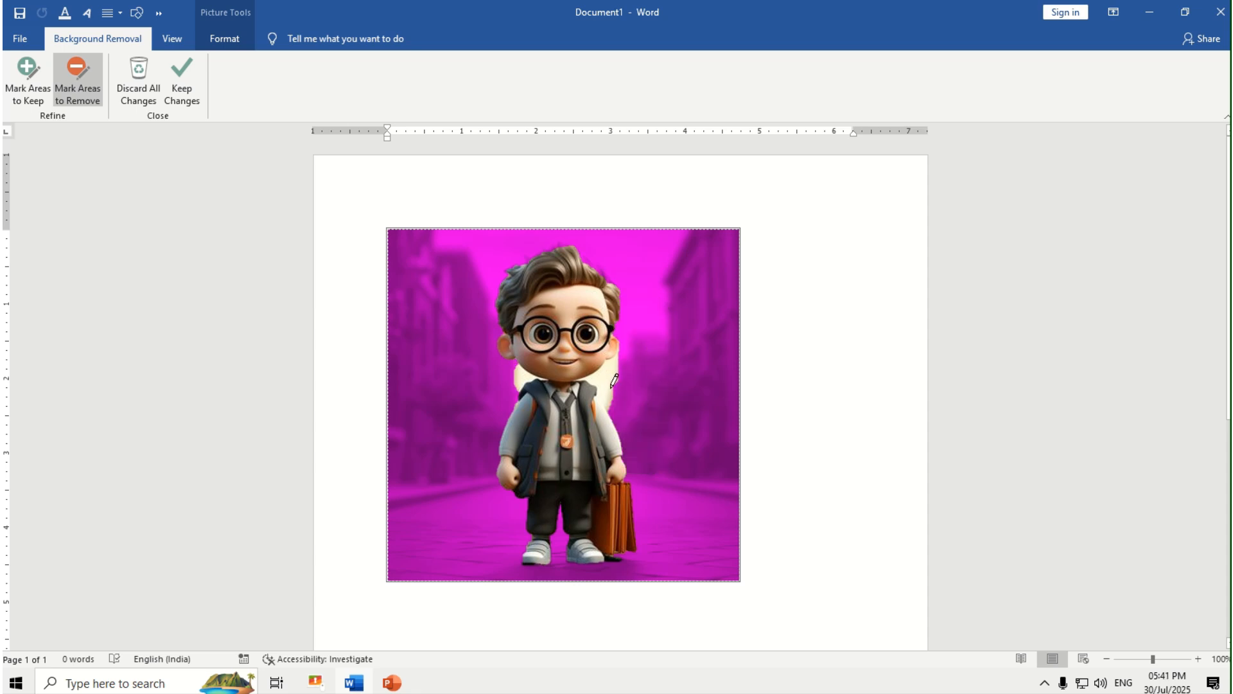
{"action": "left_click", "coordinate": [614, 381]}
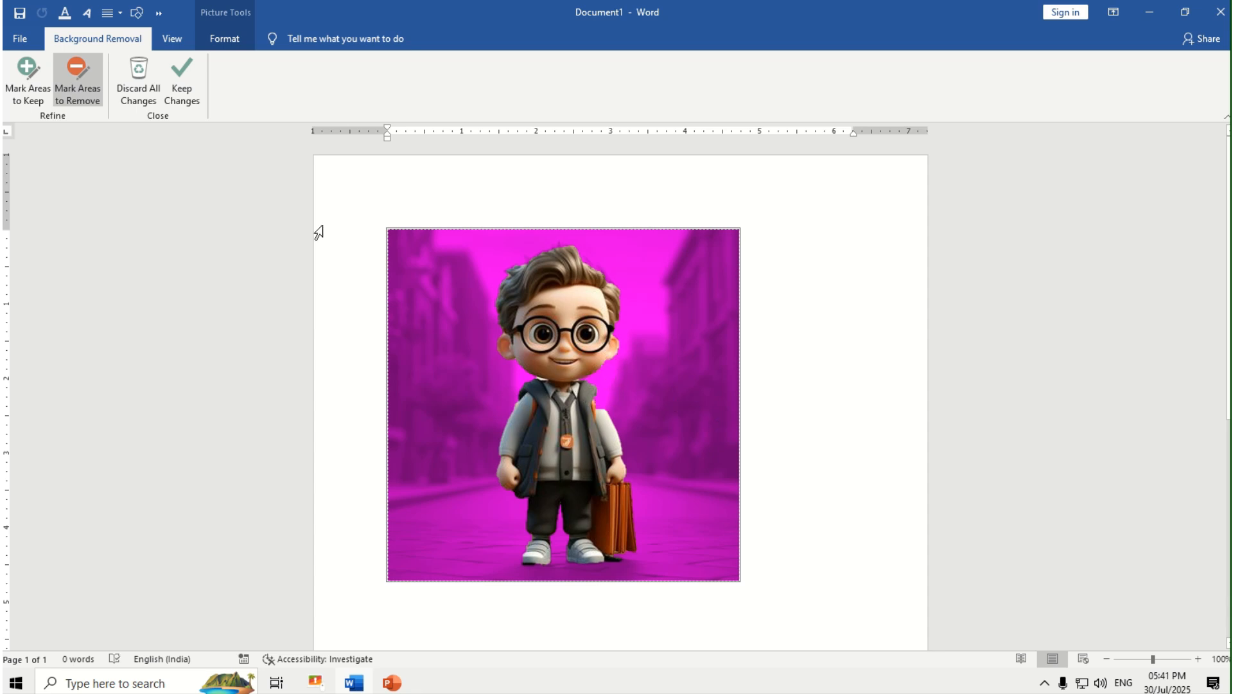
{"action": "left_click", "coordinate": [40, 96]}
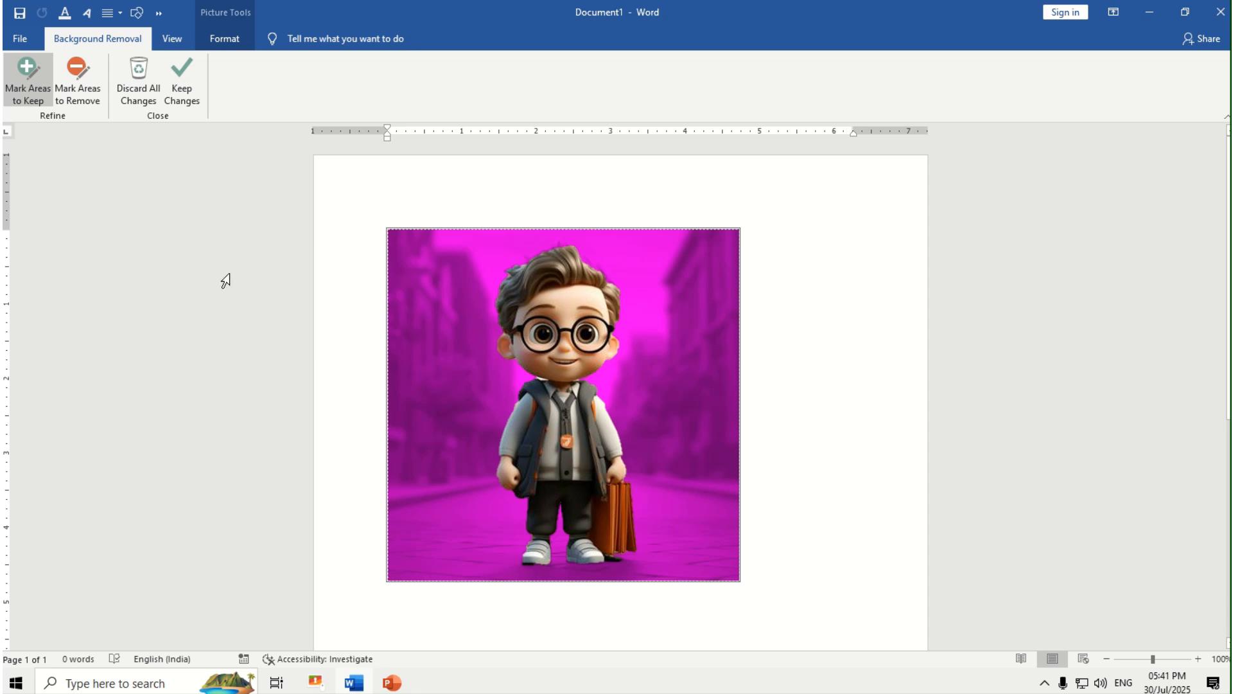
{"action": "left_click", "coordinate": [169, 90]}
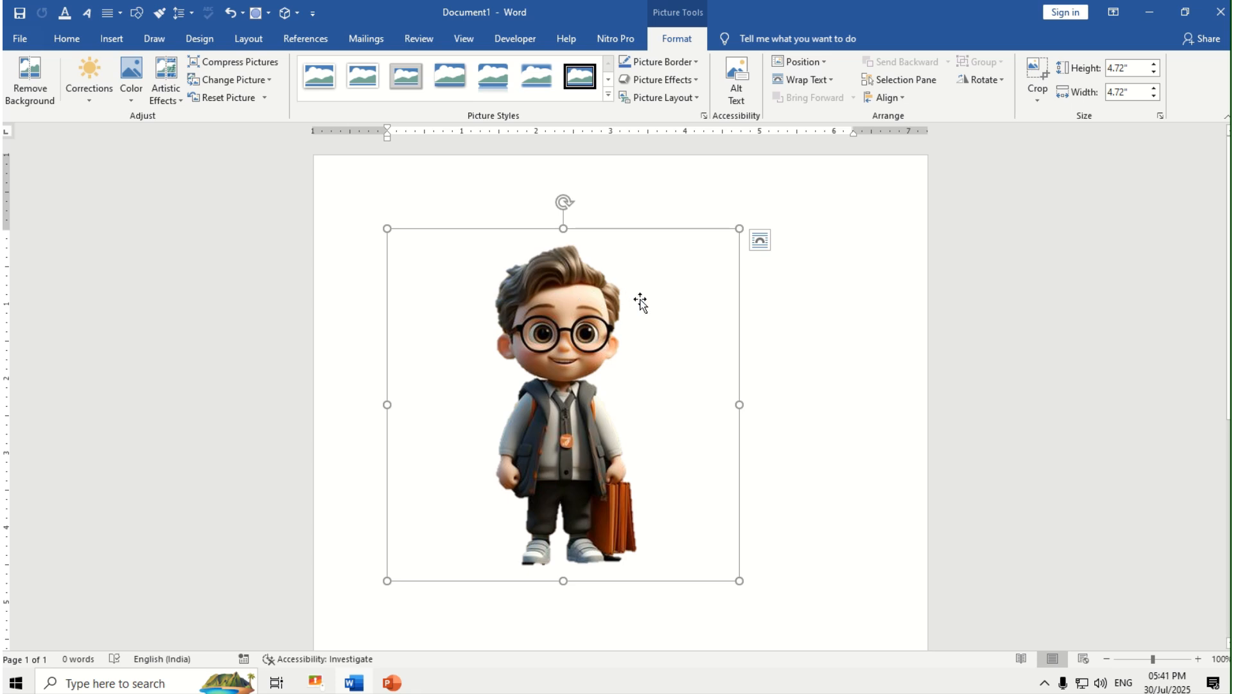
Step: Delete the cut-out boy, reinsert the original boy picture from this device, and enlarge it proportionally to about 4.51 inches square
{"action": "key", "text": "Delete"}
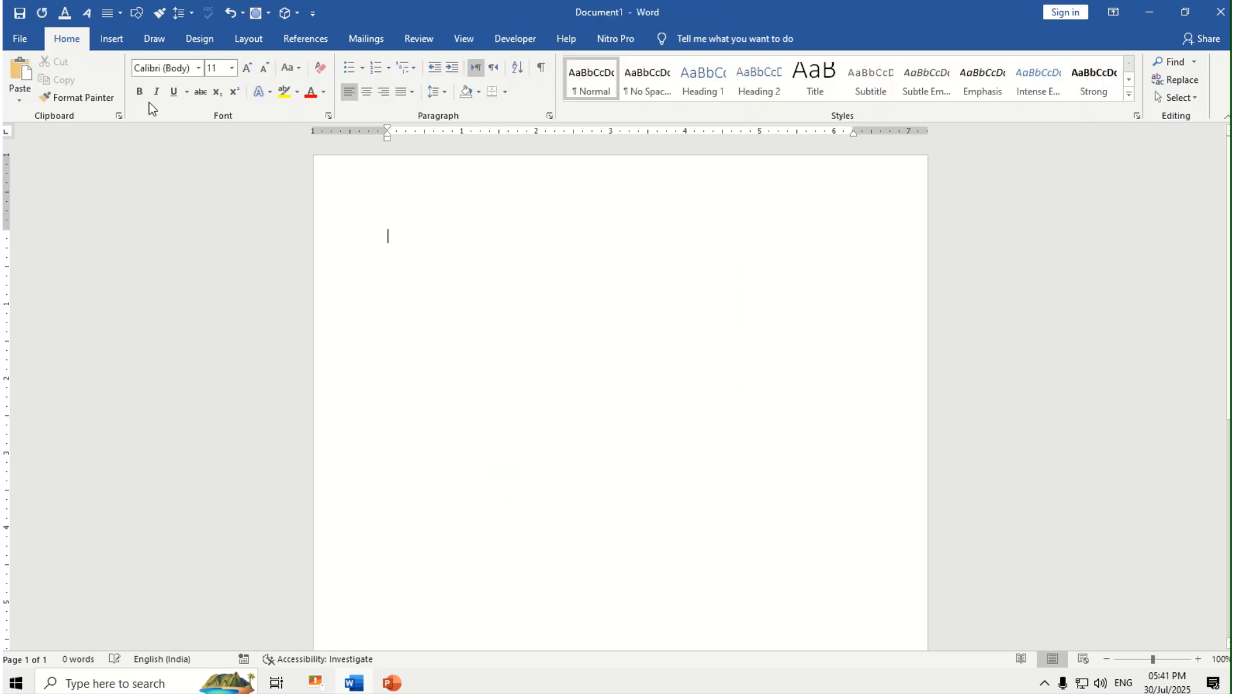
{"action": "left_click", "coordinate": [109, 37]}
{"action": "left_click", "coordinate": [167, 107]}
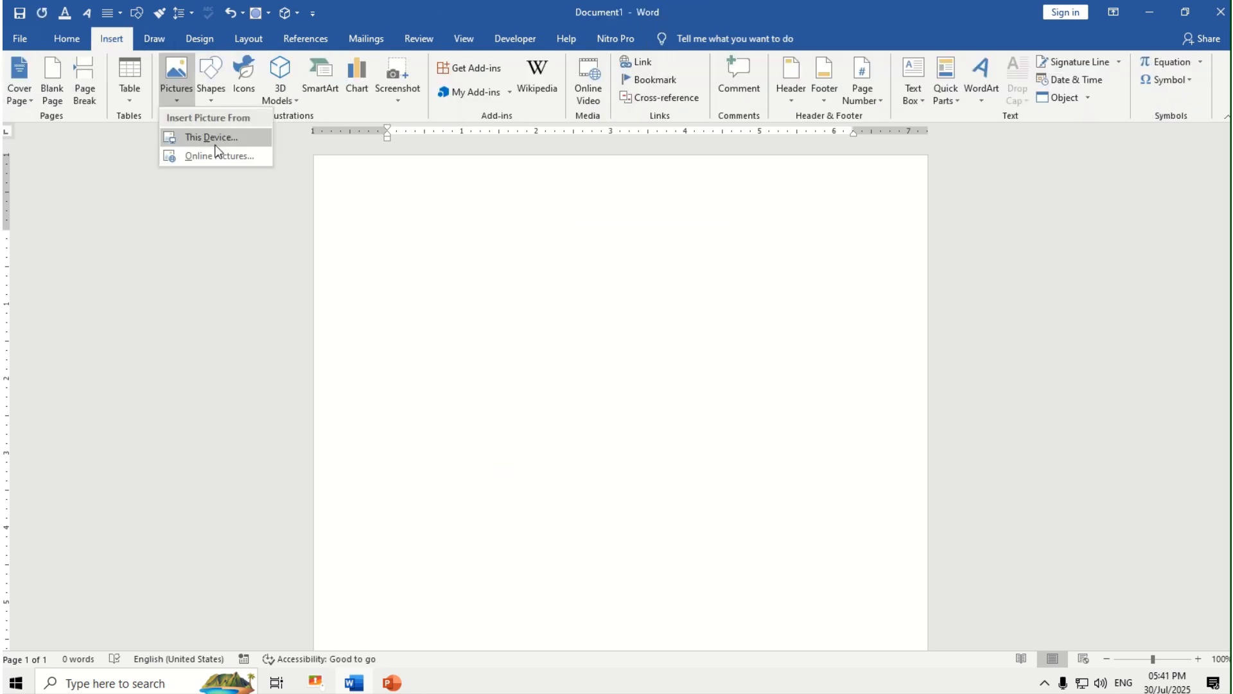
{"action": "left_click", "coordinate": [192, 133]}
{"action": "double_click", "coordinate": [393, 305]}
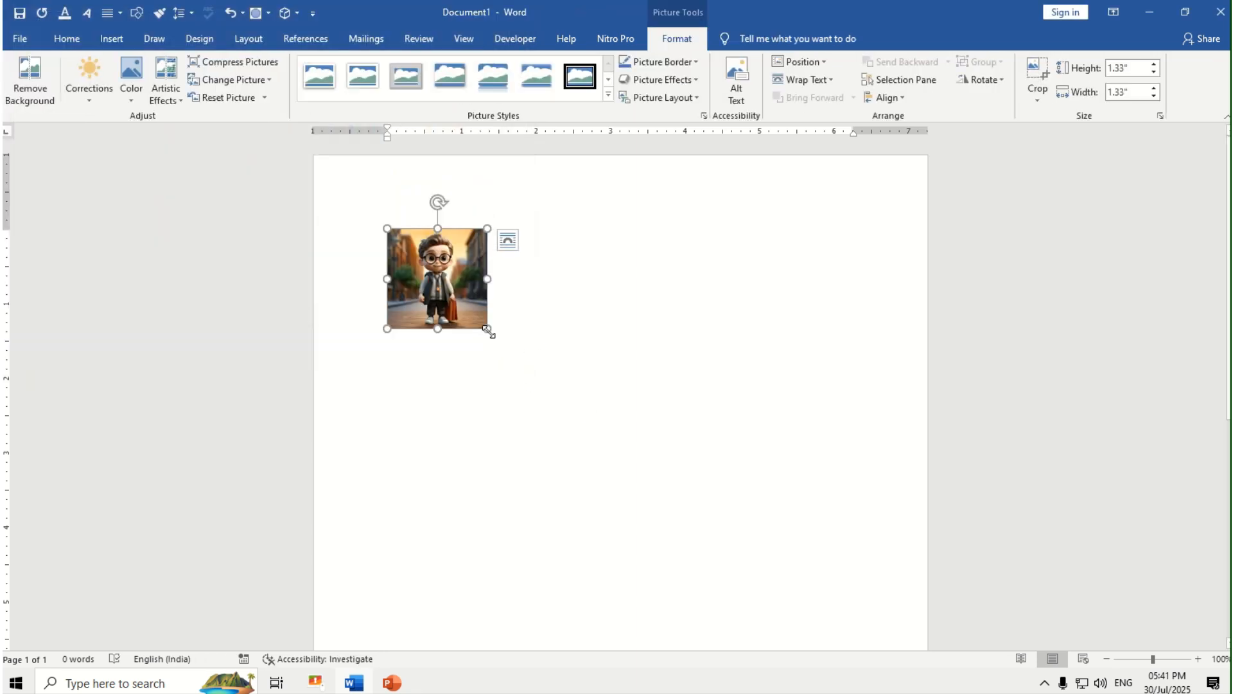
{"action": "left_click_drag", "start_coordinate": [487, 329], "coordinate": [723, 565]}
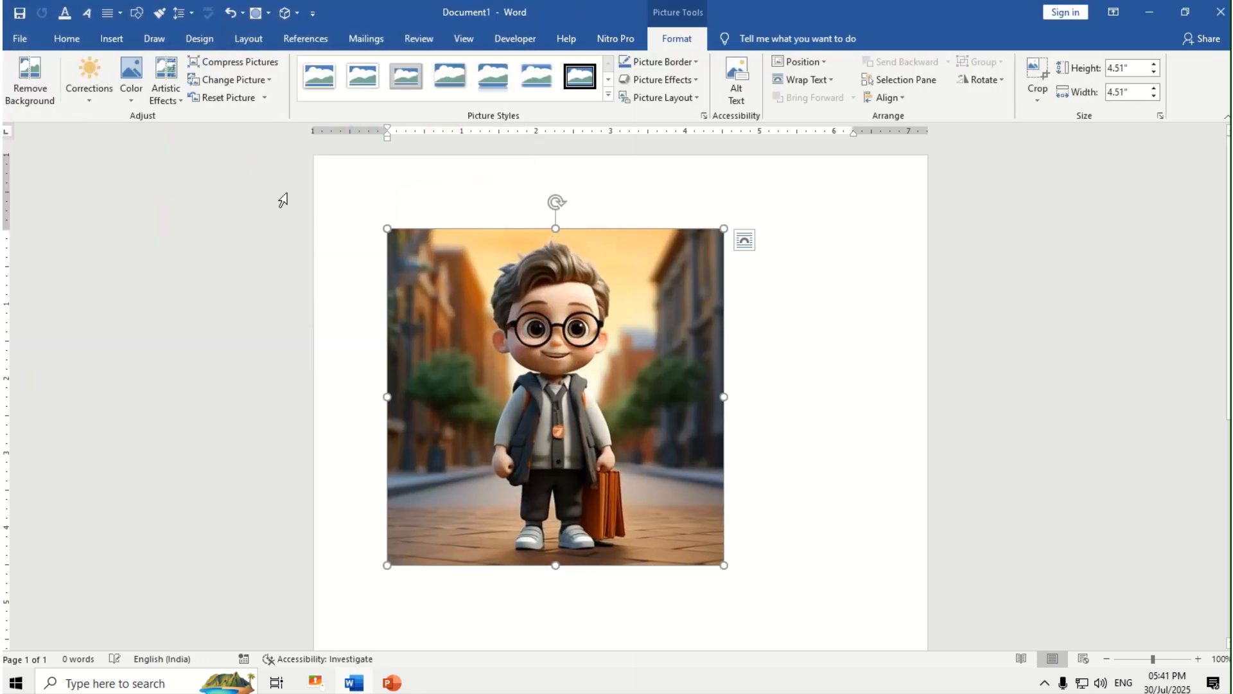
Step: Preview the brightness/contrast corrections and recolor variations on the boy picture, and look through the artistic effects and picture compression options without applying any
{"action": "left_click", "coordinate": [97, 92]}
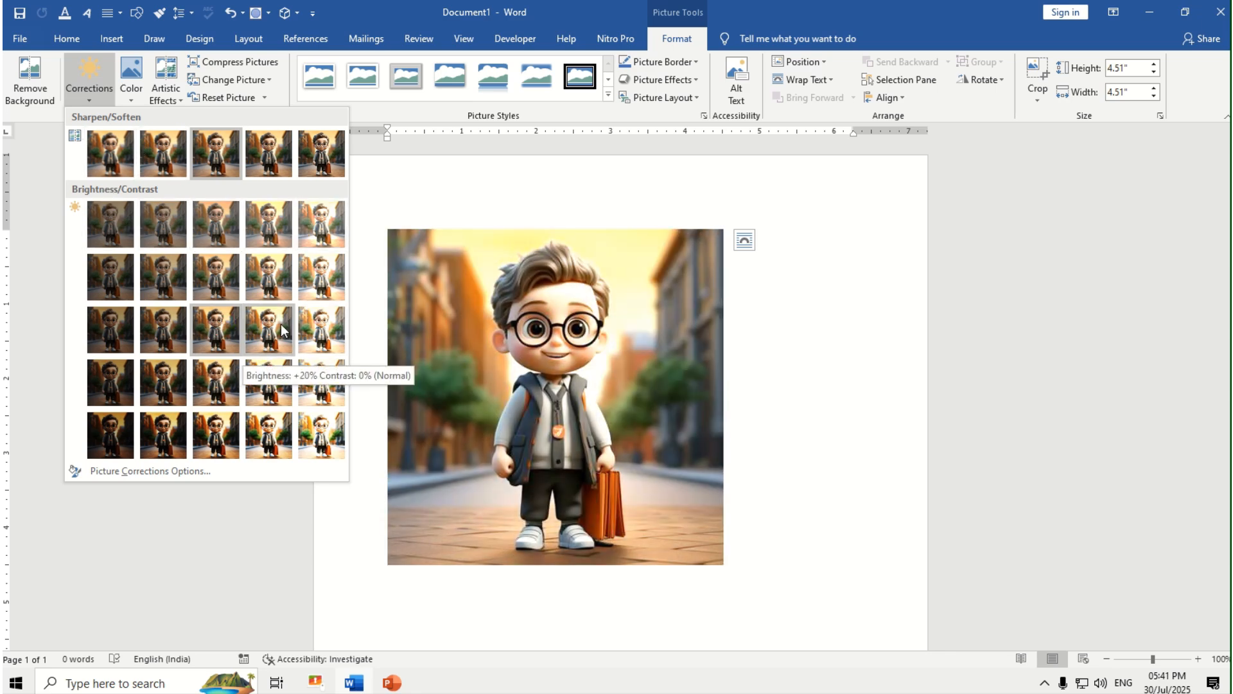
{"action": "left_click", "coordinate": [483, 330]}
{"action": "left_click", "coordinate": [140, 94]}
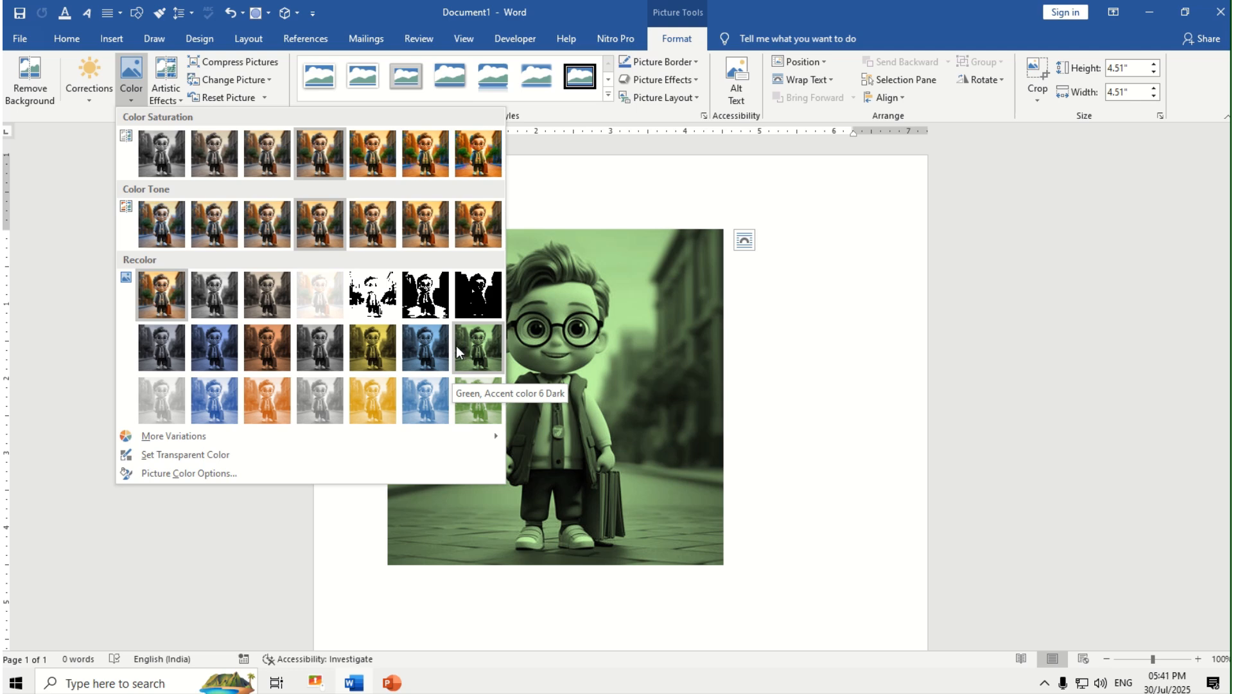
{"action": "left_click", "coordinate": [172, 100]}
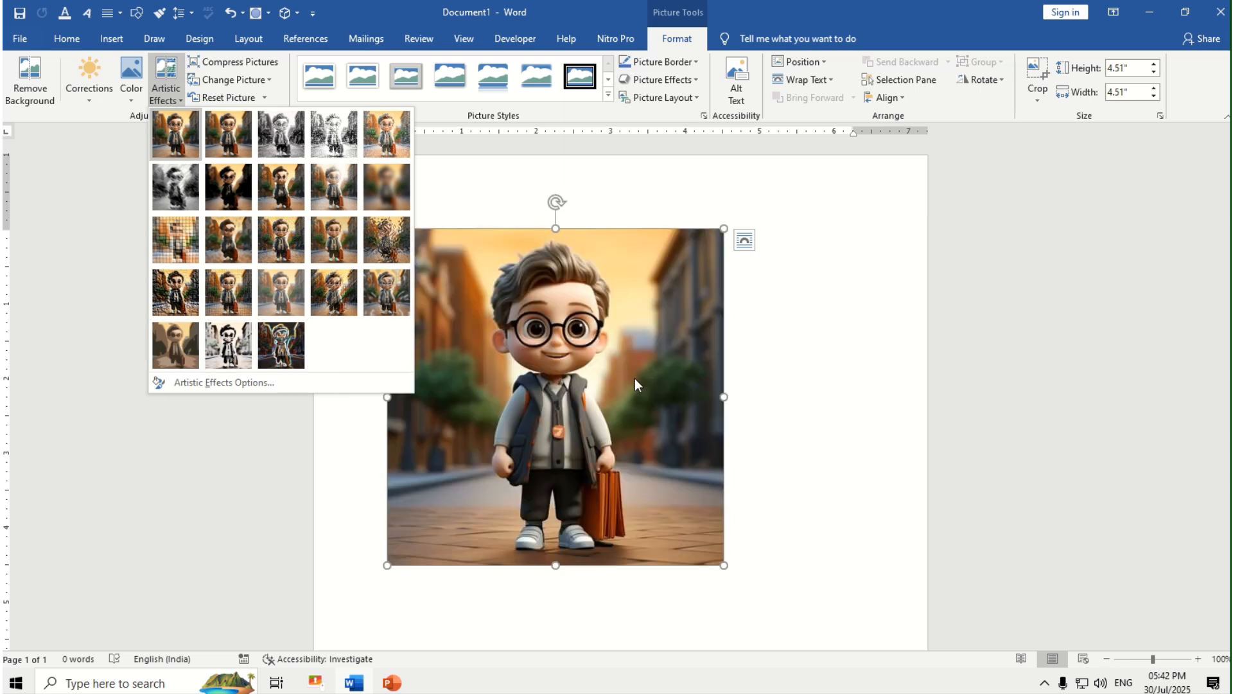
{"action": "left_click", "coordinate": [635, 378]}
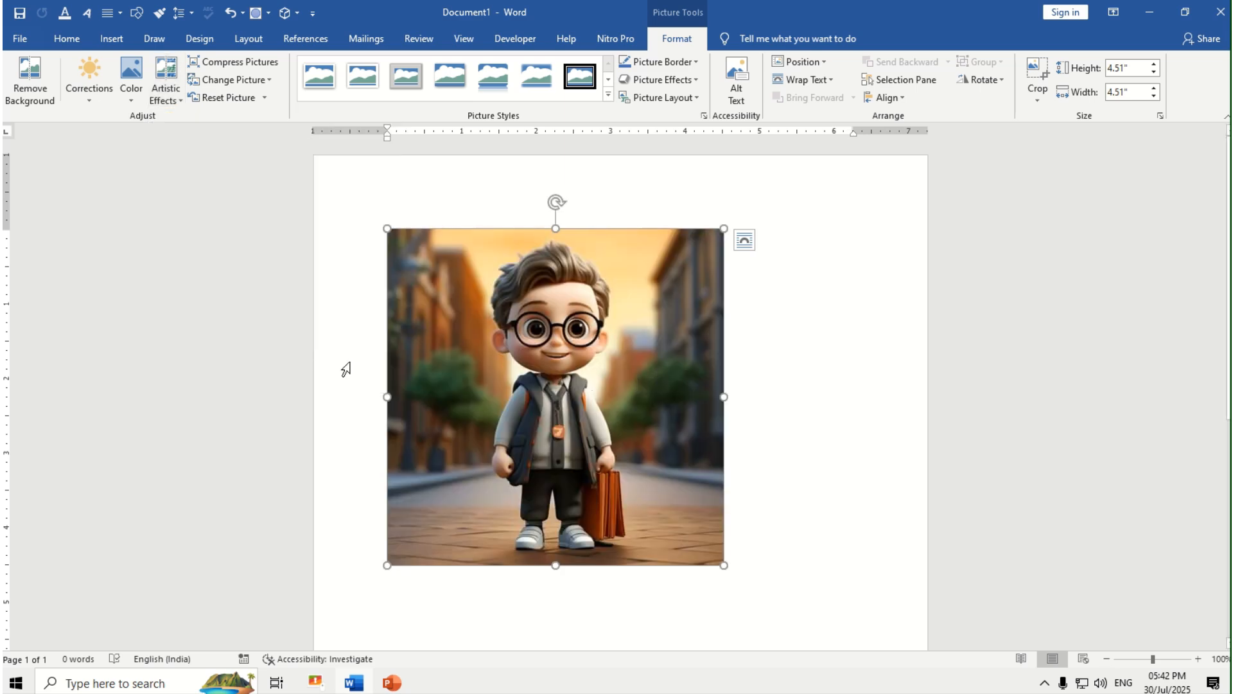
{"action": "left_click", "coordinate": [254, 61]}
{"action": "left_click", "coordinate": [721, 421]}
Step: Shrink the boy picture to about 4.19 inches square and replace it with cat.jpg from the Pictures folder
{"action": "left_click_drag", "start_coordinate": [724, 565], "coordinate": [699, 539]}
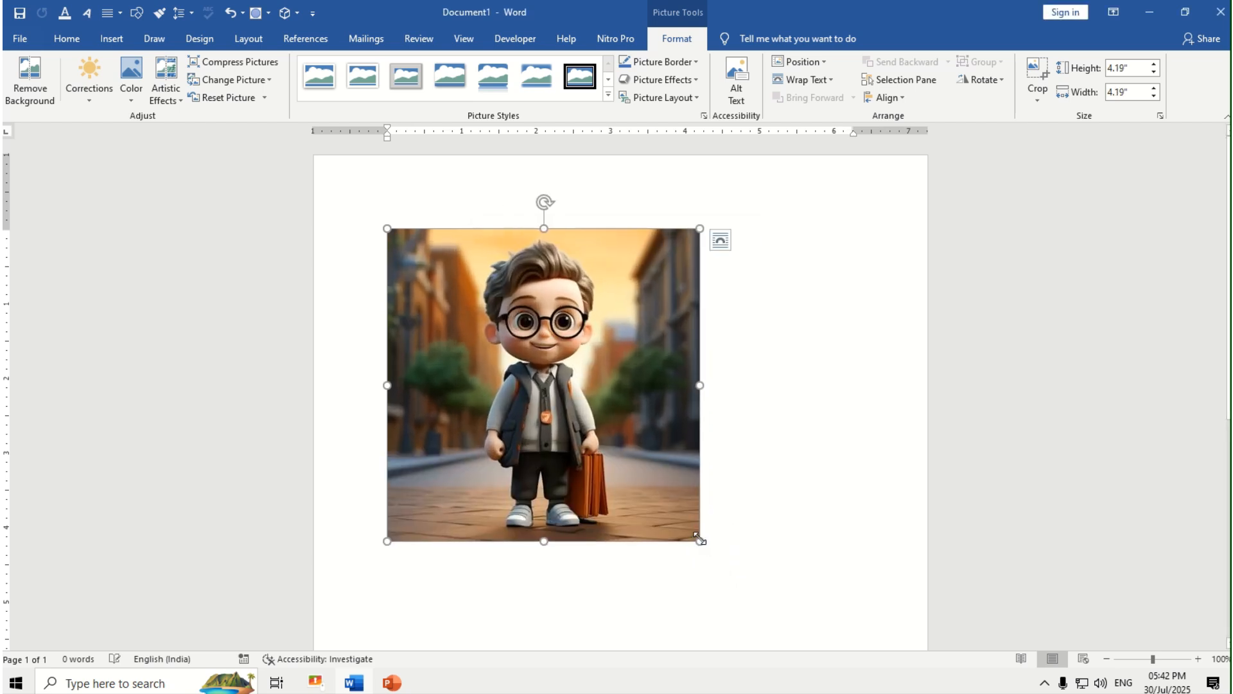
{"action": "left_click", "coordinate": [234, 80]}
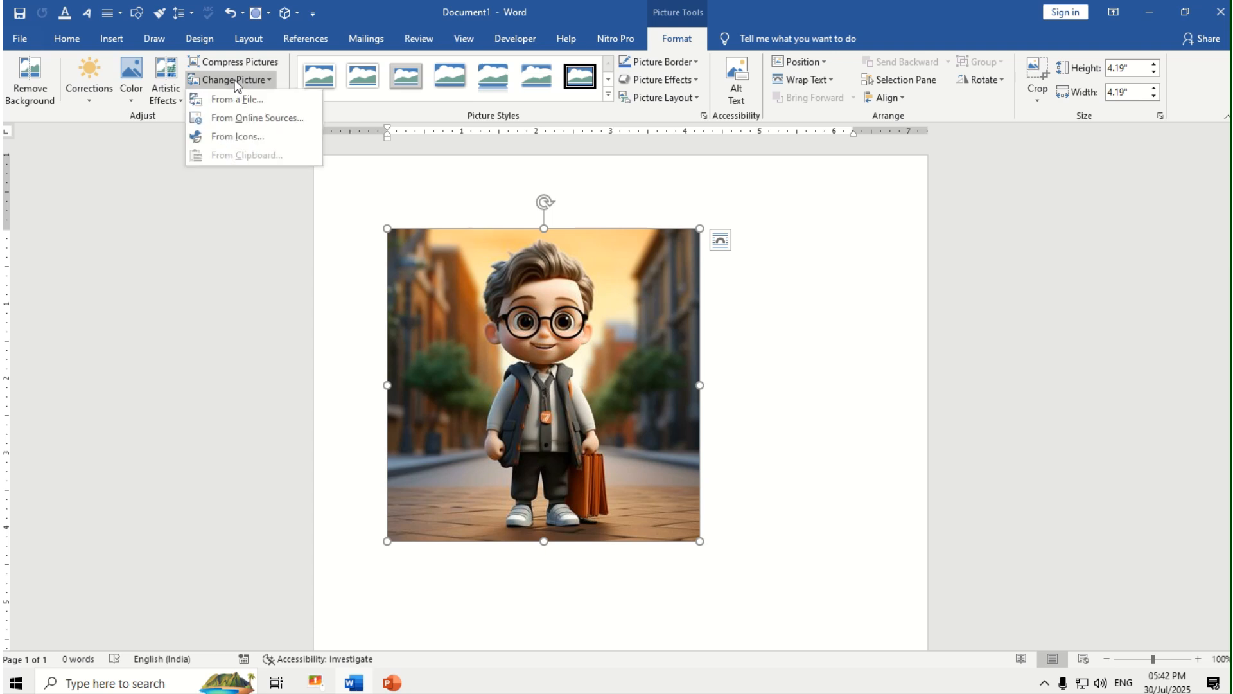
{"action": "left_click", "coordinate": [244, 105]}
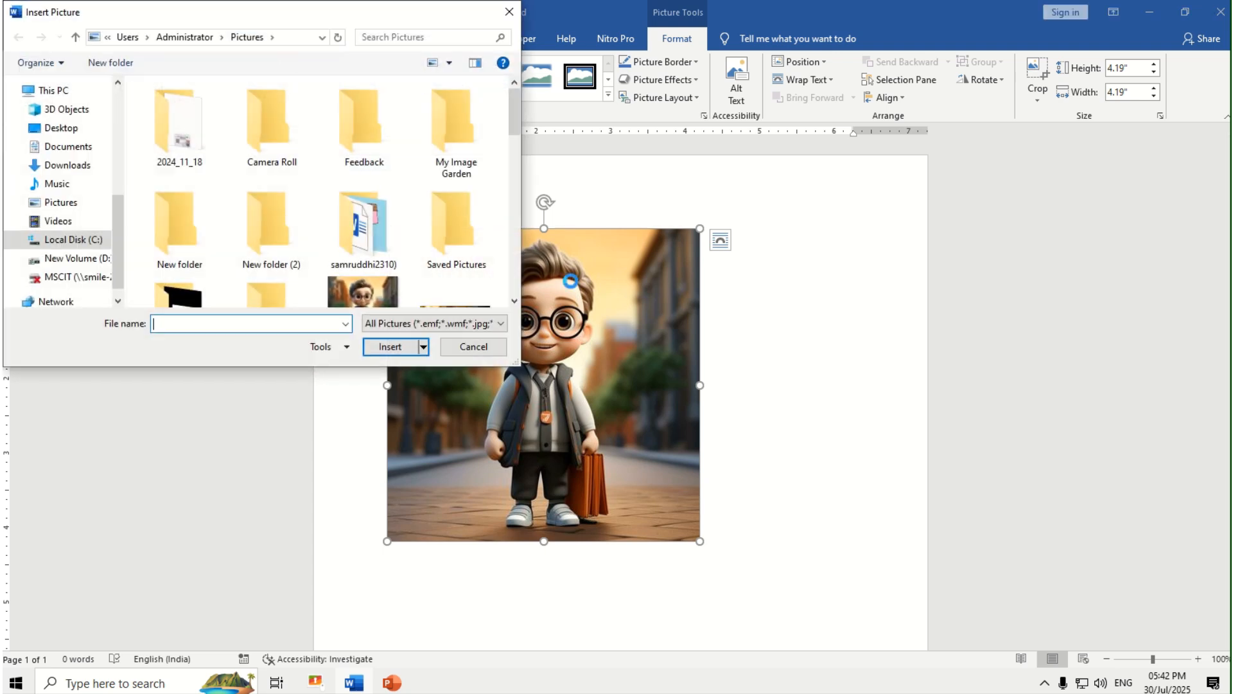
{"action": "scroll", "coordinate": [475, 264], "scroll_direction": "down", "scroll_amount": 4}
{"action": "scroll", "coordinate": [476, 264], "scroll_direction": "down", "scroll_amount": 6}
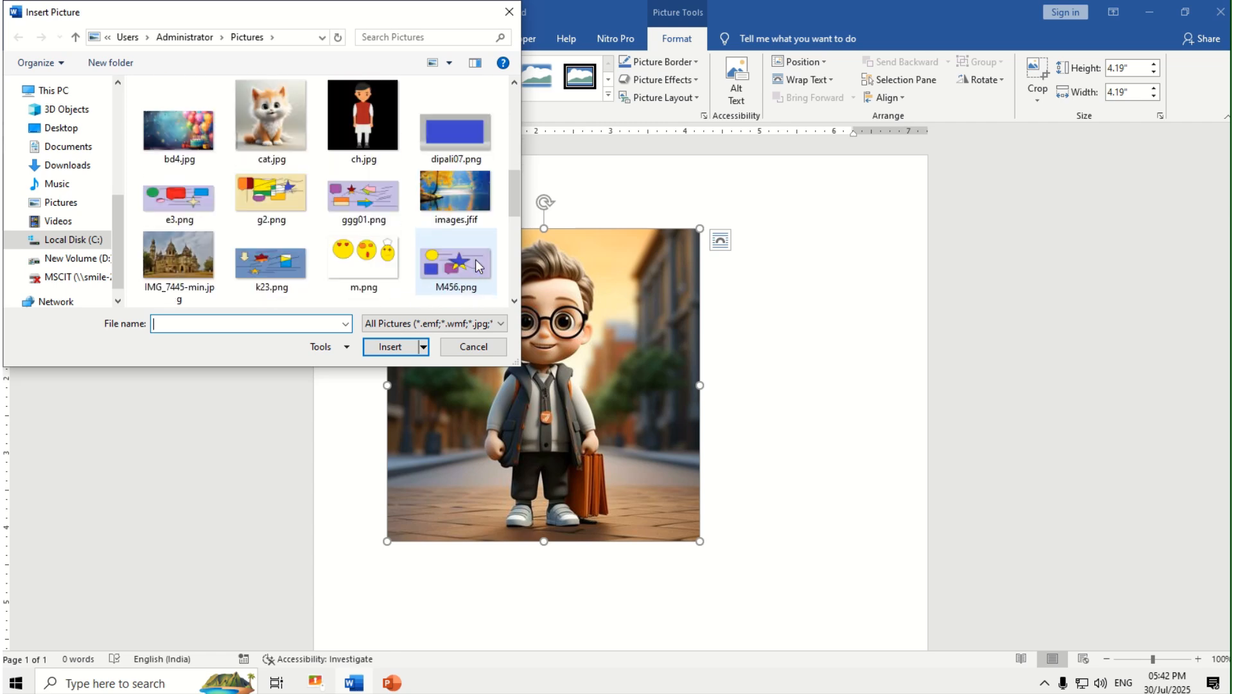
{"action": "double_click", "coordinate": [293, 107]}
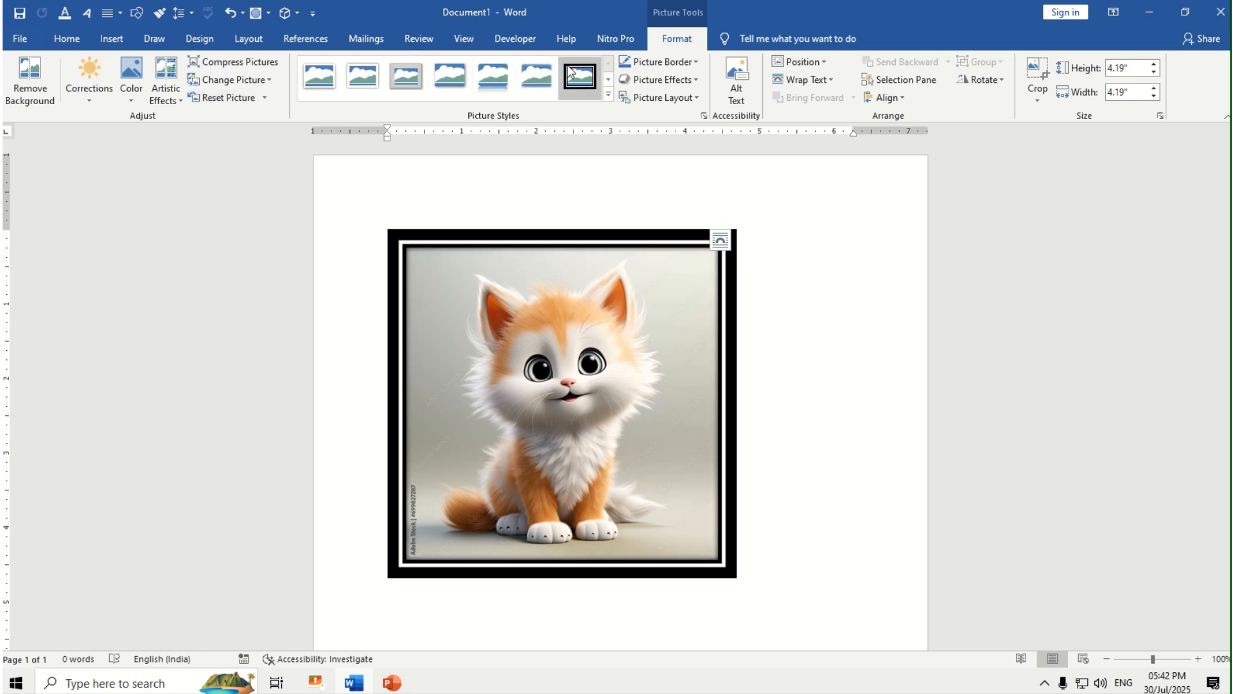
Step: Preview the preset, shadow, reflection, glow, soft edges, bevel and 3-D rotation effects and the picture styles on the cat picture without applying any
{"action": "left_click", "coordinate": [695, 81]}
{"action": "mouse_move", "coordinate": [693, 104]}
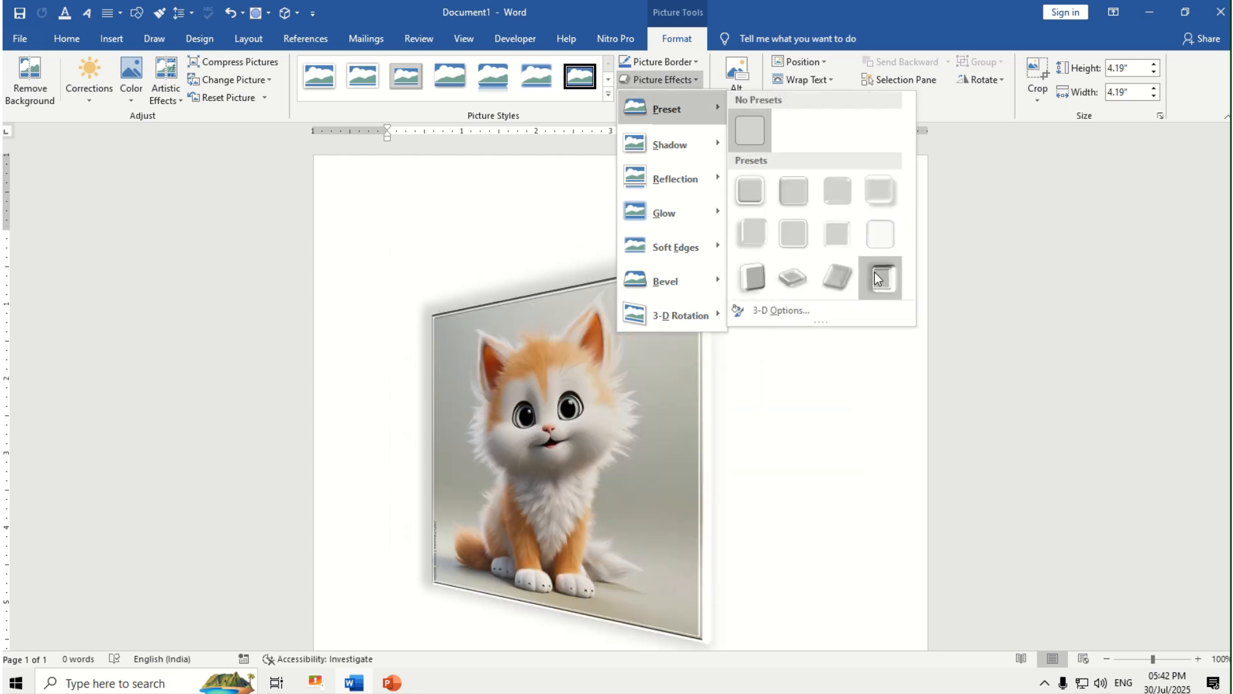
{"action": "mouse_move", "coordinate": [697, 148]}
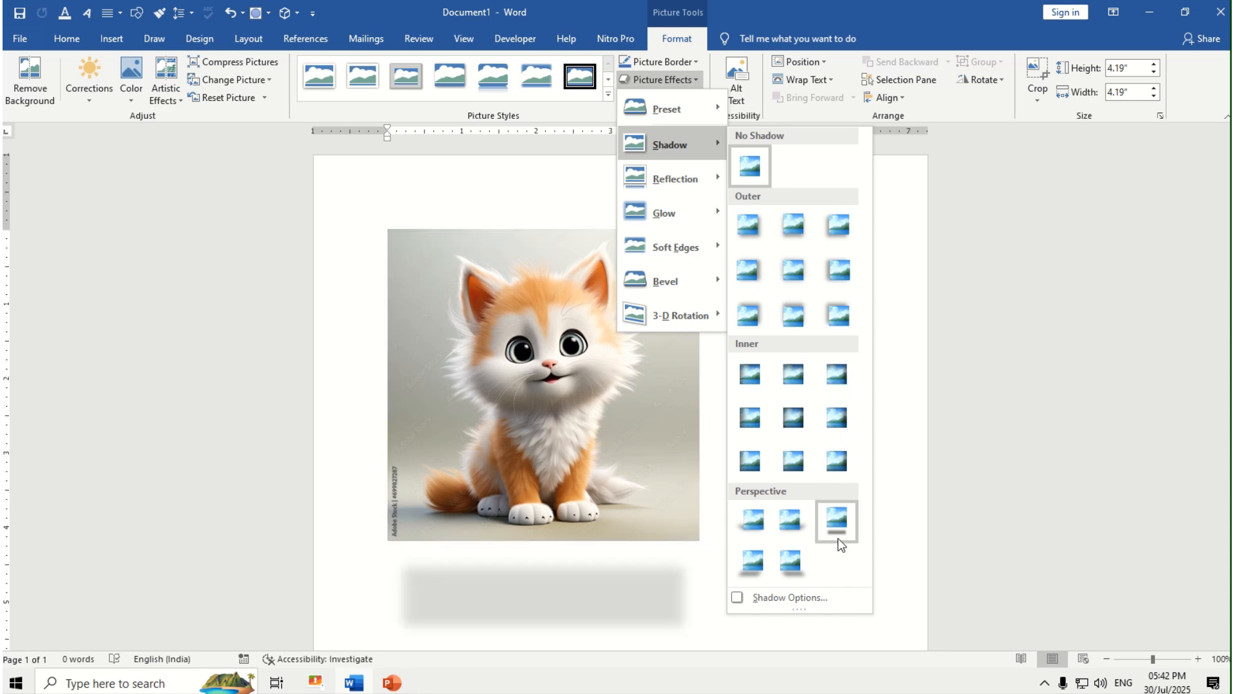
{"action": "mouse_move", "coordinate": [702, 190]}
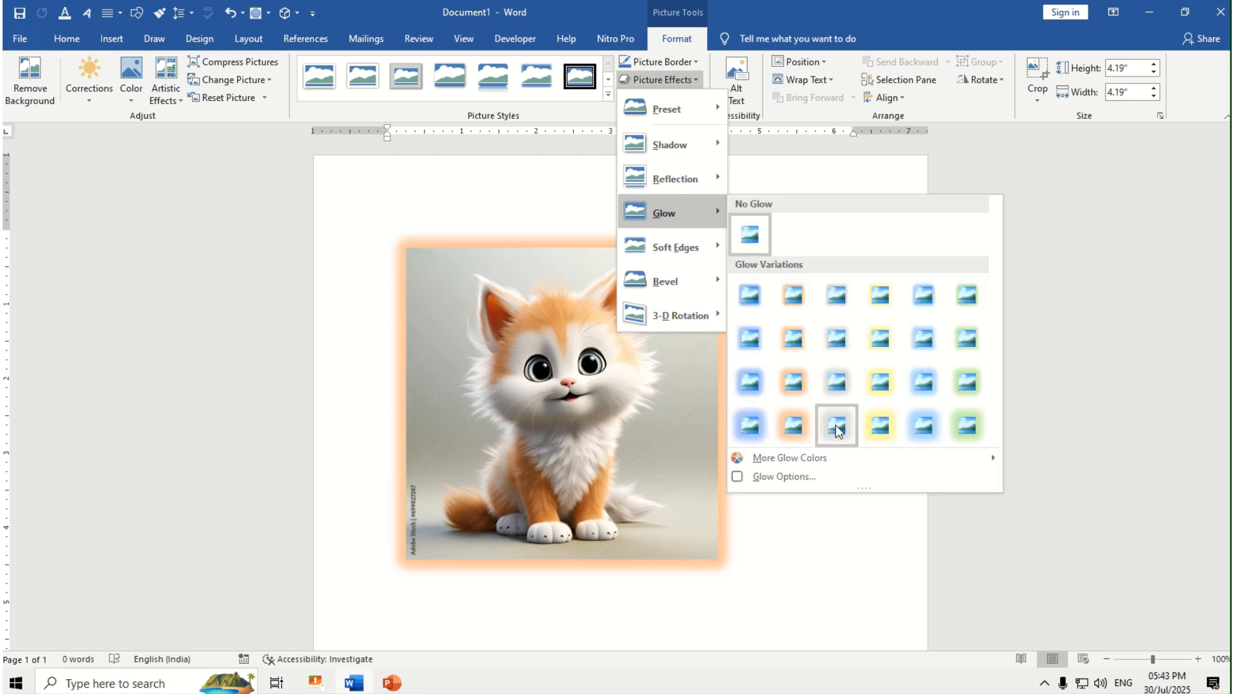
{"action": "mouse_move", "coordinate": [699, 263]}
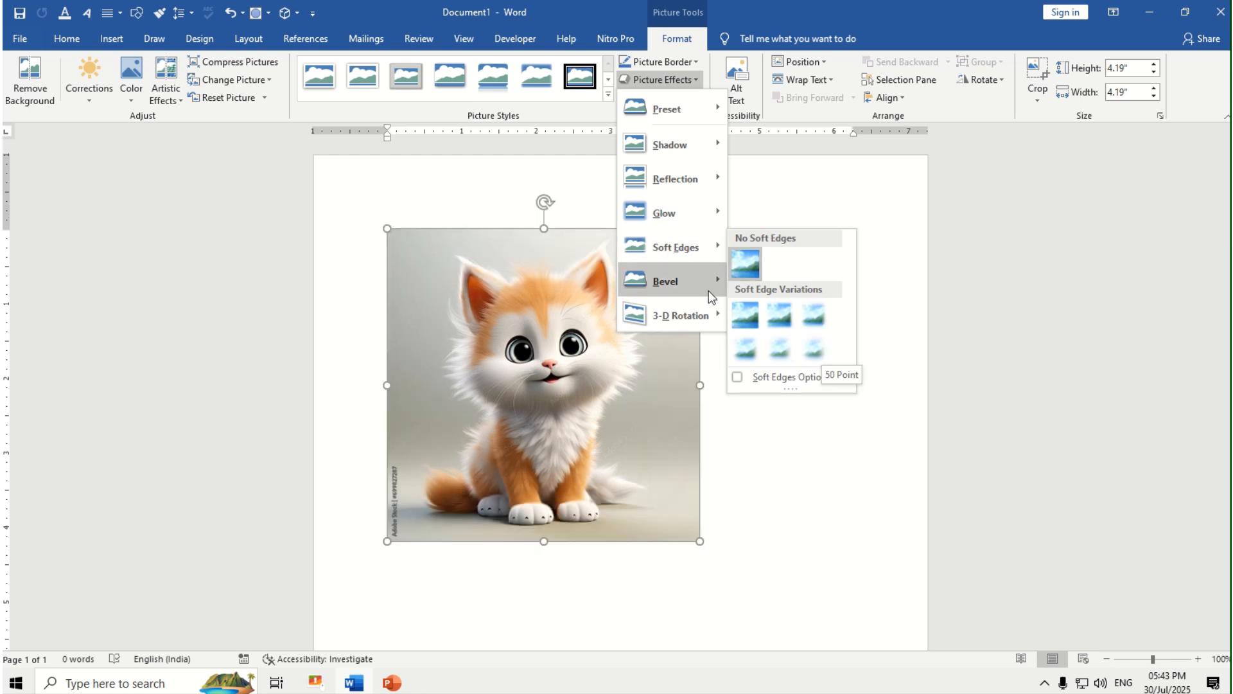
{"action": "mouse_move", "coordinate": [707, 289]}
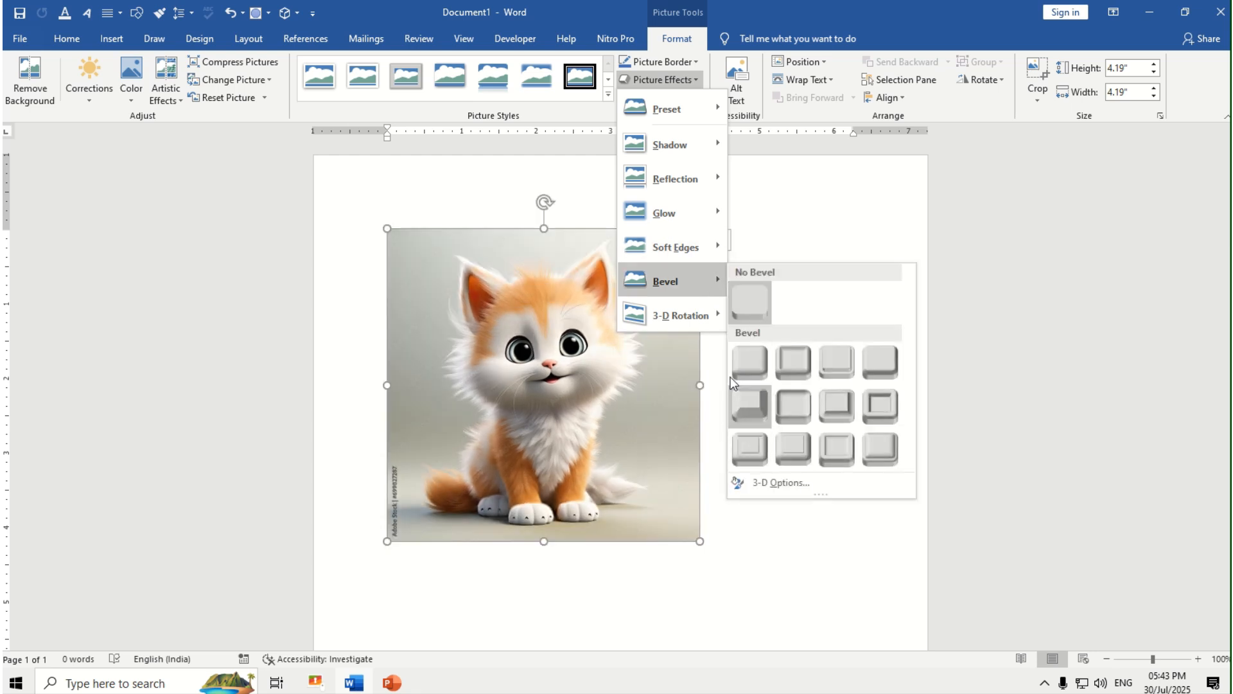
{"action": "mouse_move", "coordinate": [696, 313]}
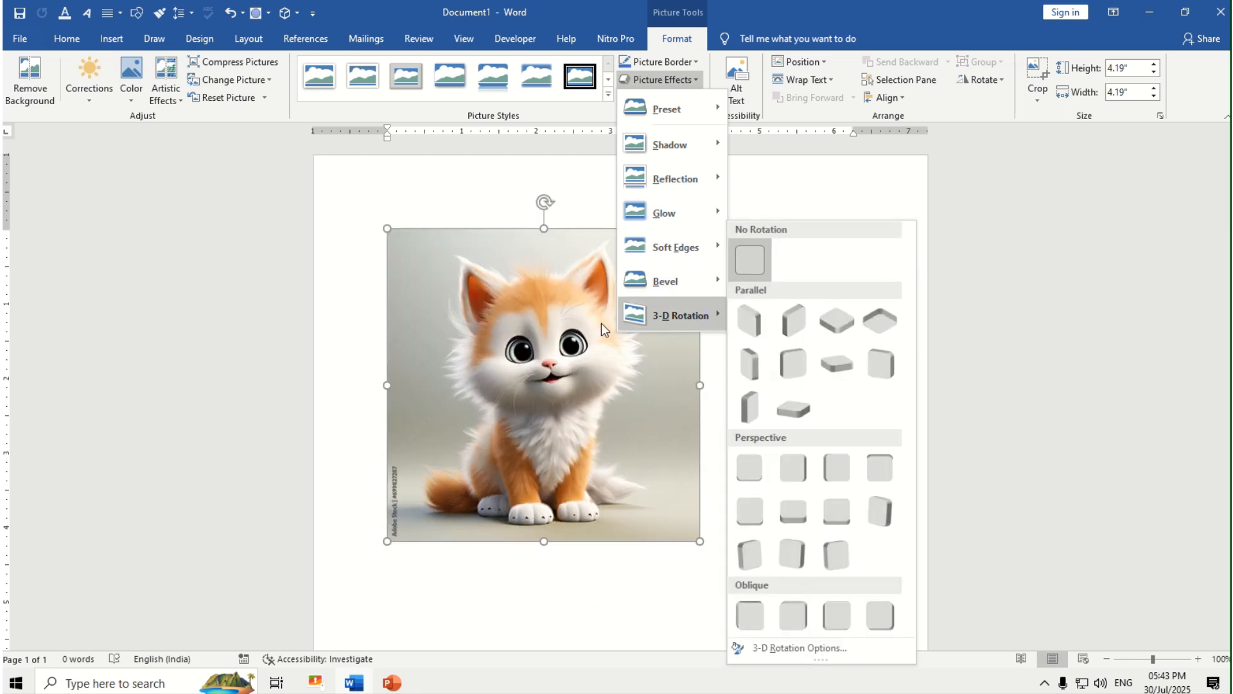
{"action": "left_click", "coordinate": [571, 325]}
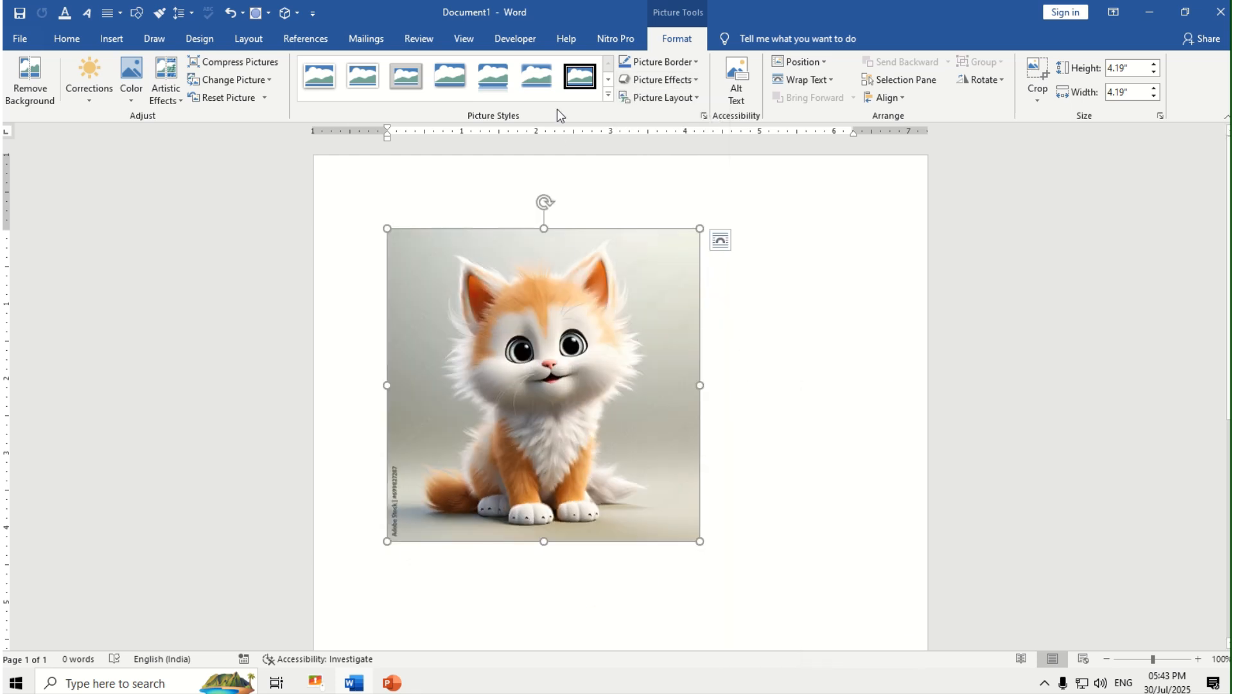
{"action": "left_click", "coordinate": [608, 95]}
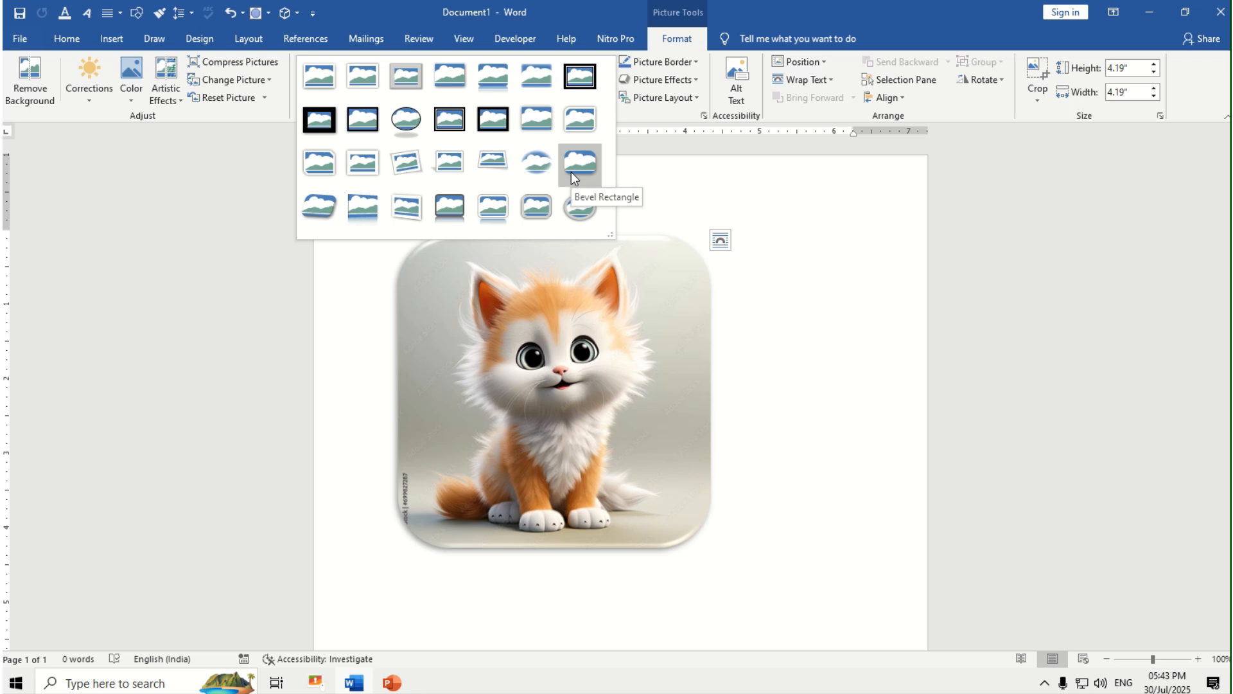
{"action": "left_click", "coordinate": [630, 274]}
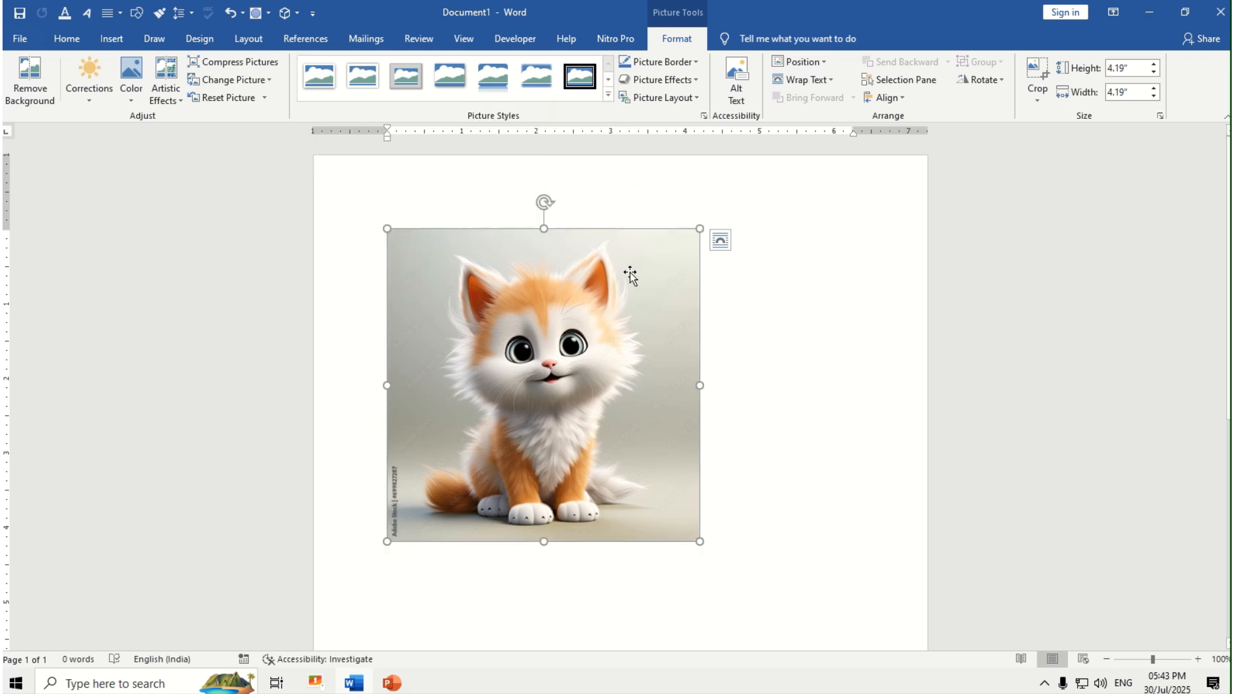
Step: Give the cat picture a red 3 pt border and shrink it proportionally to about 1.6 inches square
{"action": "left_click", "coordinate": [668, 63]}
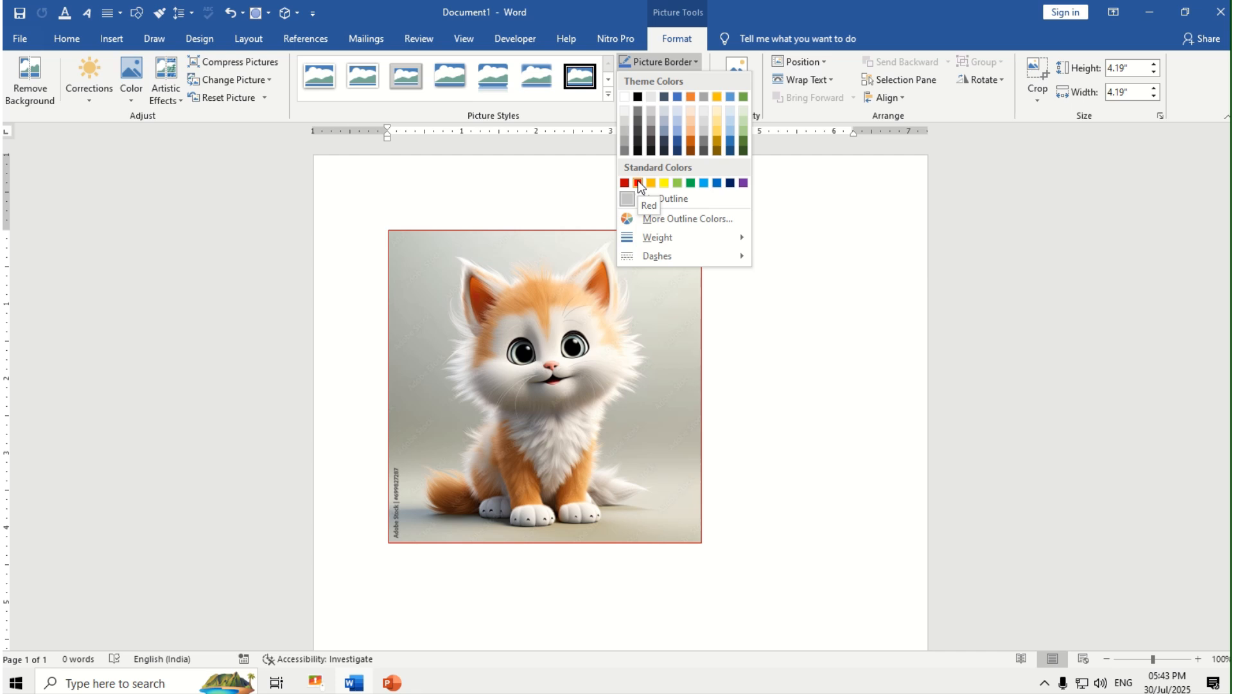
{"action": "left_click", "coordinate": [637, 183]}
{"action": "left_click", "coordinate": [668, 63]}
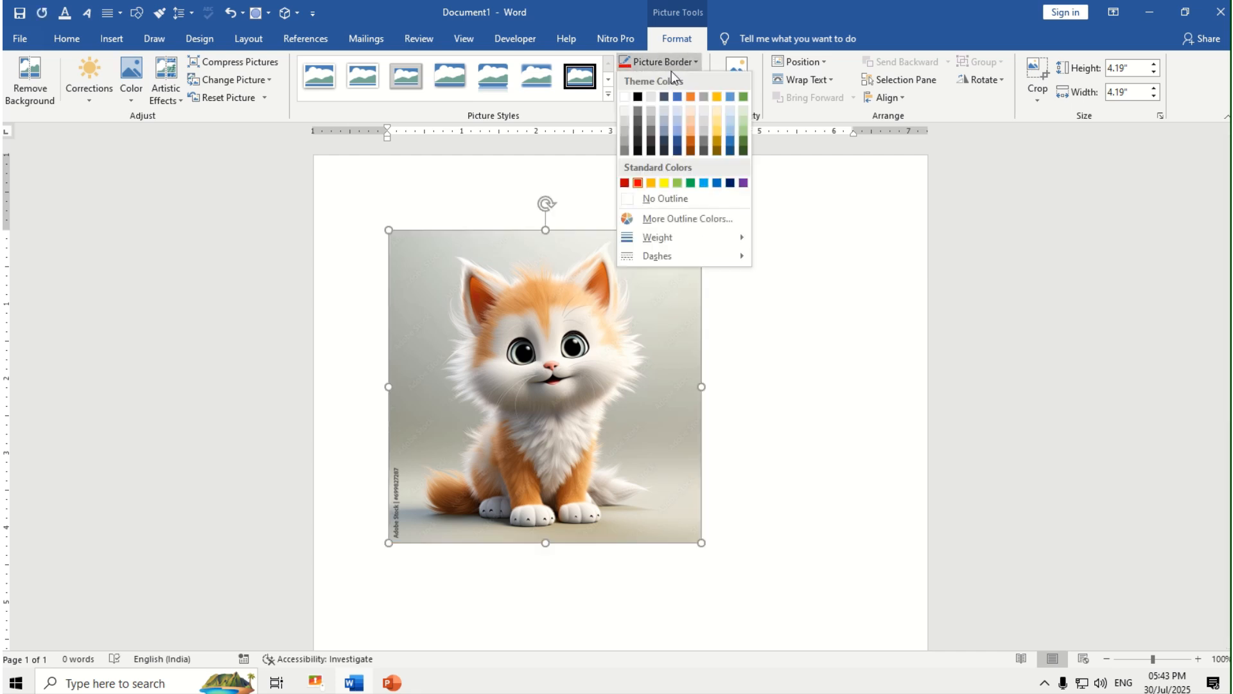
{"action": "mouse_move", "coordinate": [662, 237]}
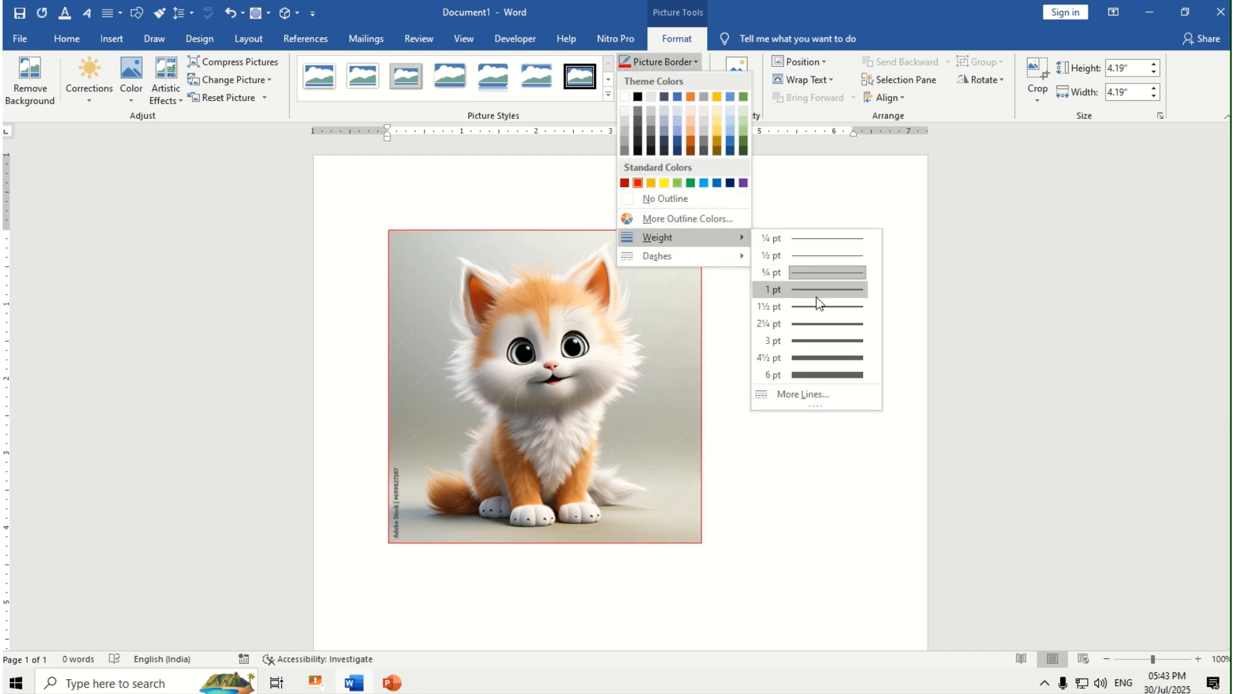
{"action": "left_click", "coordinate": [820, 343]}
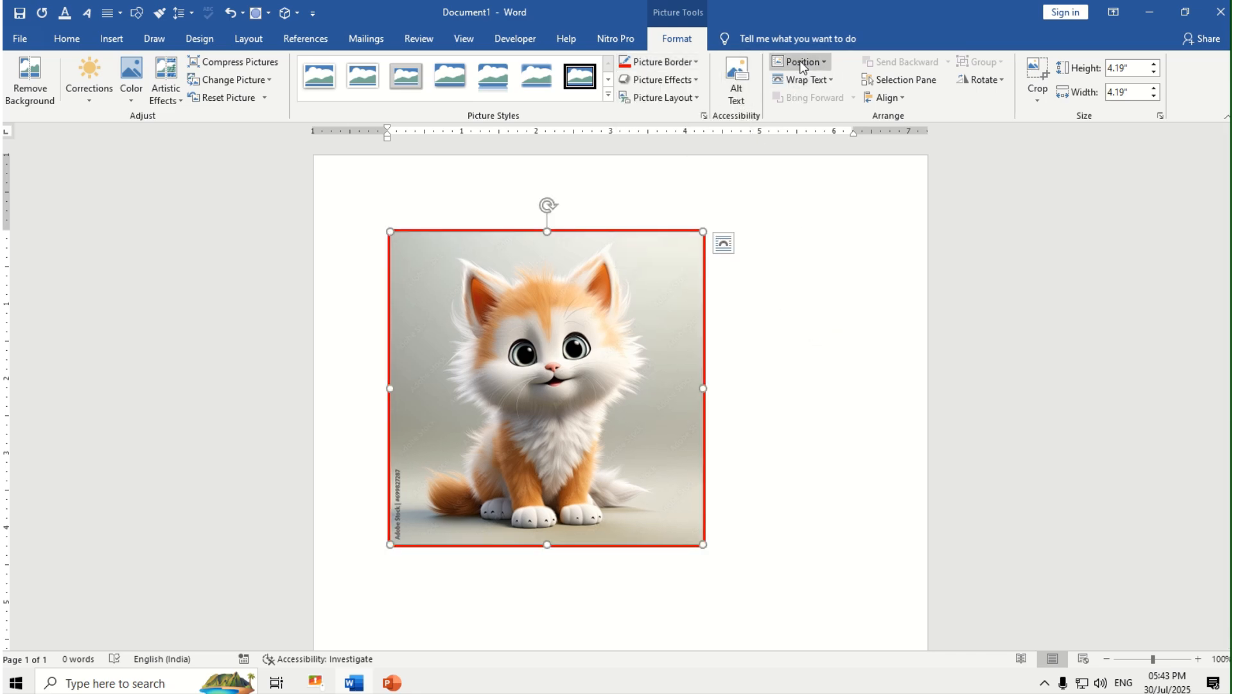
{"action": "left_click_drag", "start_coordinate": [704, 545], "coordinate": [684, 525]}
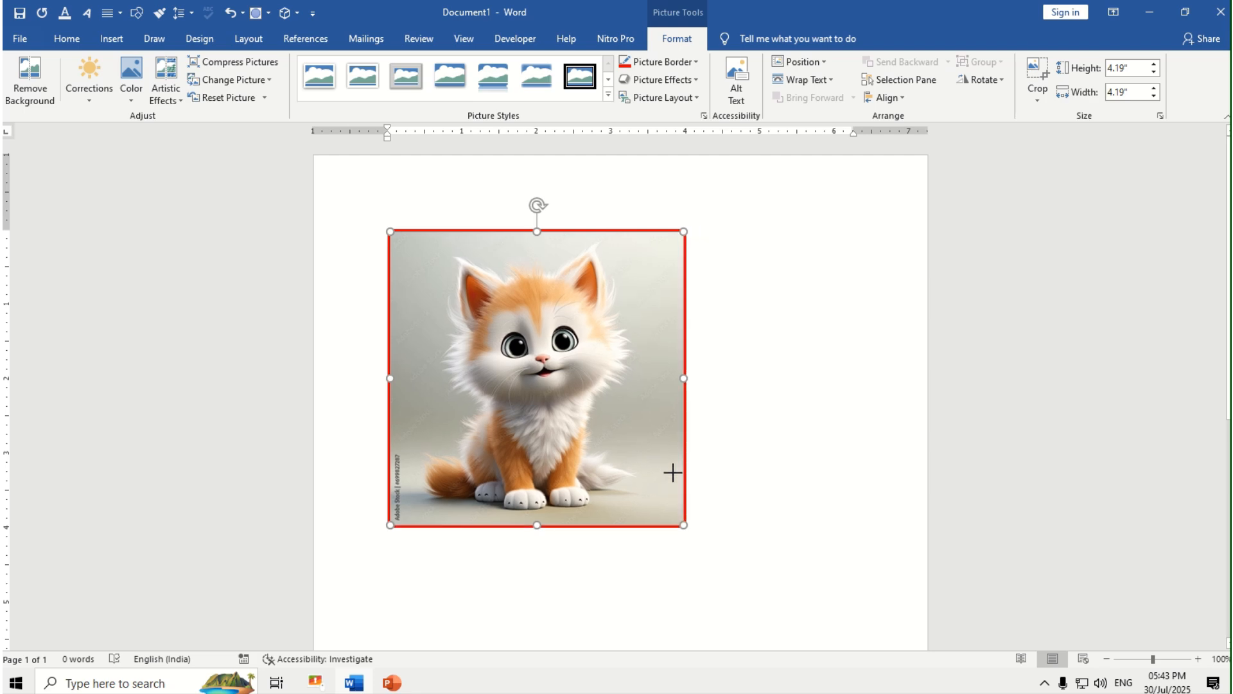
{"action": "left_click_drag", "start_coordinate": [673, 472], "coordinate": [512, 315]}
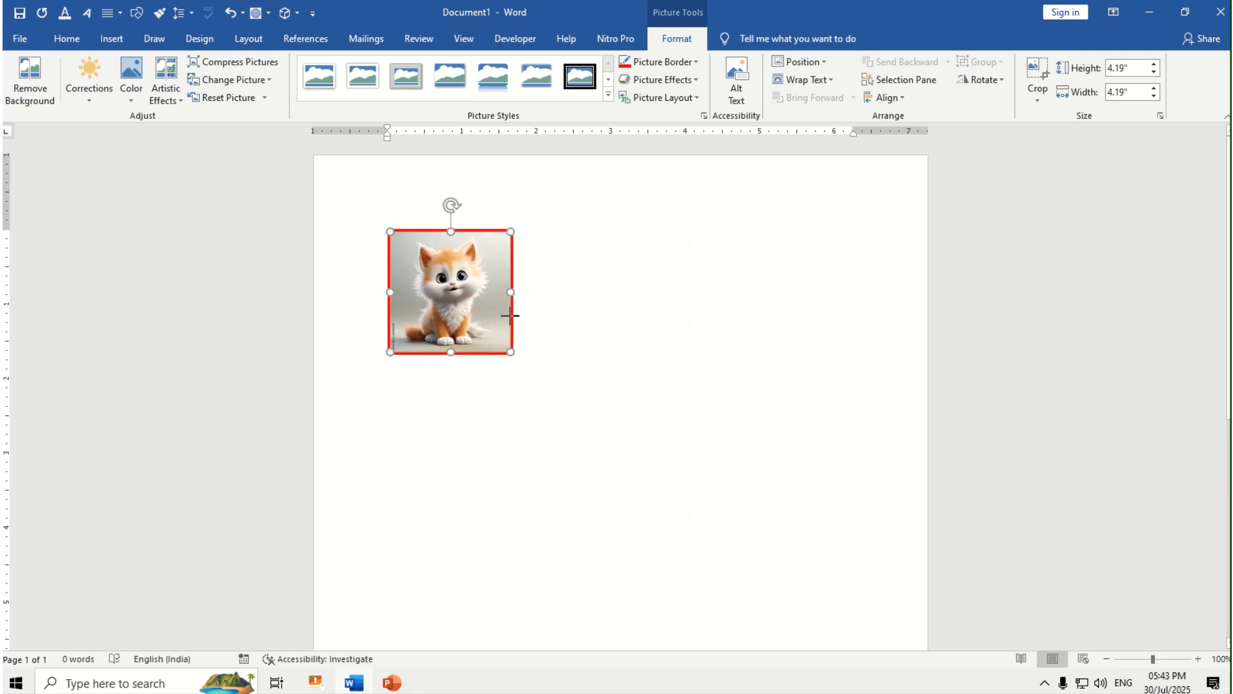
Step: Generate sample paragraphs below the cat picture with =rand()
{"action": "left_click", "coordinate": [554, 348]}
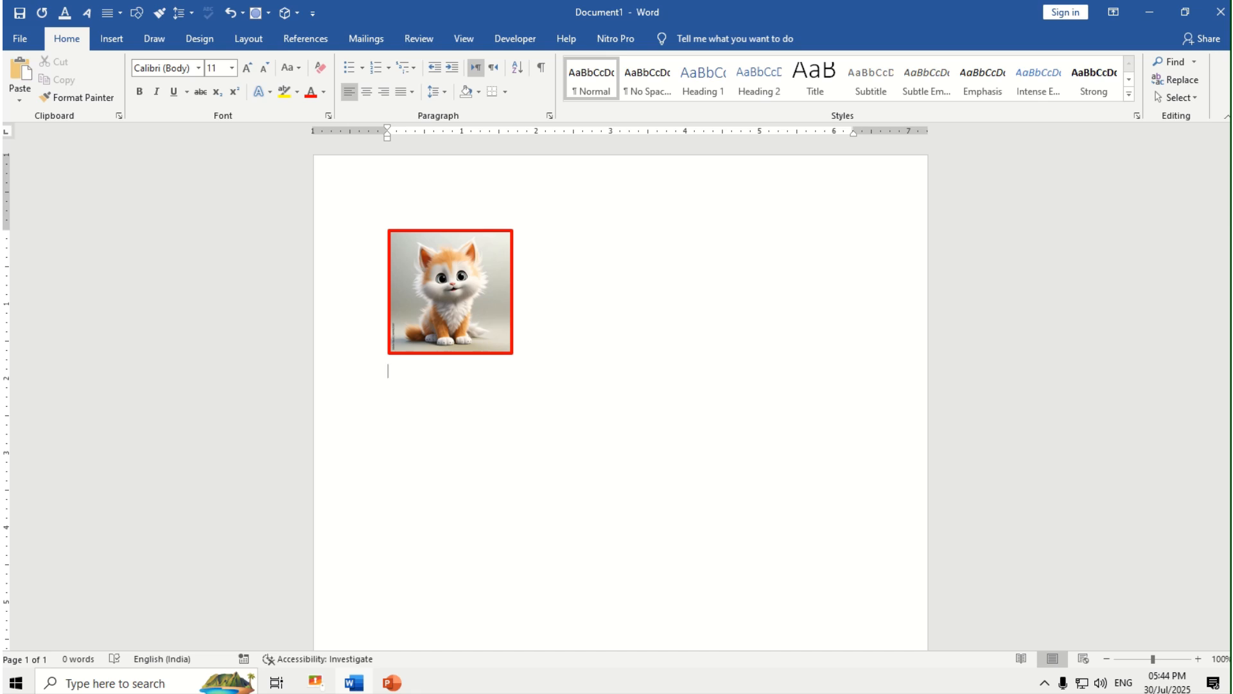
{"action": "type", "text": "=rand"}
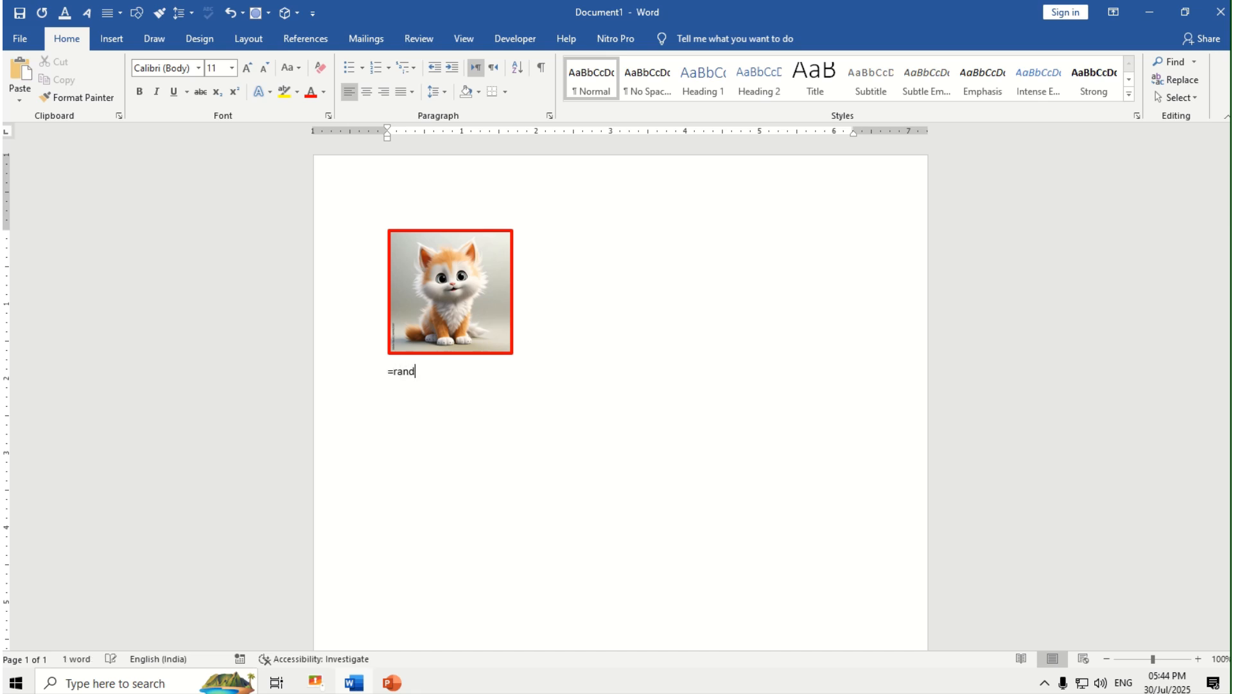
{"action": "type", "text": "()"}
{"action": "key", "text": "Return"}
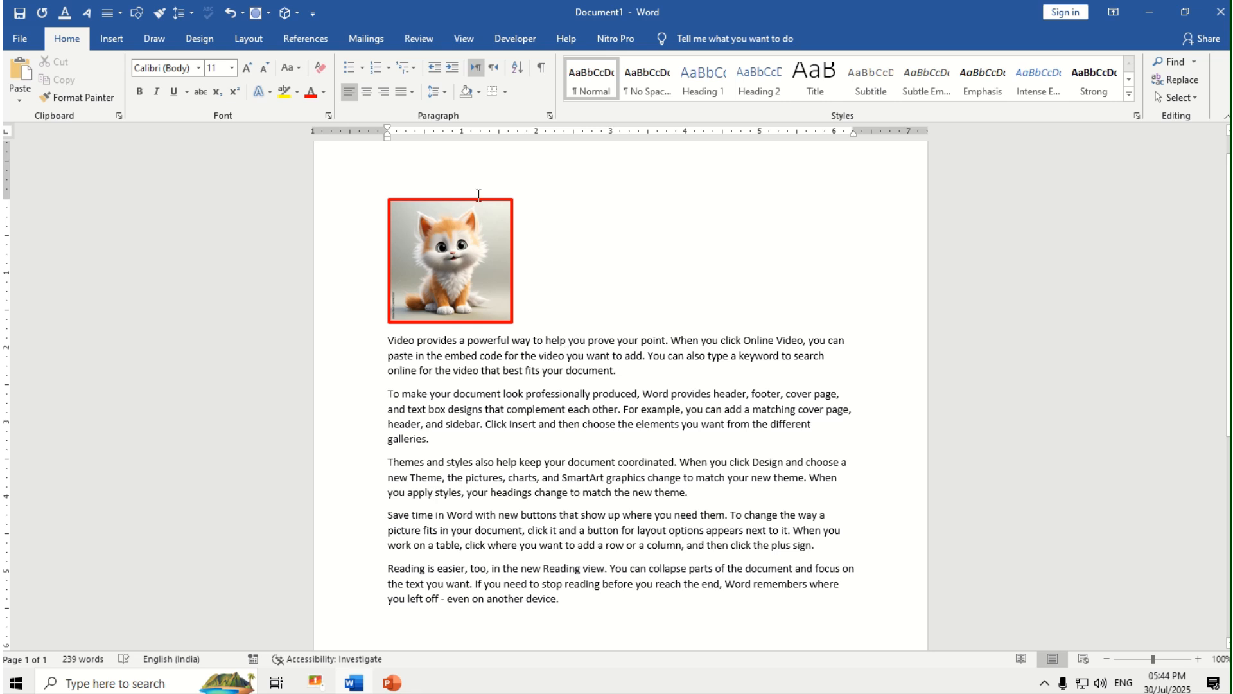
Step: Preview the page positions with text wrapping for the cat picture without applying any
{"action": "left_click", "coordinate": [480, 256]}
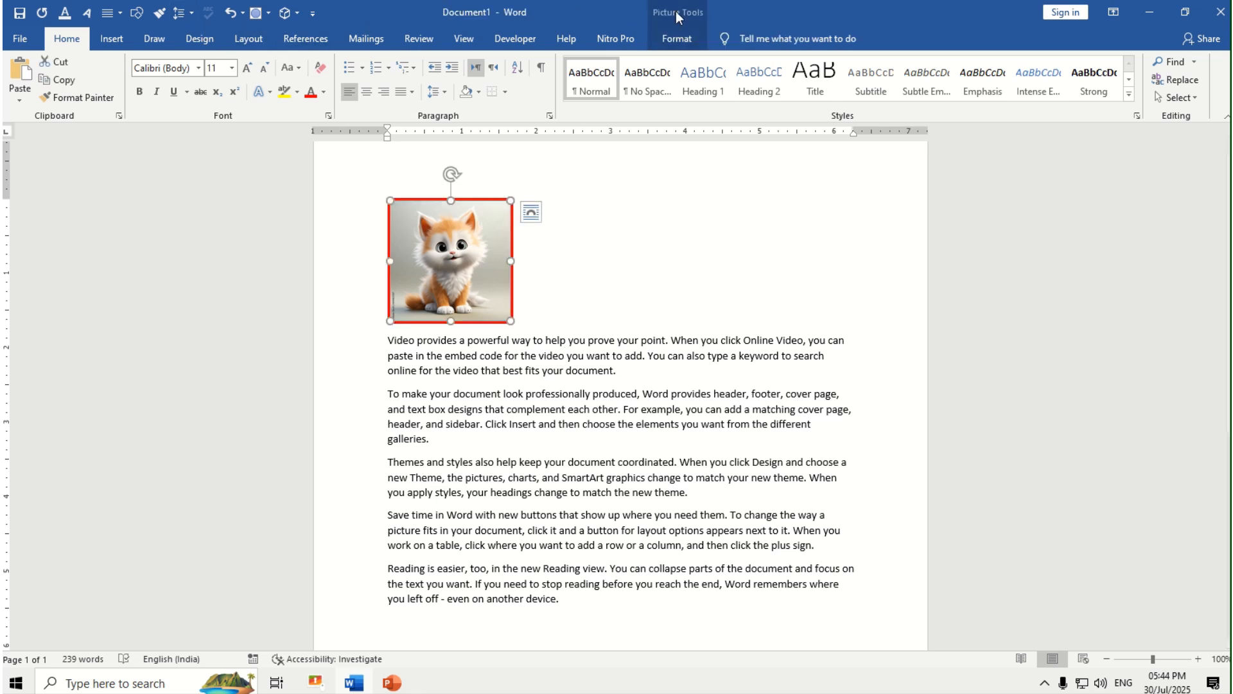
{"action": "left_click", "coordinate": [676, 37]}
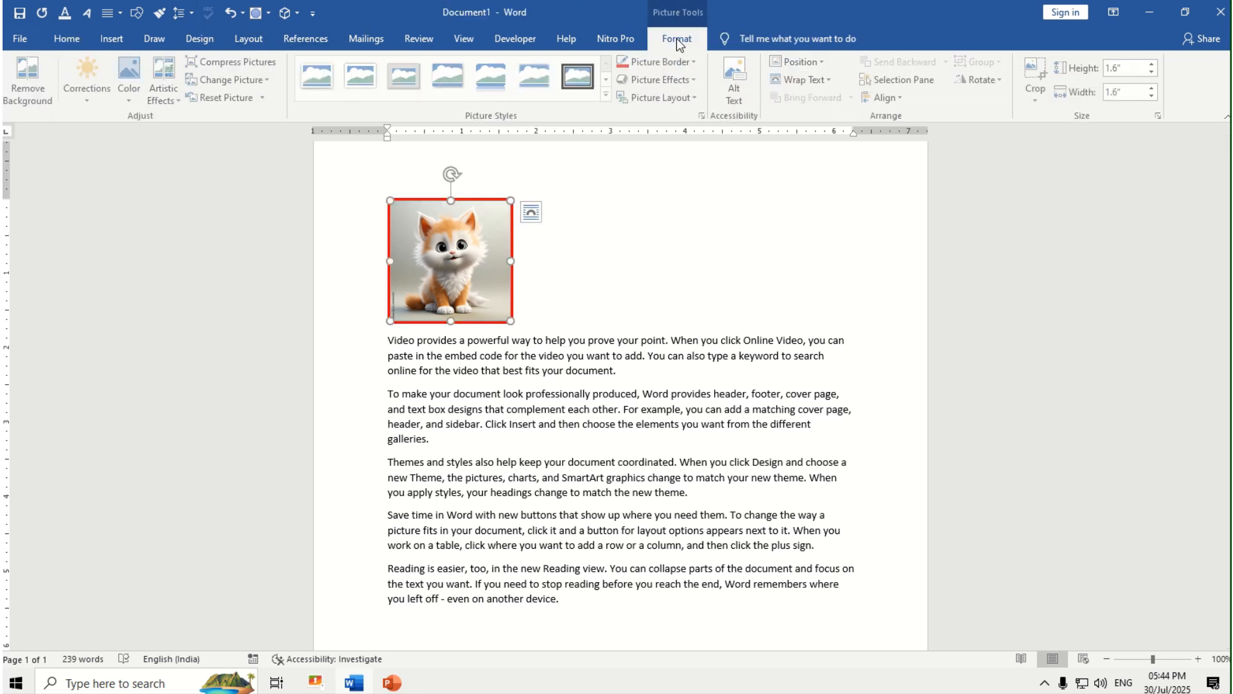
{"action": "left_click", "coordinate": [813, 62]}
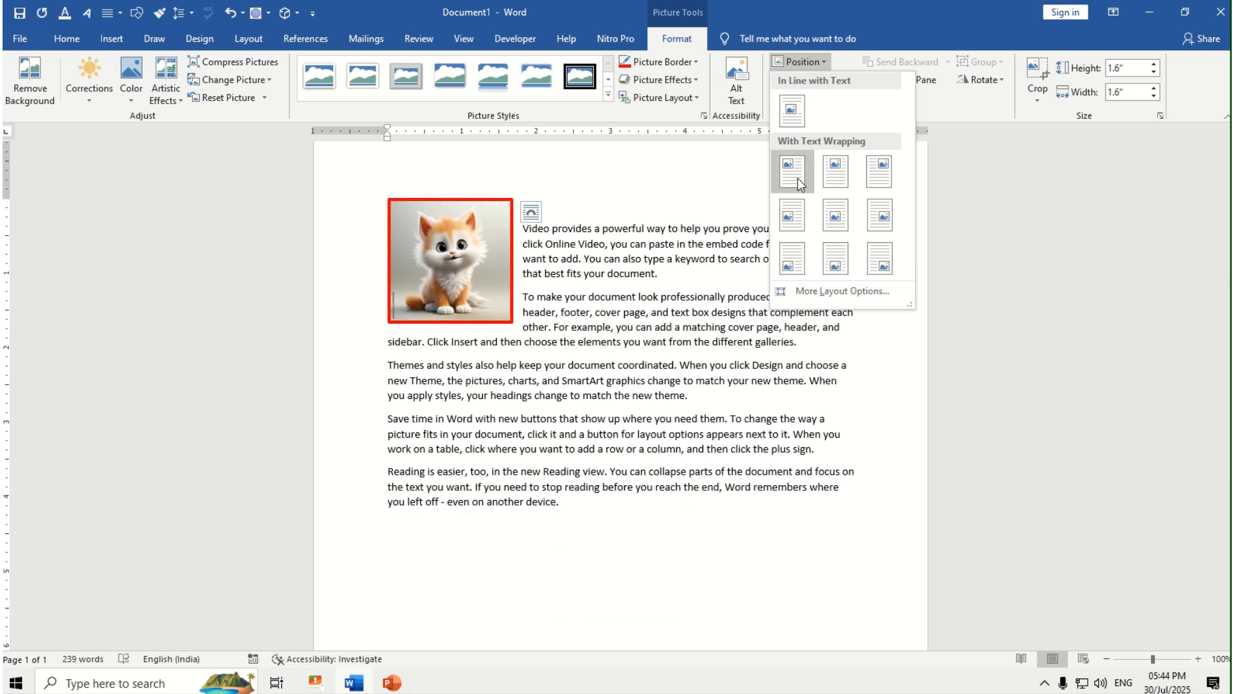
{"action": "key", "text": "Escape"}
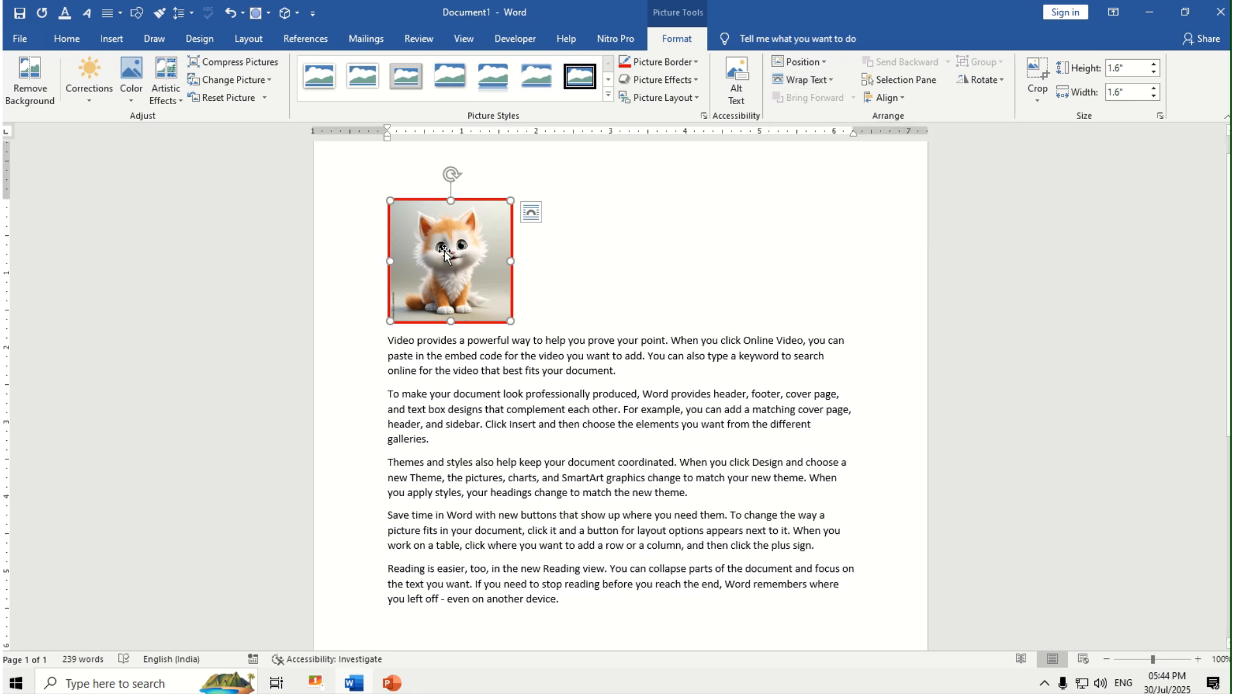
Step: Move the cat picture into the paragraph beginning "Themes and styles" and preview the Square and Top and Bottom text wrapping
{"action": "left_click_drag", "start_coordinate": [446, 261], "coordinate": [605, 466]}
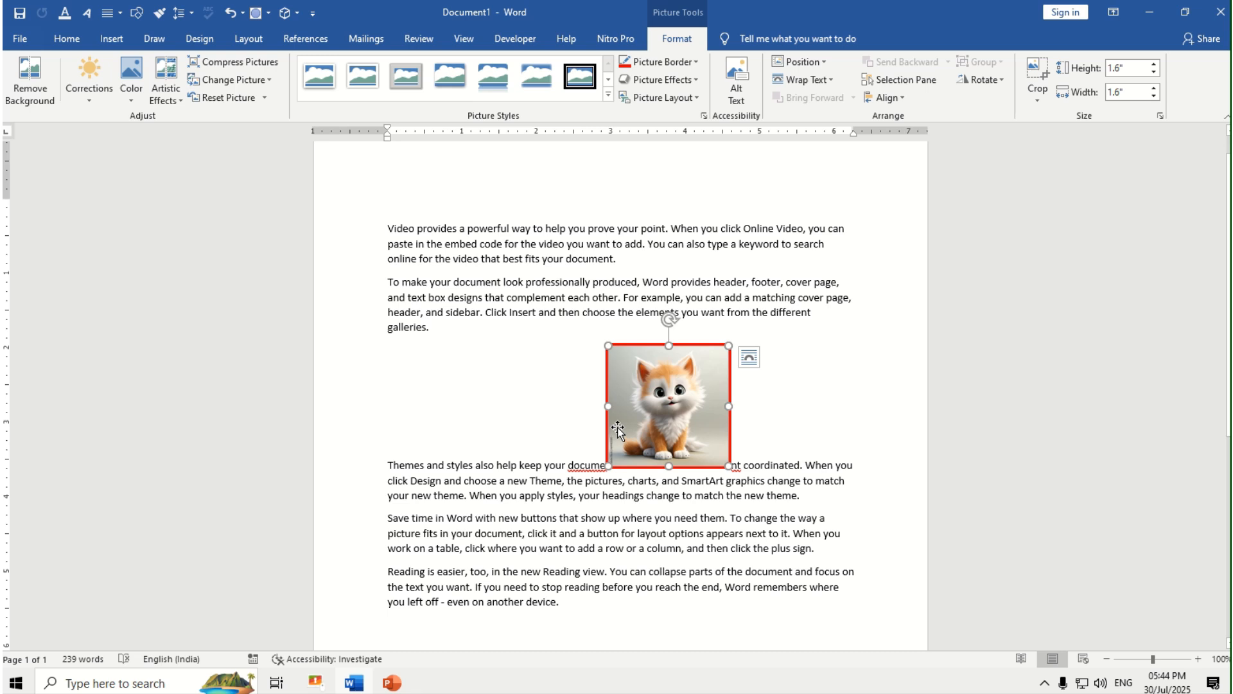
{"action": "left_click", "coordinate": [822, 80]}
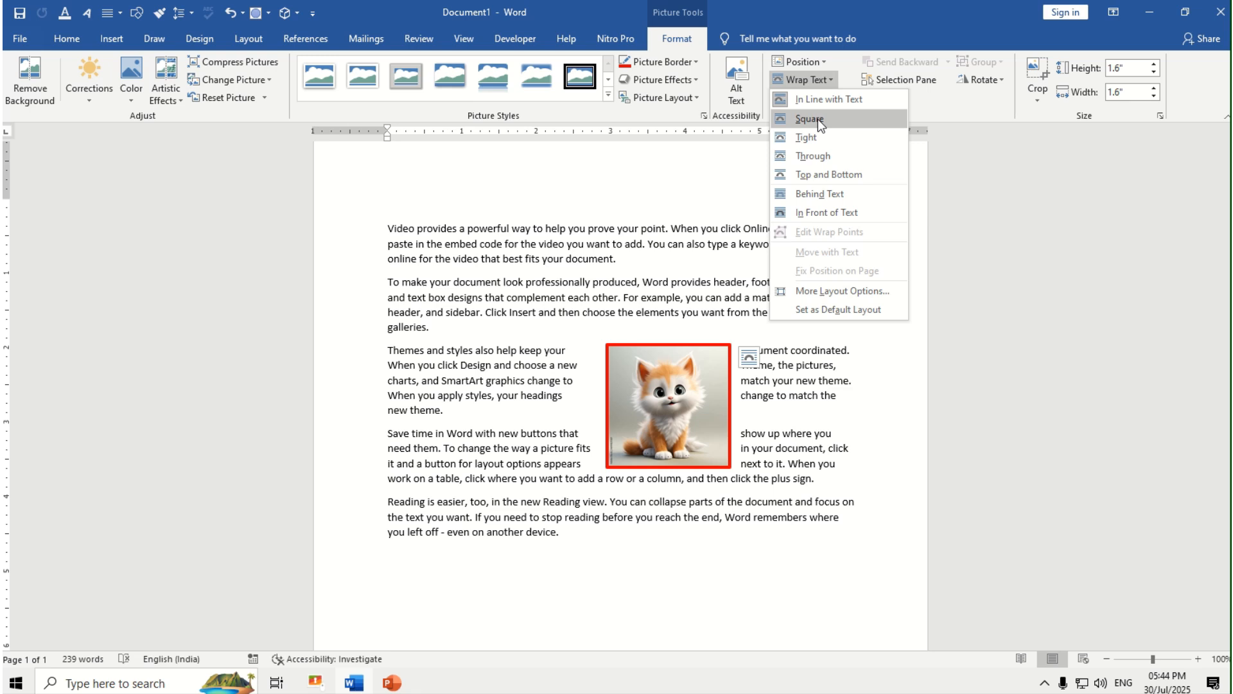
{"action": "left_click", "coordinate": [828, 174]}
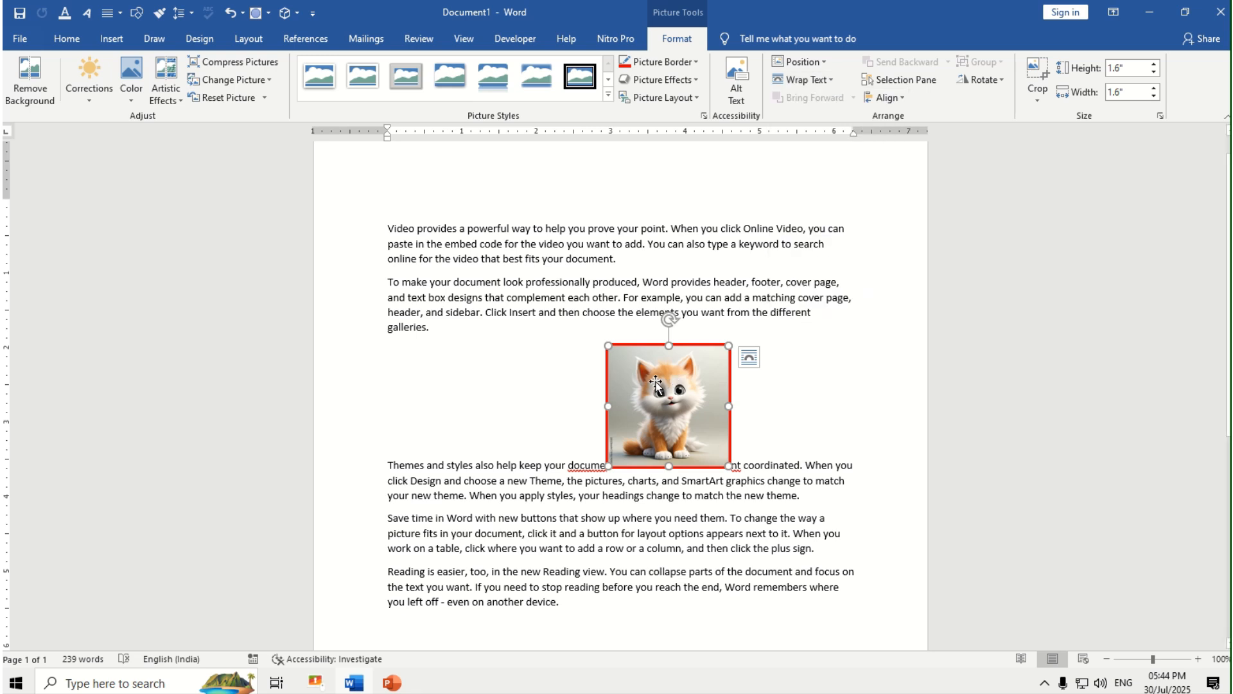
Step: Set the cat picture's text wrapping to In Front of Text and move it slightly up over the middle paragraphs
{"action": "left_click", "coordinate": [803, 79]}
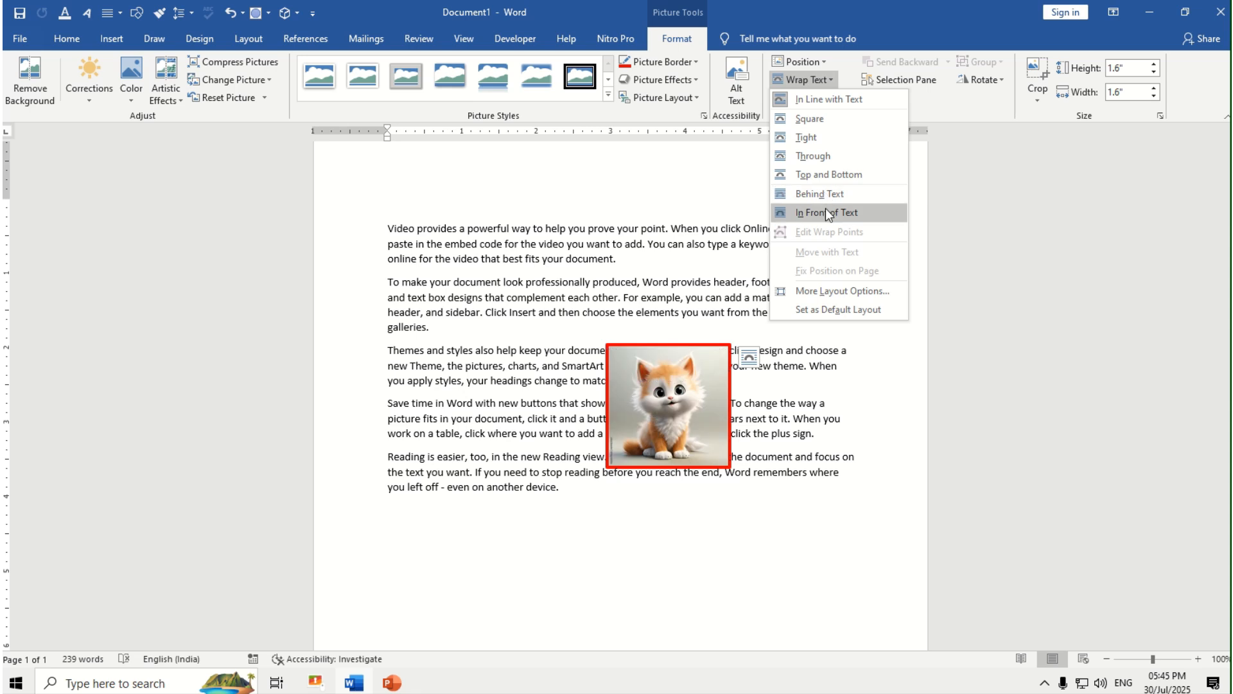
{"action": "left_click", "coordinate": [824, 211]}
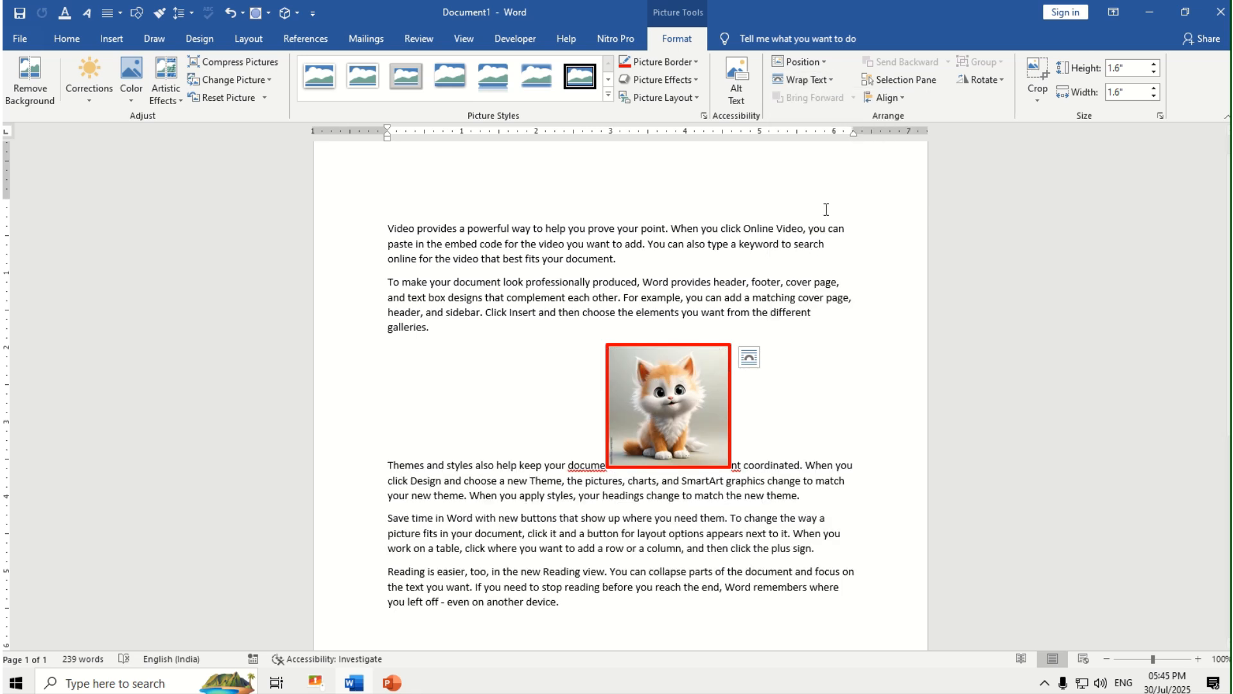
{"action": "left_click_drag", "start_coordinate": [642, 409], "coordinate": [664, 374]}
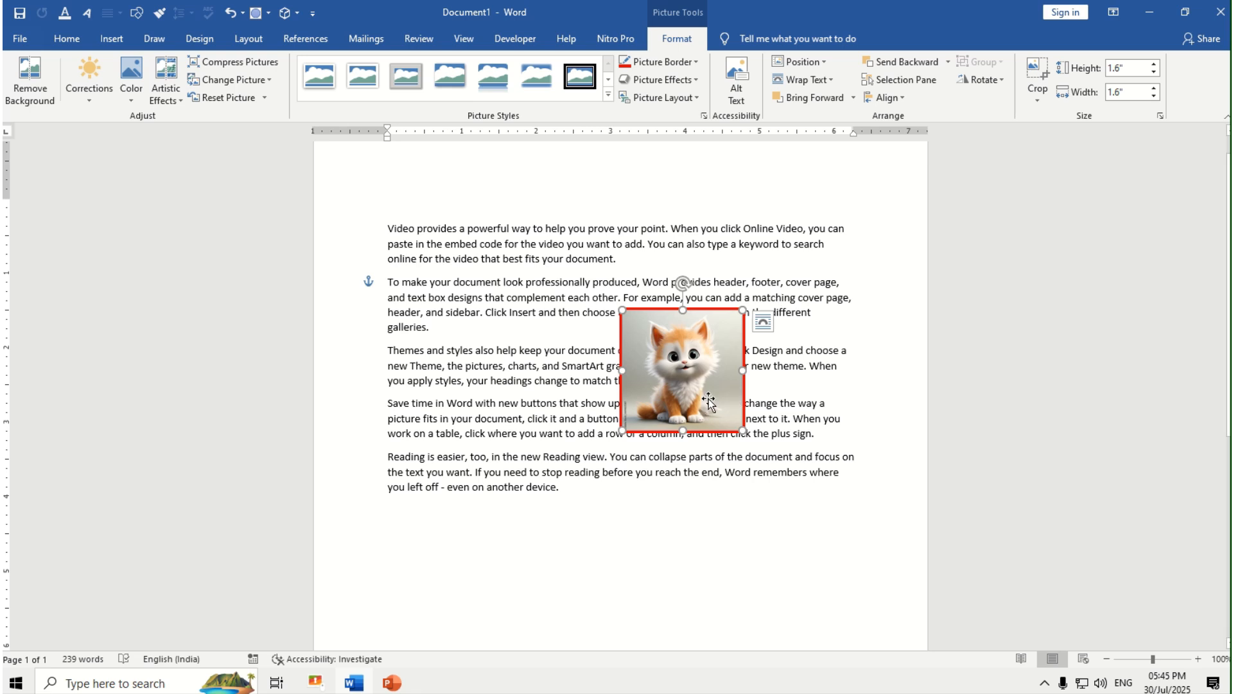
Step: Align the cat picture to the vertical middle of the margins, and move it back up over the paragraphs
{"action": "left_click", "coordinate": [890, 100]}
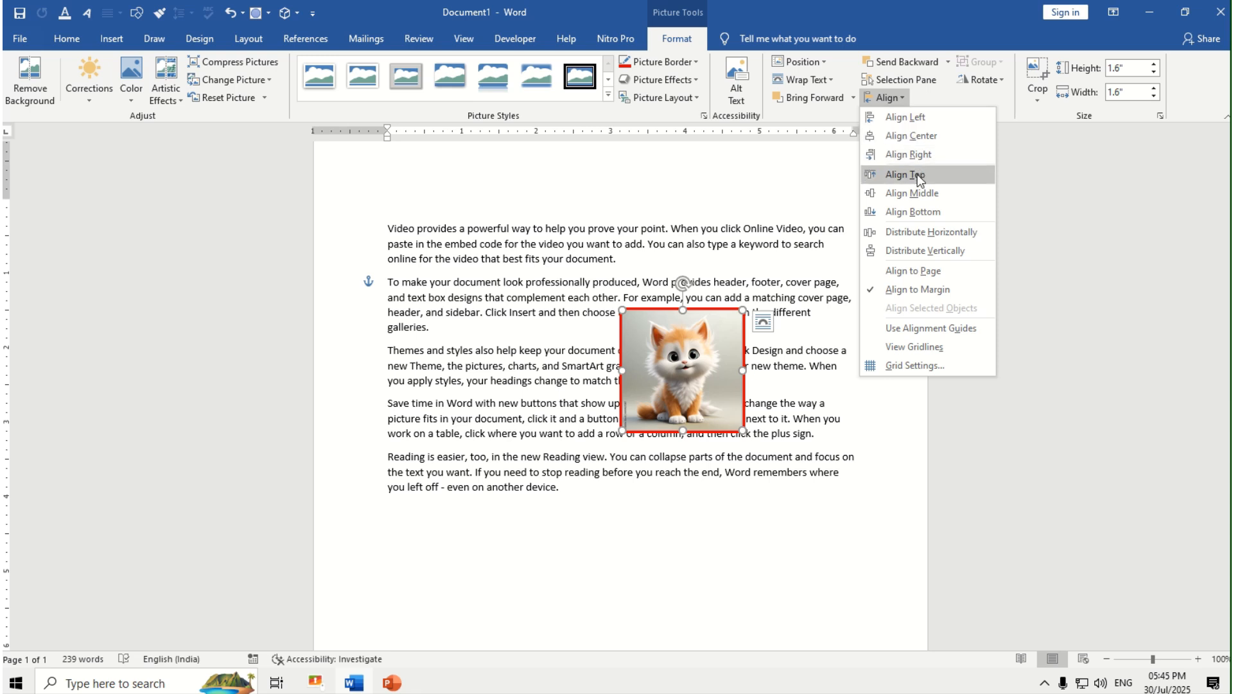
{"action": "left_click", "coordinate": [928, 193]}
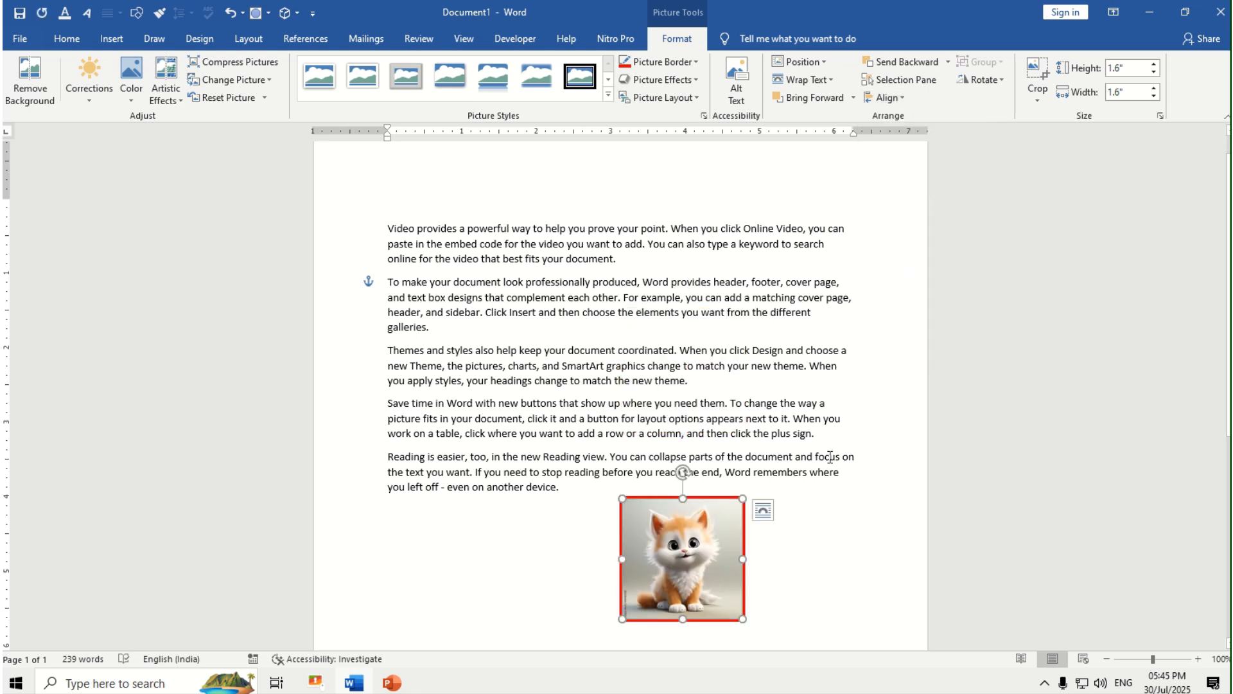
{"action": "left_click_drag", "start_coordinate": [659, 596], "coordinate": [687, 400]}
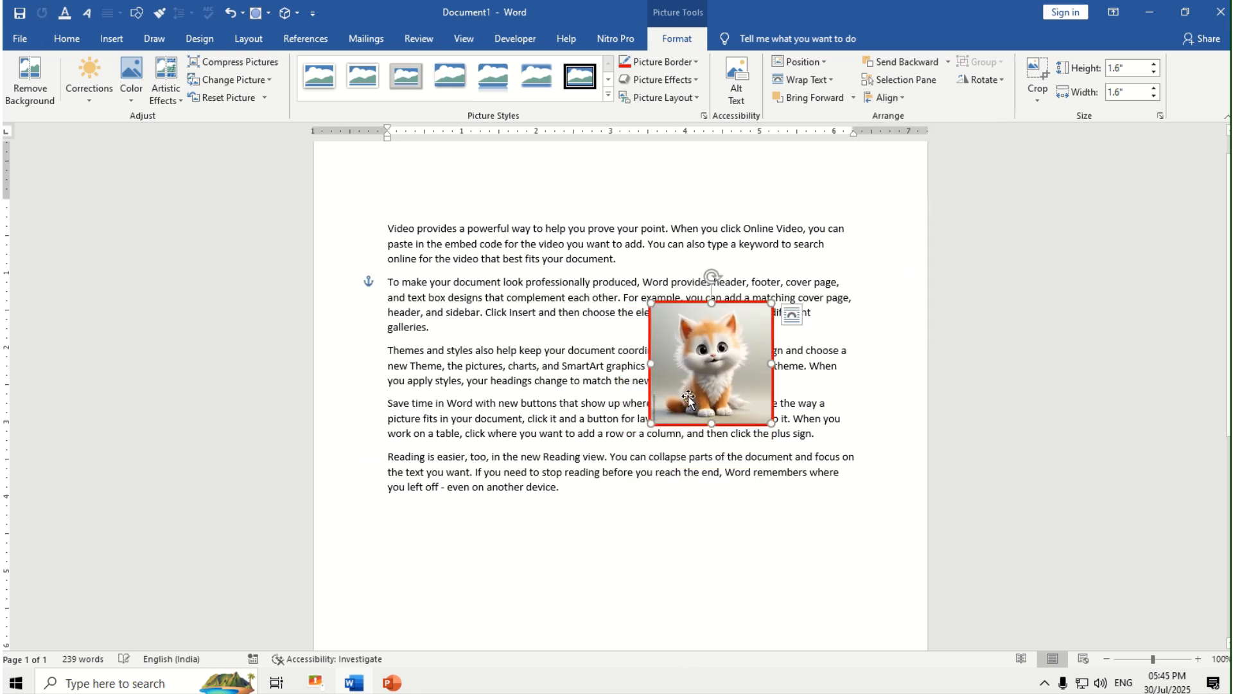
Step: Preview the rotate and flip options on the cat picture without applying any, and enlarge it proportionally to about 4.52 inches square
{"action": "left_click", "coordinate": [1000, 79]}
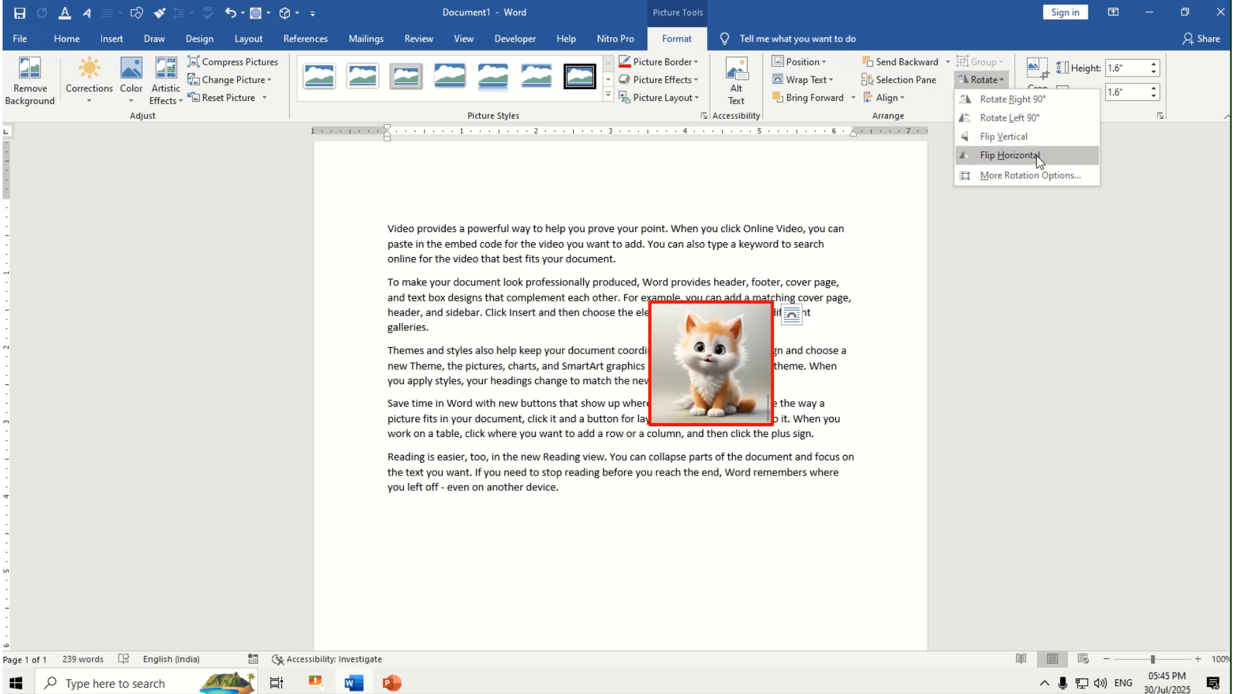
{"action": "key", "text": "Escape"}
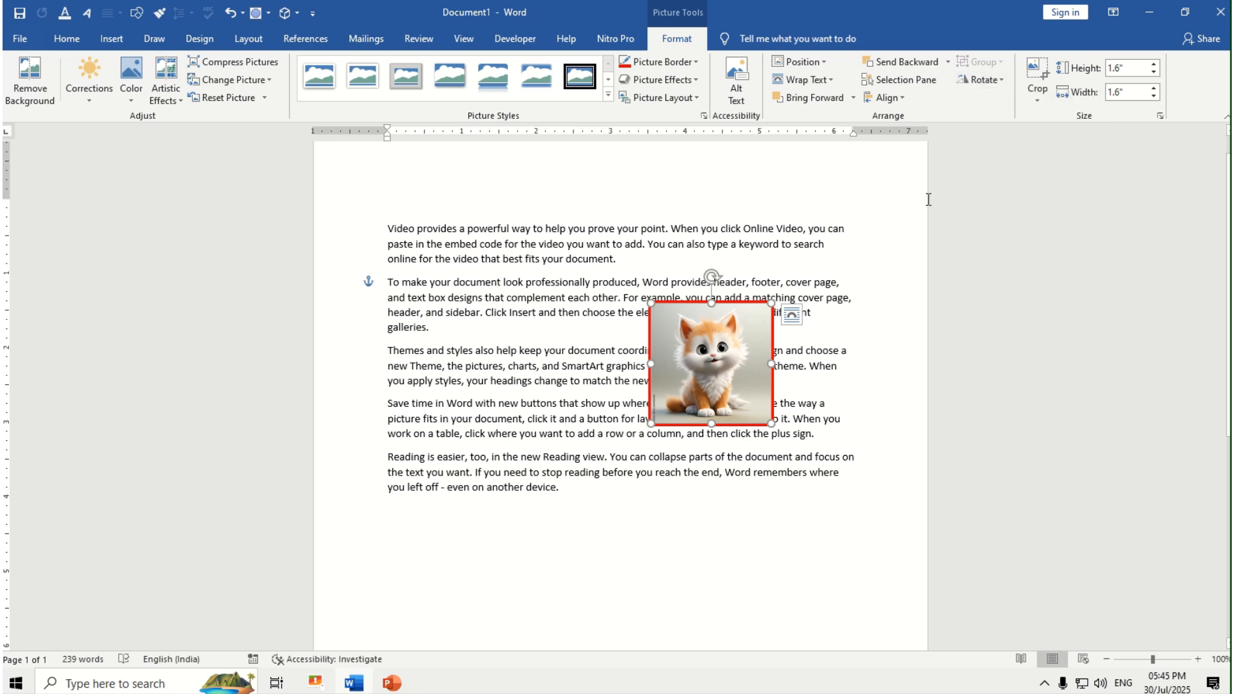
{"action": "left_click_drag", "start_coordinate": [772, 423], "coordinate": [837, 524]}
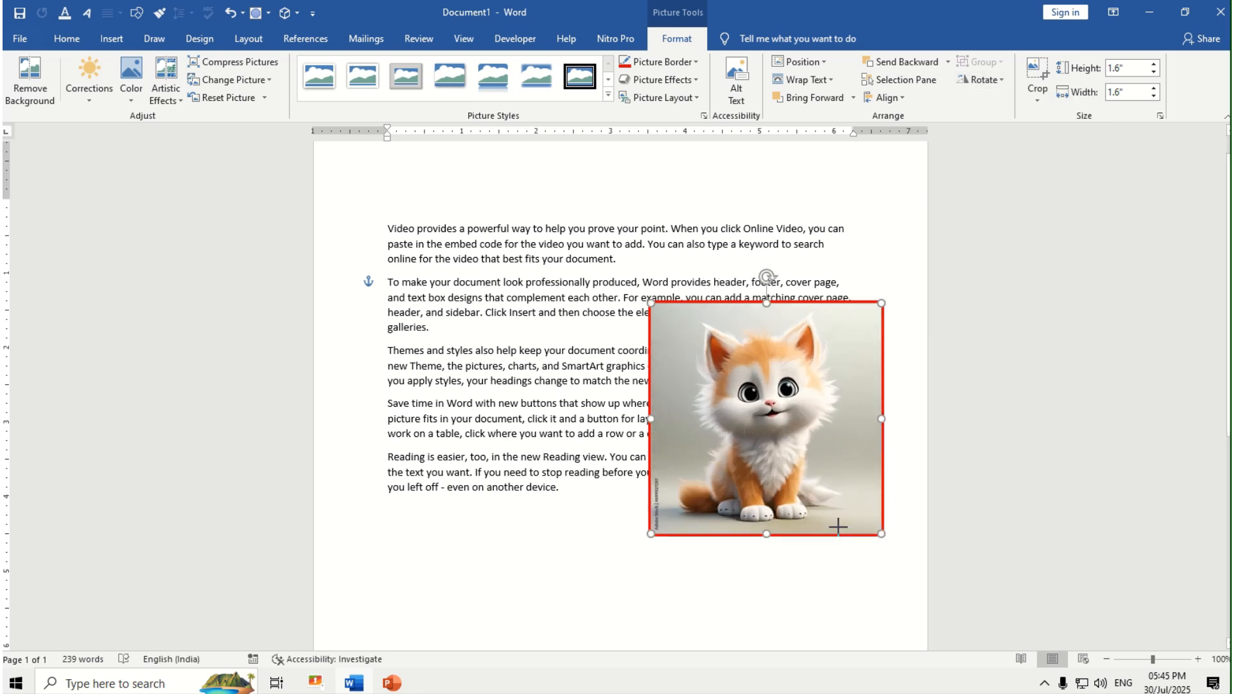
{"action": "left_click_drag", "start_coordinate": [651, 303], "coordinate": [541, 193]}
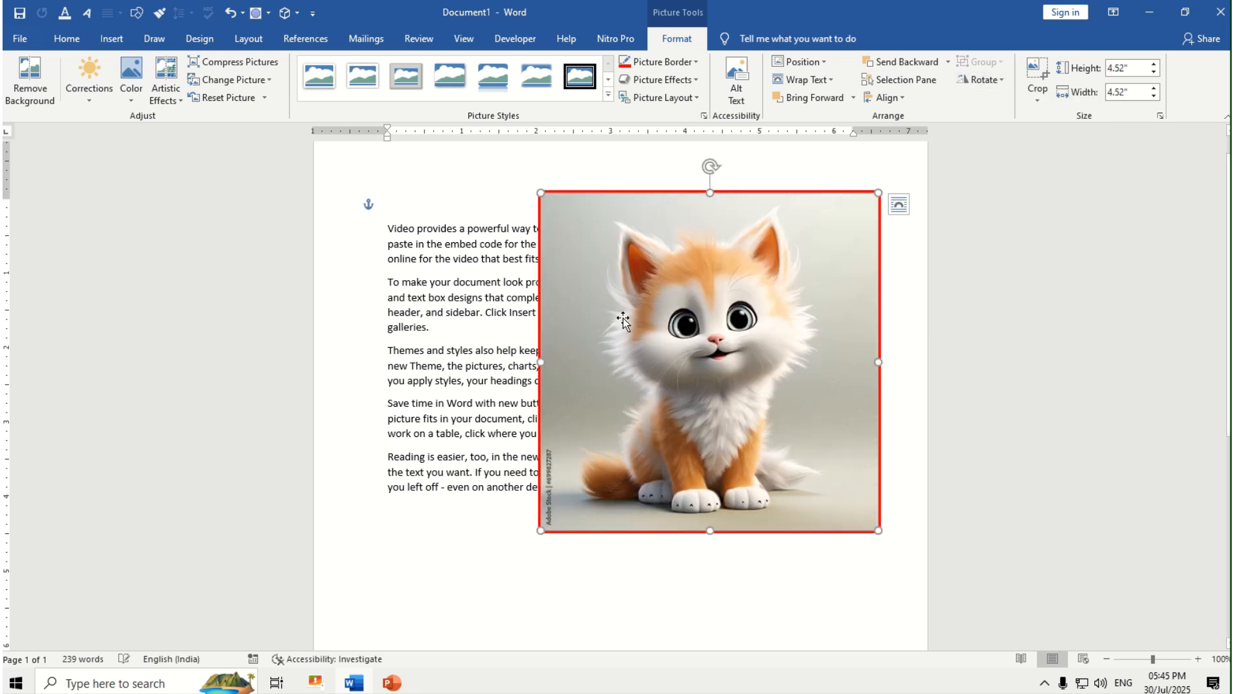
Step: Move the cat picture to the horizontal middle of the text and crop its two sides to a width of about 3.37 inches
{"action": "left_click_drag", "start_coordinate": [709, 343], "coordinate": [668, 350]}
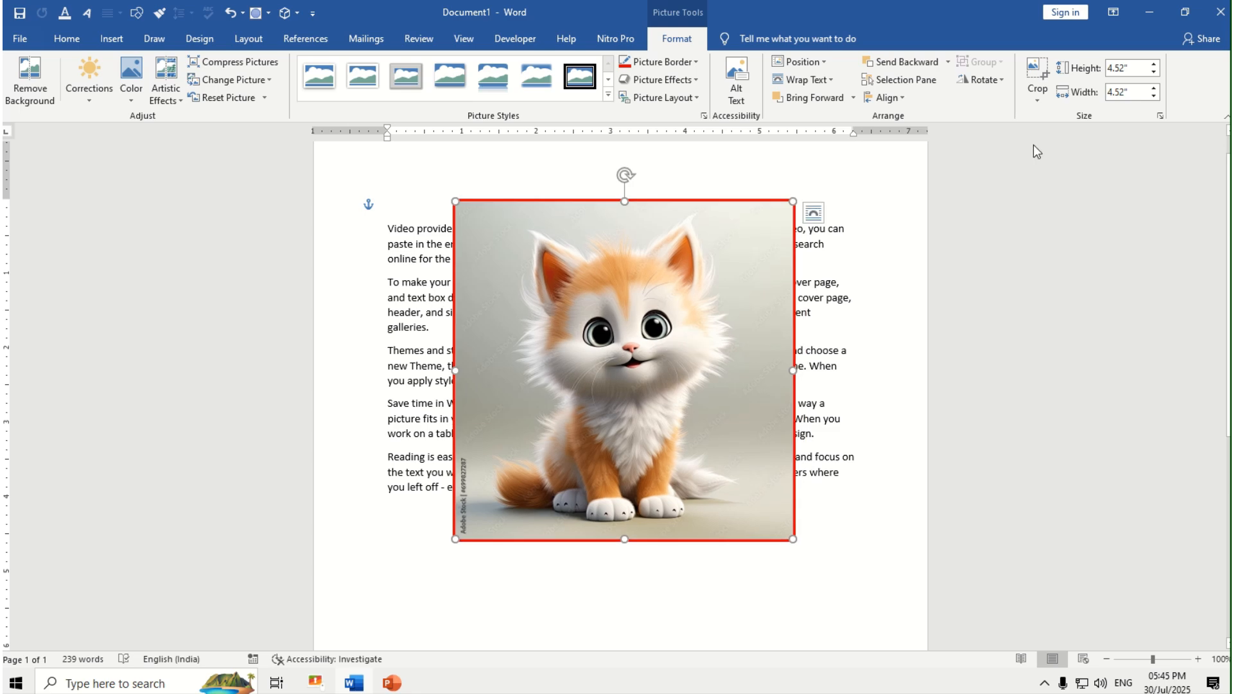
{"action": "left_click", "coordinate": [1040, 70]}
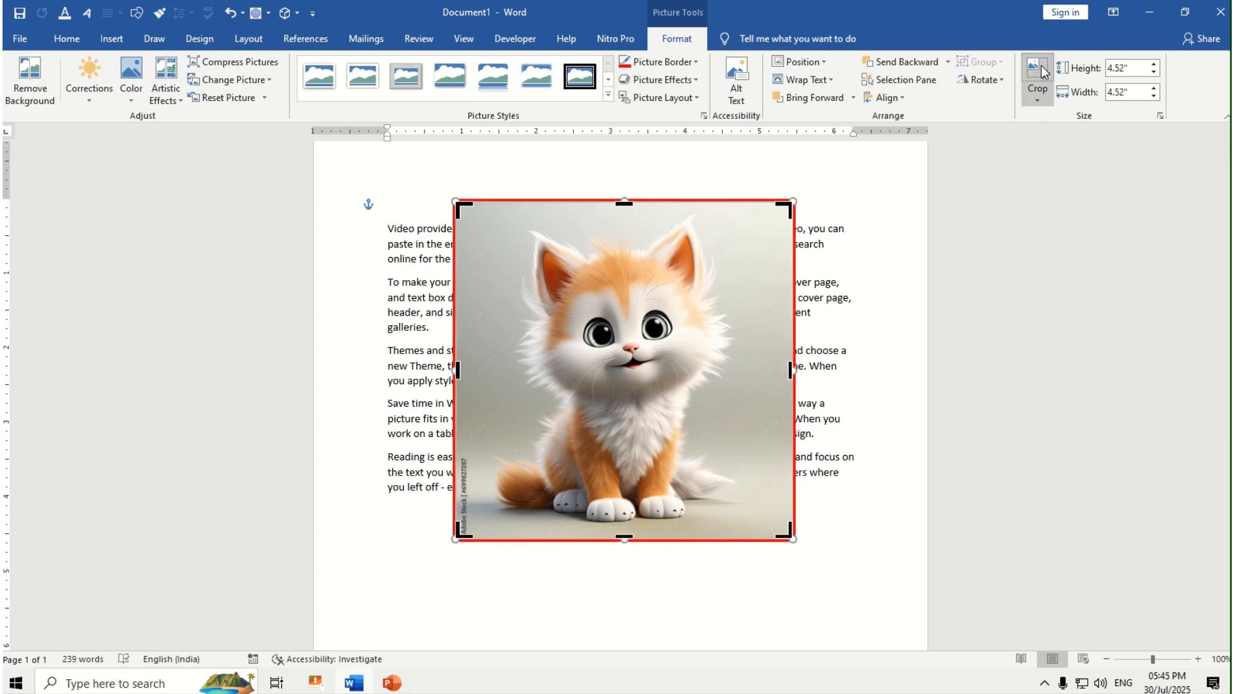
{"action": "left_click_drag", "start_coordinate": [790, 369], "coordinate": [743, 369]}
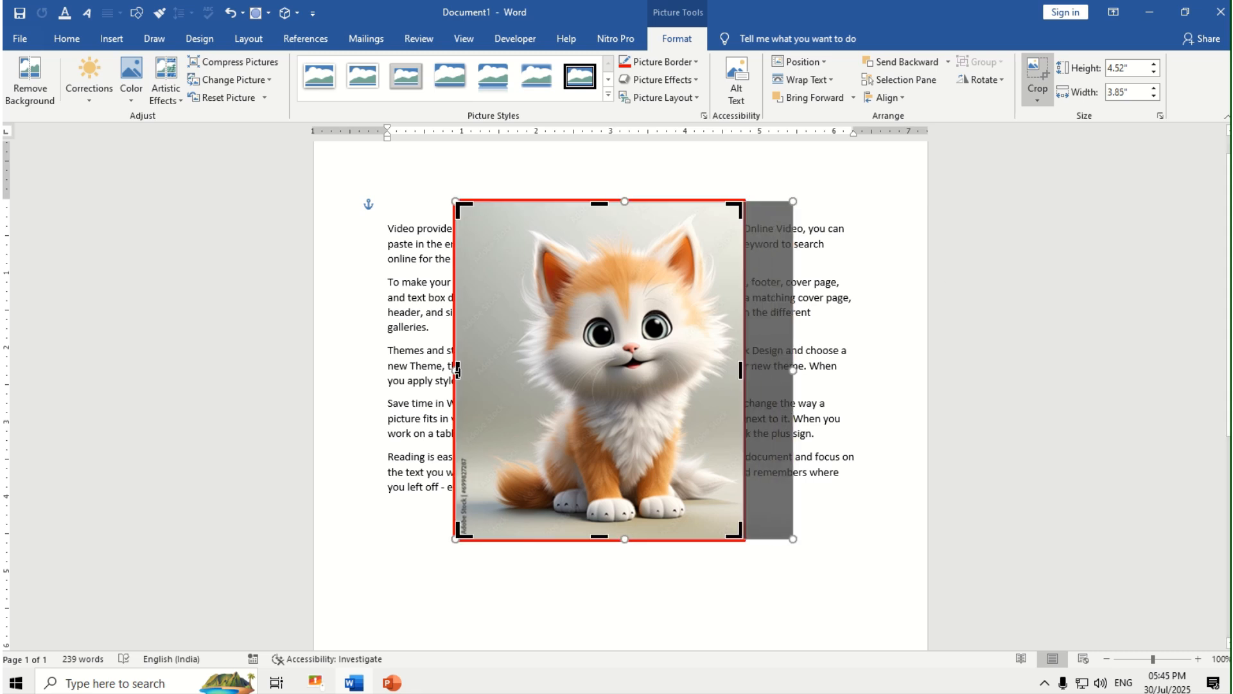
{"action": "left_click_drag", "start_coordinate": [457, 370], "coordinate": [492, 370]}
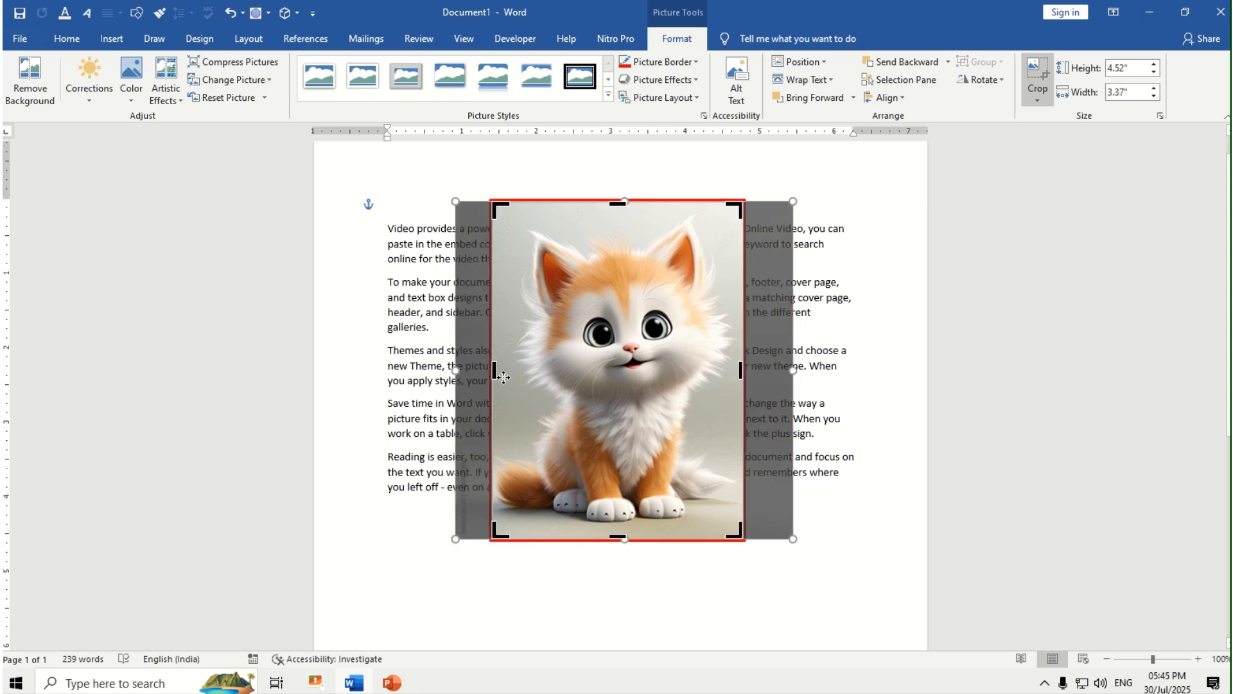
{"action": "left_click", "coordinate": [1037, 74]}
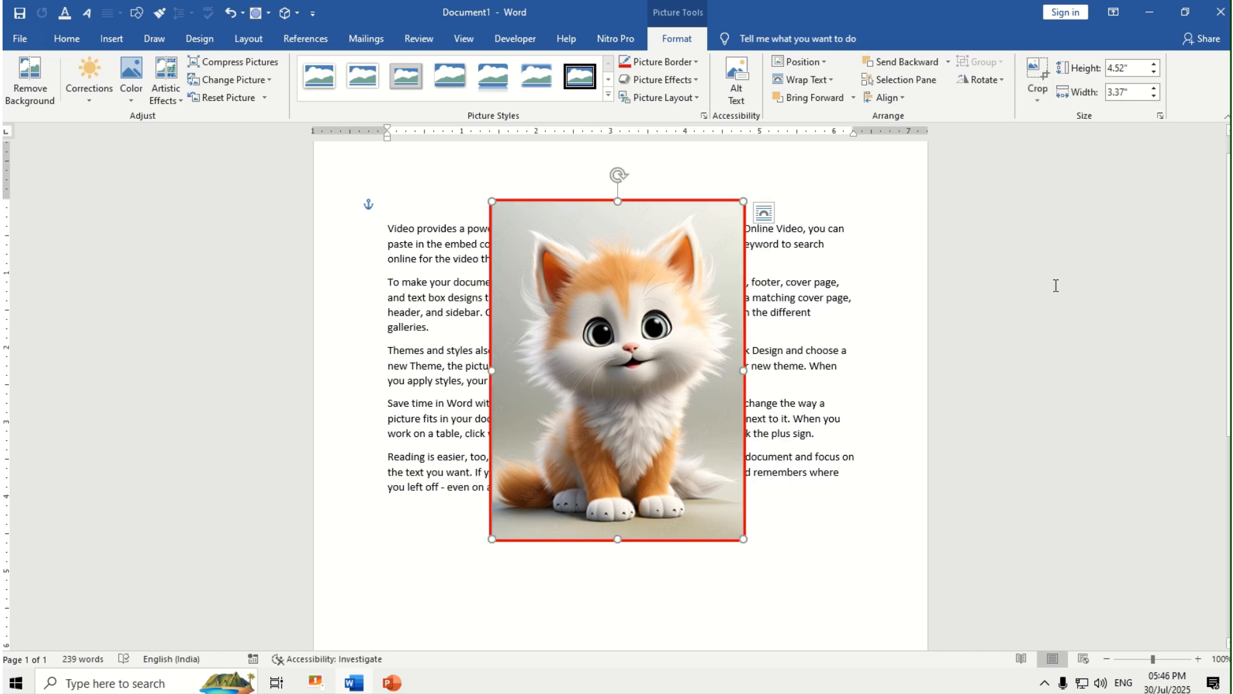
Step: Enlarge the cropped cat picture proportionally to a height of 5.11 inches and a width of 3.8 inches
{"action": "left_click", "coordinate": [1157, 64]}
{"action": "left_click", "coordinate": [1157, 64]}
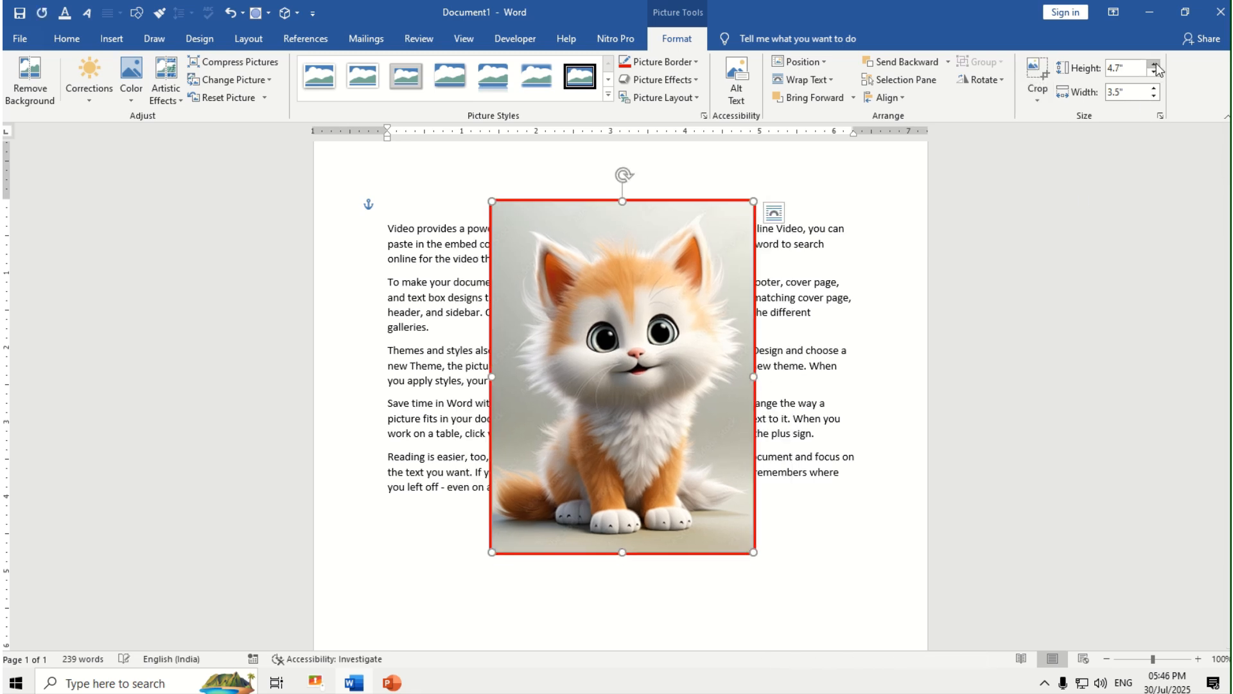
{"action": "left_click", "coordinate": [1156, 64]}
{"action": "left_click", "coordinate": [1153, 88]}
{"action": "left_click", "coordinate": [1154, 88]}
{"action": "left_click", "coordinate": [1153, 88]}
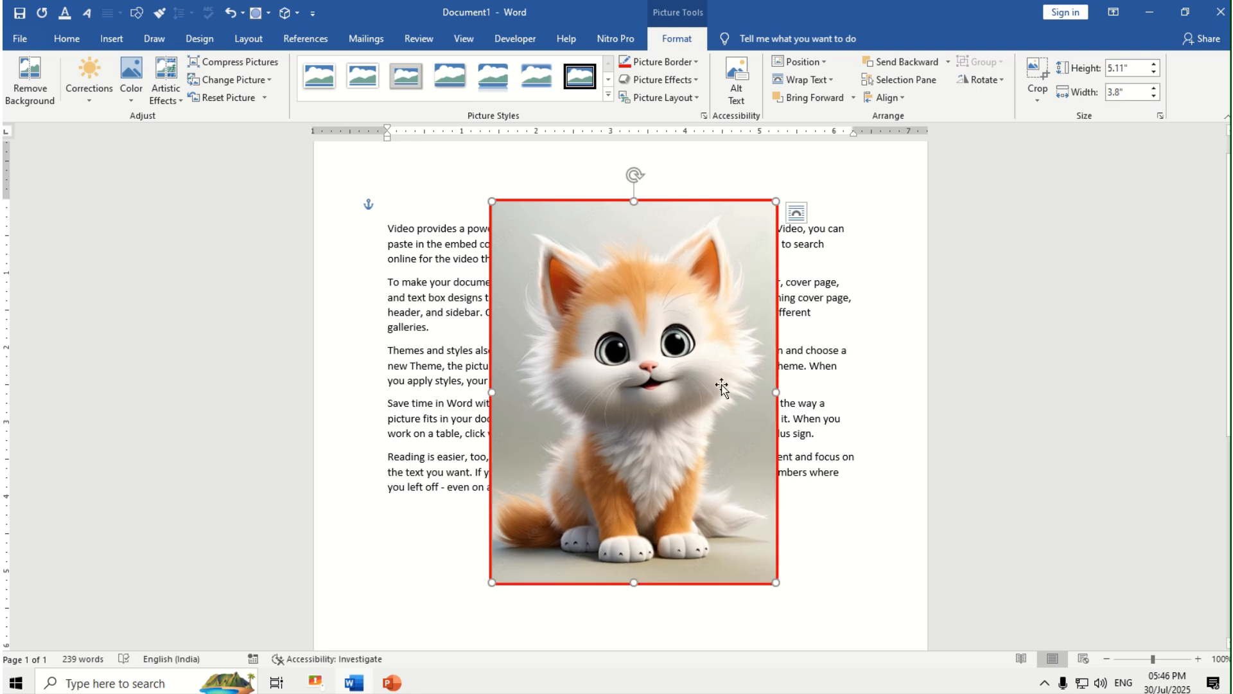
Step: Delete the cat picture and draw a spiky explosion shape about 3.18 inches high and 2.83 inches wide over the paragraphs
{"action": "key", "text": "Delete"}
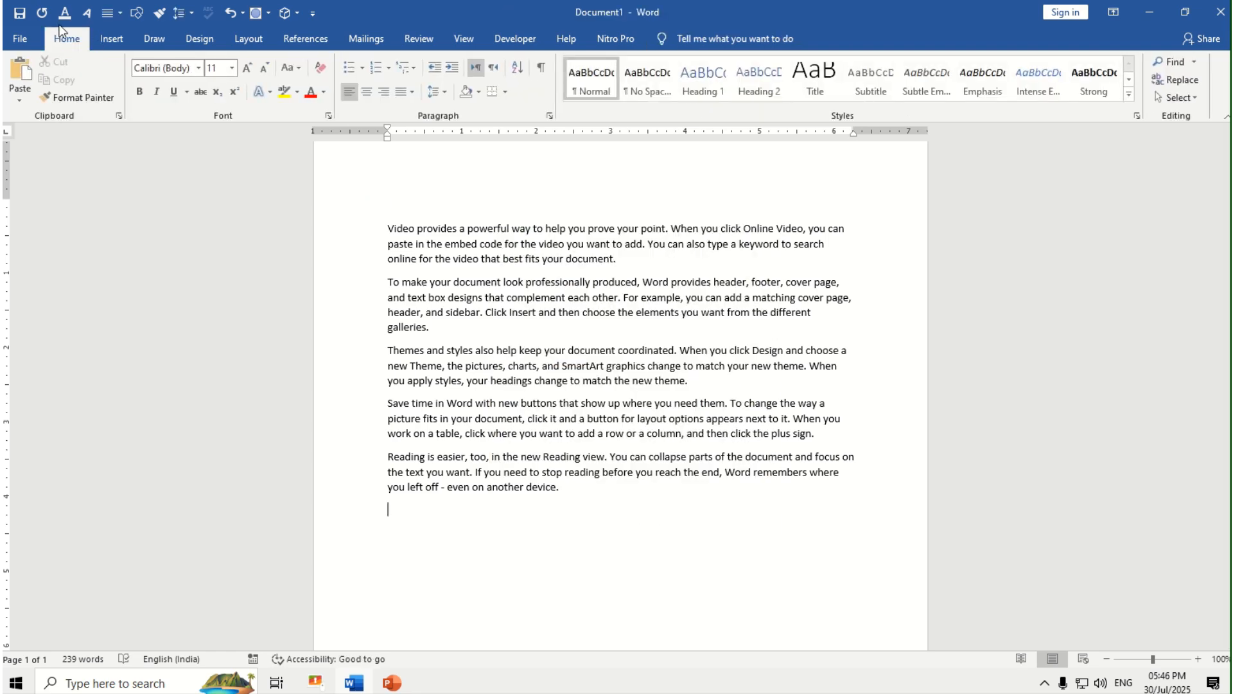
{"action": "left_click", "coordinate": [112, 39]}
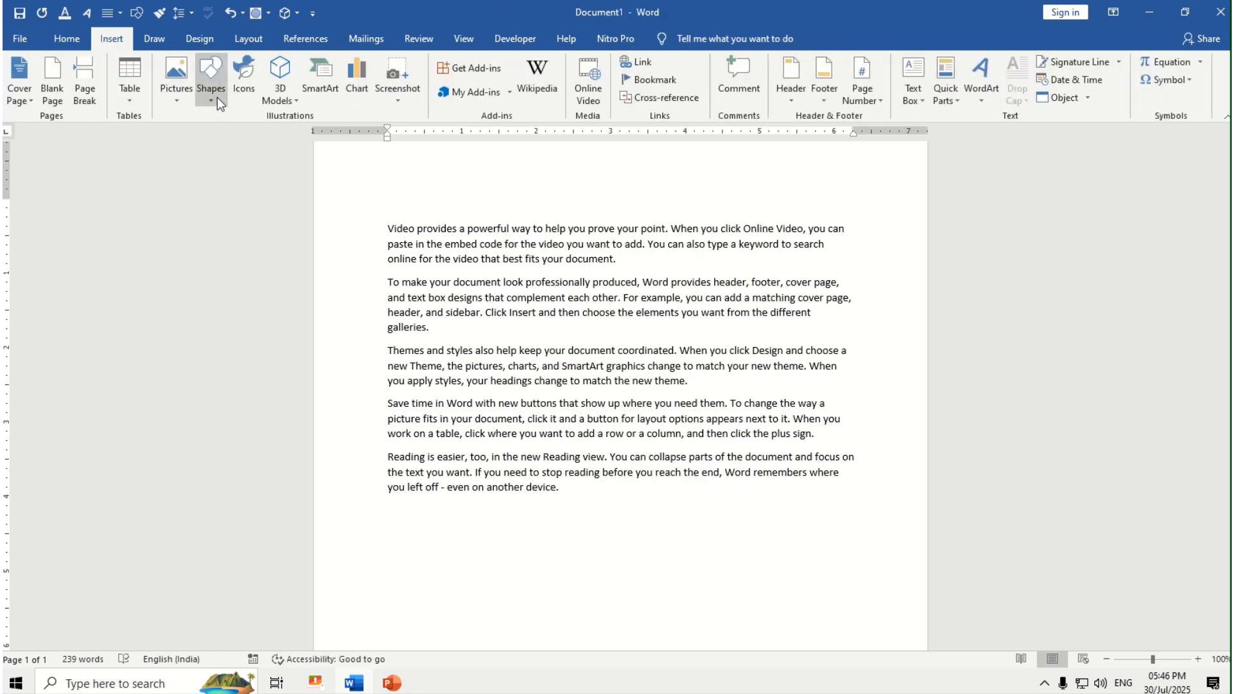
{"action": "left_click", "coordinate": [217, 98]}
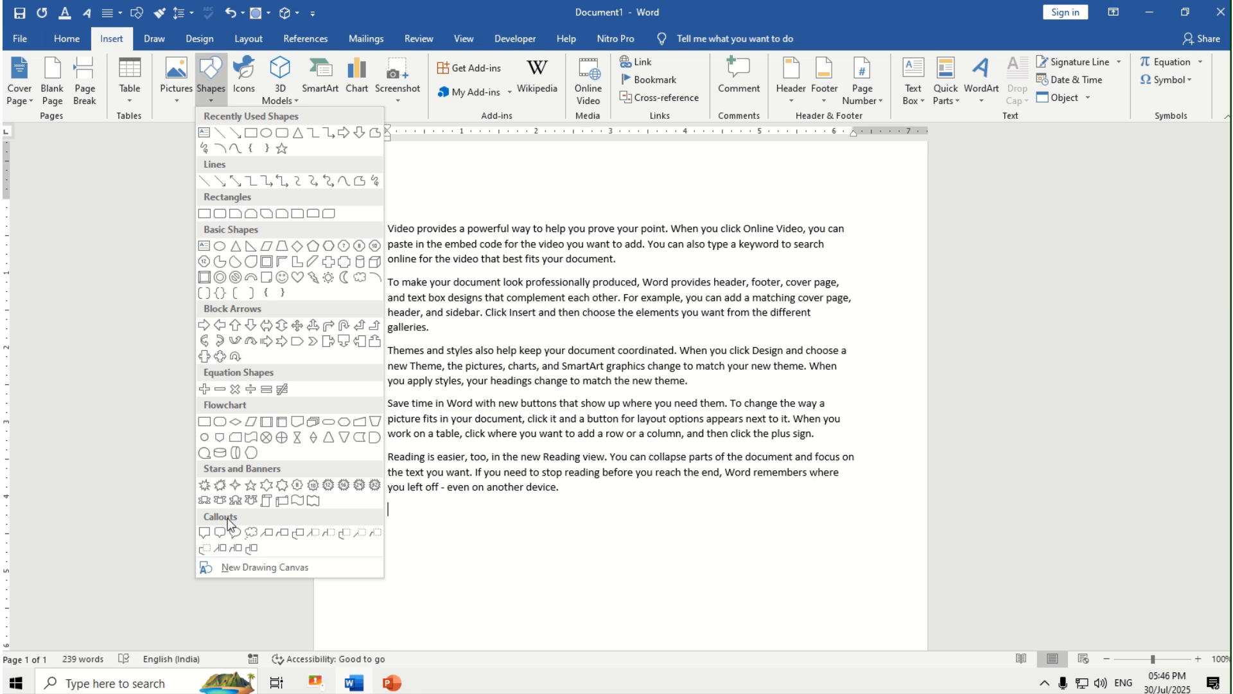
{"action": "left_click", "coordinate": [235, 485]}
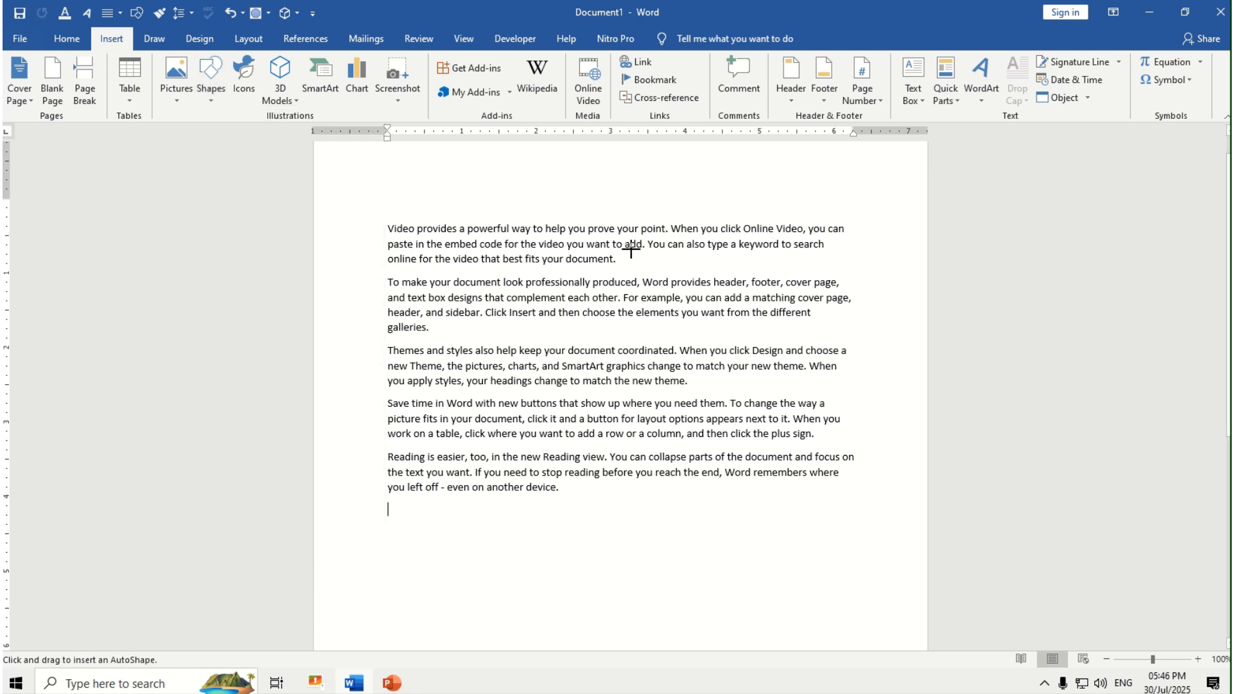
{"action": "mouse_move", "coordinate": [630, 246]}
{"action": "left_mouse_down"}
{"action": "mouse_move", "coordinate": [767, 439]}
{"action": "mouse_move", "coordinate": [842, 483]}
{"action": "left_mouse_up"}
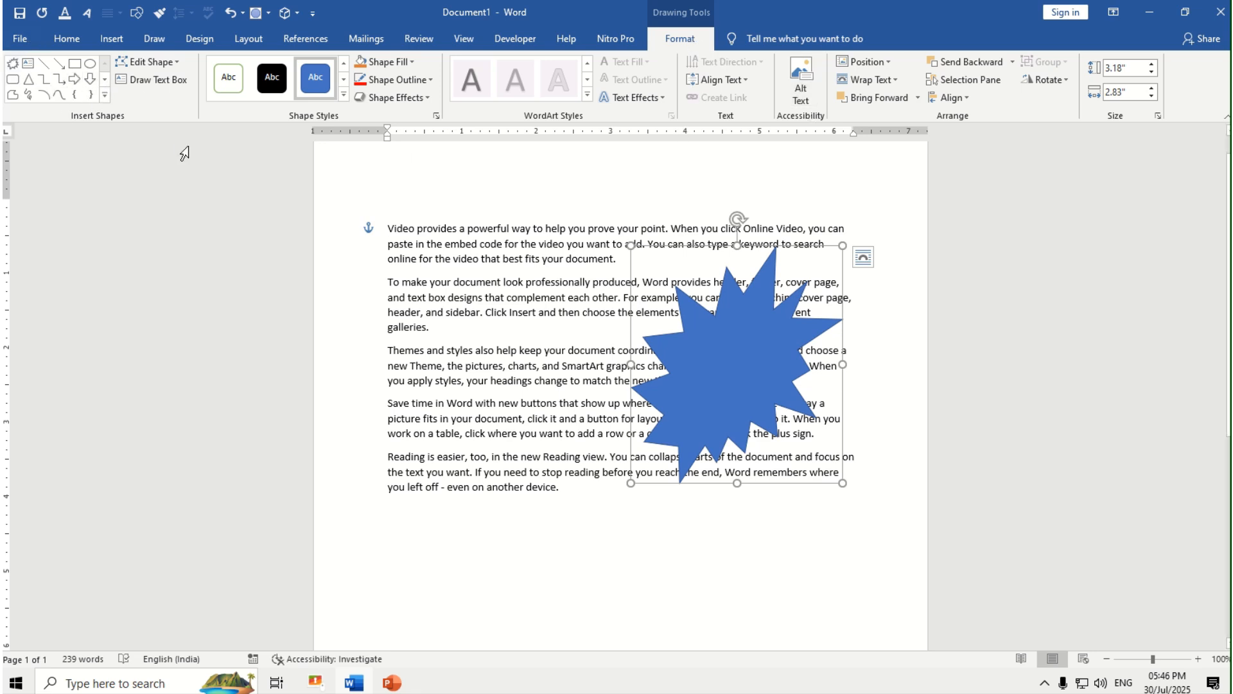
Step: Draw a right block arrow about 2.64 by 3.62 inches overlapping the explosion, and change its shape to a chord
{"action": "left_click", "coordinate": [75, 84]}
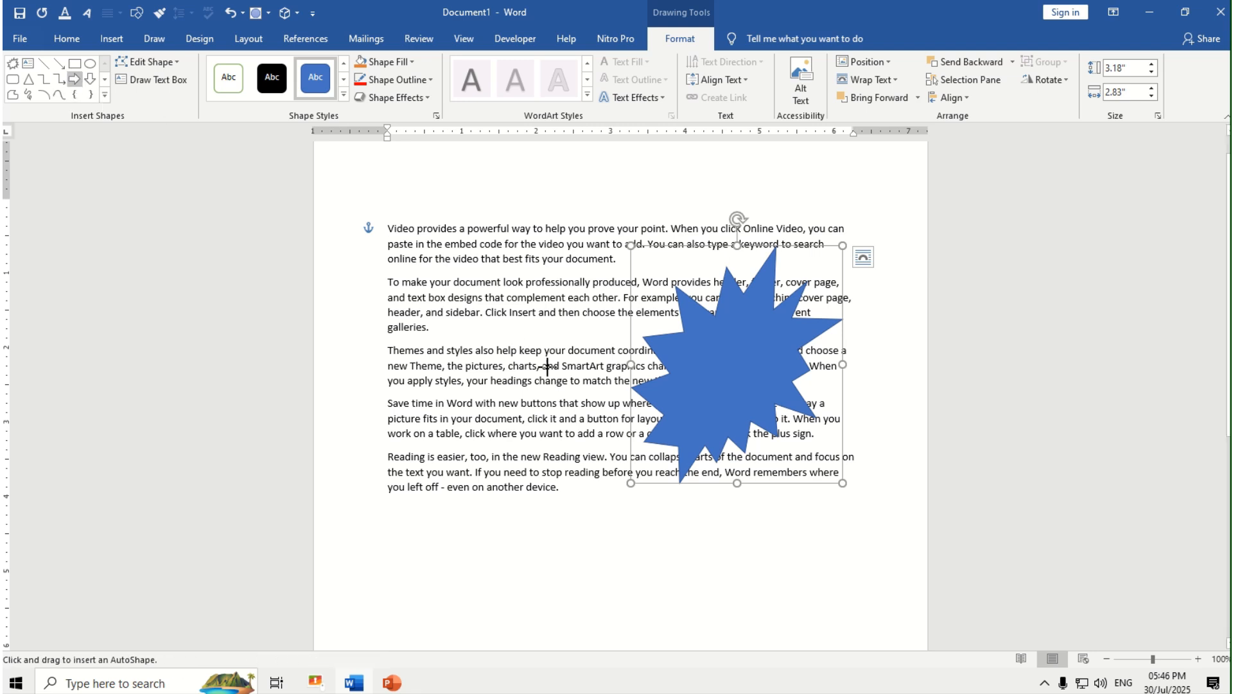
{"action": "left_click_drag", "start_coordinate": [489, 345], "coordinate": [759, 541]}
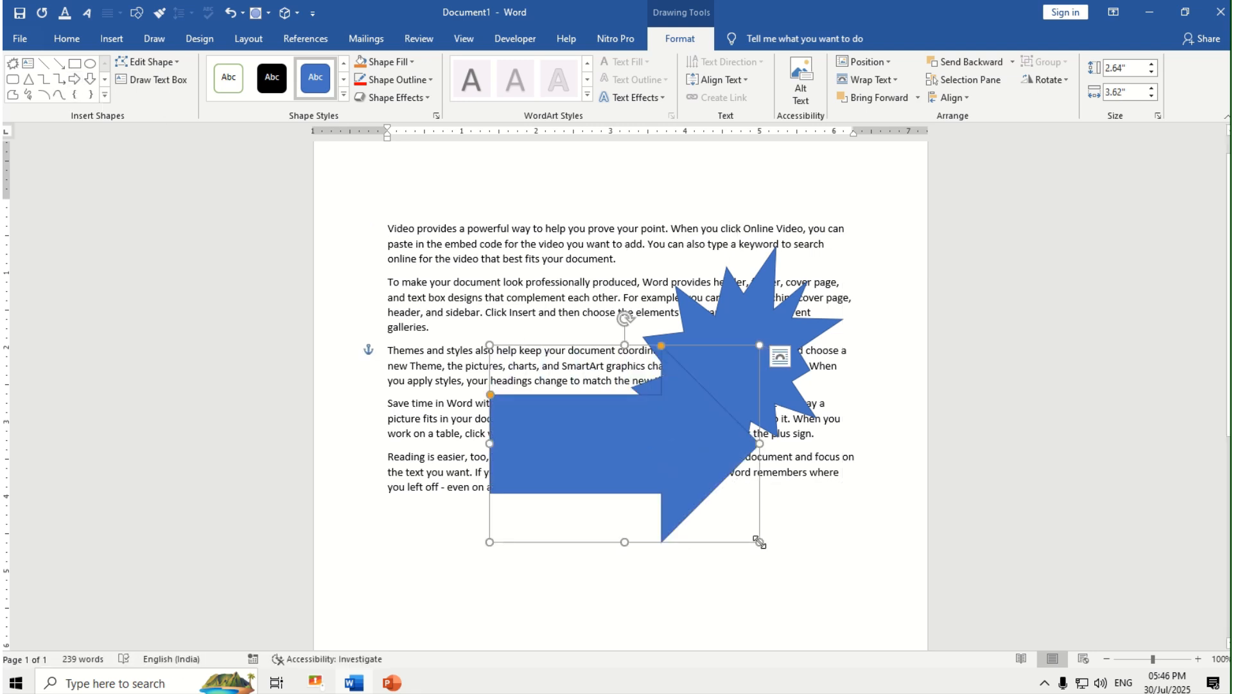
{"action": "left_click", "coordinate": [176, 63]}
{"action": "mouse_move", "coordinate": [180, 81]}
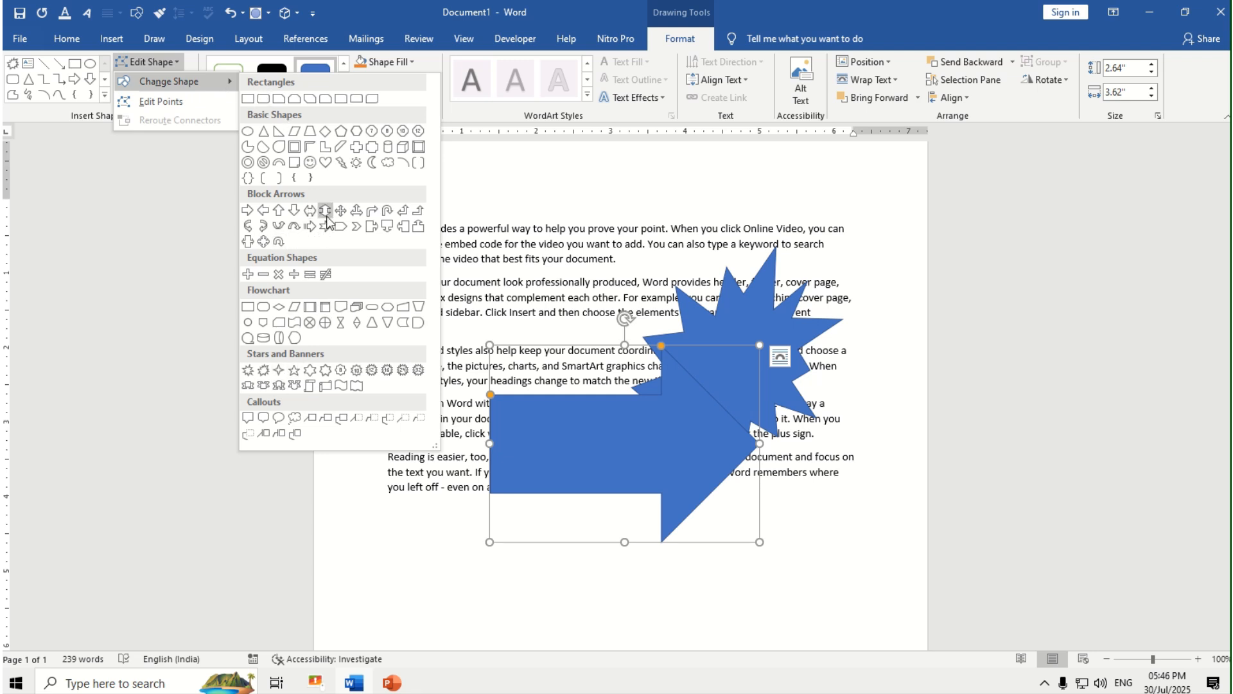
{"action": "left_click", "coordinate": [264, 150]}
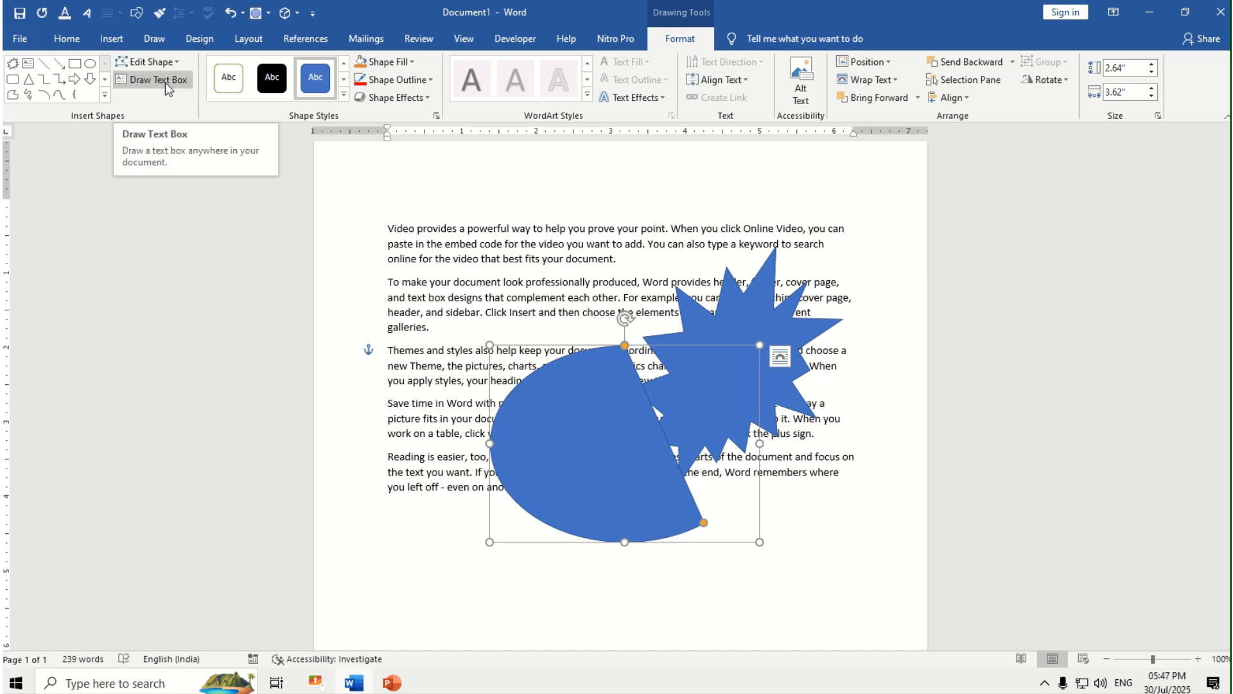
{"action": "left_click", "coordinate": [125, 44]}
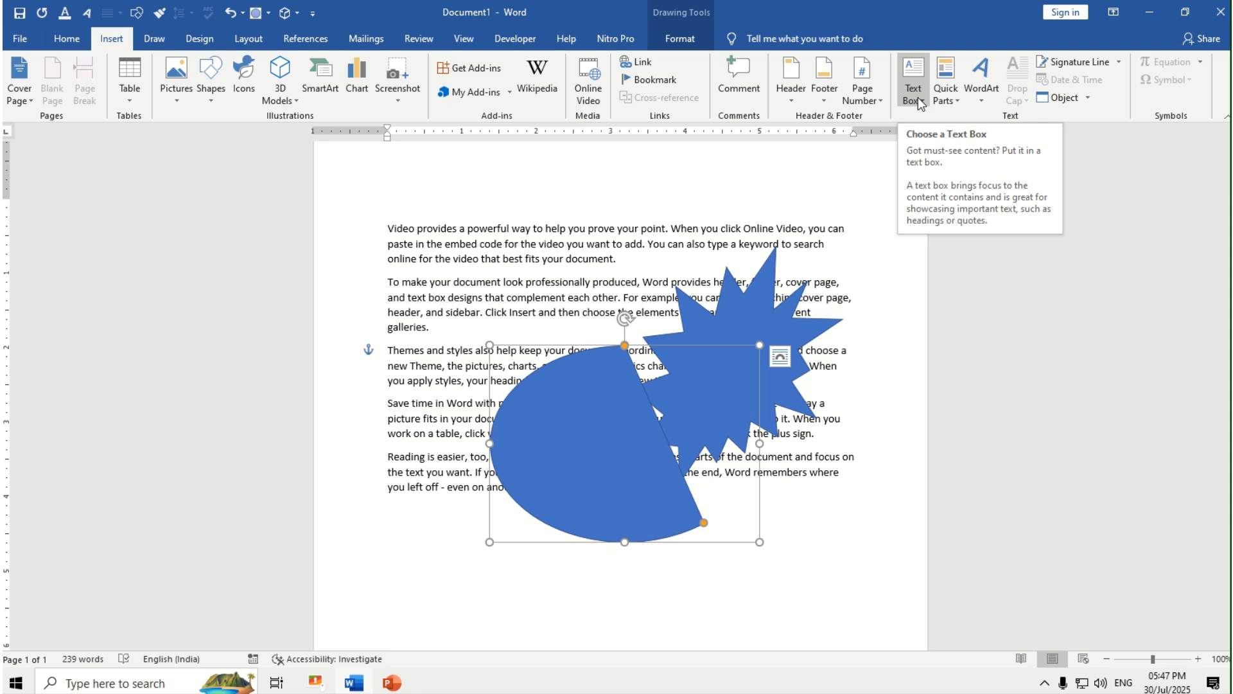
{"action": "left_click", "coordinate": [670, 43]}
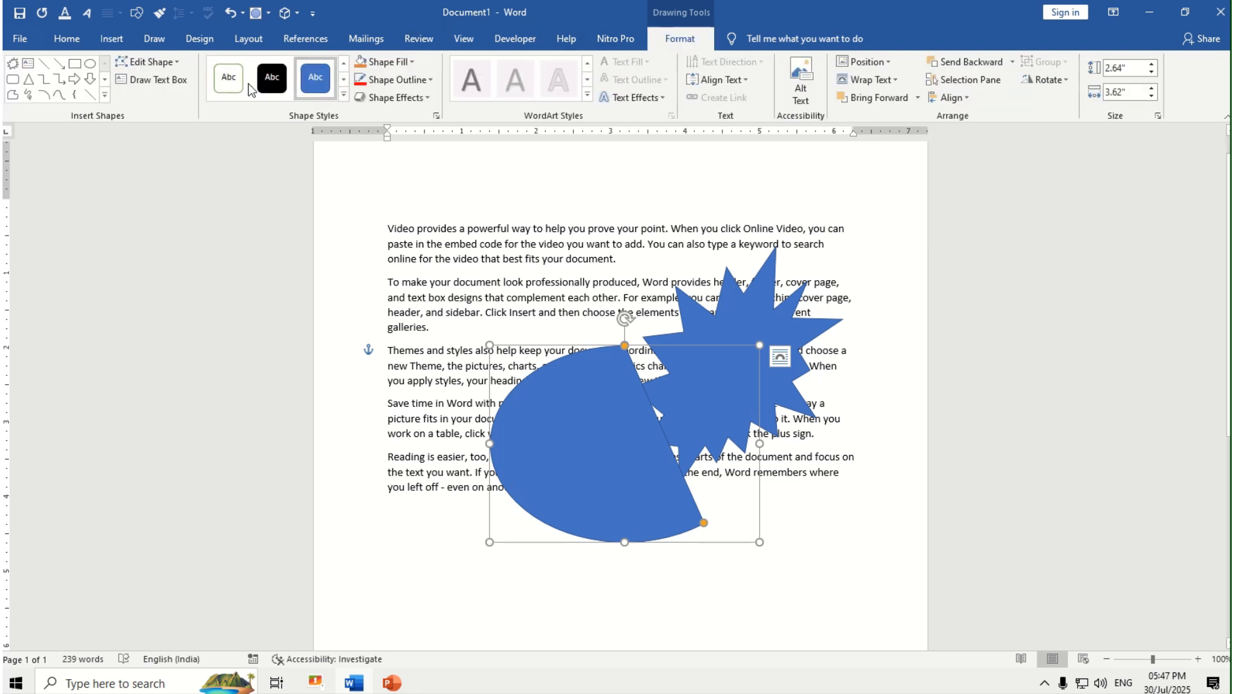
Step: Apply the solid green theme style from the third row to the chord shape, and change its fill to standard purple
{"action": "left_click", "coordinate": [345, 96]}
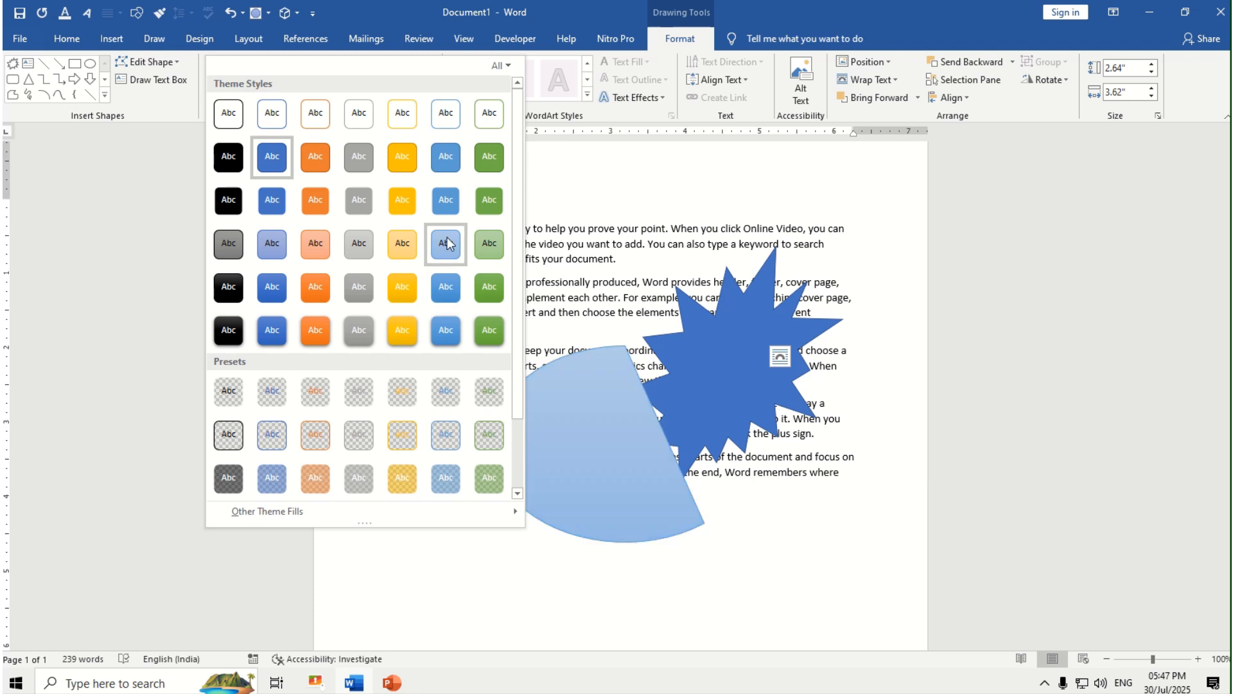
{"action": "left_click", "coordinate": [483, 202]}
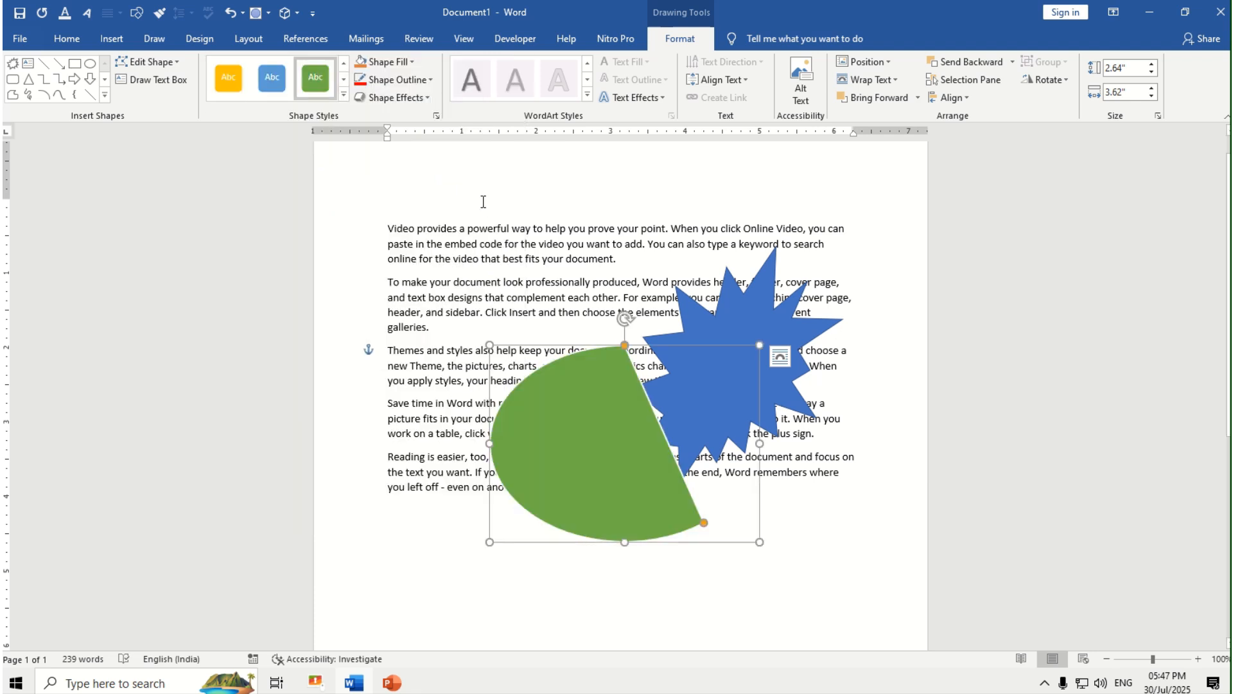
{"action": "left_click", "coordinate": [388, 62]}
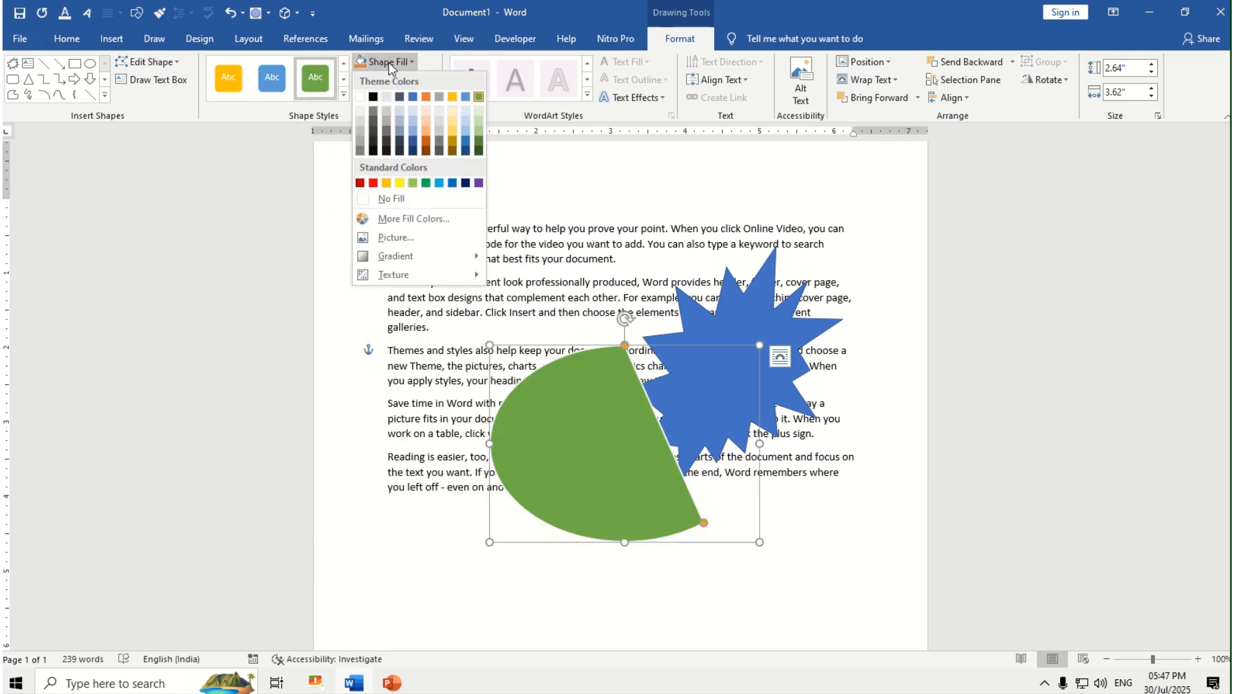
{"action": "left_click", "coordinate": [477, 182]}
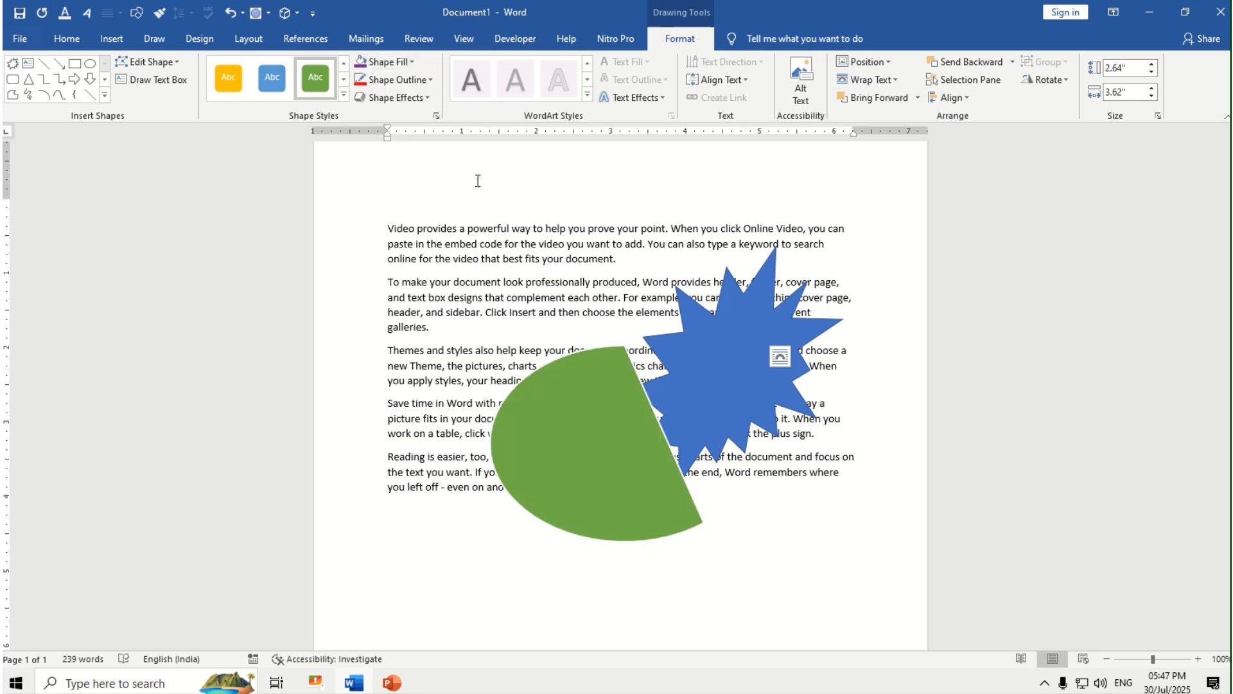
Step: Fill the chord shape with the picture file 3d-cartoon-baby-genius-photo.jpg from the Pictures folder
{"action": "left_click", "coordinate": [384, 64]}
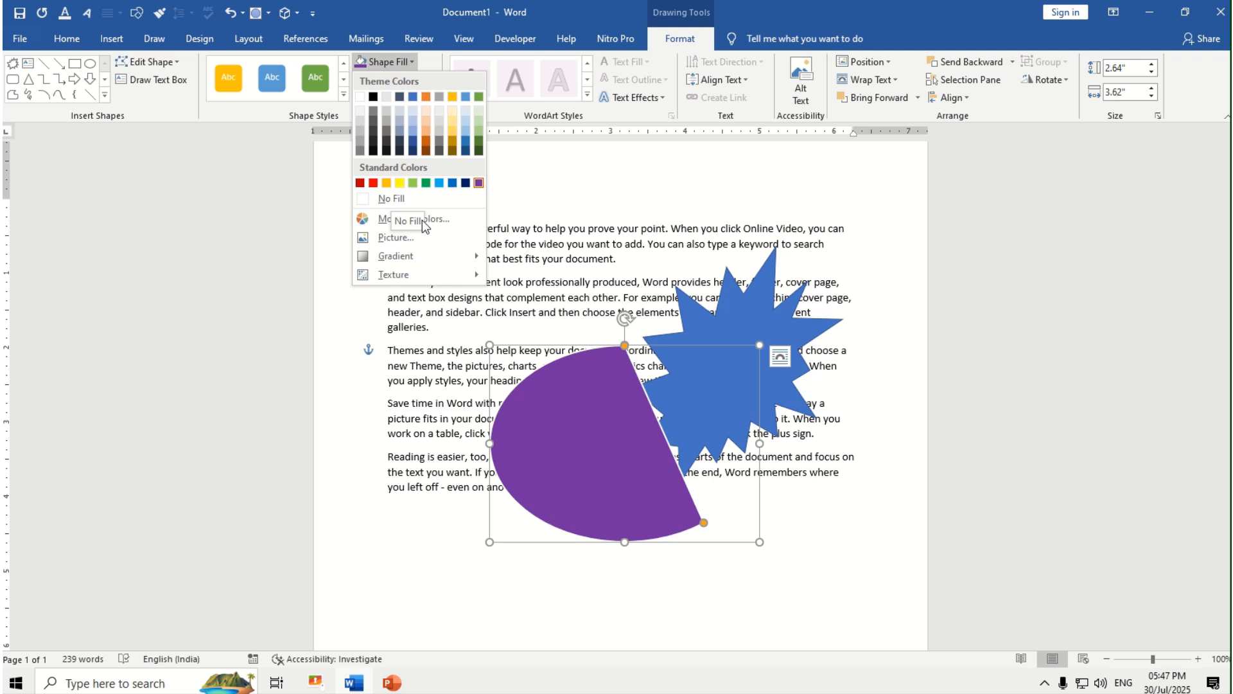
{"action": "left_click", "coordinate": [411, 236]}
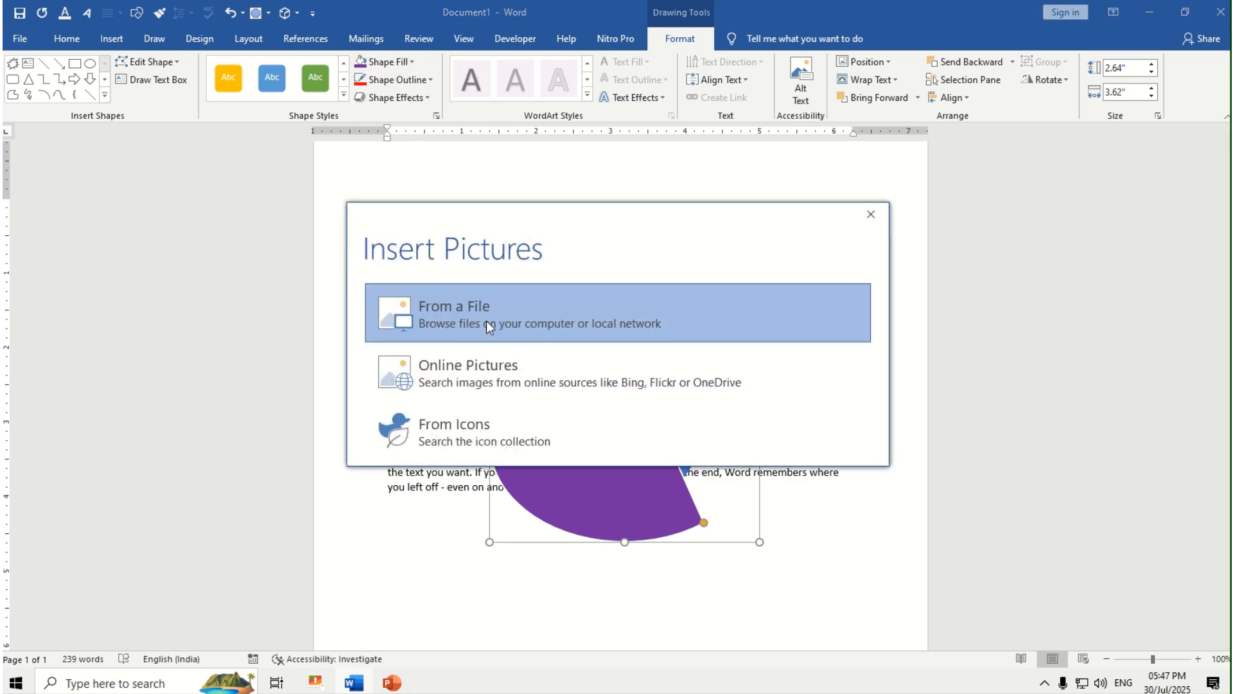
{"action": "left_click", "coordinate": [440, 315]}
{"action": "left_click", "coordinate": [366, 286]}
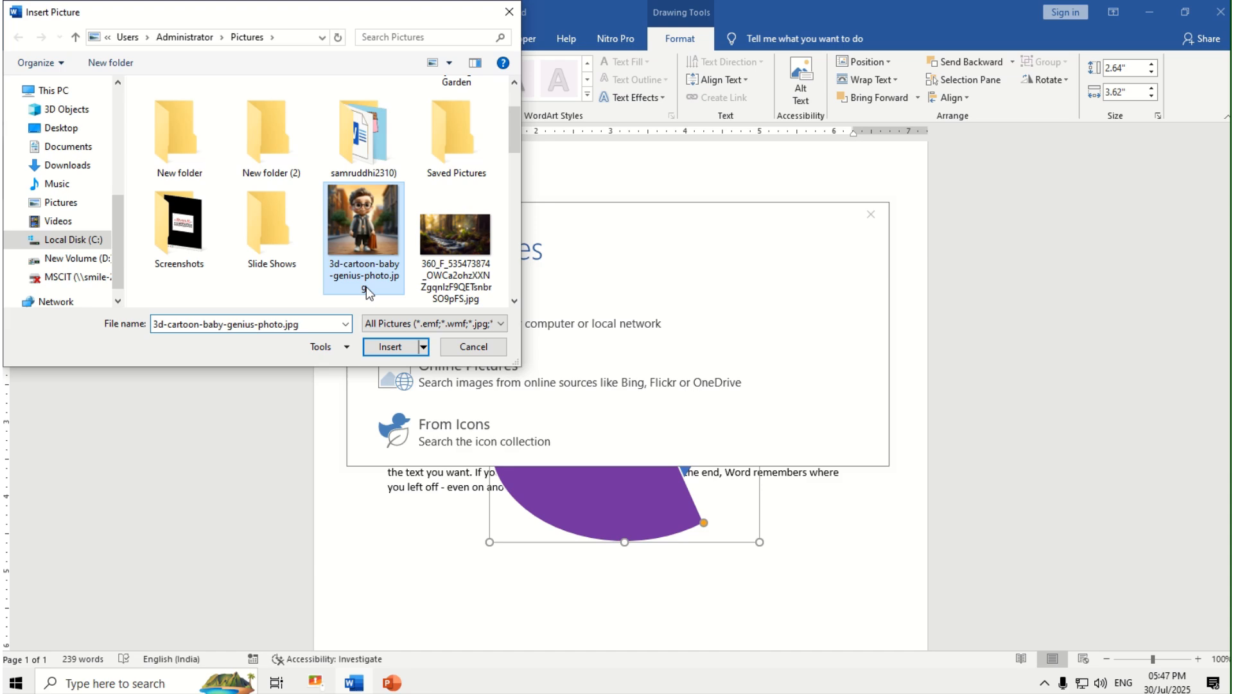
{"action": "left_click", "coordinate": [395, 346]}
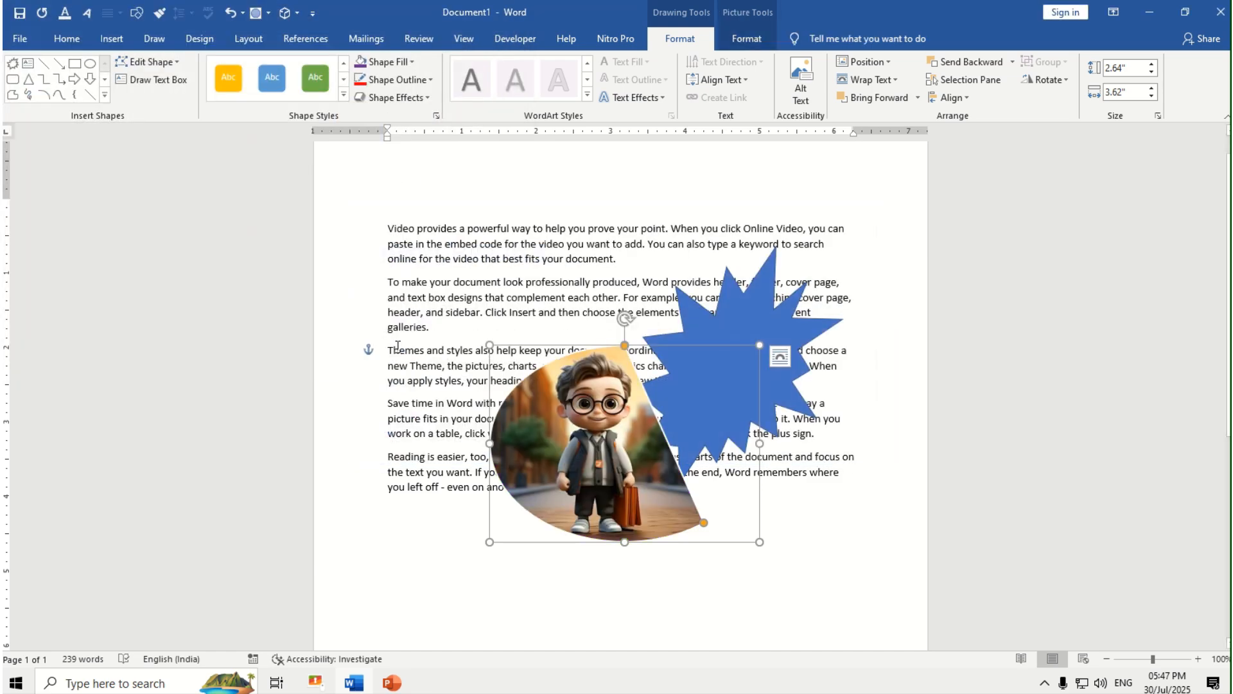
Step: Look over the gradient fills for the chord shape and fill it with the brown woven mat texture
{"action": "left_click", "coordinate": [399, 64]}
{"action": "mouse_move", "coordinate": [418, 254]}
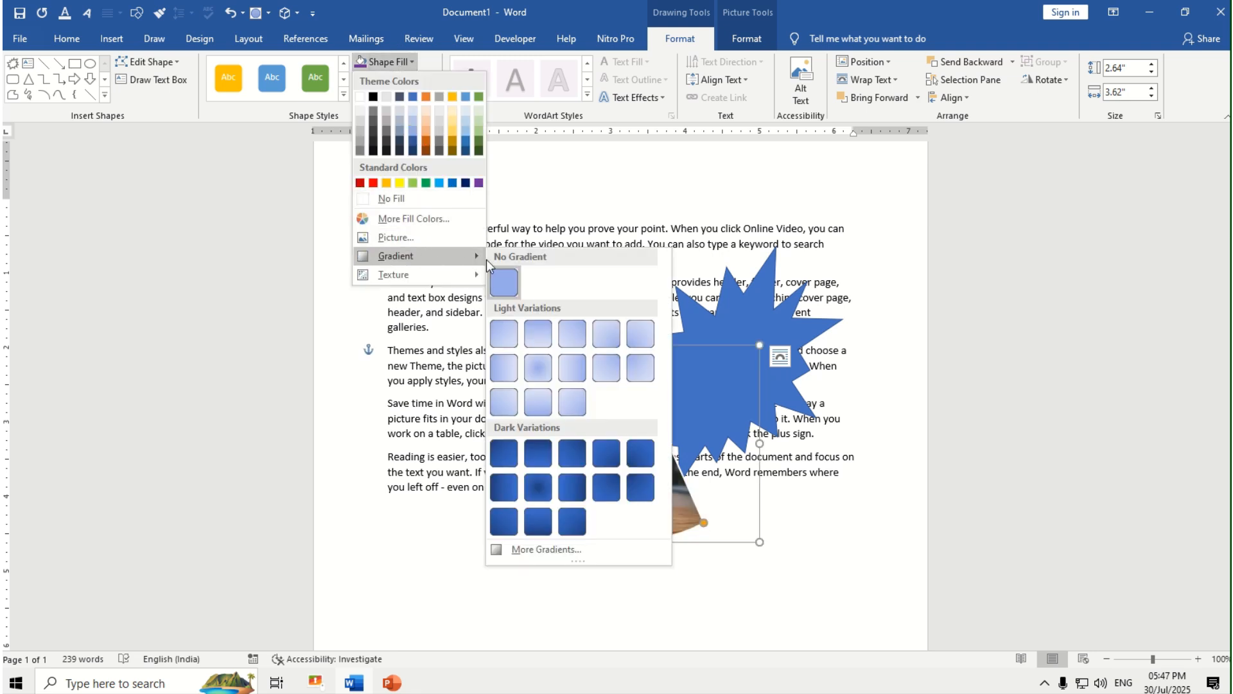
{"action": "mouse_move", "coordinate": [471, 276]}
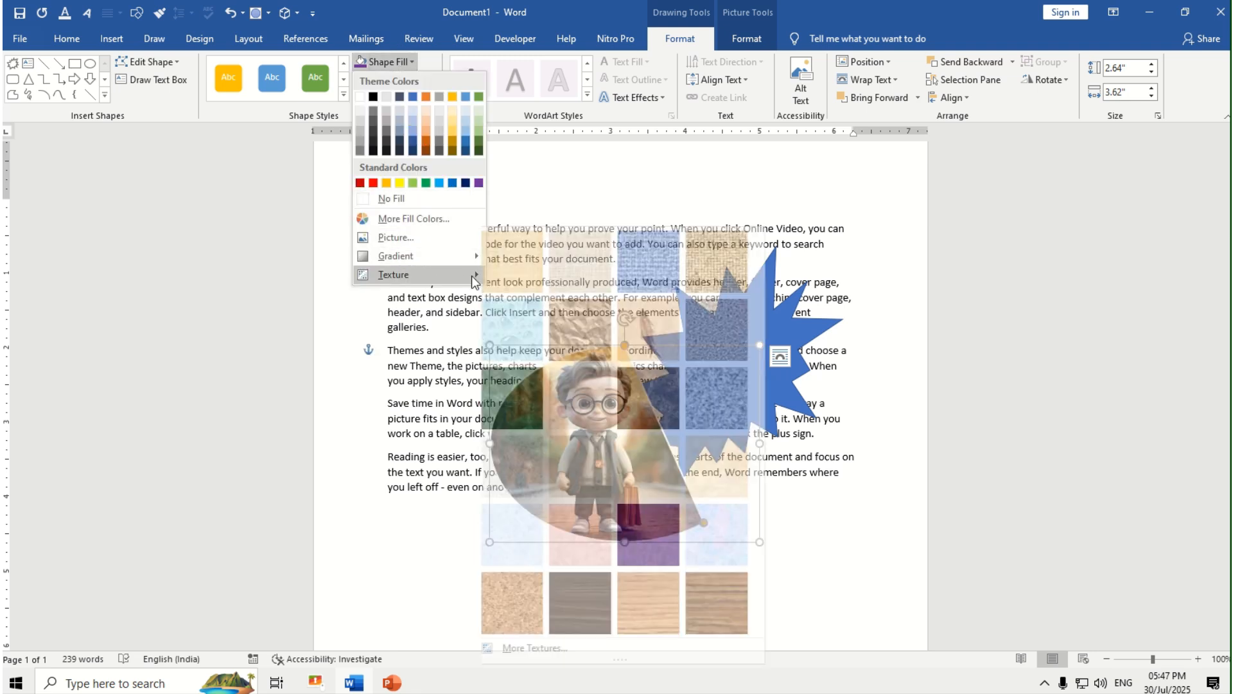
{"action": "left_click", "coordinate": [725, 269]}
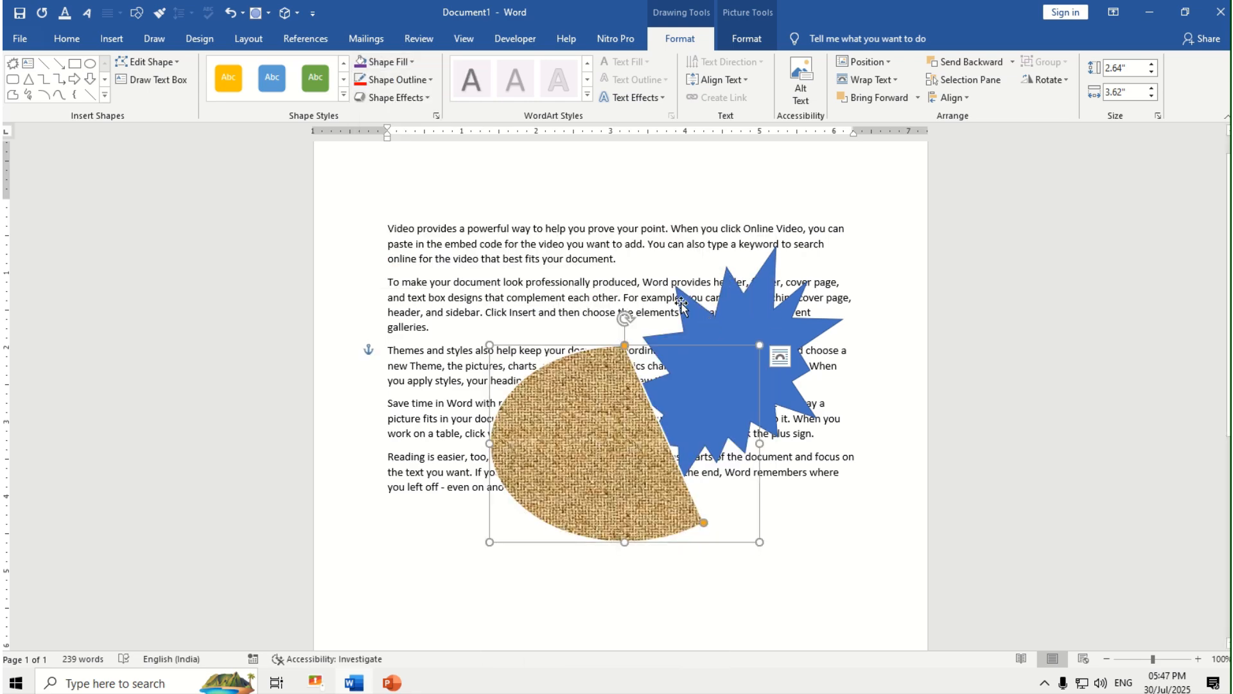
Step: Set the outline of the textured chord shape to standard red
{"action": "left_click", "coordinate": [399, 62]}
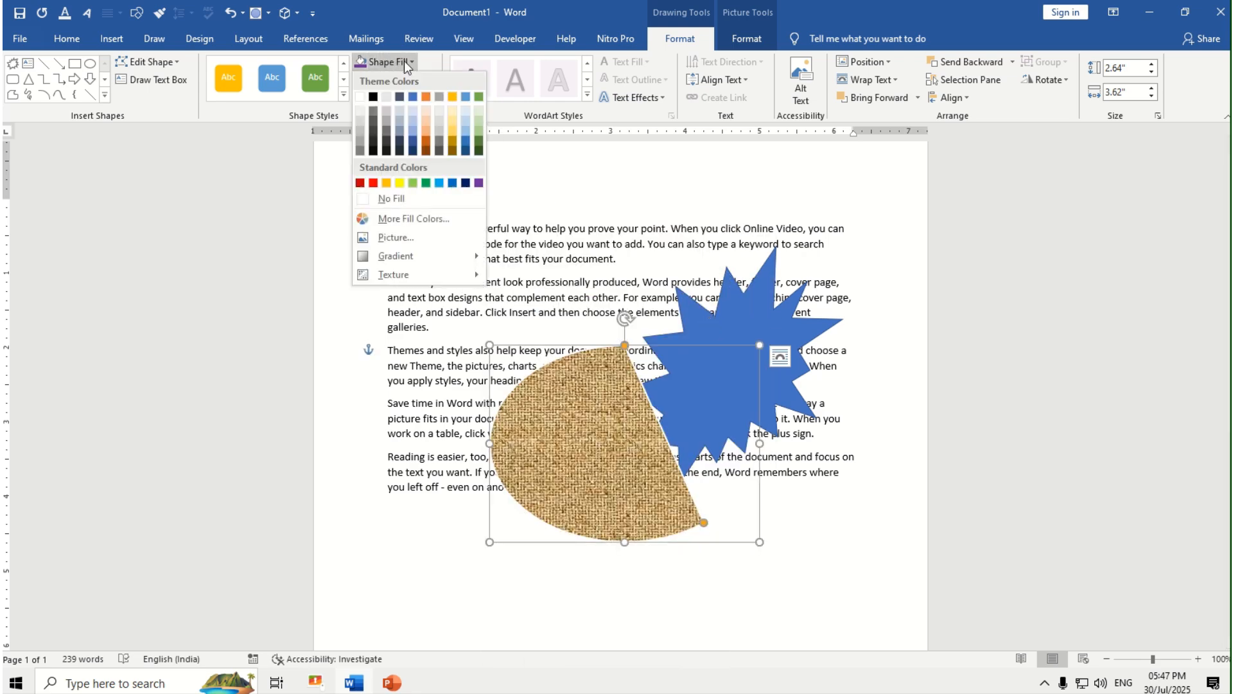
{"action": "left_click", "coordinate": [403, 61]}
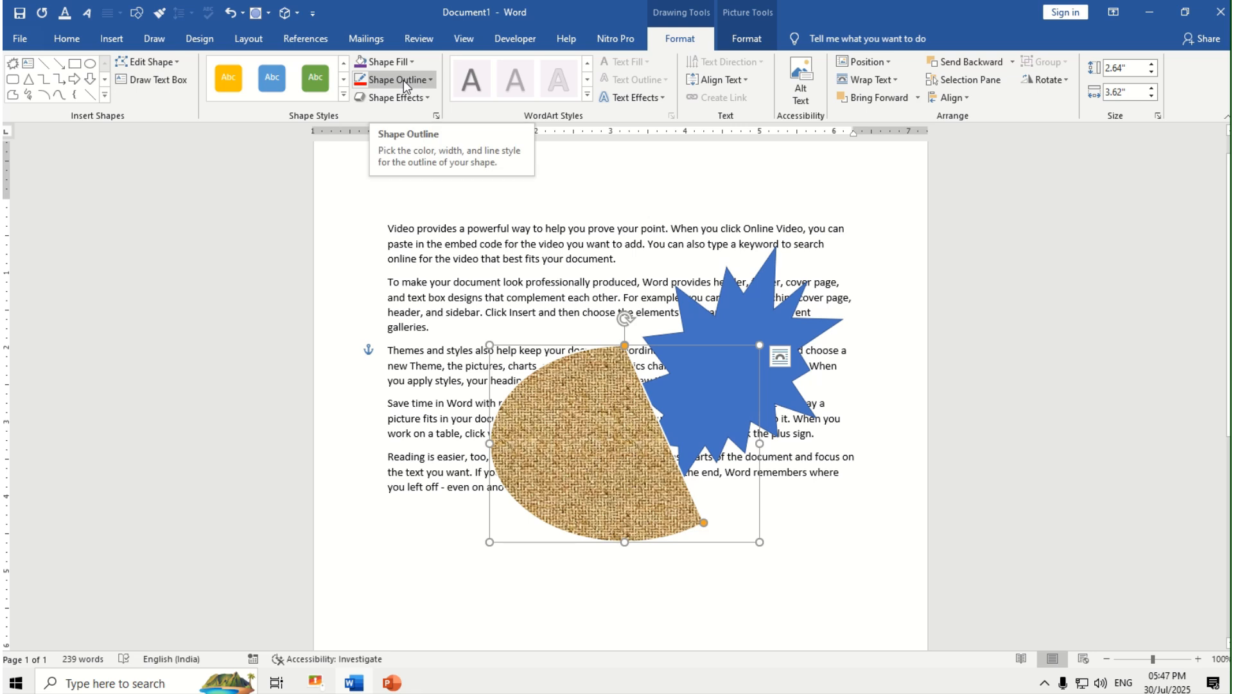
{"action": "left_click", "coordinate": [403, 80]}
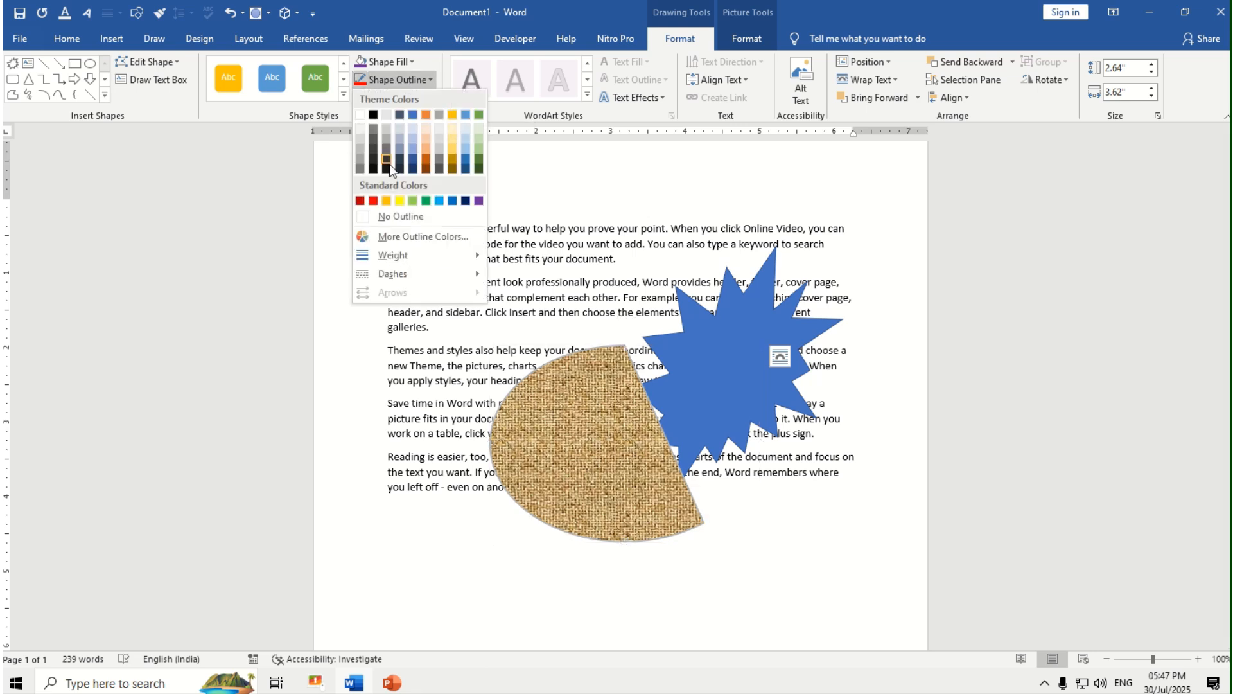
{"action": "left_click", "coordinate": [376, 196]}
Step: Browse the effect options for the chord shape, including 3-D Rotation and Bevel, without applying any
{"action": "left_click", "coordinate": [385, 98]}
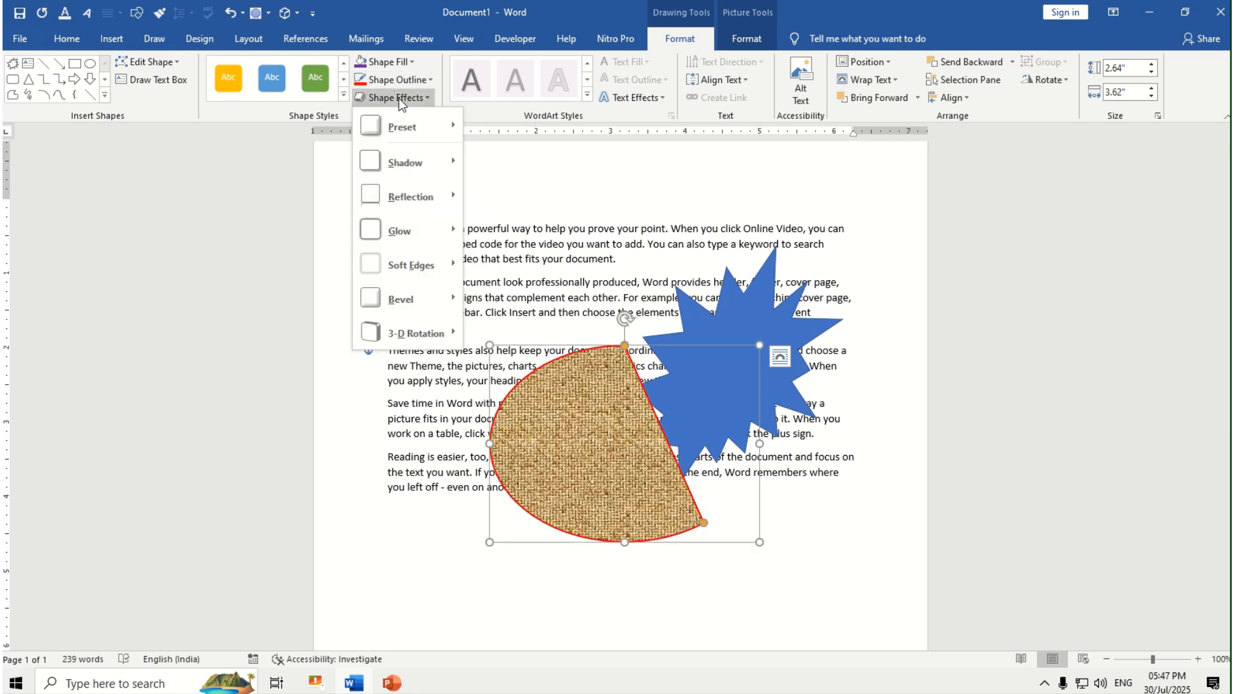
{"action": "mouse_move", "coordinate": [390, 321]}
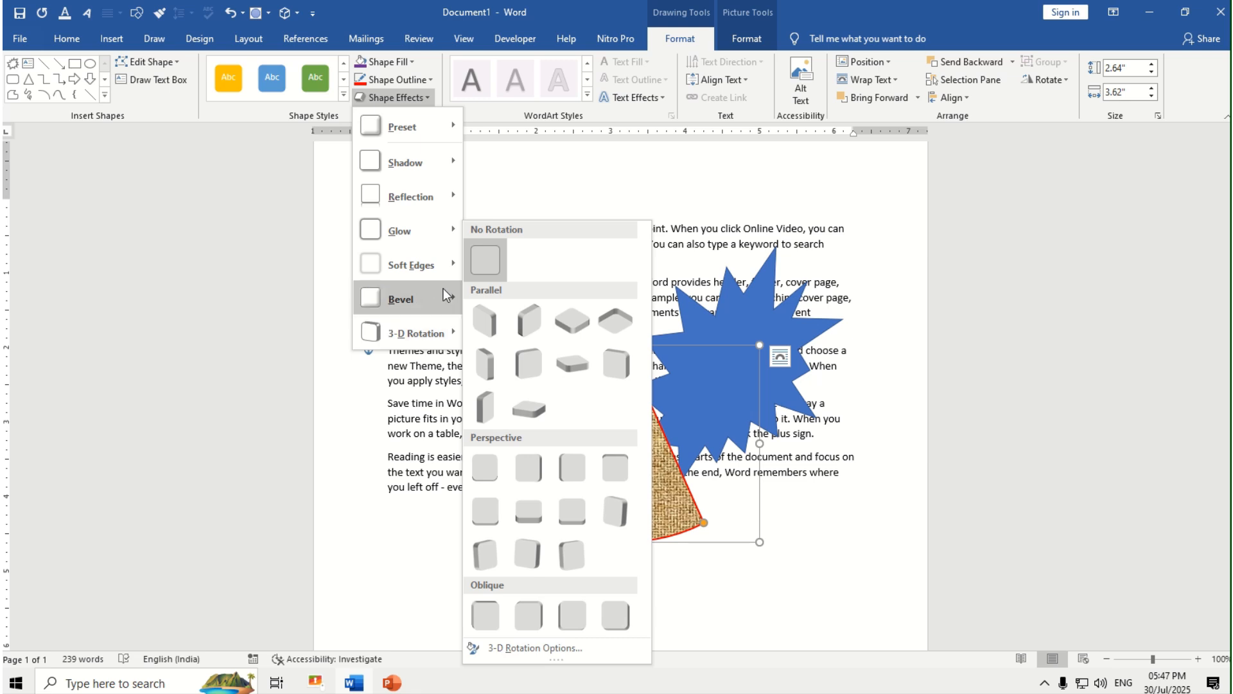
{"action": "left_click", "coordinate": [542, 185]}
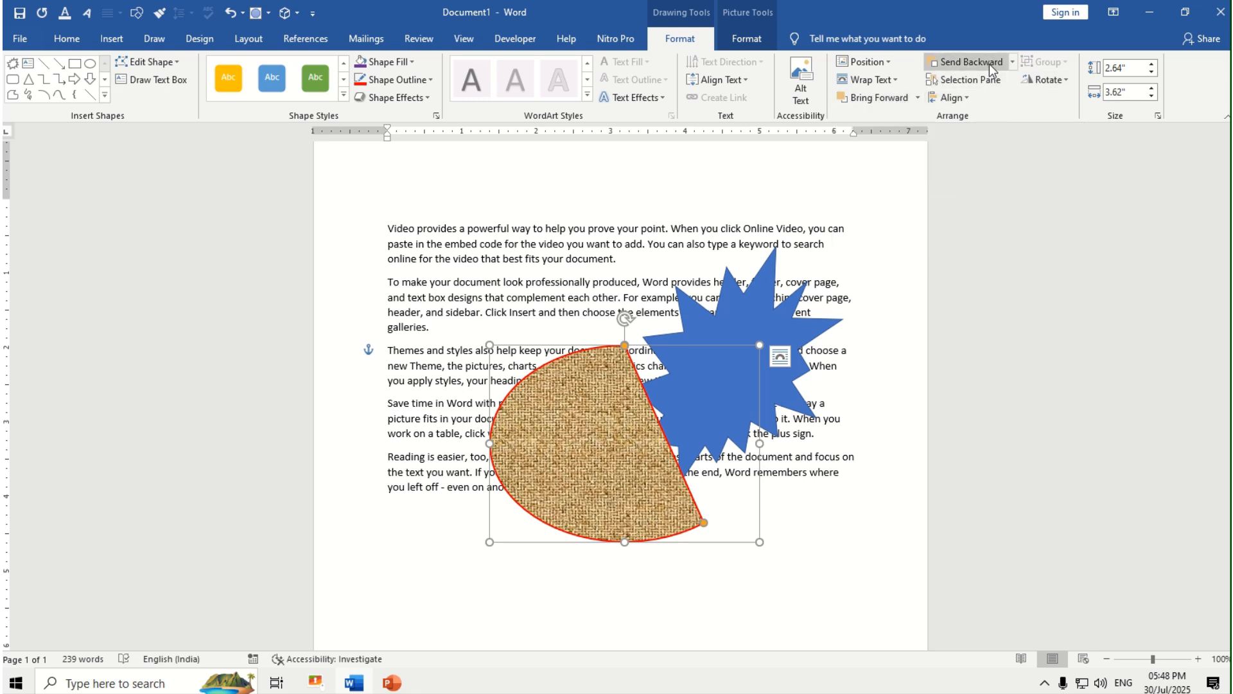
Step: Move the textured chord shape over the blue star, send it backward behind the star, and bring it forward again
{"action": "left_click_drag", "start_coordinate": [606, 494], "coordinate": [669, 445]}
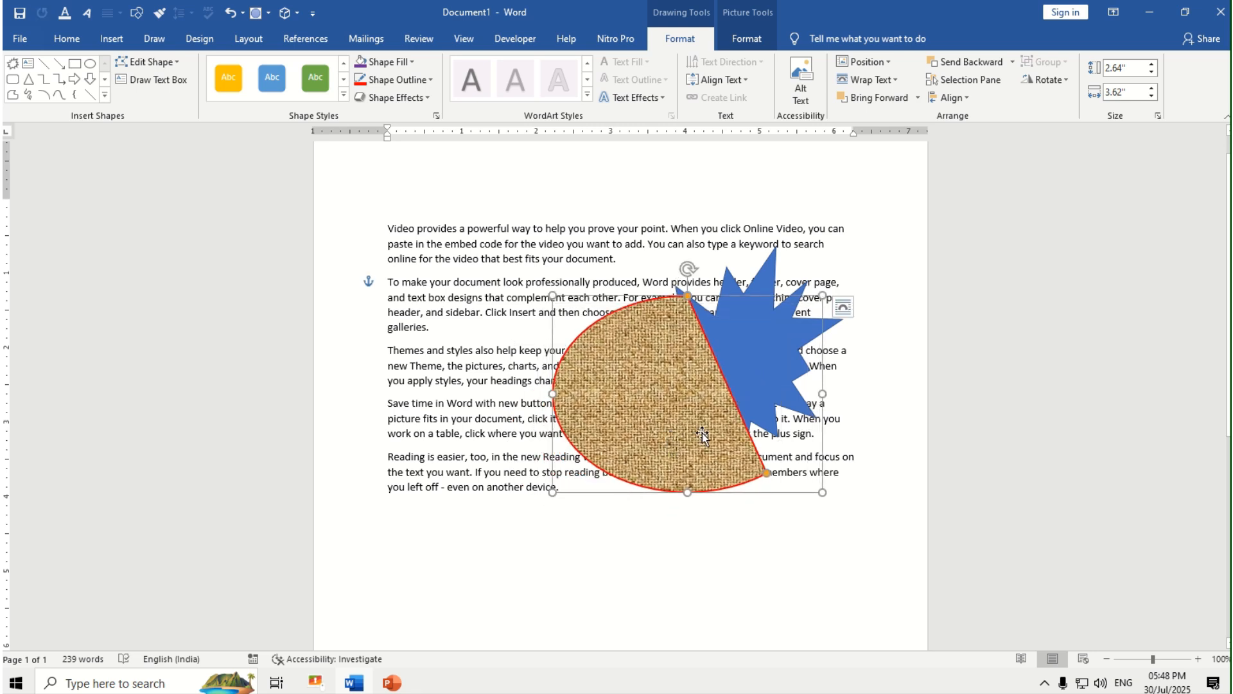
{"action": "left_click", "coordinate": [974, 62]}
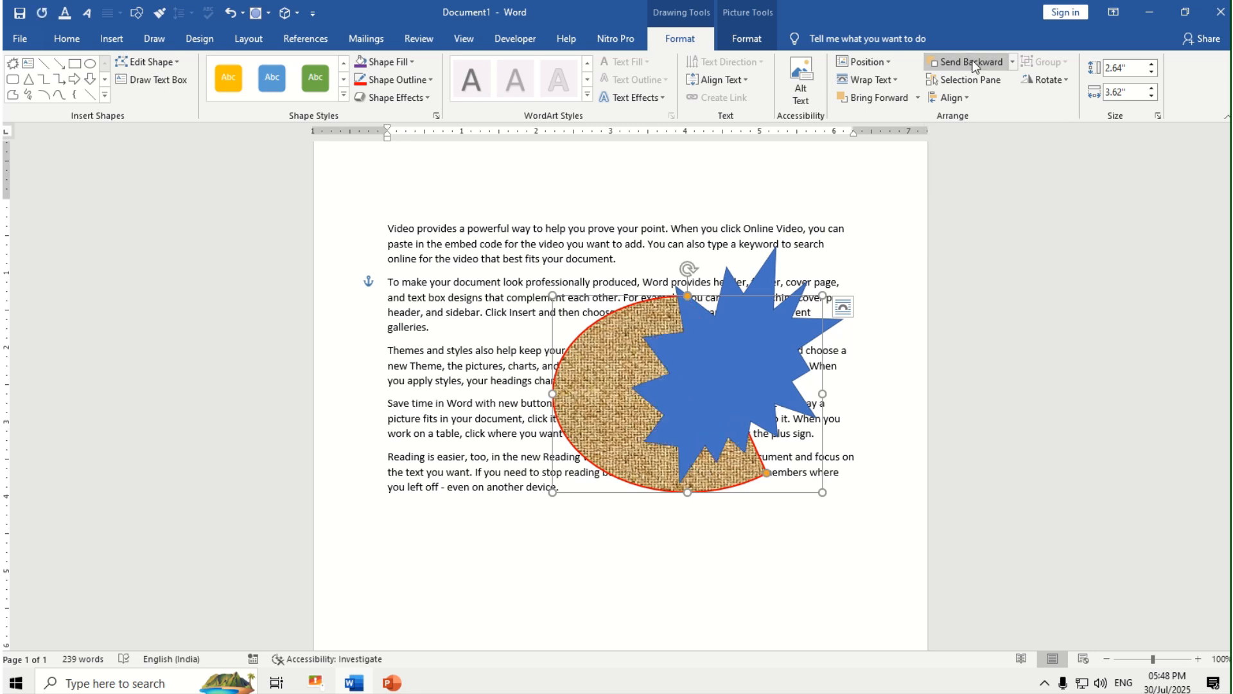
{"action": "left_click", "coordinate": [878, 98]}
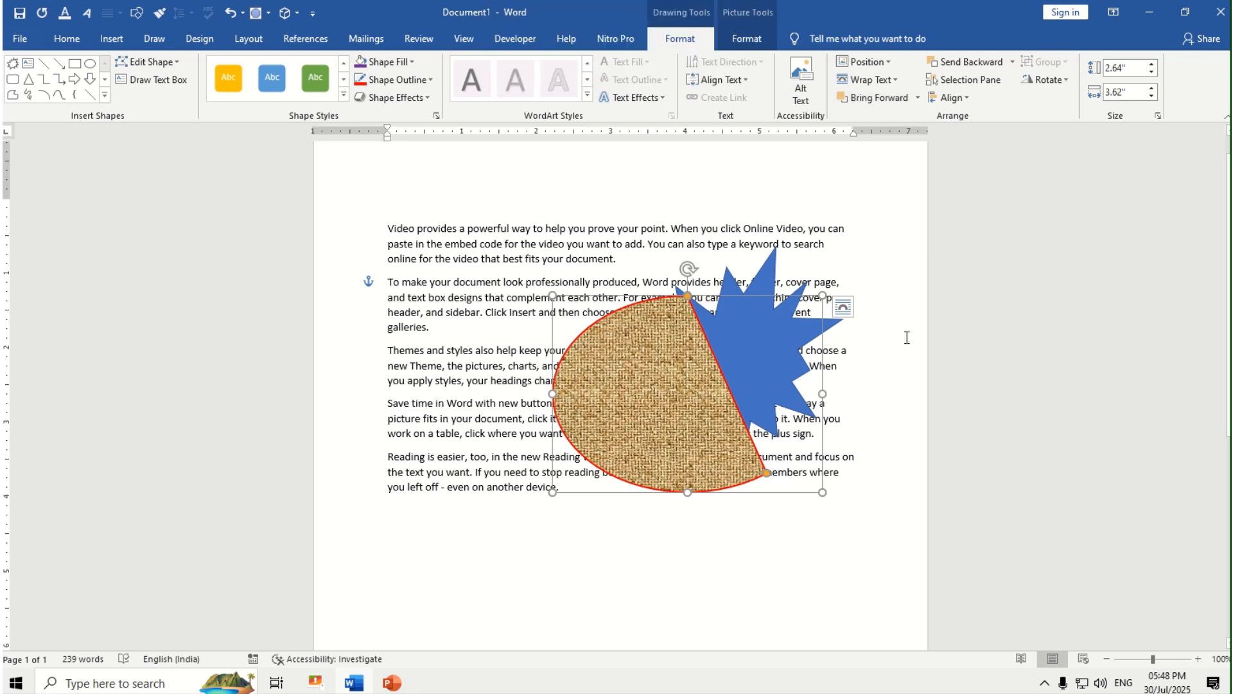
Step: Search the icon library for "computer", insert the desktop computer icon below the text, and enlarge it to about 2.22" by 2.22"
{"action": "left_click", "coordinate": [495, 610]}
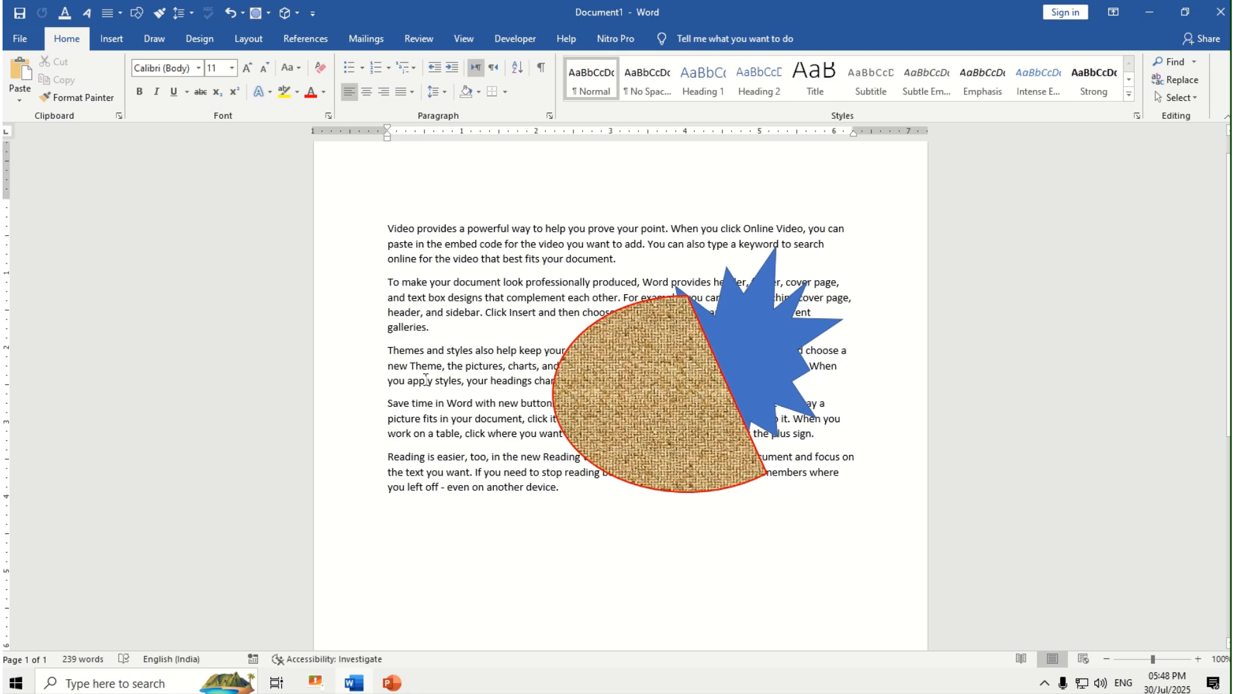
{"action": "scroll", "coordinate": [426, 379], "scroll_direction": "down", "scroll_amount": 5}
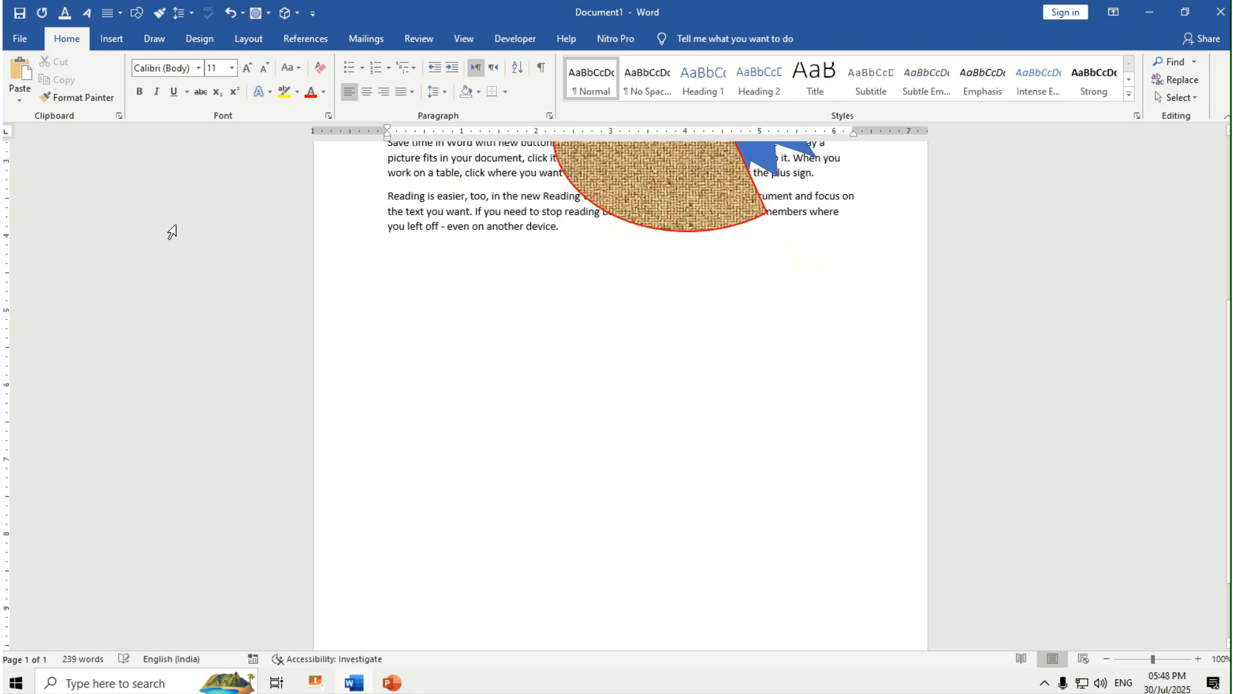
{"action": "left_click", "coordinate": [122, 42]}
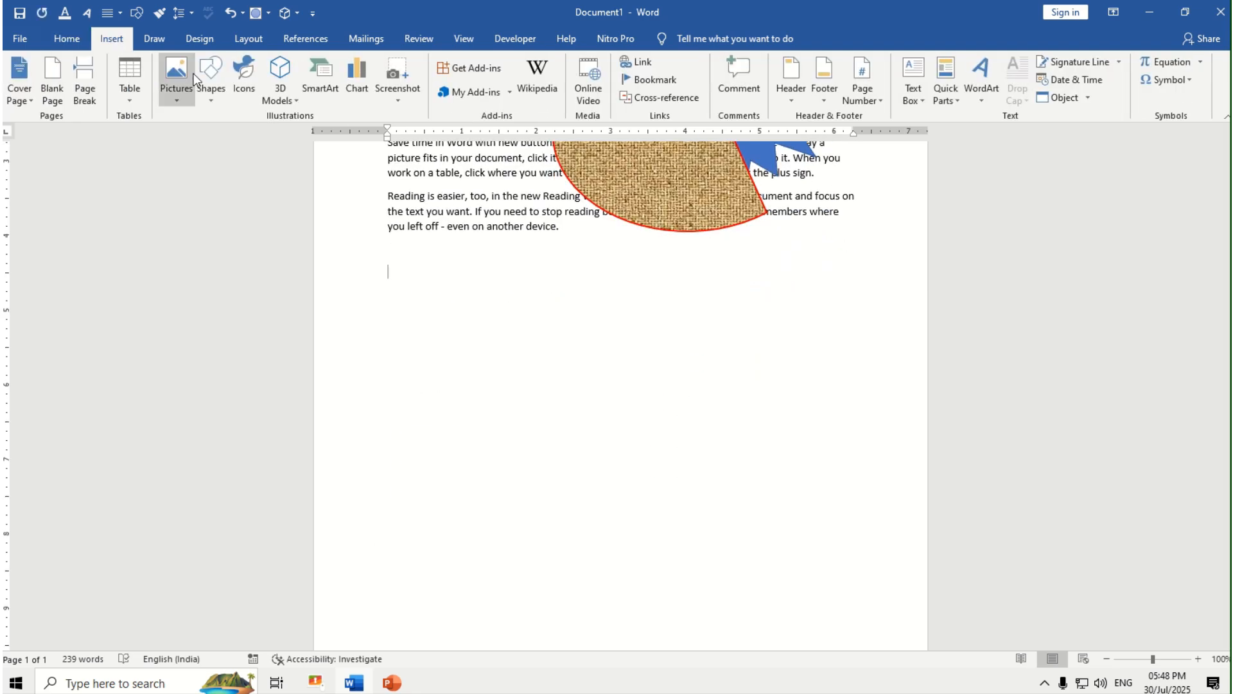
{"action": "left_click", "coordinate": [244, 90]}
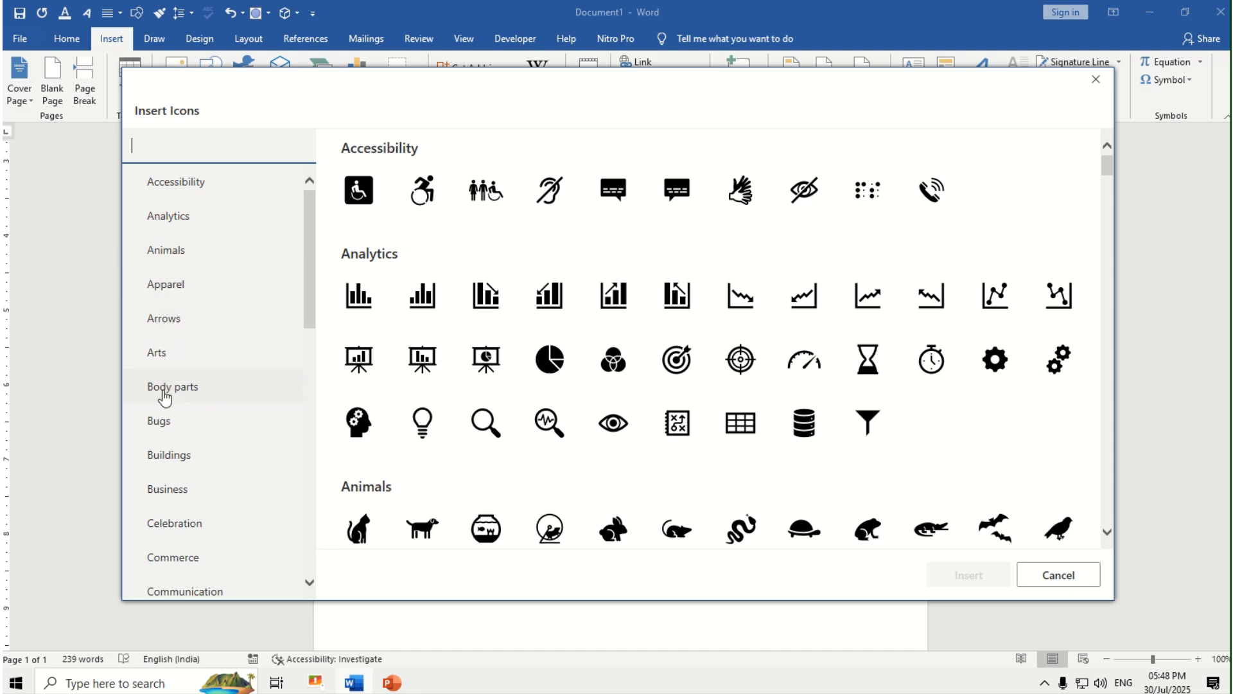
{"action": "left_click", "coordinate": [179, 493]}
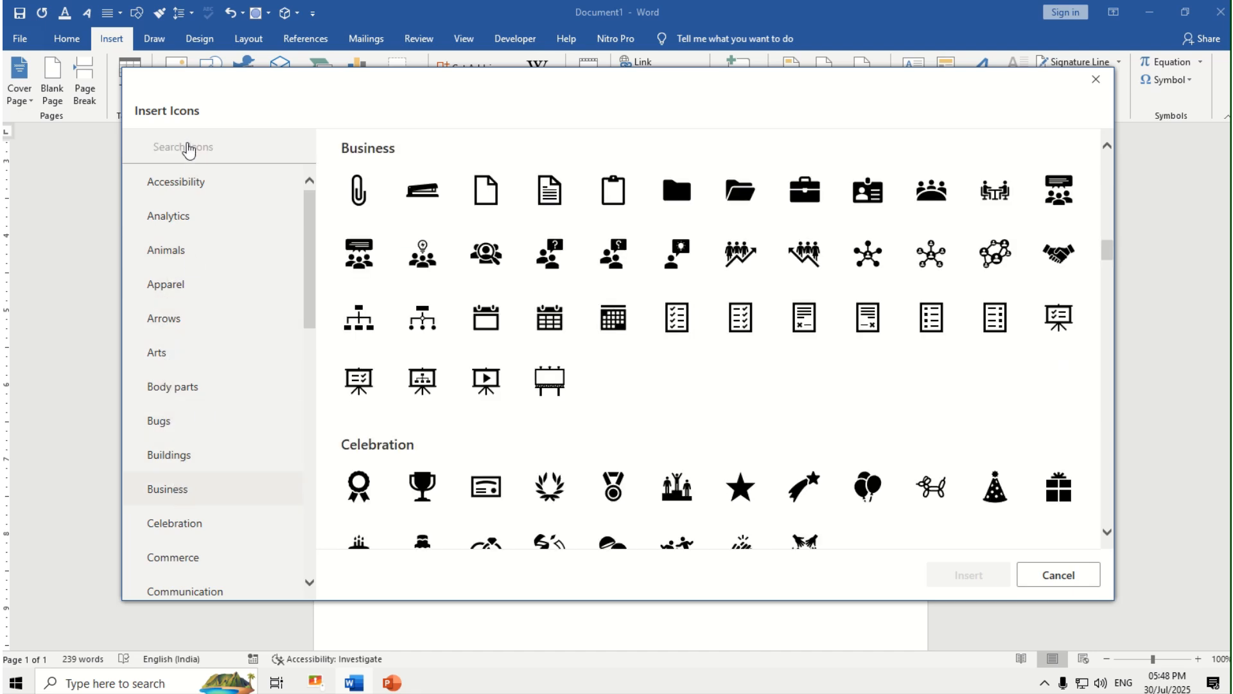
{"action": "left_click", "coordinate": [188, 141]}
{"action": "type", "text": "co"}
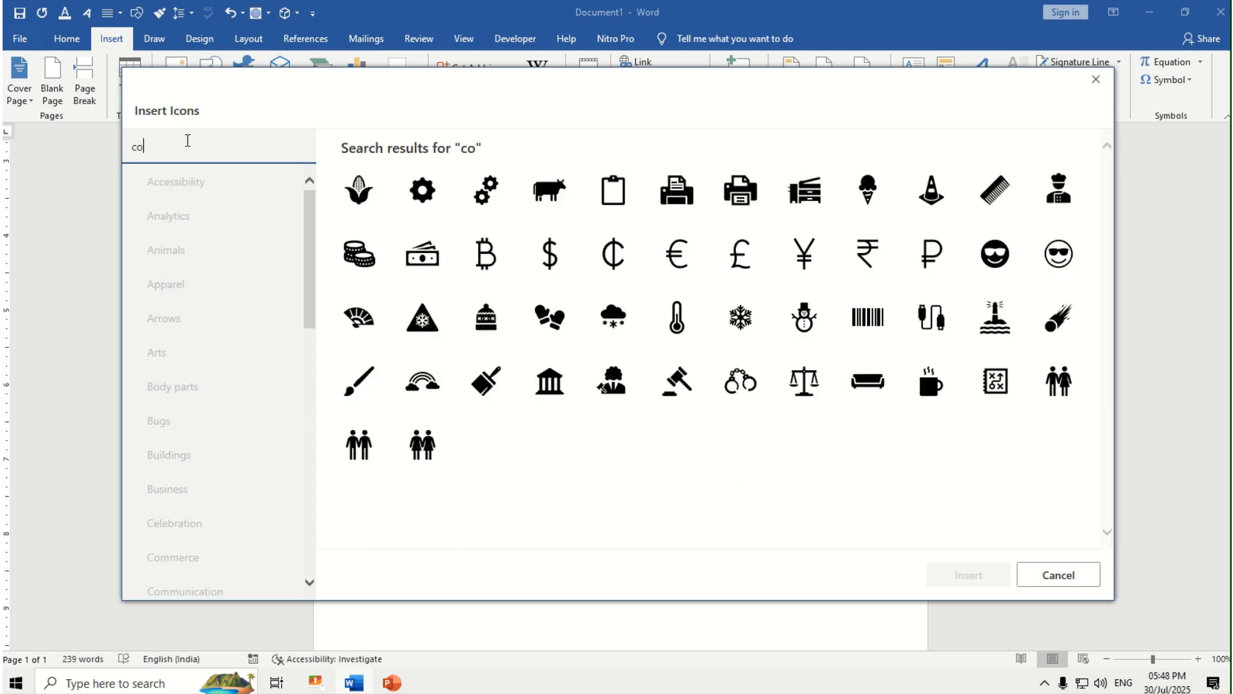
{"action": "type", "text": "mputer"}
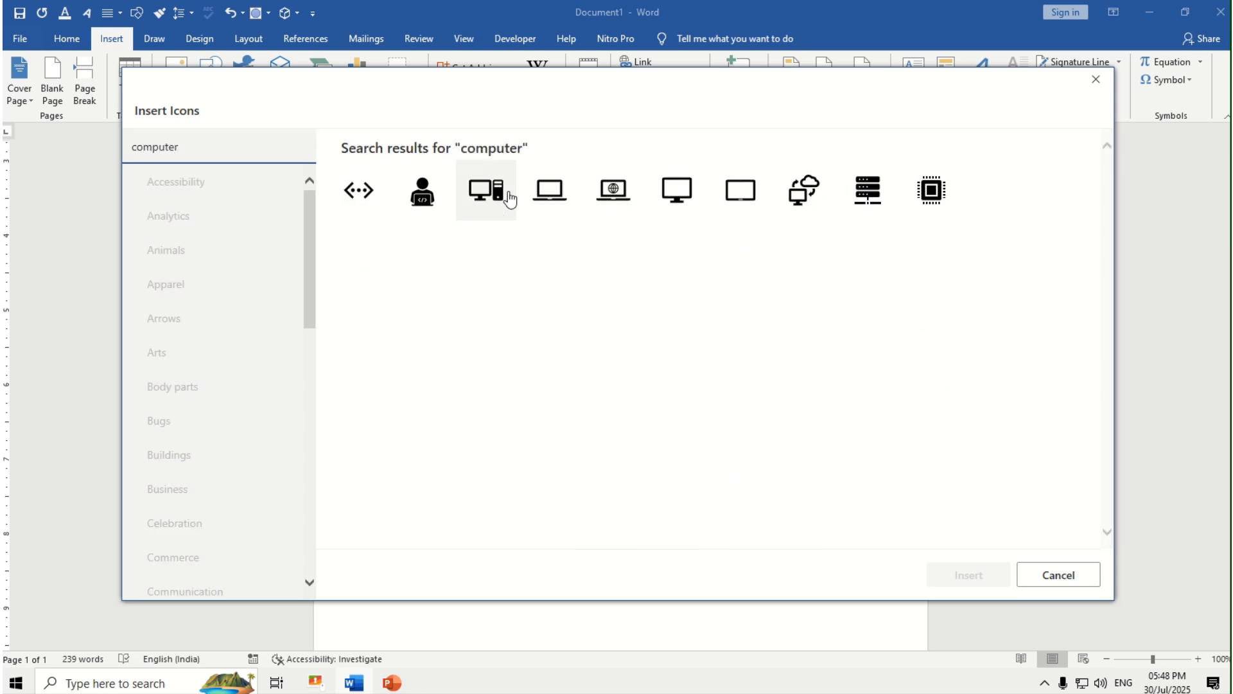
{"action": "left_click", "coordinate": [492, 199]}
{"action": "left_click", "coordinate": [993, 579]}
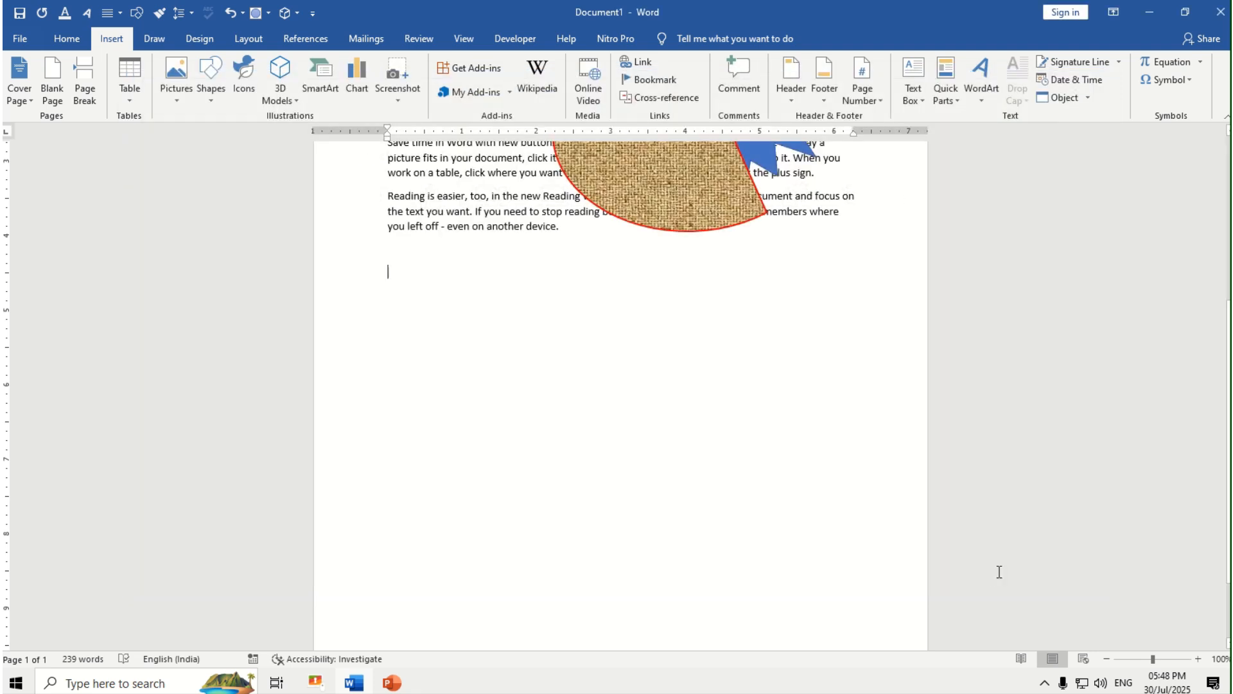
{"action": "left_click_drag", "start_coordinate": [462, 339], "coordinate": [553, 430]}
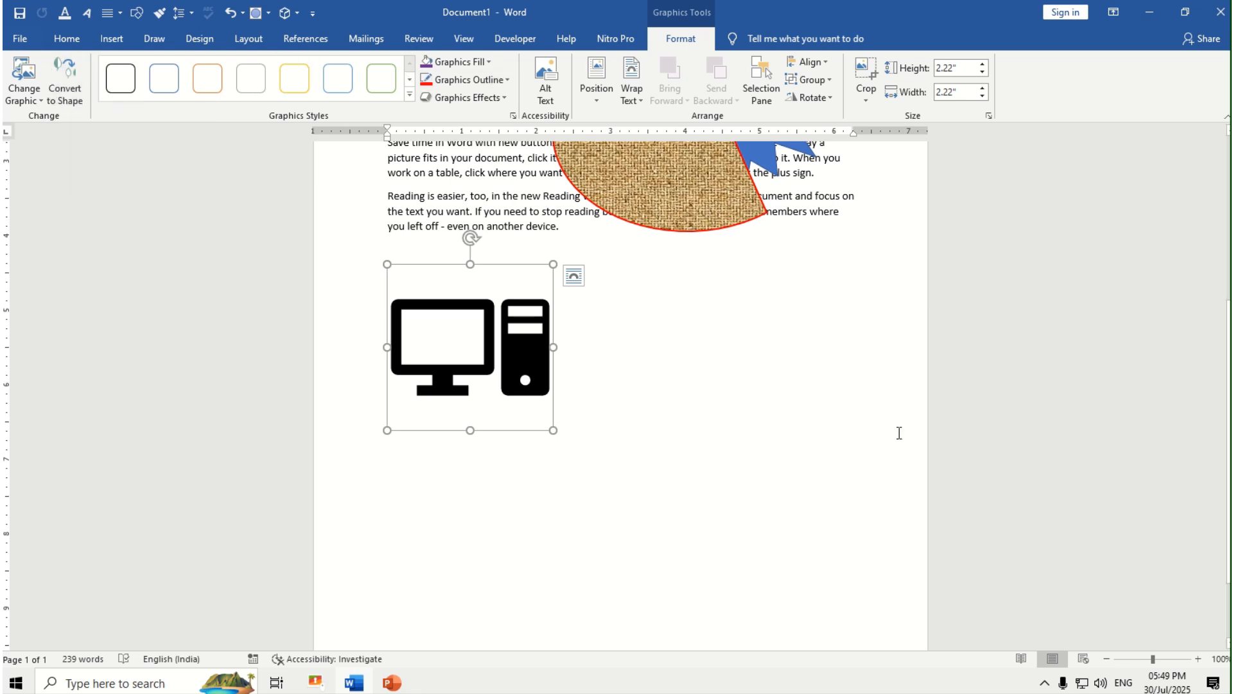
Step: Insert the animated skeleton from All Animated Models in the online 3D models on a new line below the computer icon
{"action": "left_click", "coordinate": [586, 403]}
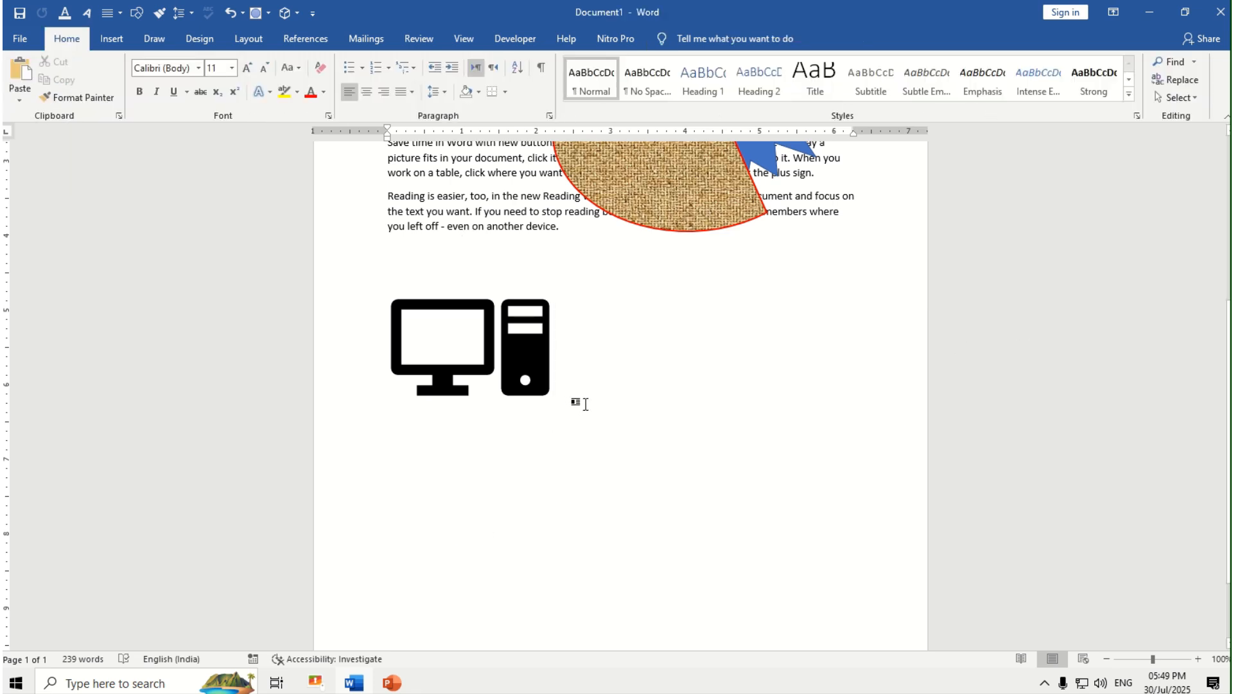
{"action": "key", "text": "Return"}
{"action": "left_click", "coordinate": [120, 42]}
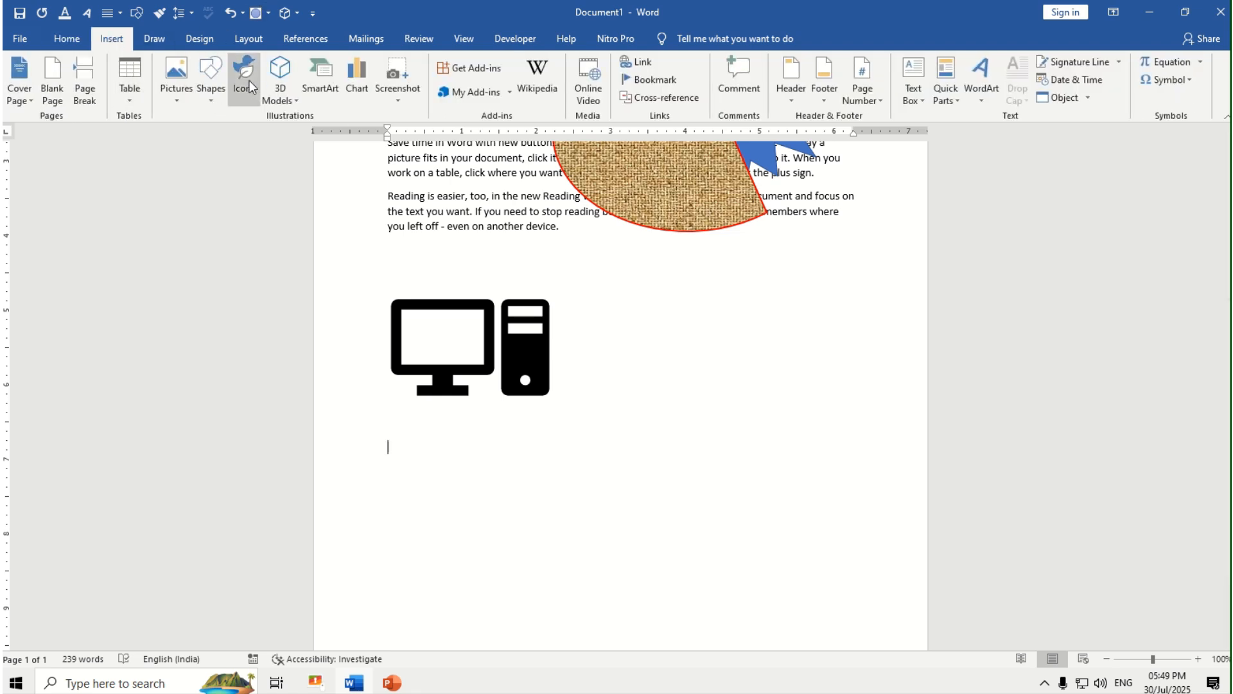
{"action": "left_click", "coordinate": [288, 73]}
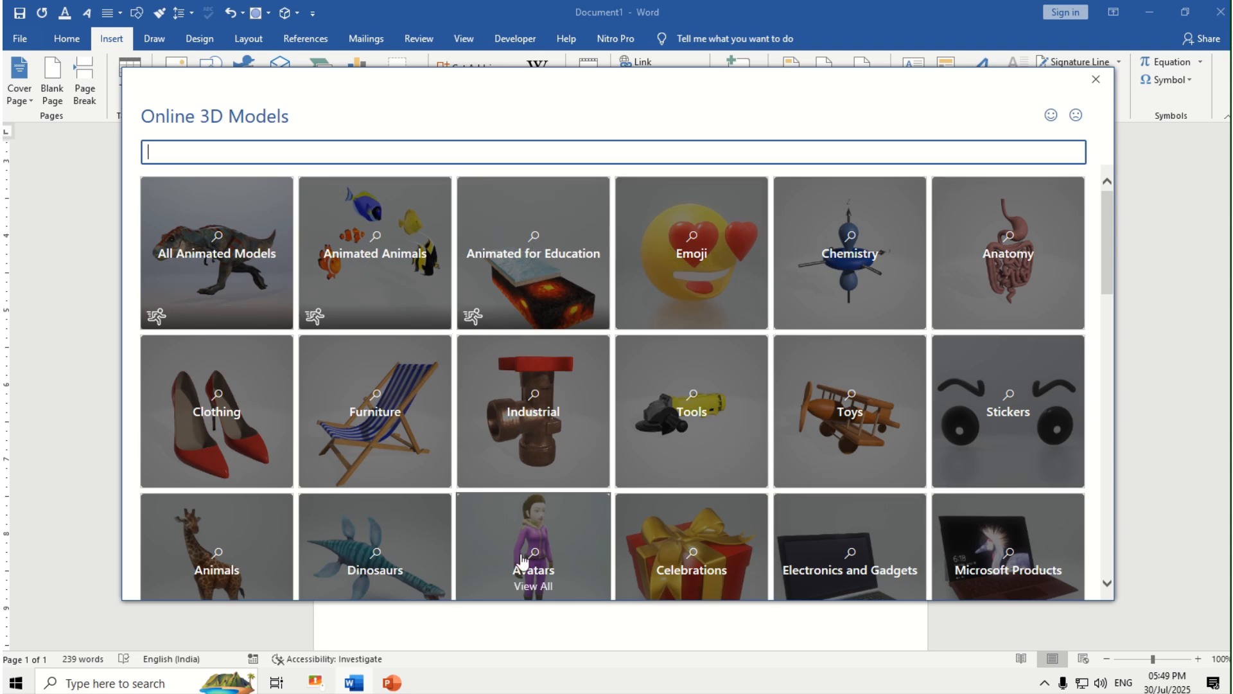
{"action": "scroll", "coordinate": [546, 449], "scroll_direction": "down", "scroll_amount": 2}
{"action": "scroll", "coordinate": [548, 456], "scroll_direction": "up", "scroll_amount": 2}
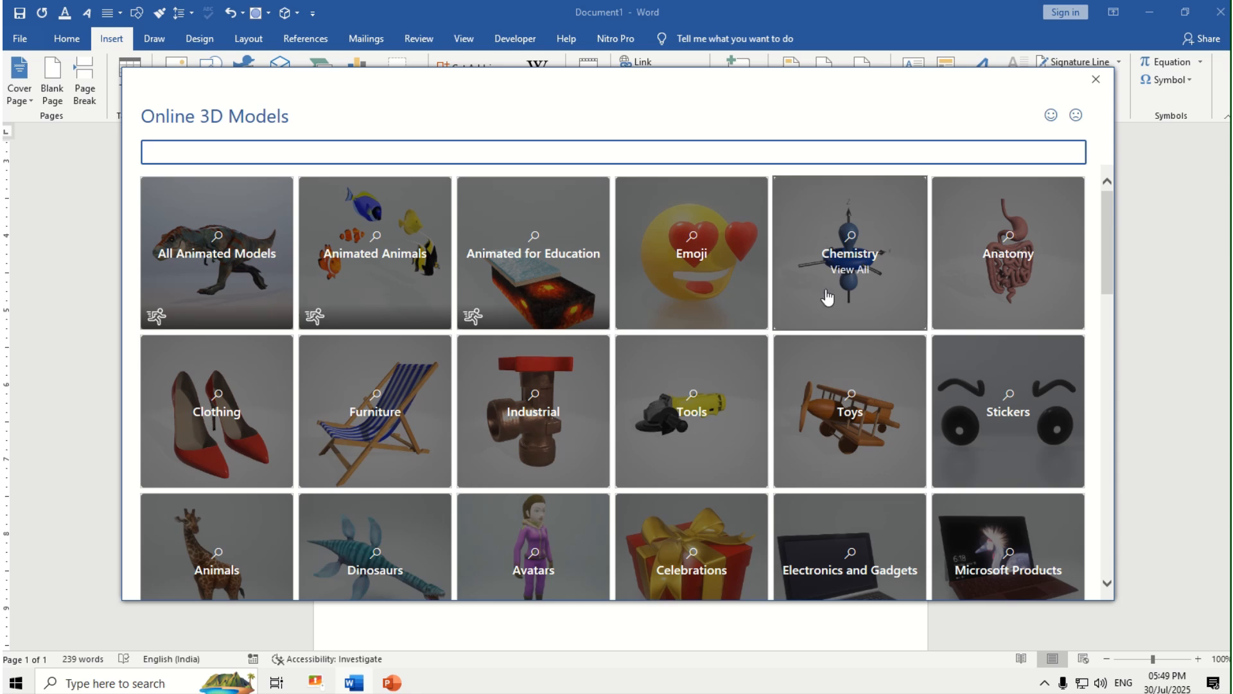
{"action": "scroll", "coordinate": [757, 352], "scroll_direction": "down", "scroll_amount": 2}
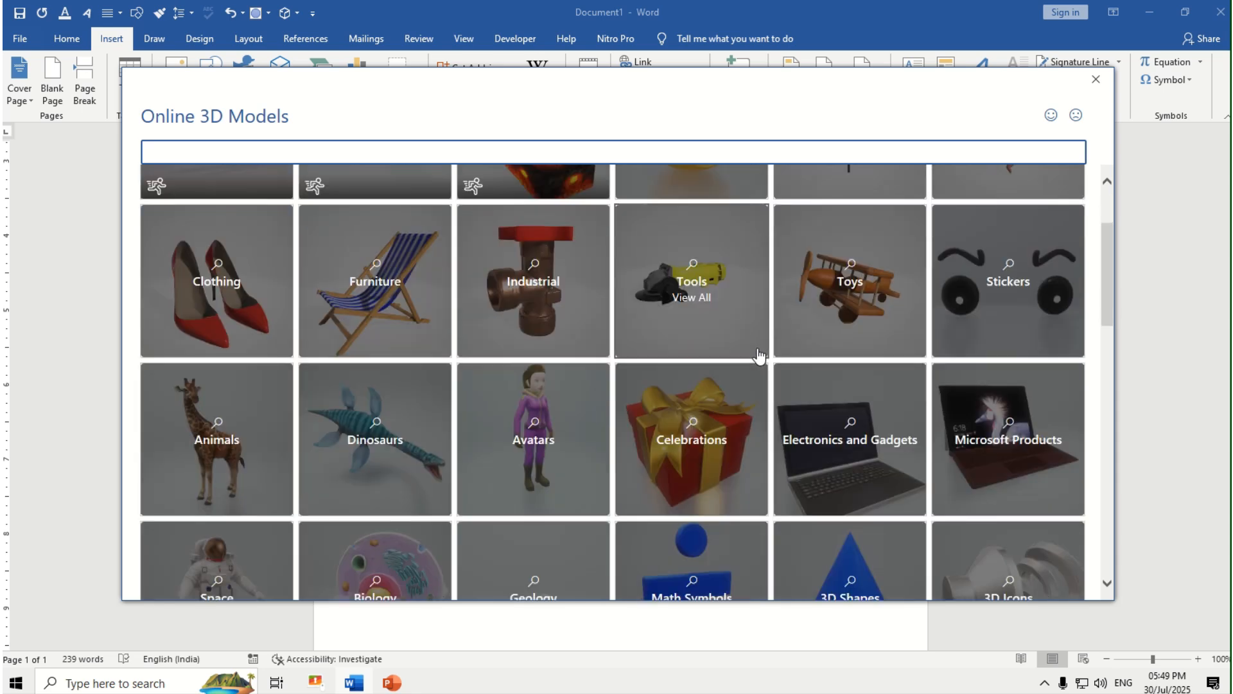
{"action": "scroll", "coordinate": [184, 302], "scroll_direction": "up", "scroll_amount": 2}
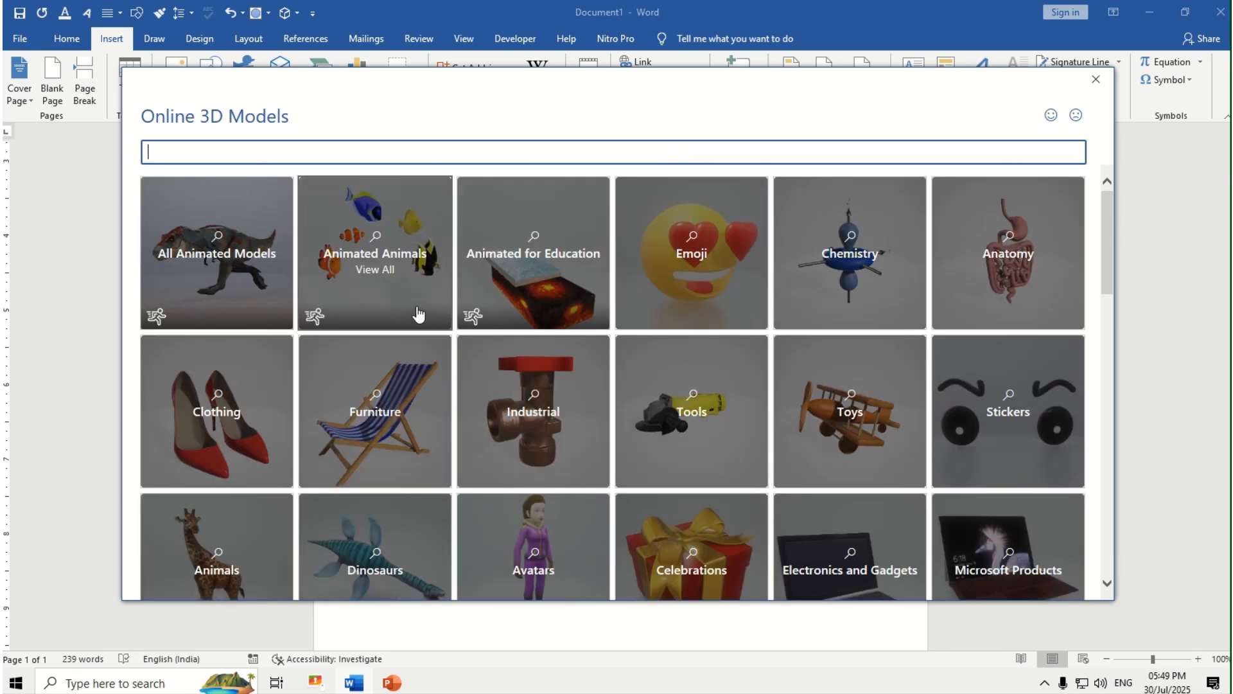
{"action": "left_click", "coordinate": [244, 241]}
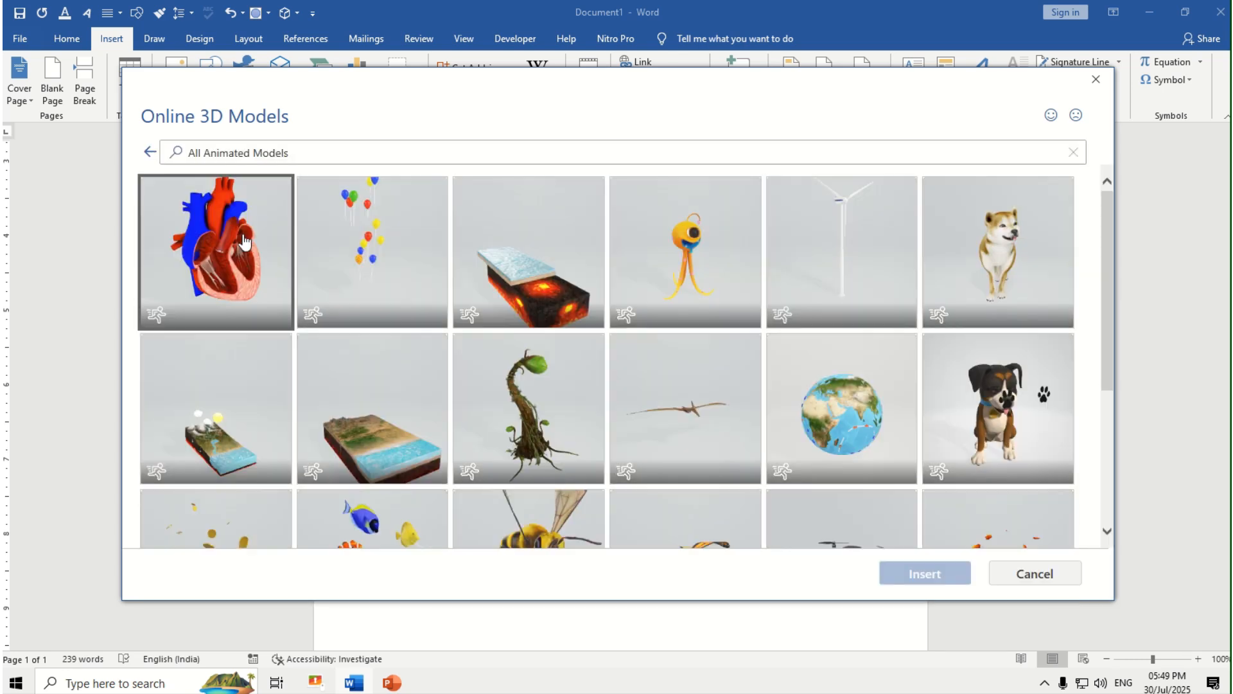
{"action": "scroll", "coordinate": [671, 357], "scroll_direction": "down", "scroll_amount": 3}
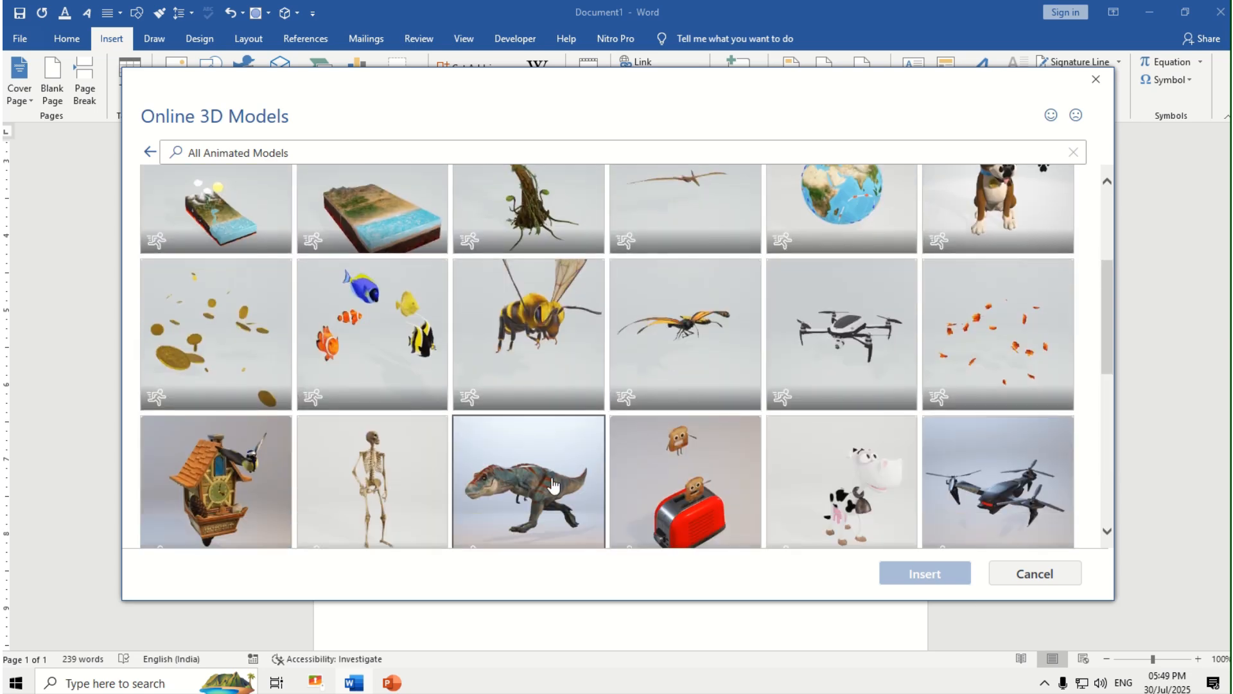
{"action": "scroll", "coordinate": [554, 486], "scroll_direction": "down", "scroll_amount": 2}
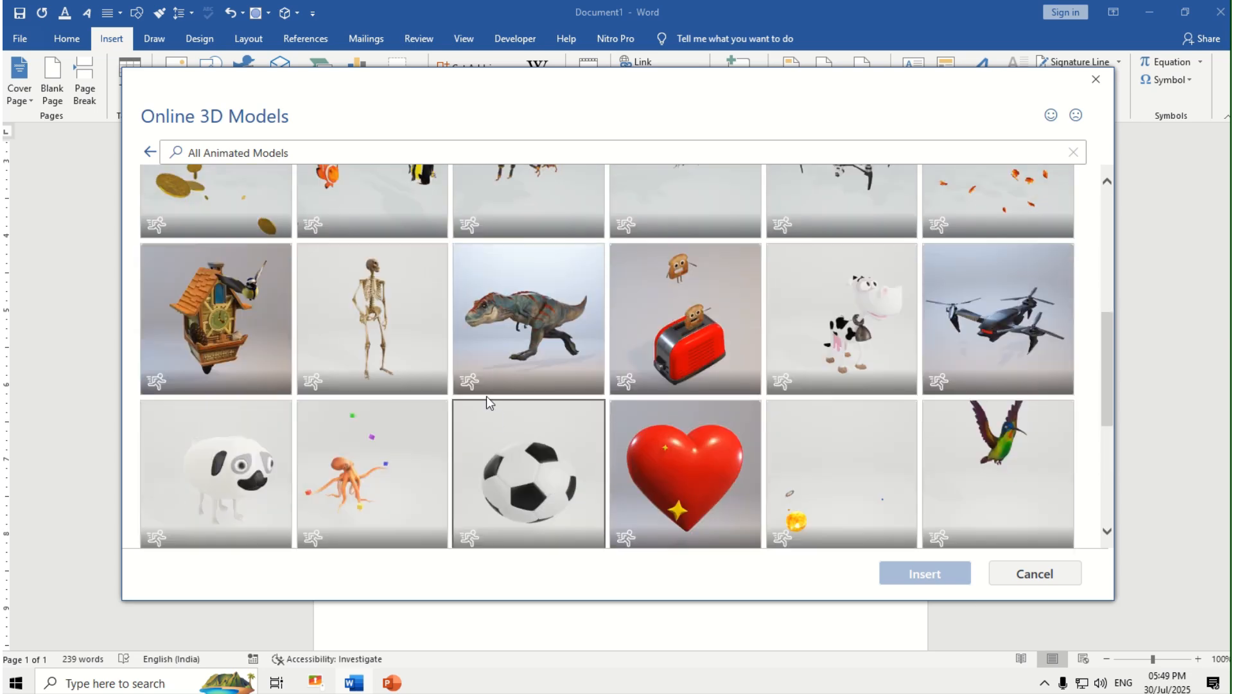
{"action": "left_click", "coordinate": [393, 322]}
{"action": "left_click", "coordinate": [930, 575]}
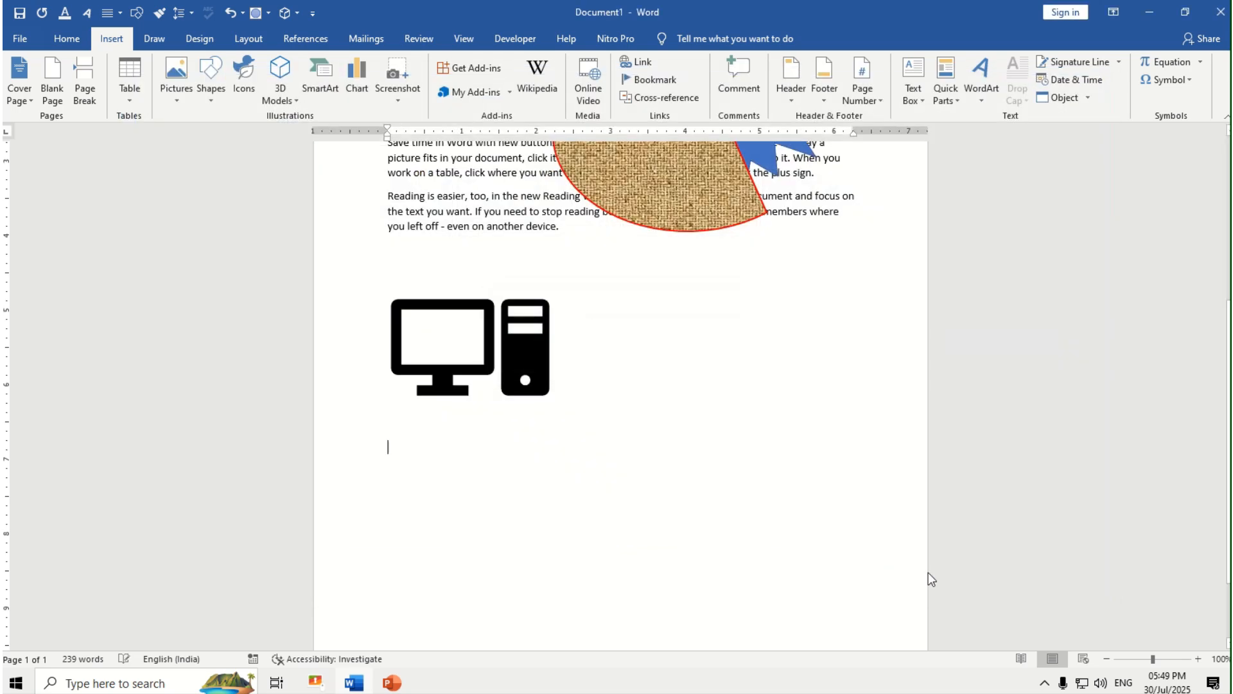
Step: Move the skeleton model to the right, below the computer icon, and widen its frame to about 1.63"
{"action": "scroll", "coordinate": [660, 474], "scroll_direction": "down", "scroll_amount": 3}
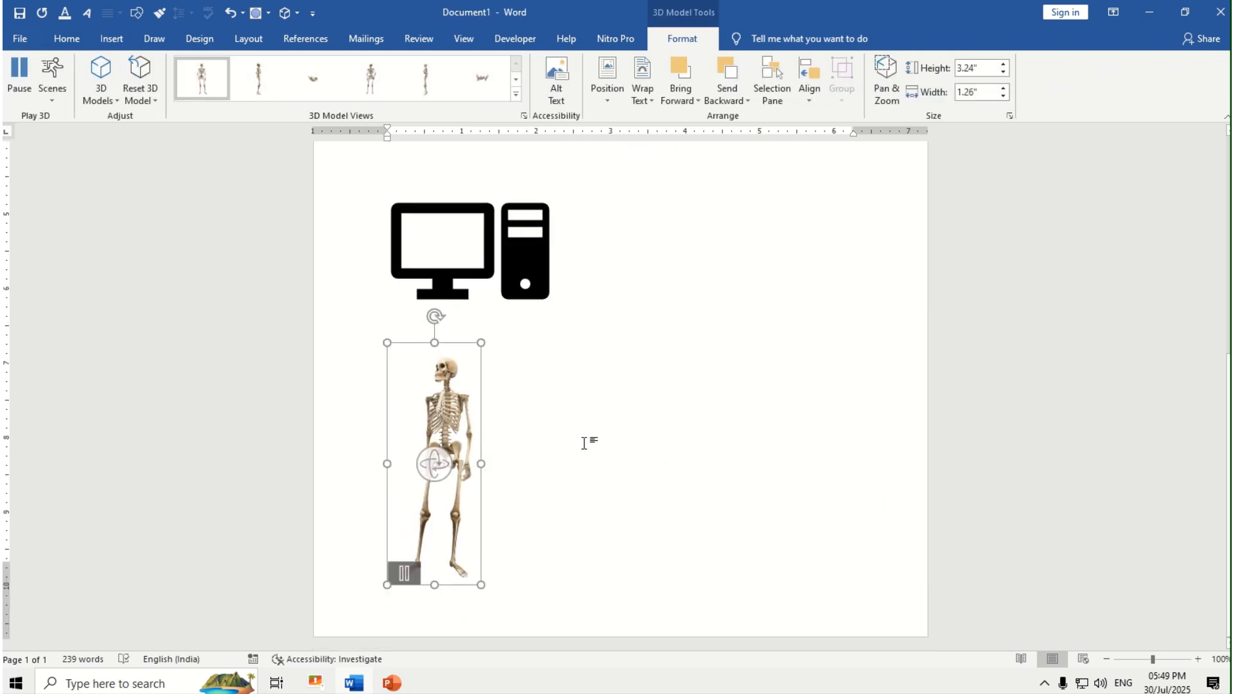
{"action": "left_click_drag", "start_coordinate": [452, 422], "coordinate": [619, 395]}
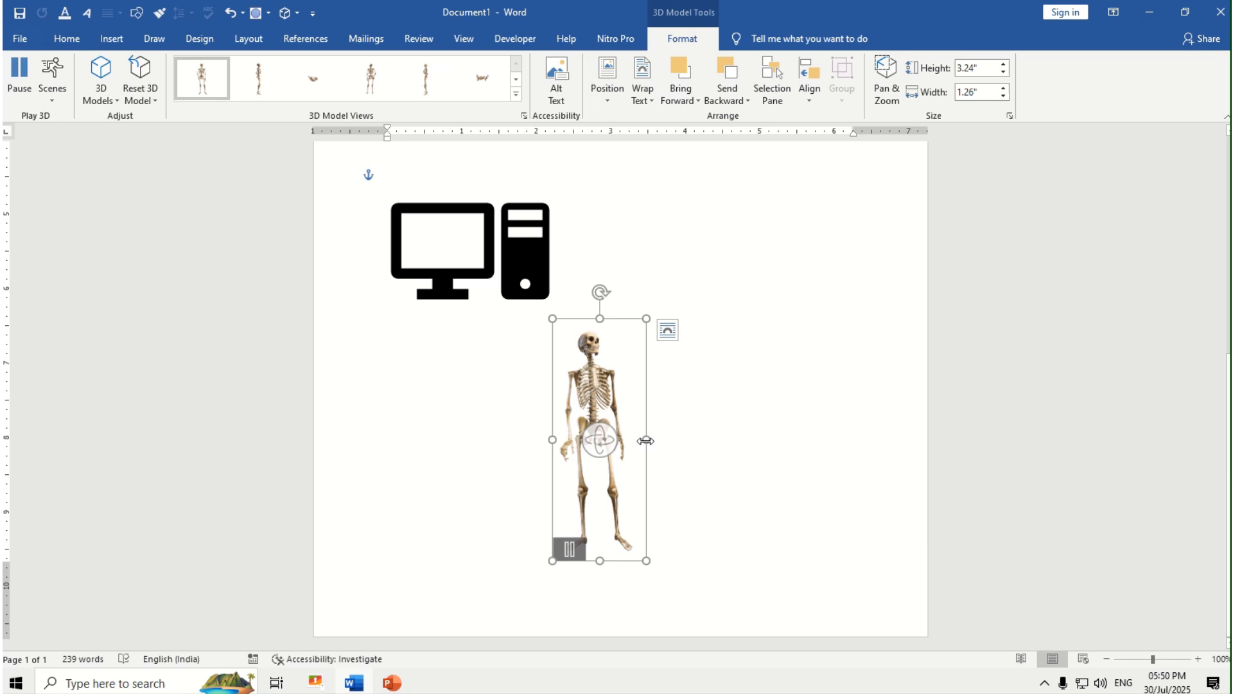
{"action": "left_click_drag", "start_coordinate": [646, 440], "coordinate": [674, 441]}
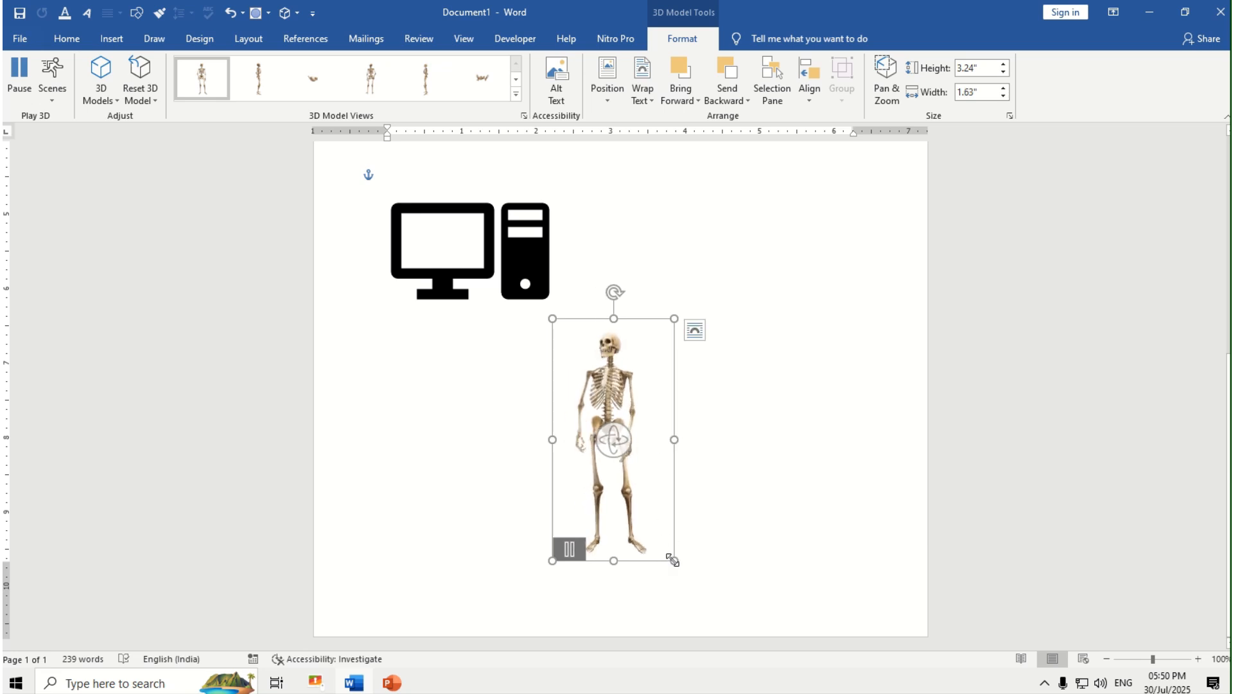
Step: Rotate the skeleton model in 3D around its centre and deselect it
{"action": "left_click_drag", "start_coordinate": [620, 440], "coordinate": [622, 437]}
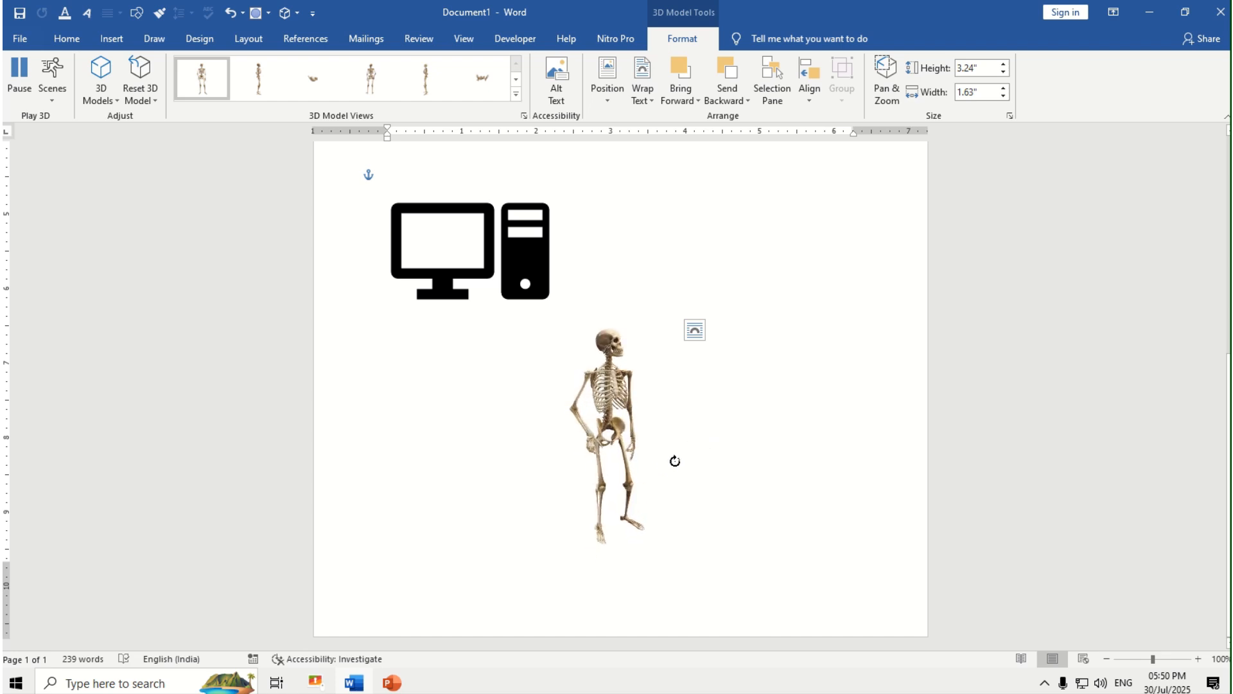
{"action": "left_click_drag", "start_coordinate": [714, 447], "coordinate": [641, 424]}
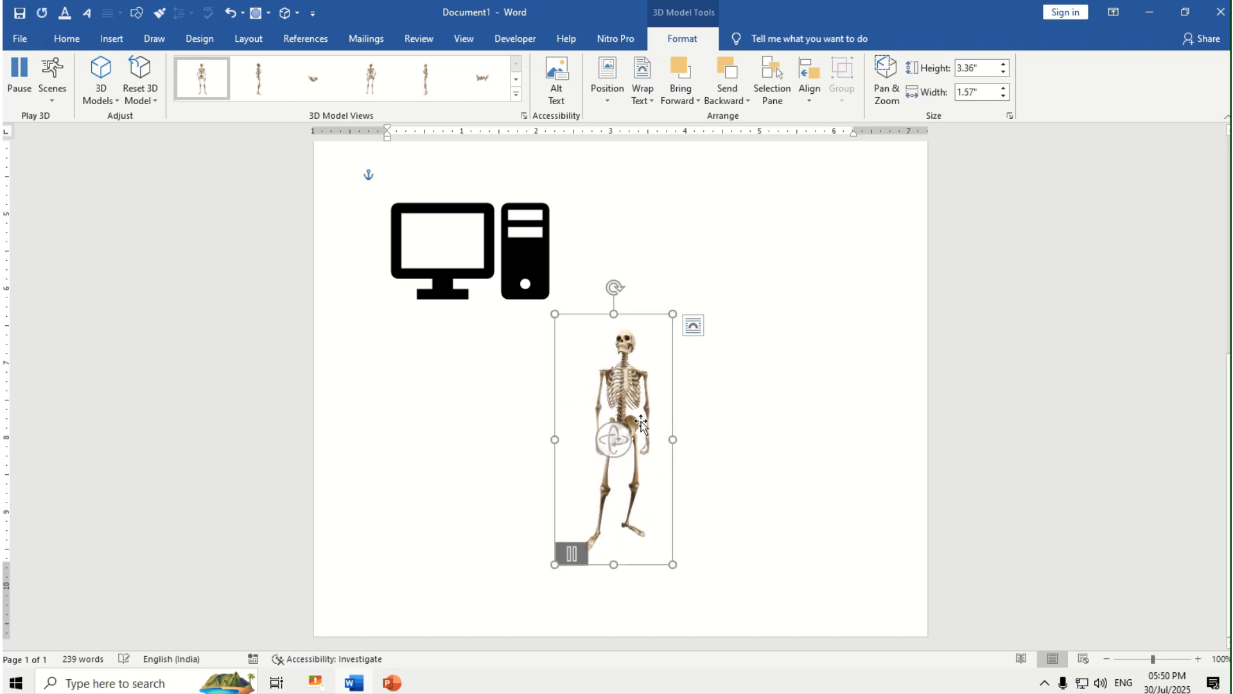
{"action": "left_click", "coordinate": [583, 287]}
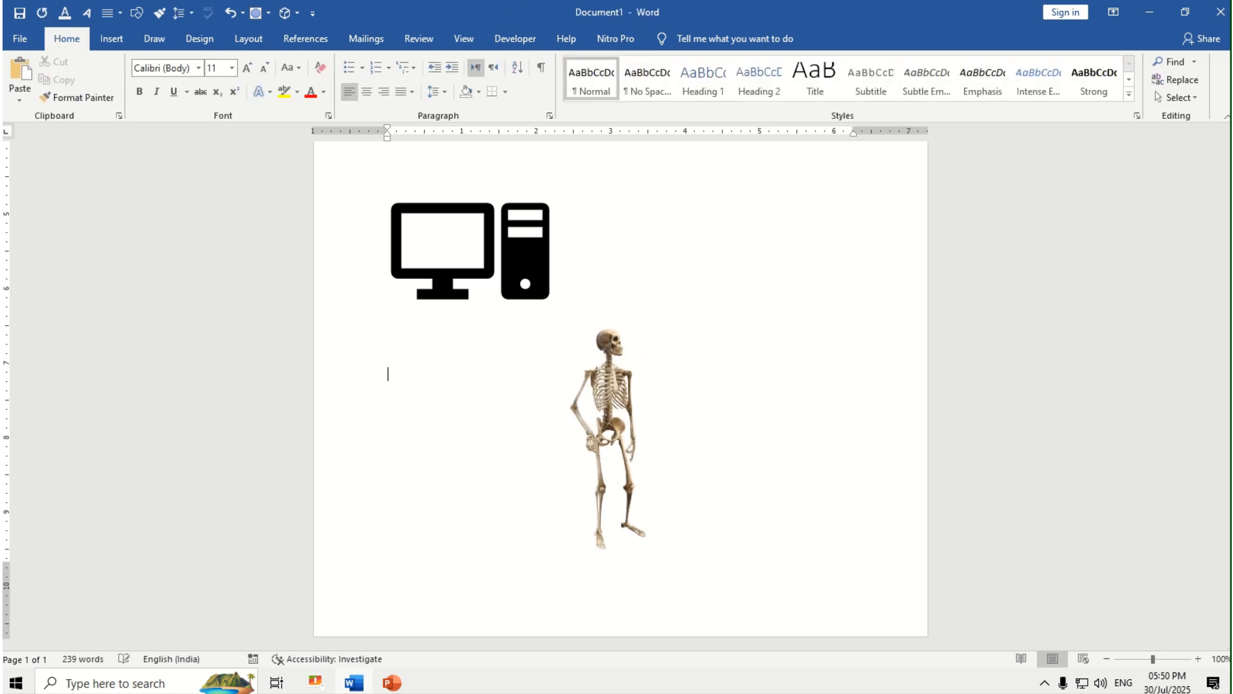
Step: Enlarge the skeleton model to about 6.06" high by 3.16" wide and adjust its 3D rotation slightly
{"action": "left_click", "coordinate": [610, 434]}
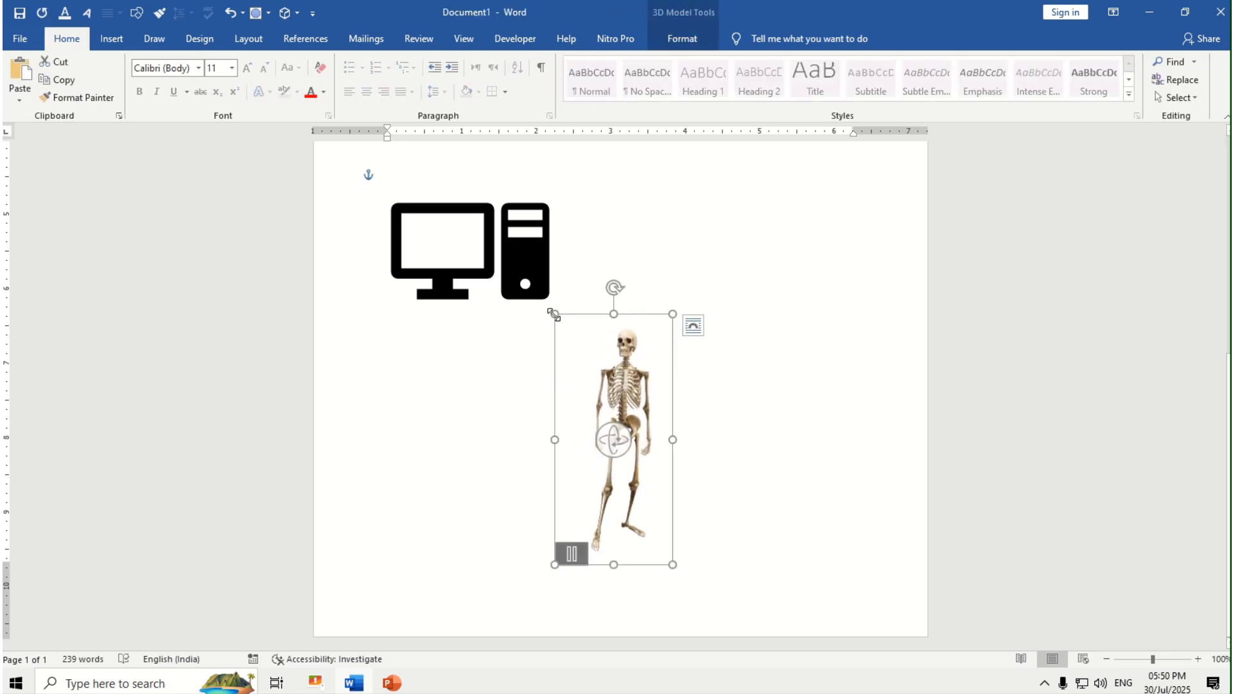
{"action": "left_click_drag", "start_coordinate": [501, 246], "coordinate": [478, 151]}
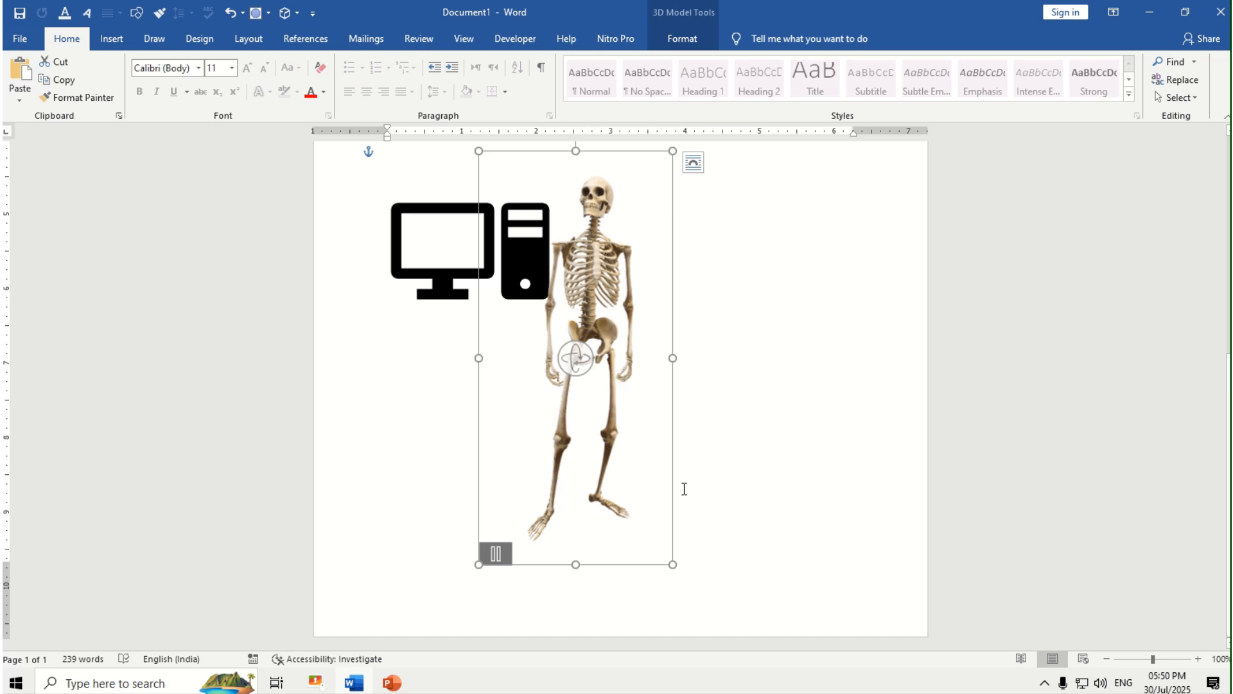
{"action": "left_click_drag", "start_coordinate": [672, 564], "coordinate": [700, 503]}
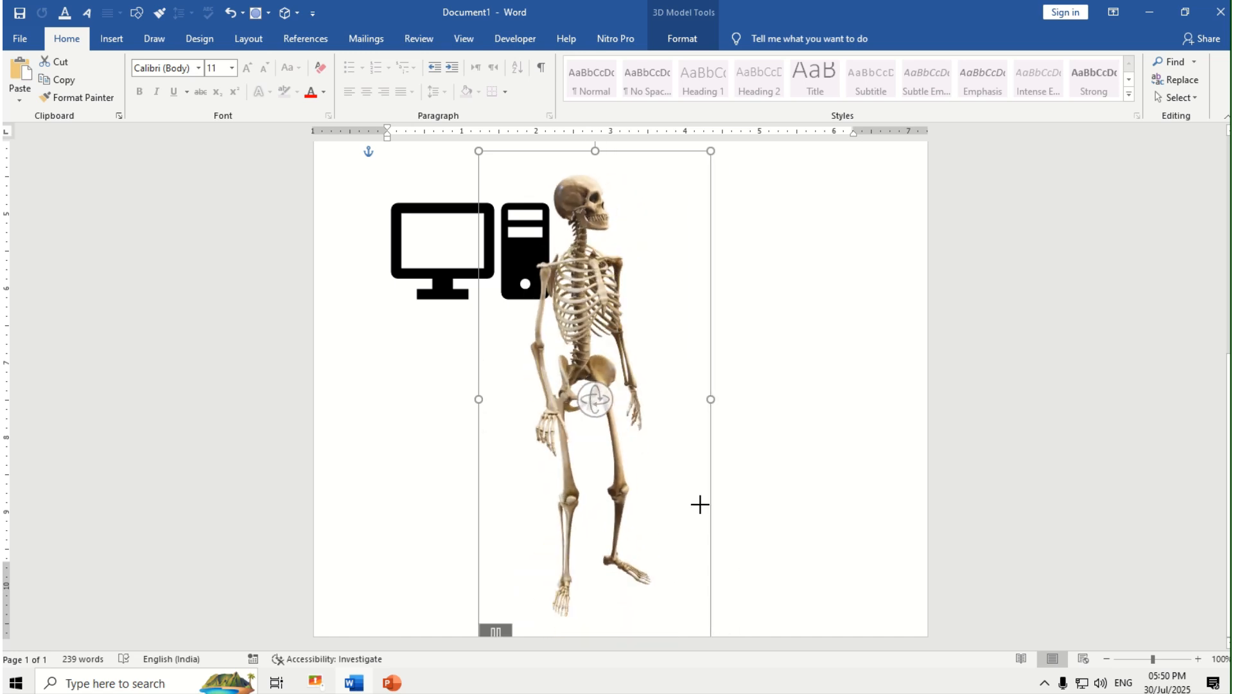
{"action": "left_click_drag", "start_coordinate": [589, 388], "coordinate": [573, 407]}
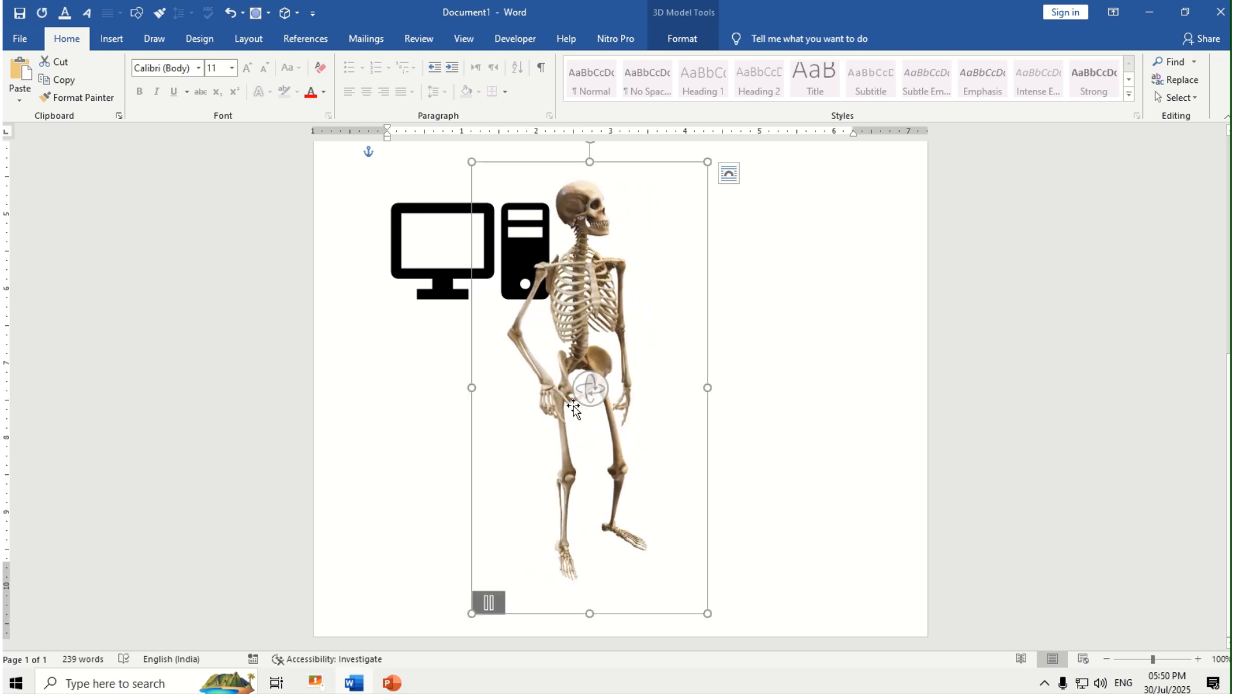
Step: Examine the animation scenes offered for the skeleton model without changing the scene
{"action": "left_click", "coordinate": [682, 39]}
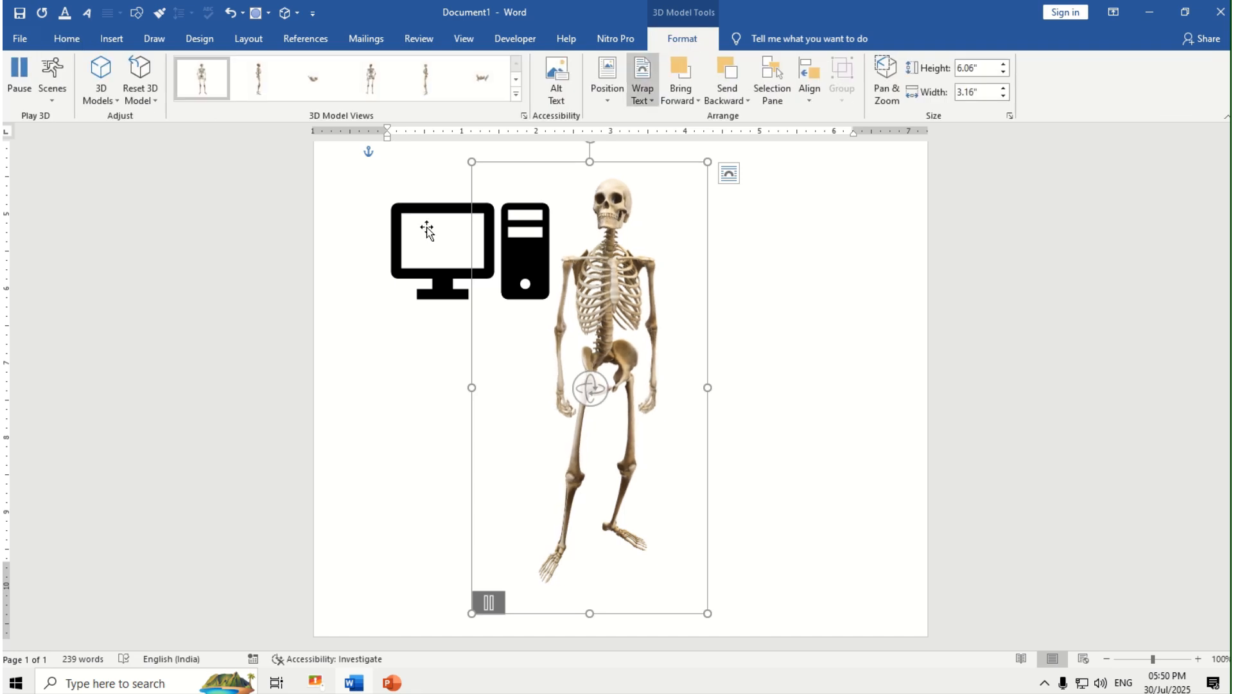
{"action": "left_click", "coordinate": [53, 94]}
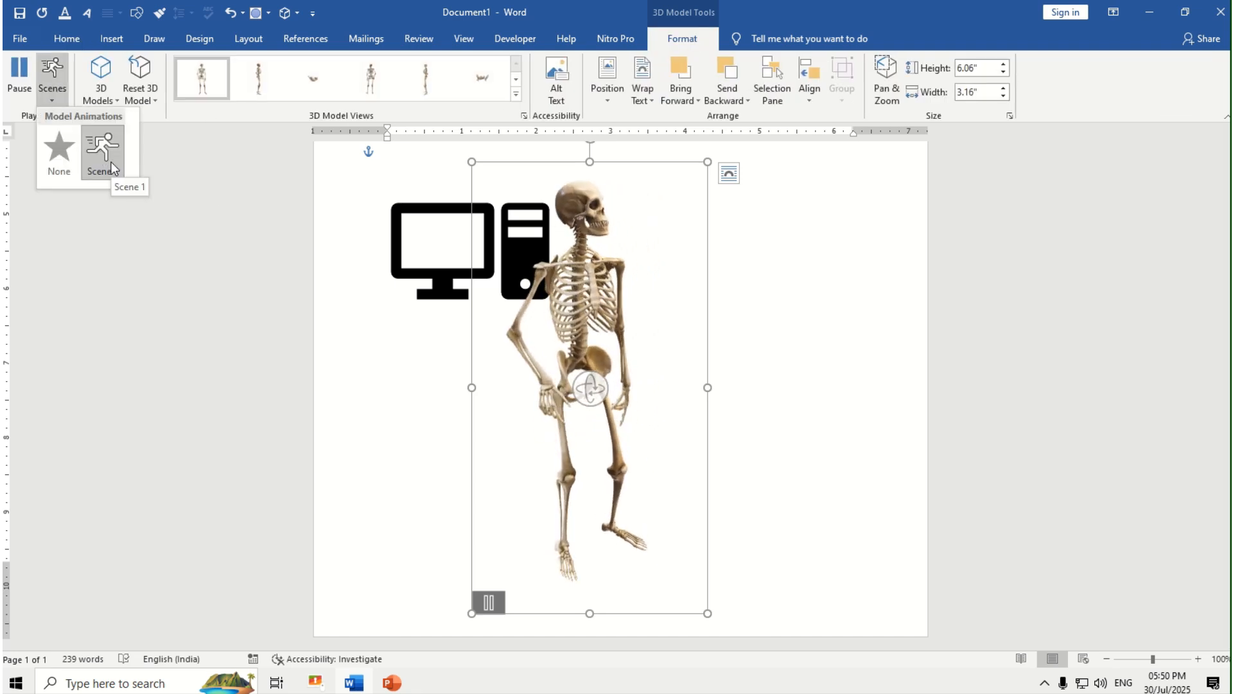
{"action": "left_click", "coordinate": [678, 352]}
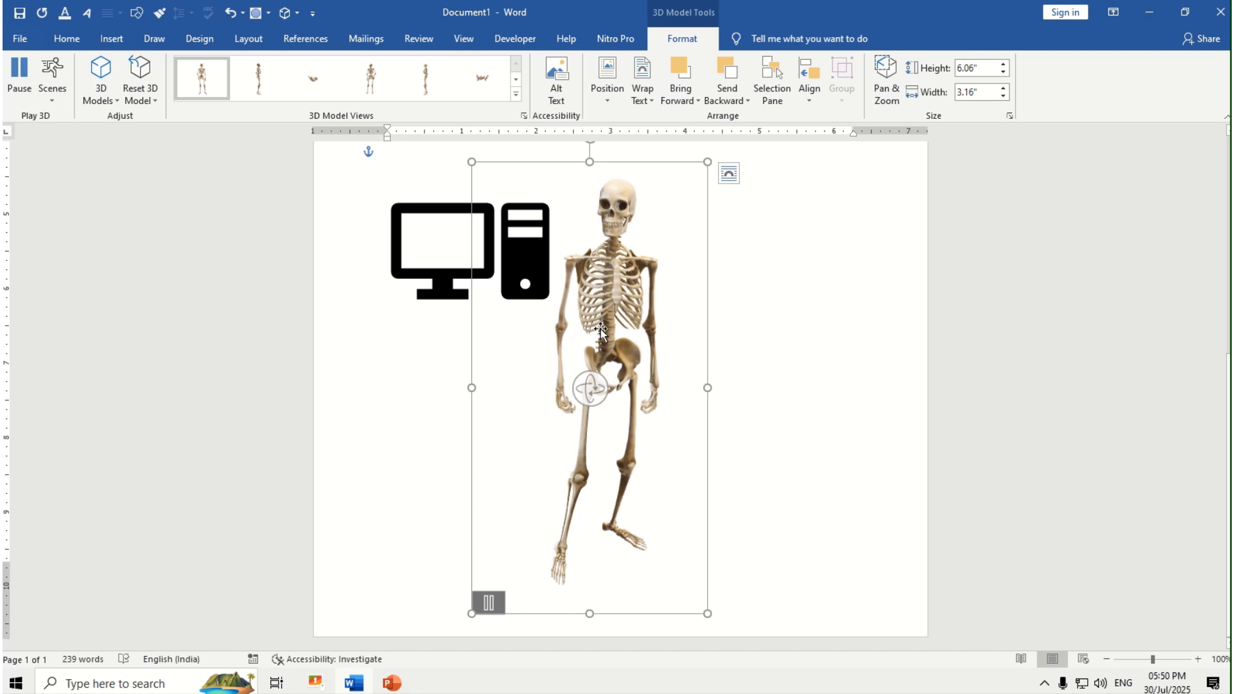
Step: Delete the skeleton model and insert the animated sitting brown-and-black dog with the paw print from All Animated Models
{"action": "key", "text": "Delete"}
{"action": "left_click", "coordinate": [112, 39]}
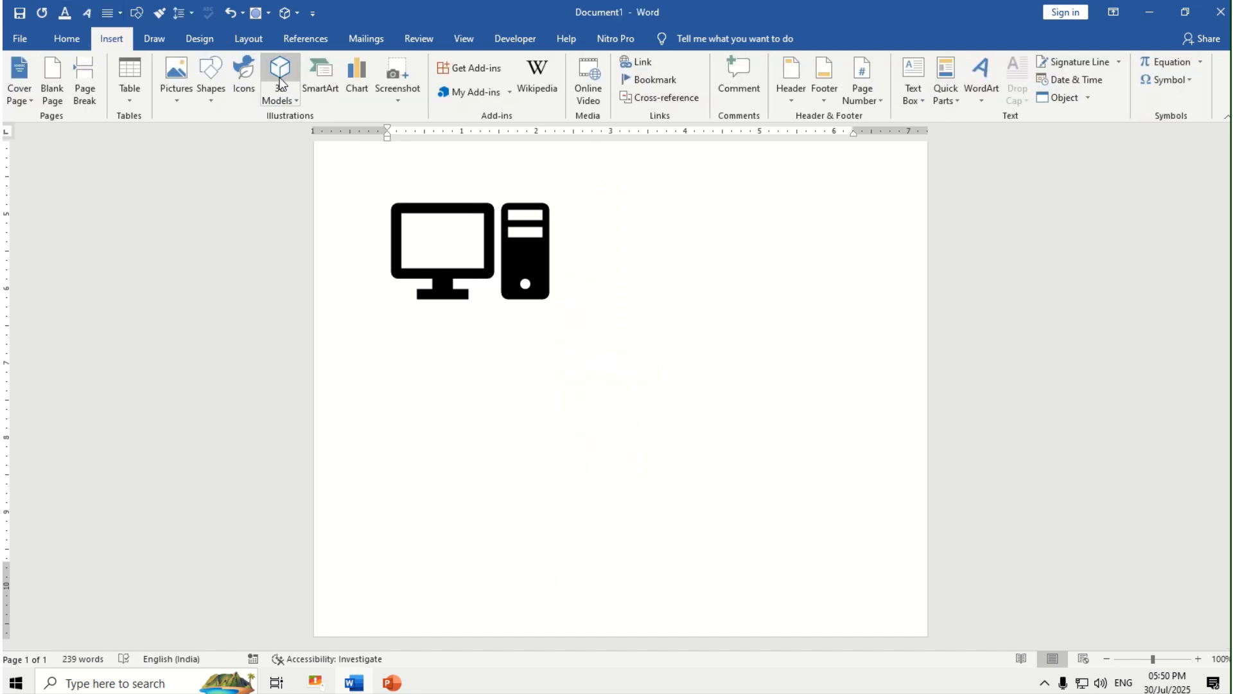
{"action": "left_click", "coordinate": [280, 72]}
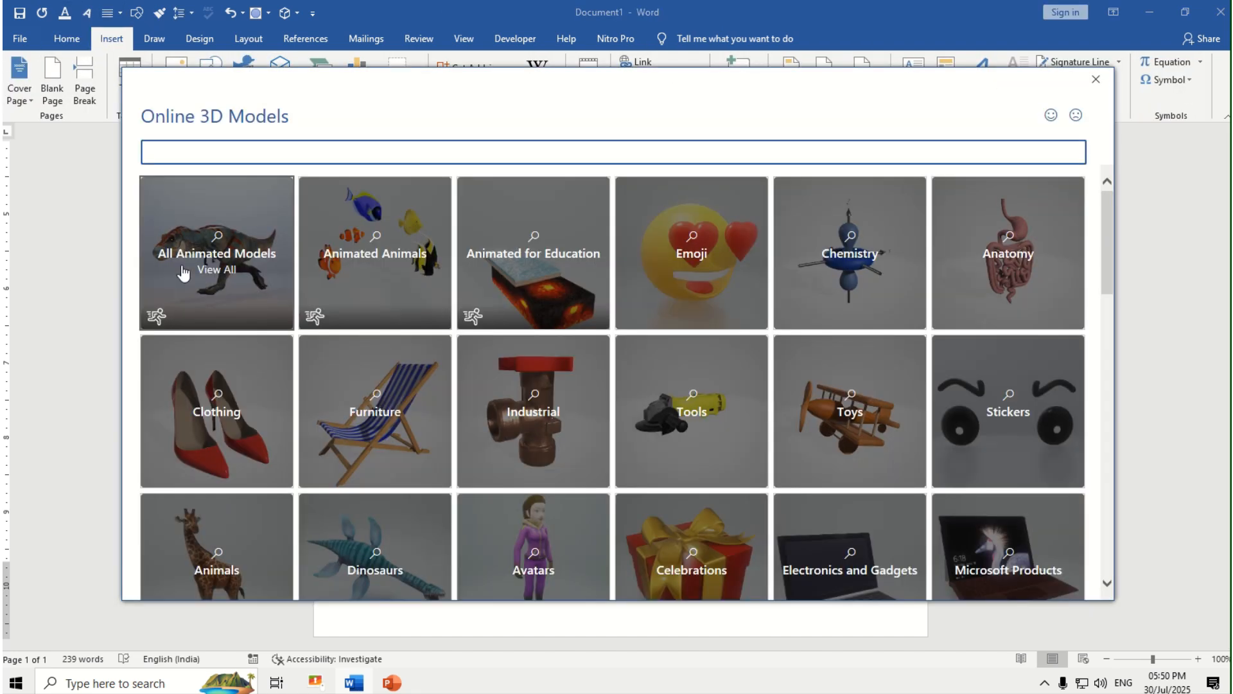
{"action": "left_click", "coordinate": [237, 239]}
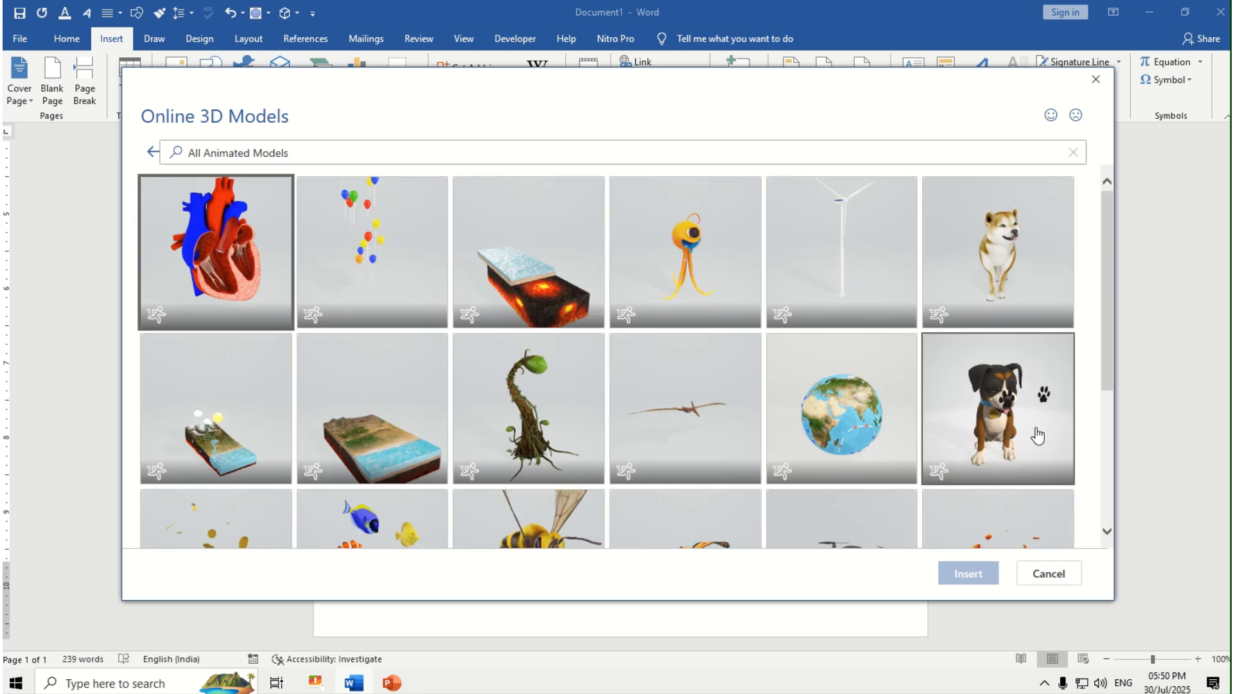
{"action": "left_click", "coordinate": [999, 419]}
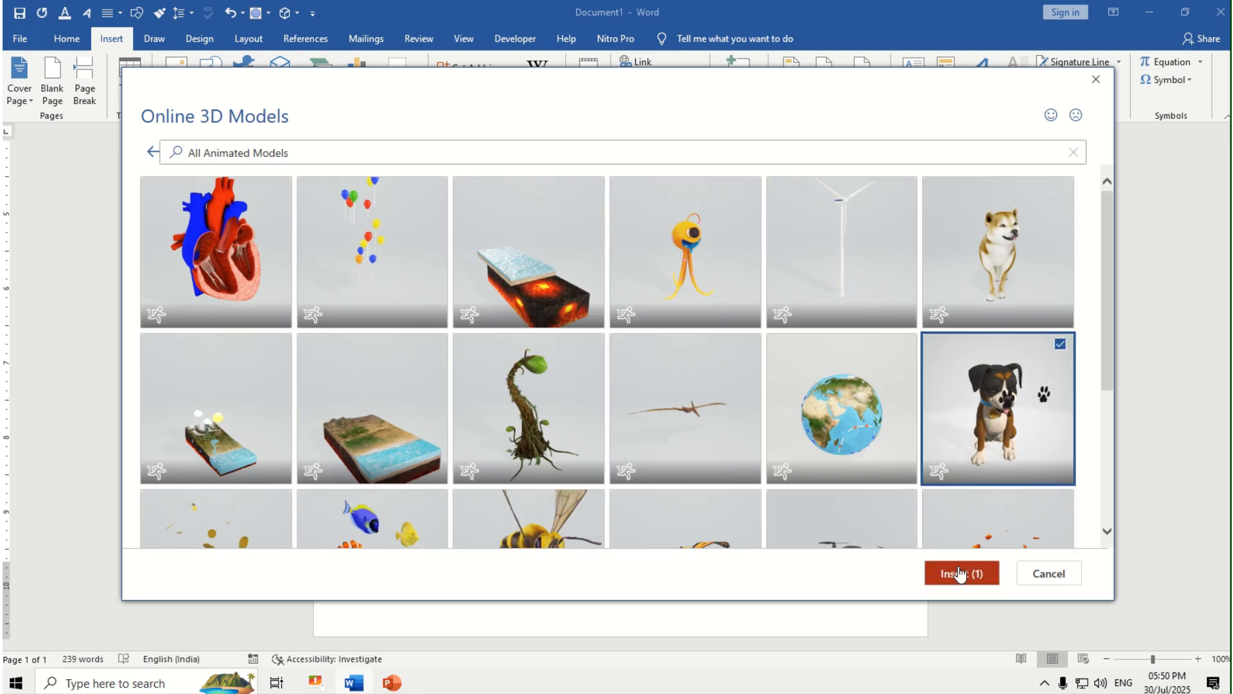
{"action": "left_click", "coordinate": [957, 571]}
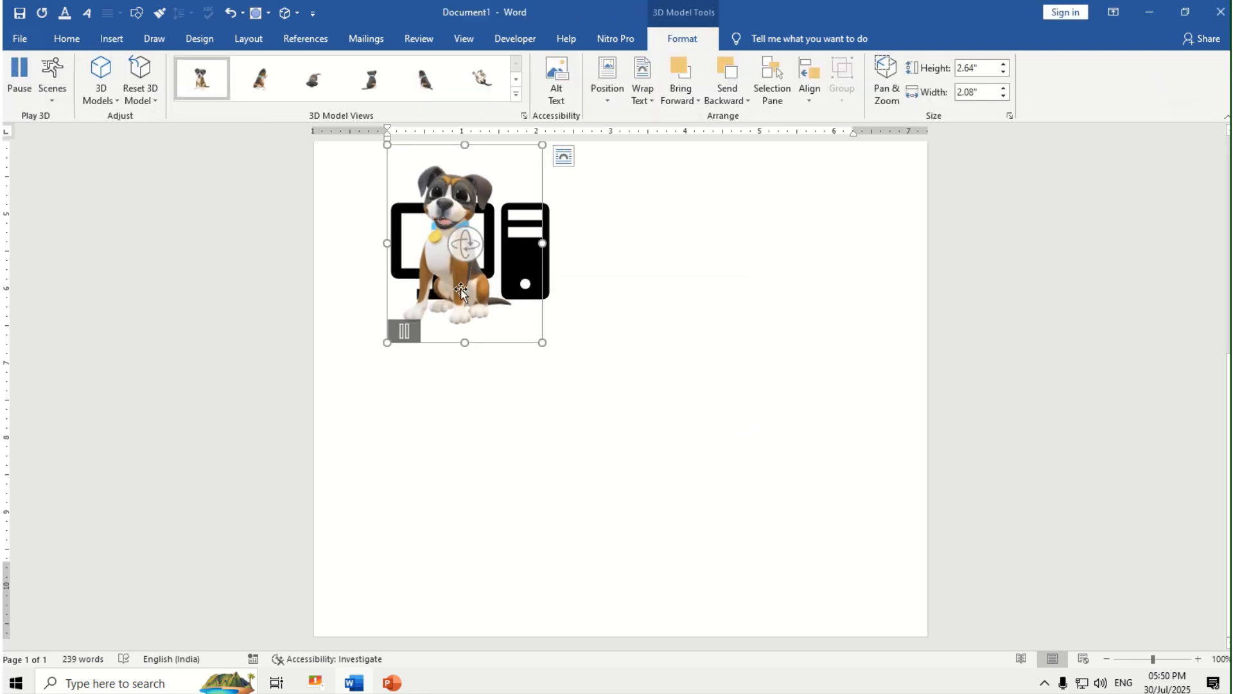
Step: Place the dog model to the right of the computer icon, enlarge it to about 5.29" by 4.16", and rotate it in 3D
{"action": "left_click_drag", "start_coordinate": [461, 290], "coordinate": [645, 391]}
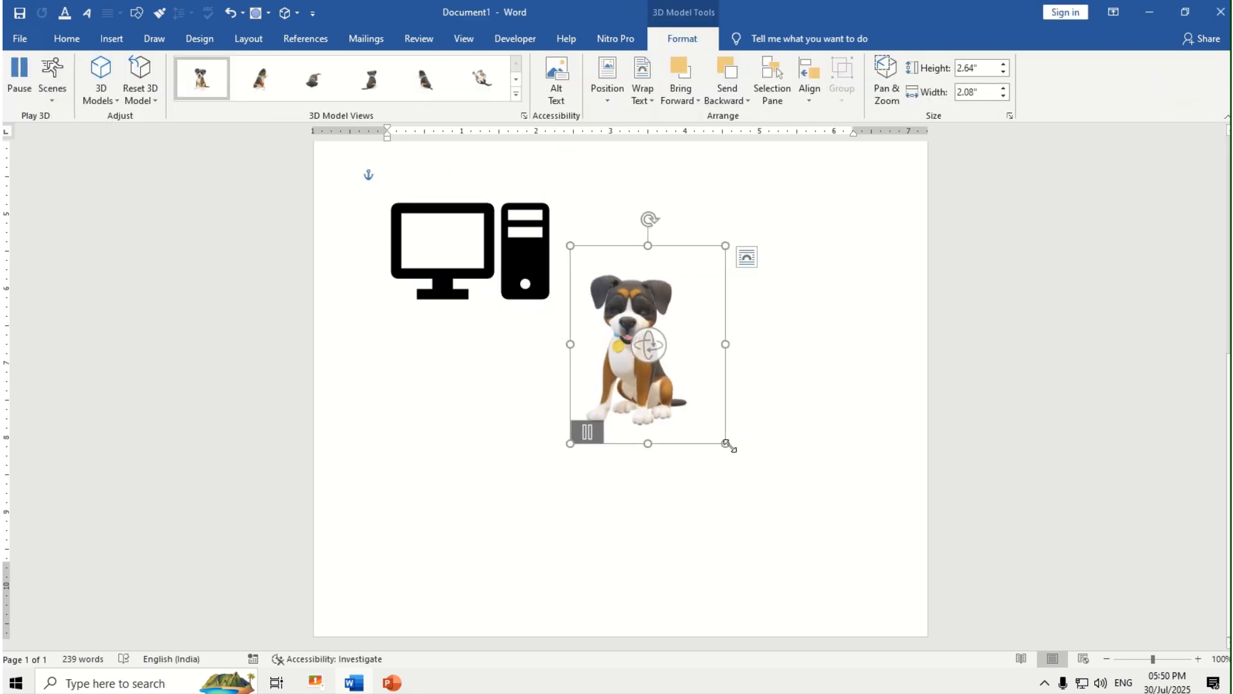
{"action": "left_click_drag", "start_coordinate": [726, 444], "coordinate": [881, 553]}
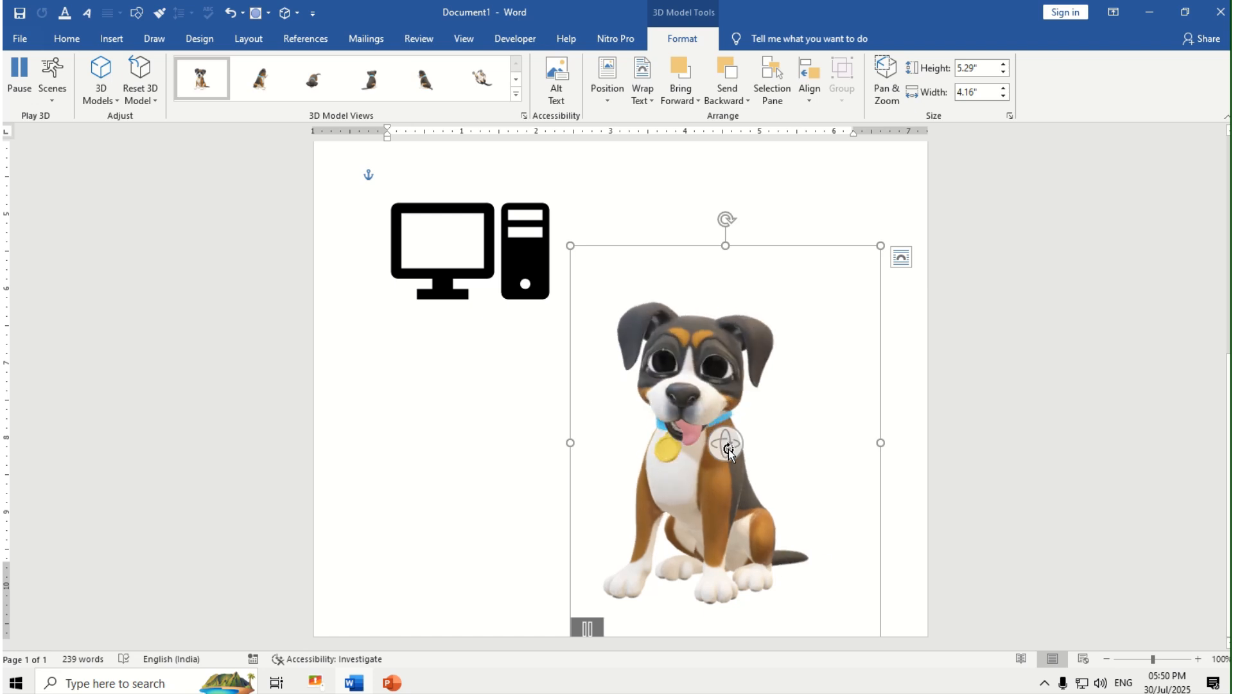
{"action": "left_click_drag", "start_coordinate": [727, 444], "coordinate": [613, 428]}
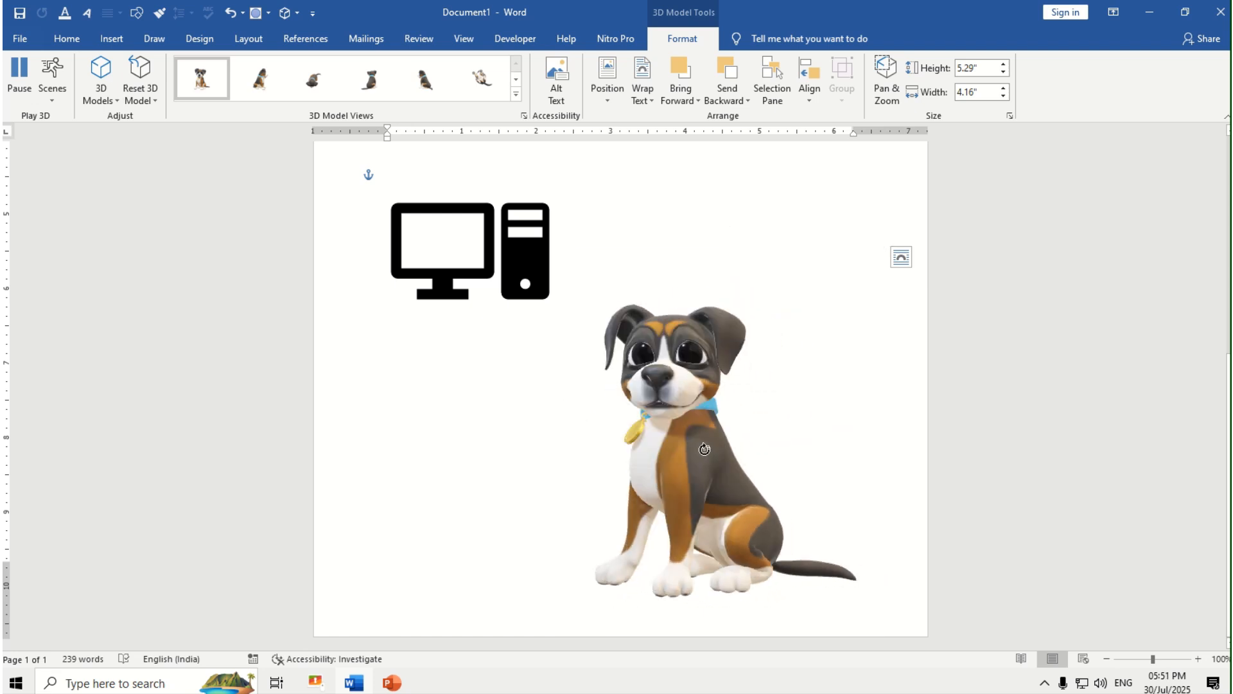
{"action": "left_click_drag", "start_coordinate": [716, 476], "coordinate": [708, 404]}
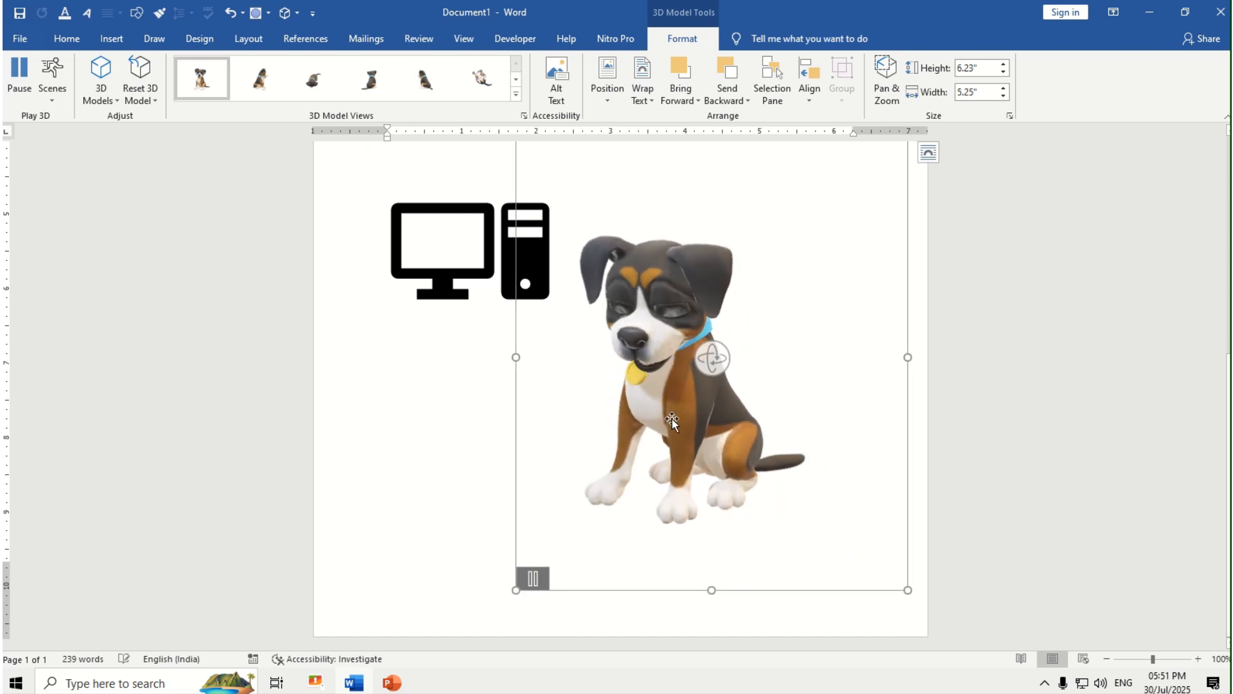
Step: Set the dog model's animation to Scene 4, and switch it to another scene further down the list
{"action": "left_click", "coordinate": [51, 97]}
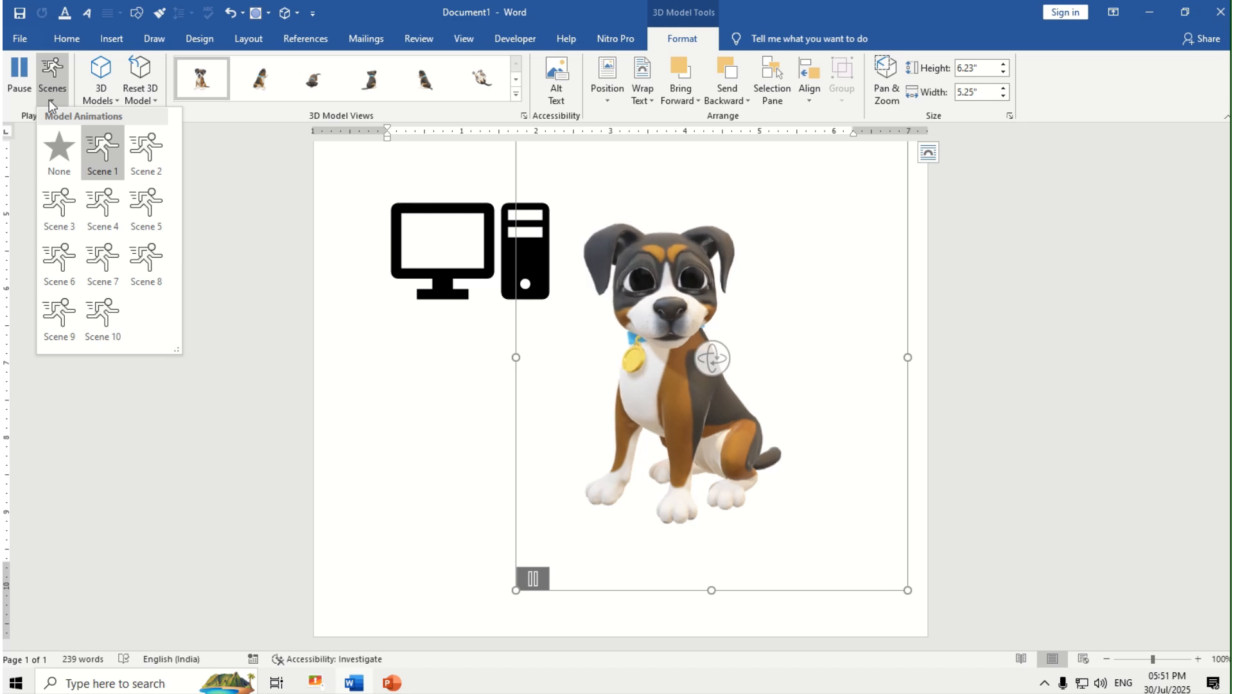
{"action": "left_click", "coordinate": [102, 215]}
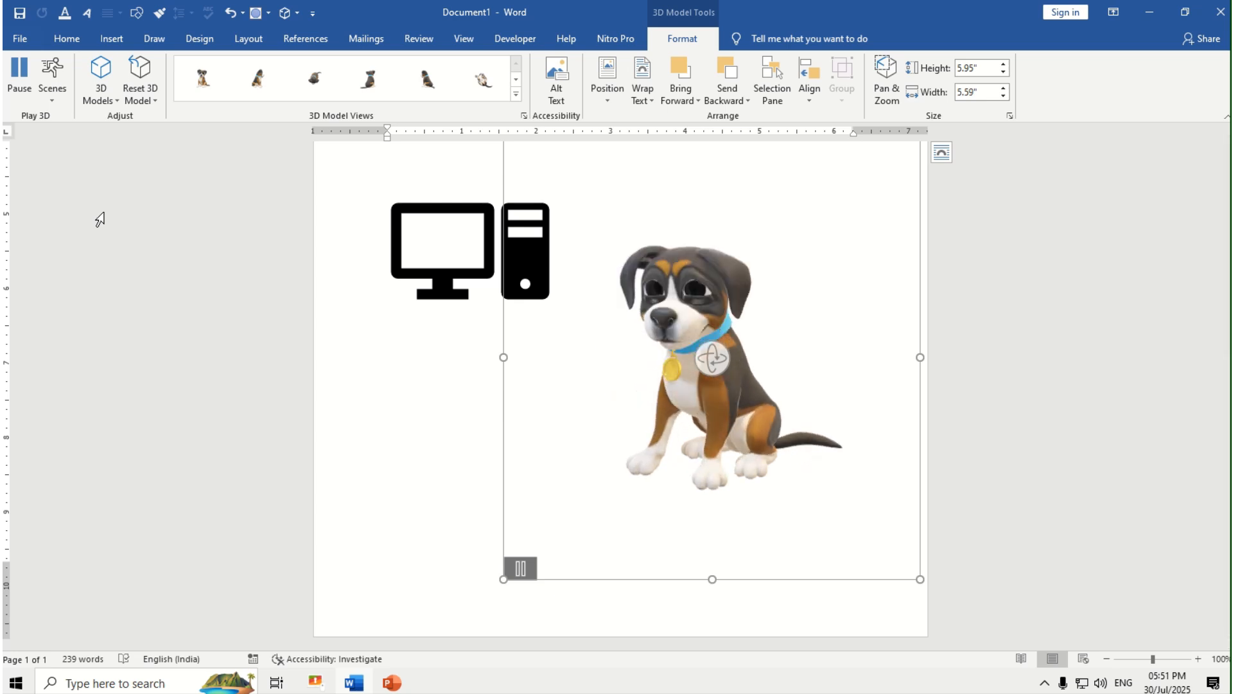
{"action": "left_click", "coordinate": [52, 72]}
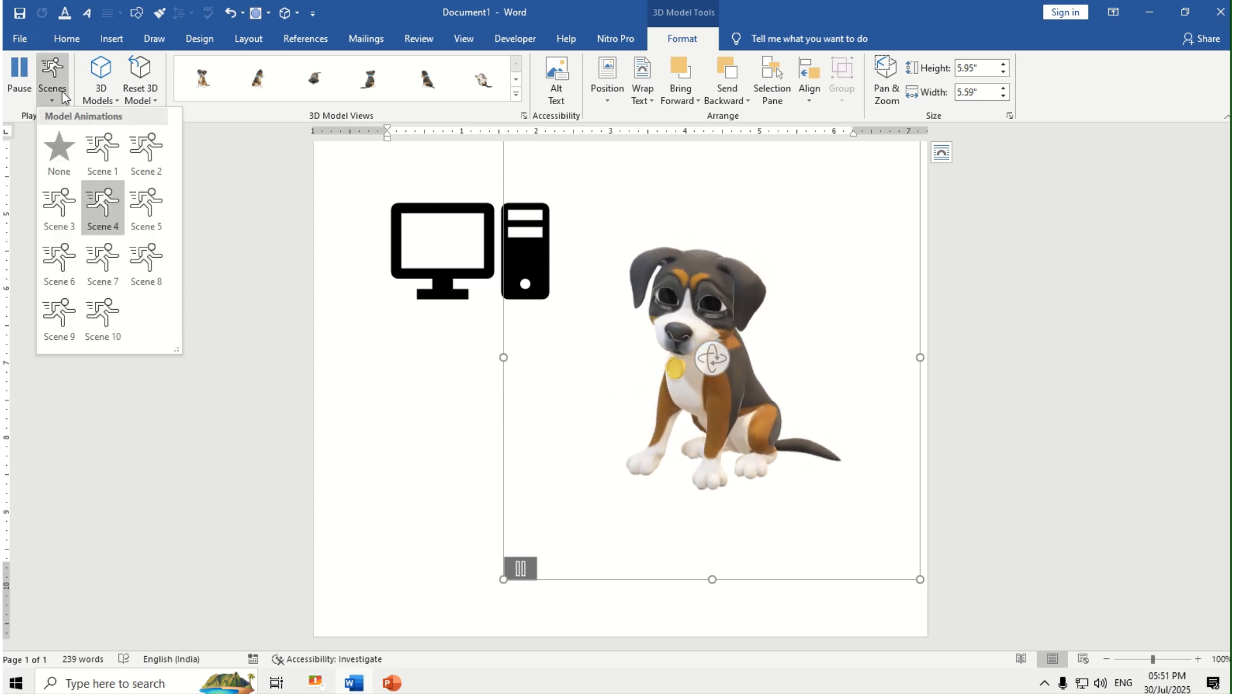
{"action": "left_click", "coordinate": [127, 286]}
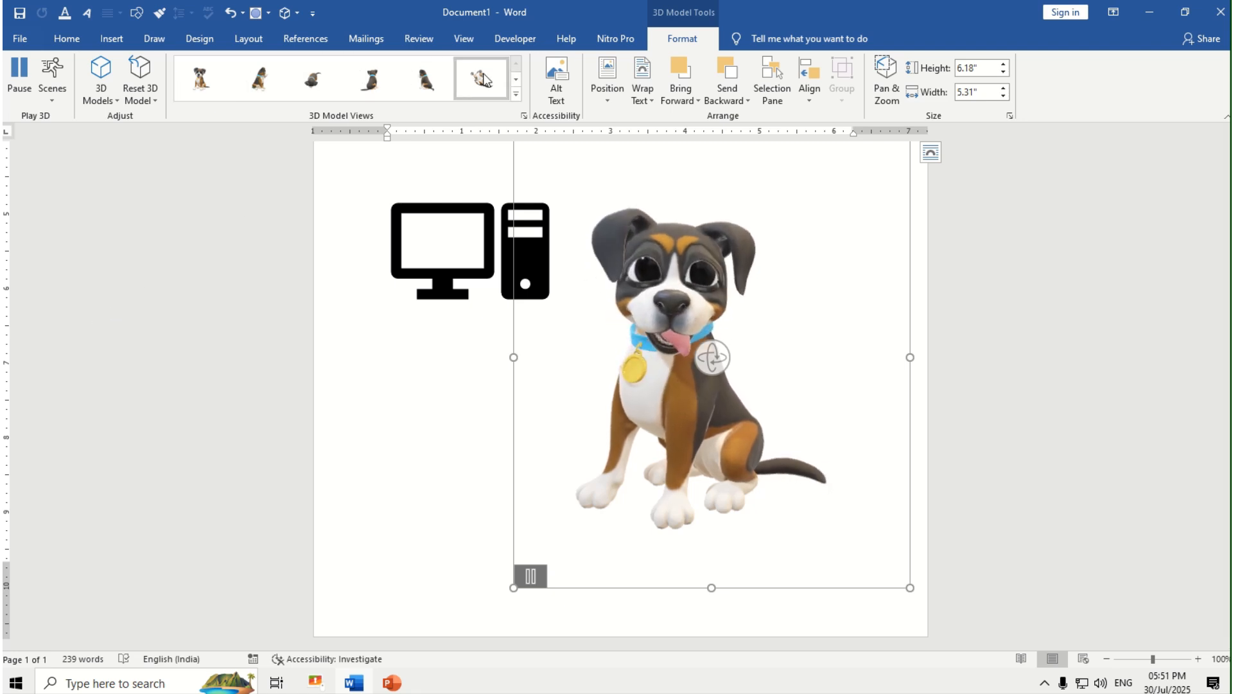
Step: Try the preset back and front views on the dog model, and tilt it forward slightly in 3D
{"action": "left_click", "coordinate": [260, 80]}
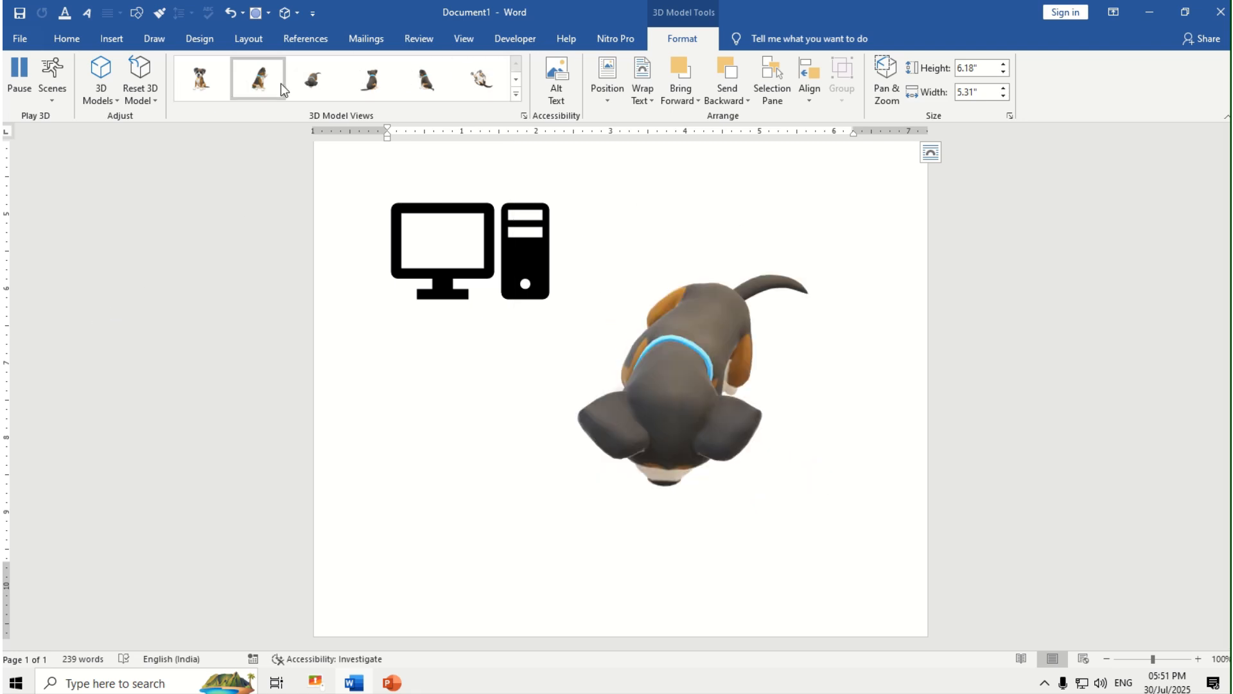
{"action": "left_click", "coordinate": [210, 82]}
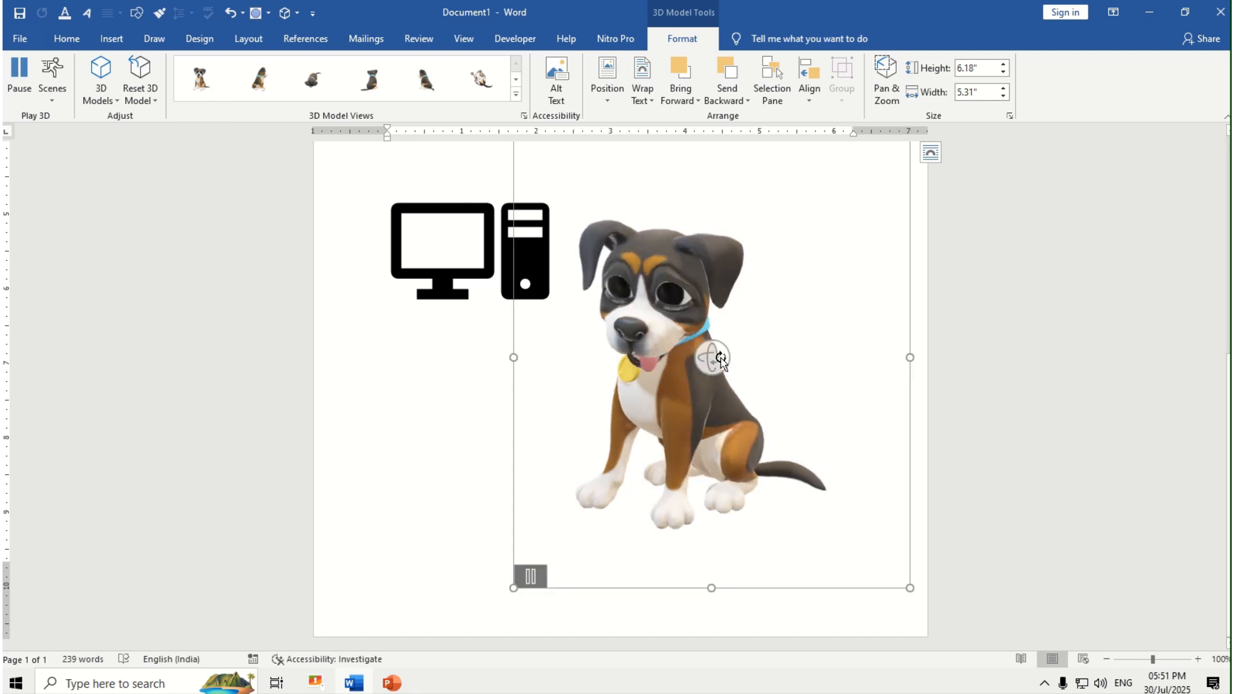
{"action": "left_click_drag", "start_coordinate": [715, 359], "coordinate": [718, 418]}
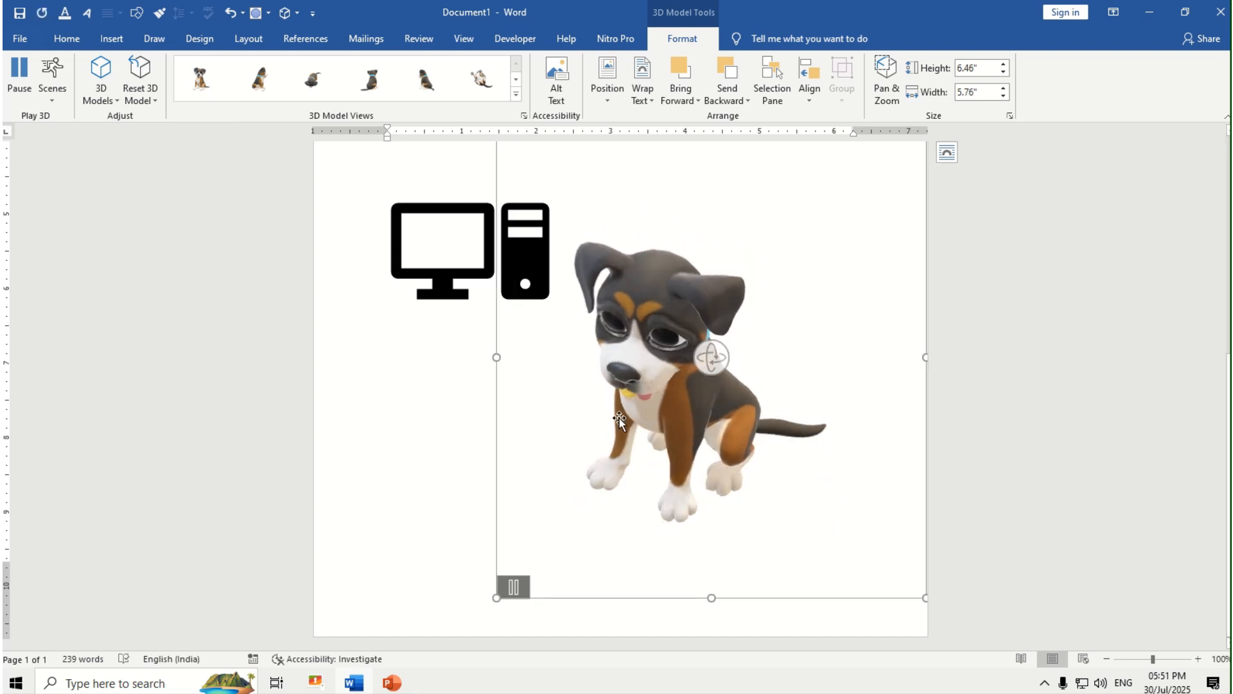
Step: Deselect the dog model and insert a blank page with the cursor below the computer icon
{"action": "left_click", "coordinate": [475, 429]}
{"action": "left_click", "coordinate": [112, 38]}
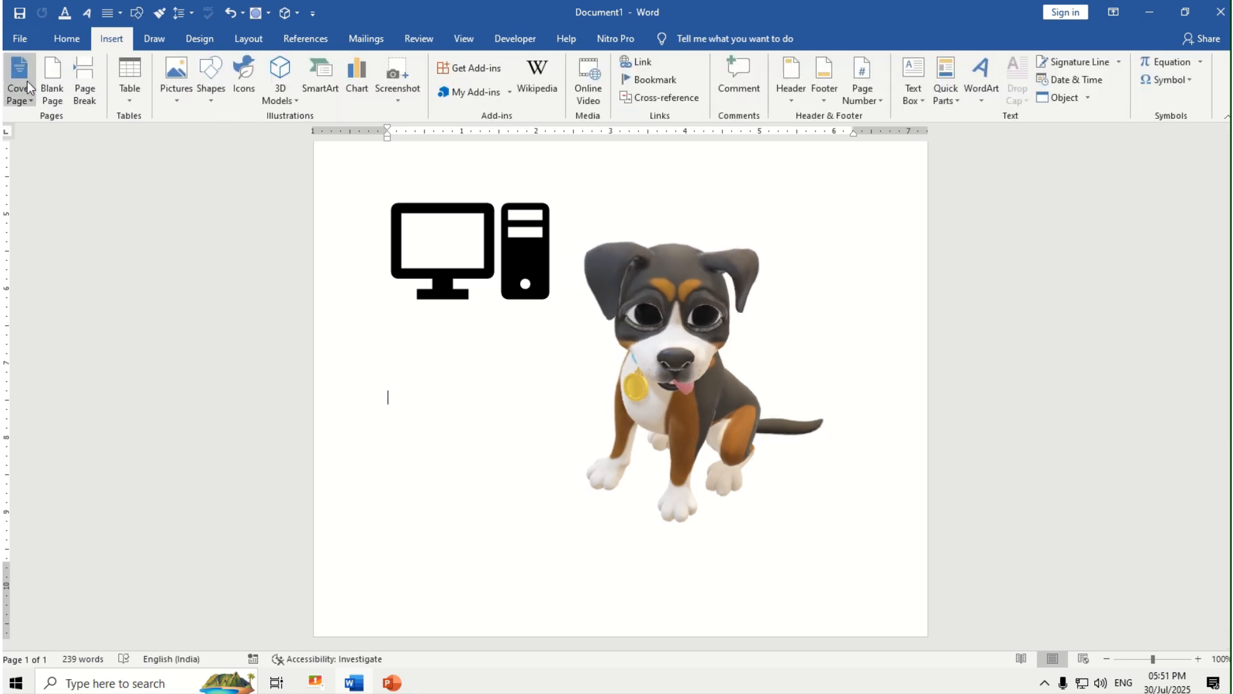
{"action": "left_click", "coordinate": [49, 90]}
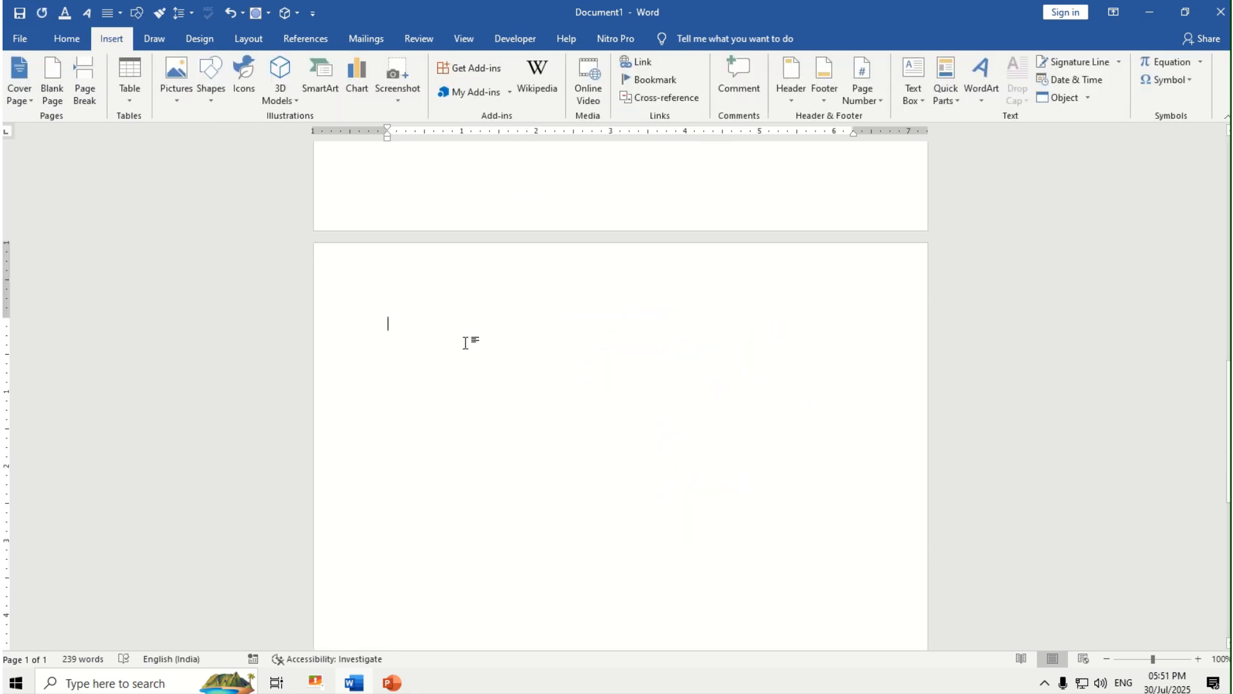
Step: Insert a Basic Cycle SmartArt graphic on the new page and enter "u6" in its top circle
{"action": "left_click", "coordinate": [326, 85]}
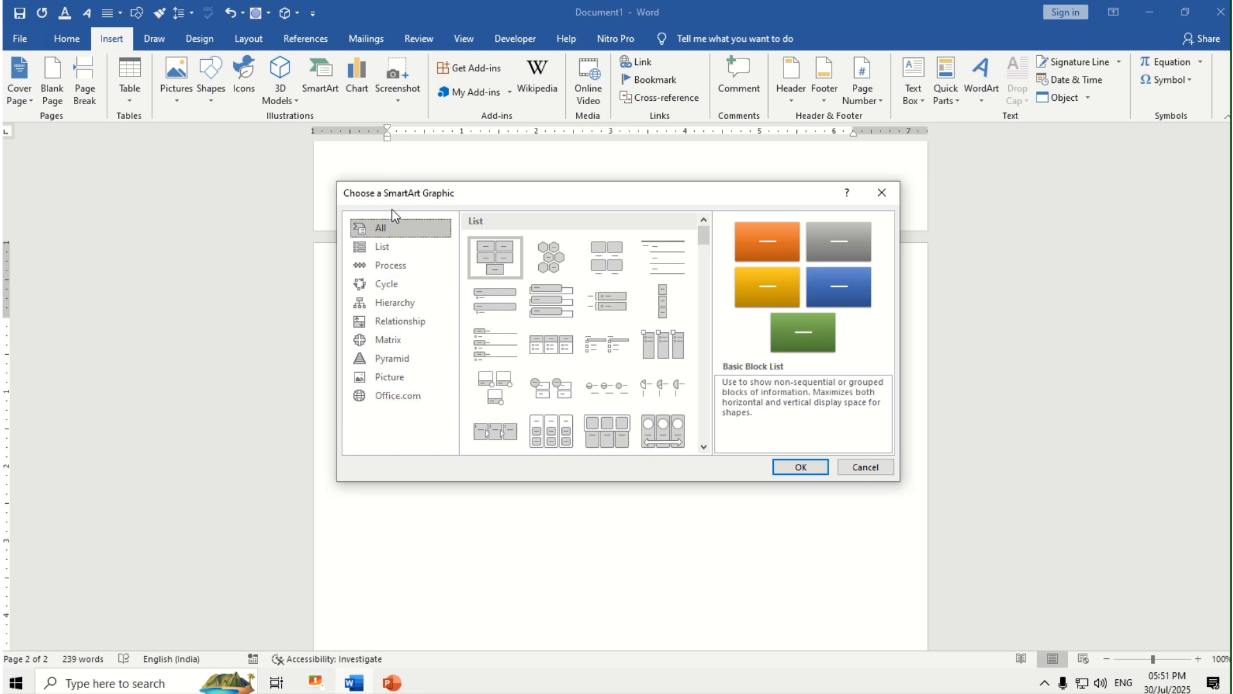
{"action": "left_click", "coordinate": [393, 288]}
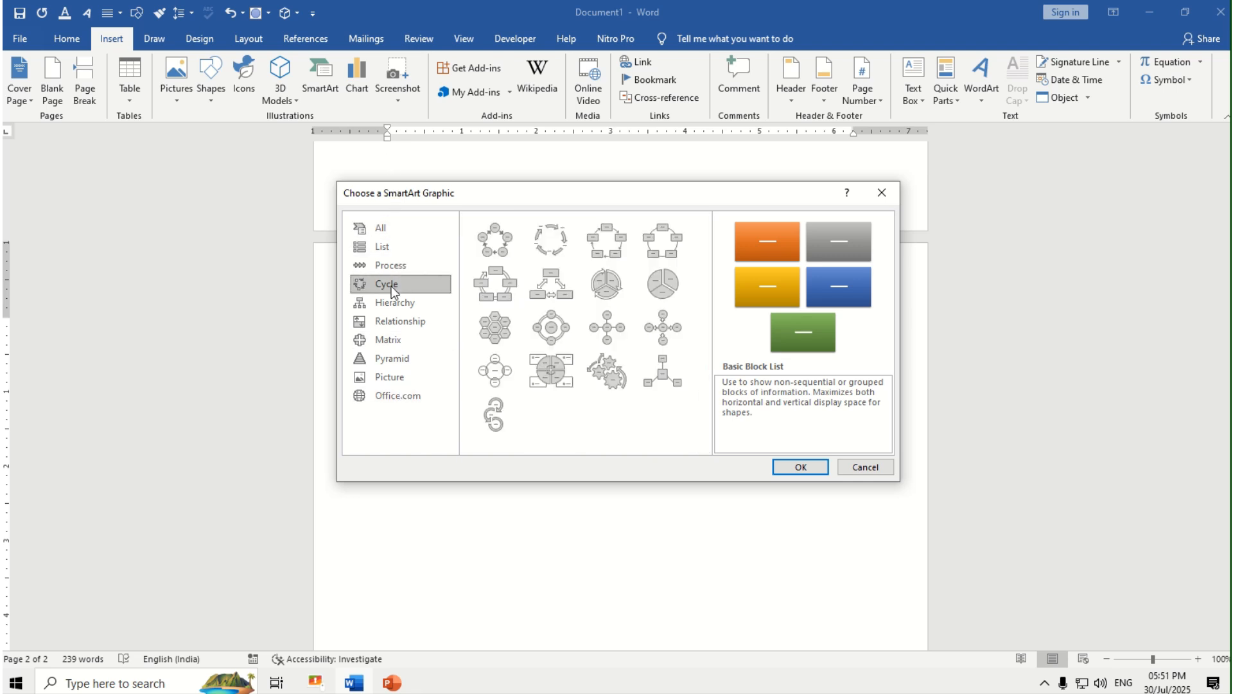
{"action": "left_click", "coordinate": [507, 250]}
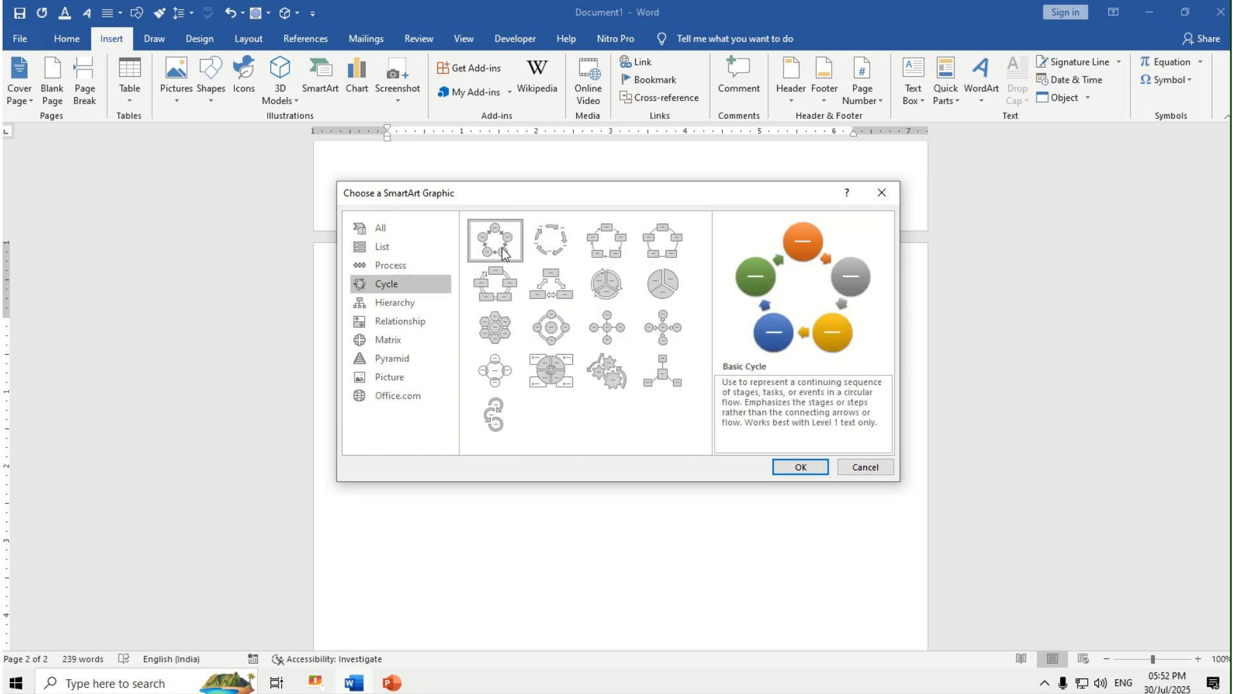
{"action": "left_click", "coordinate": [780, 472]}
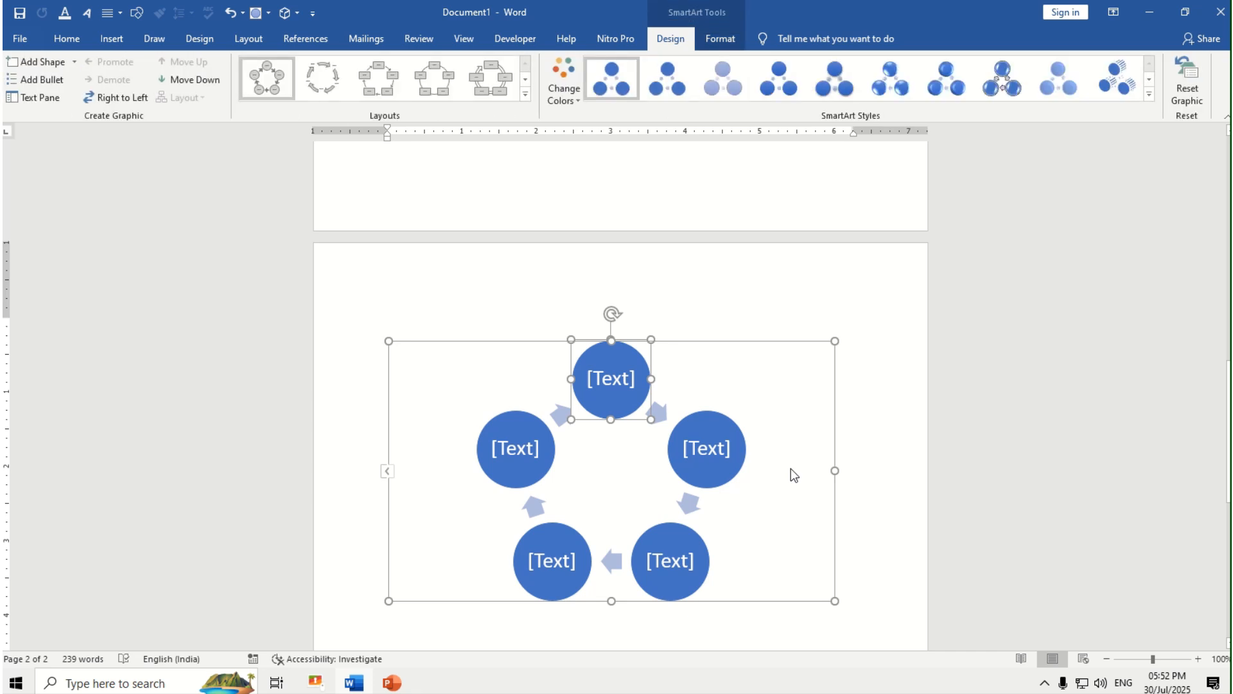
{"action": "scroll", "coordinate": [791, 468], "scroll_direction": "down", "scroll_amount": 3}
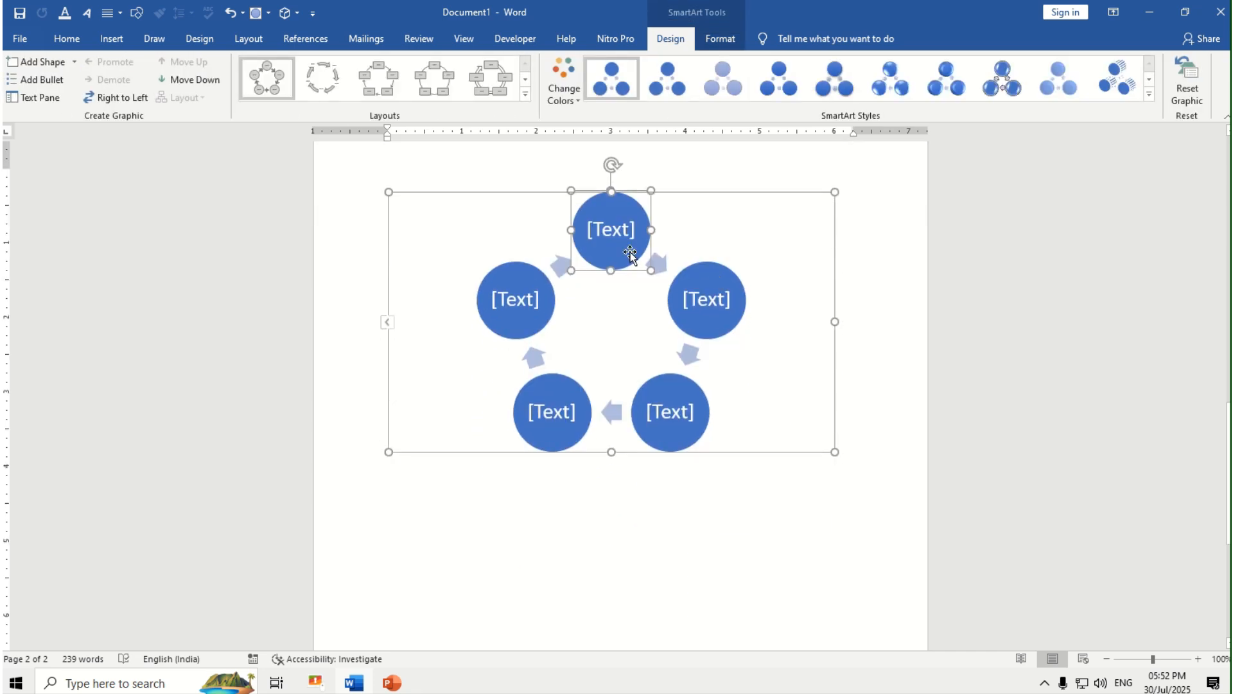
{"action": "type", "text": "u6"}
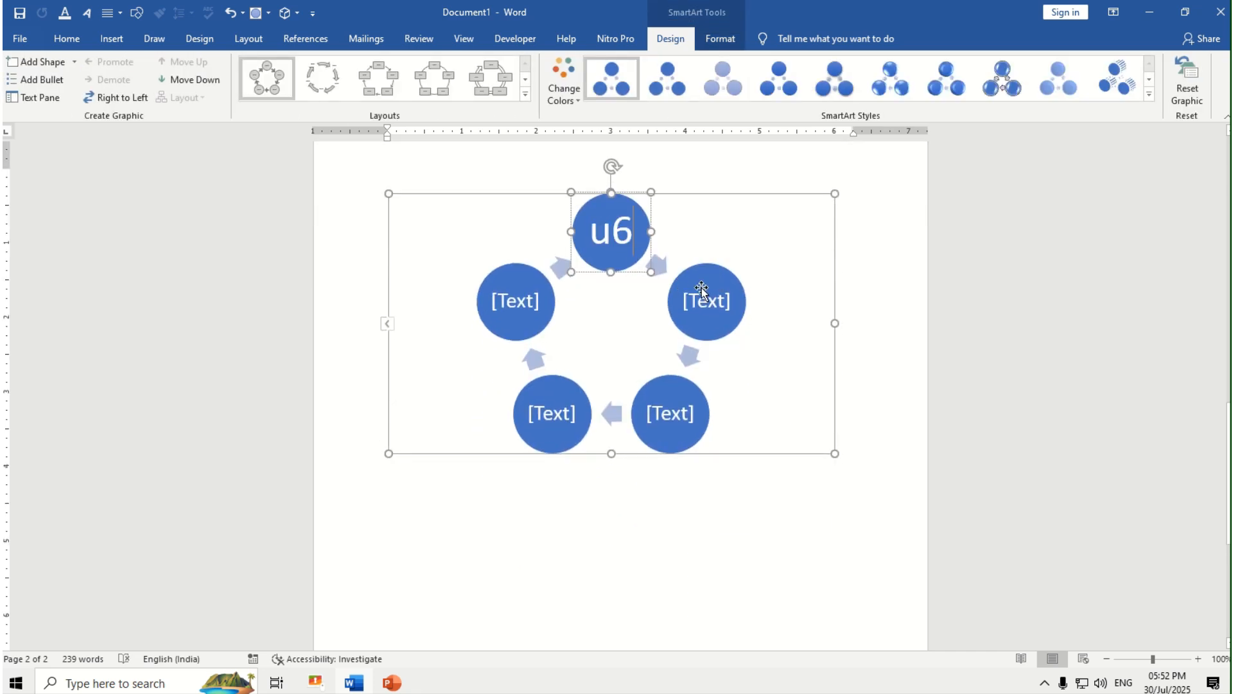
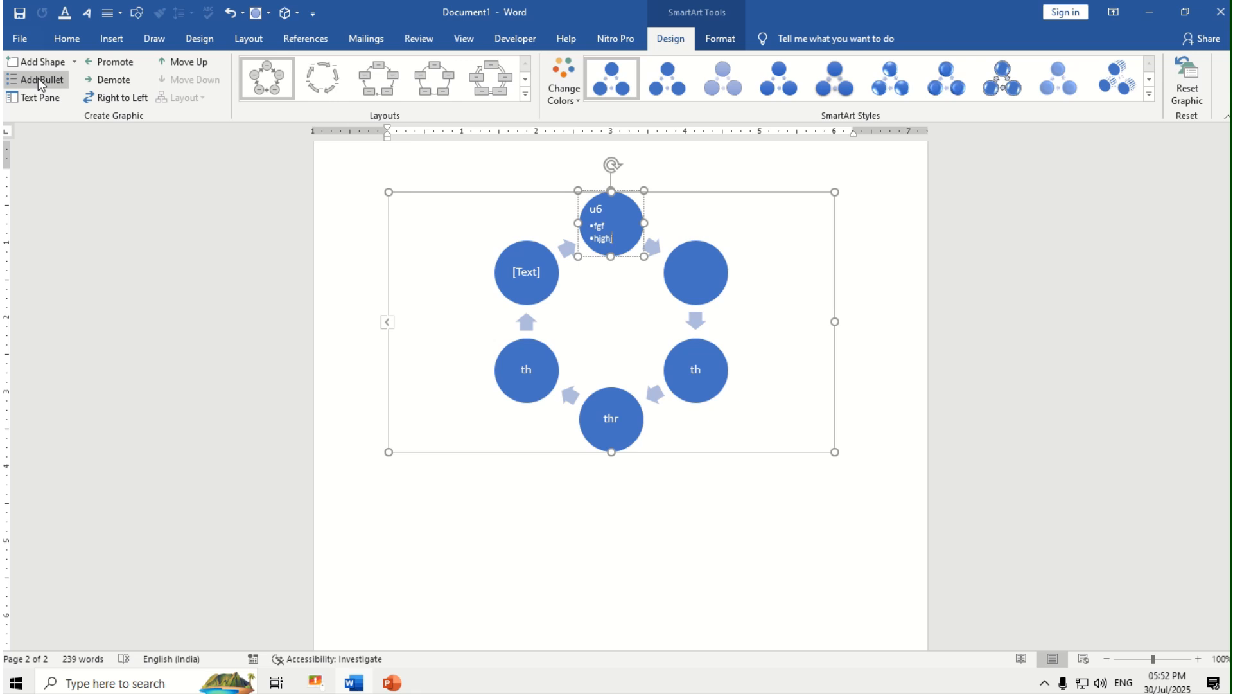
Step: Show the SmartArt graphic's text outline, select the "thr" entry, and hide the outline again
{"action": "left_click", "coordinate": [41, 97]}
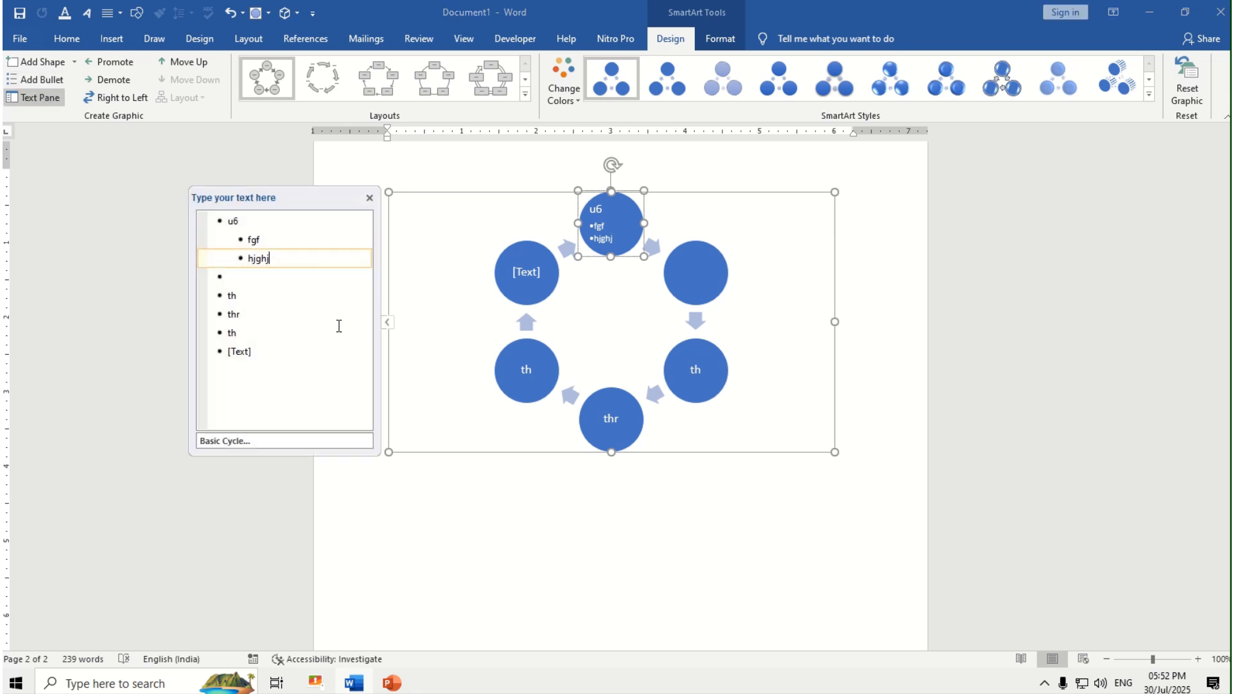
{"action": "left_click", "coordinate": [243, 313]}
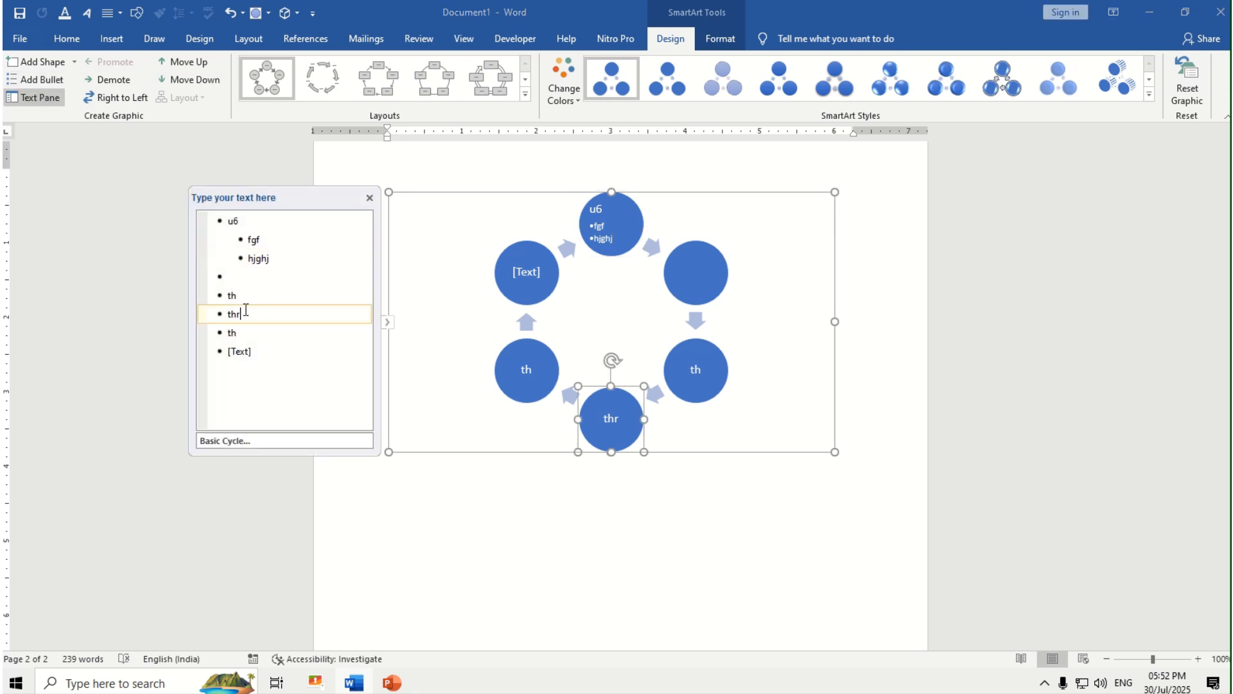
{"action": "left_click", "coordinate": [369, 198]}
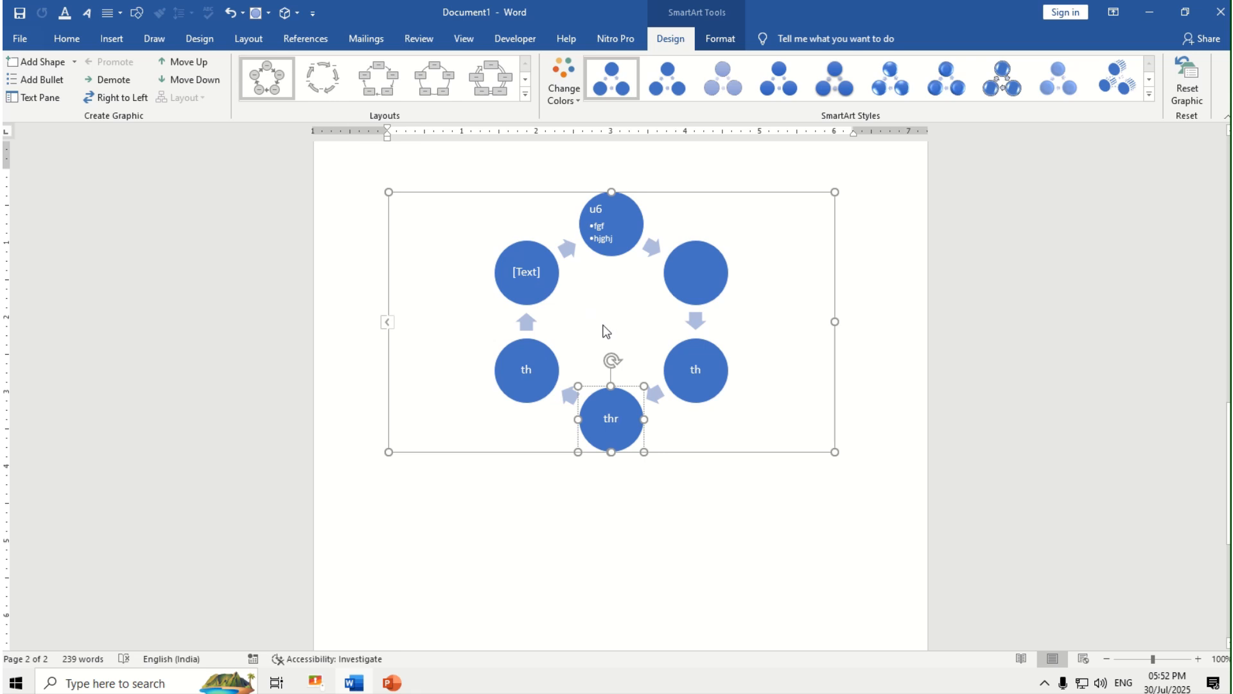
Step: Reverse the cycle's direction to right to left and reorder the "th" circle following "thr" to the end of the cycle
{"action": "left_click", "coordinate": [117, 100]}
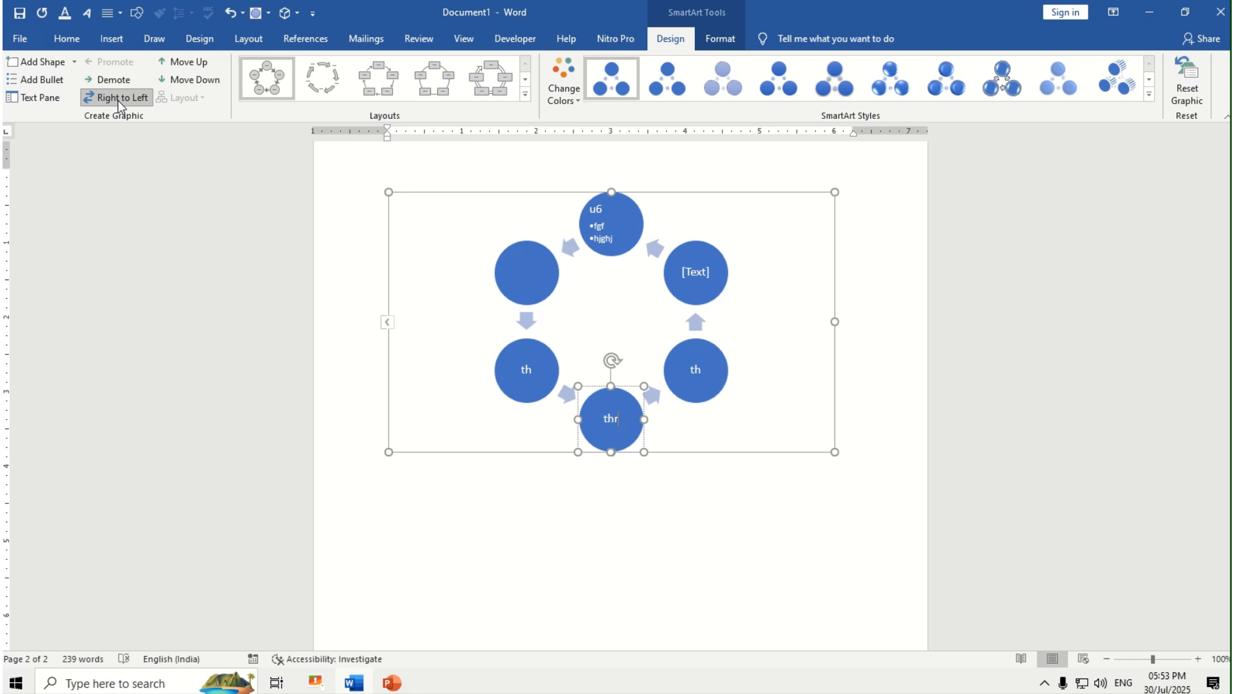
{"action": "left_click", "coordinate": [699, 349]}
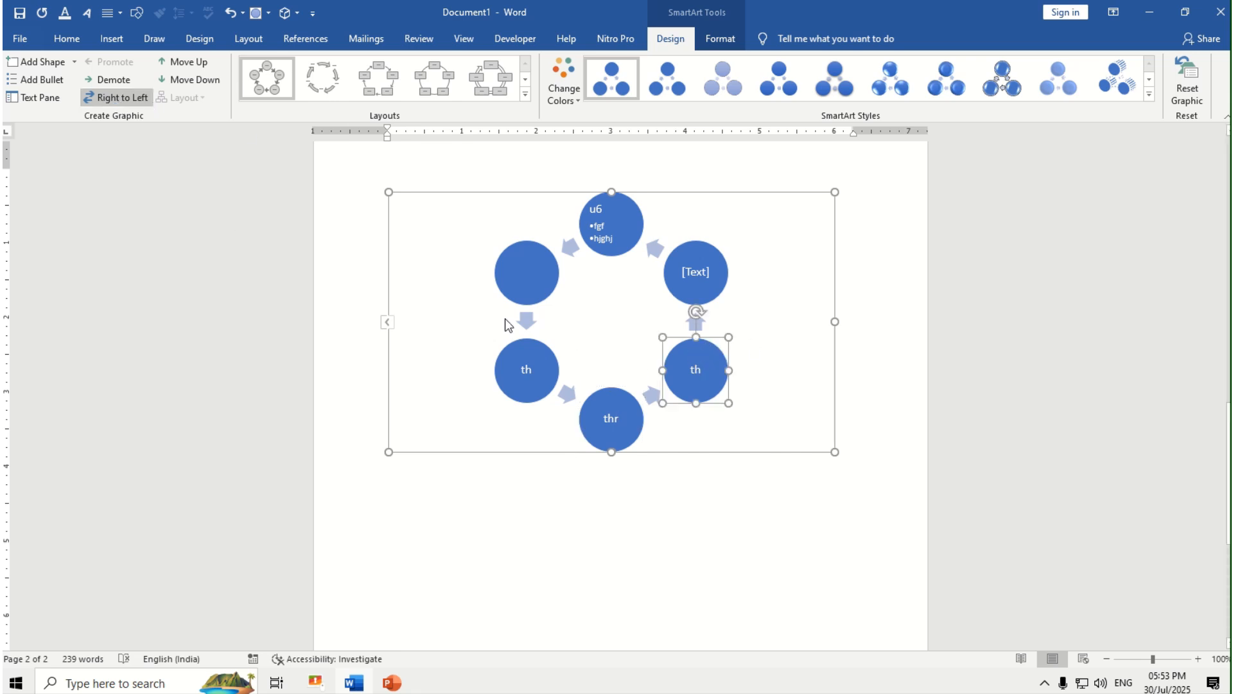
{"action": "left_click", "coordinate": [195, 65]}
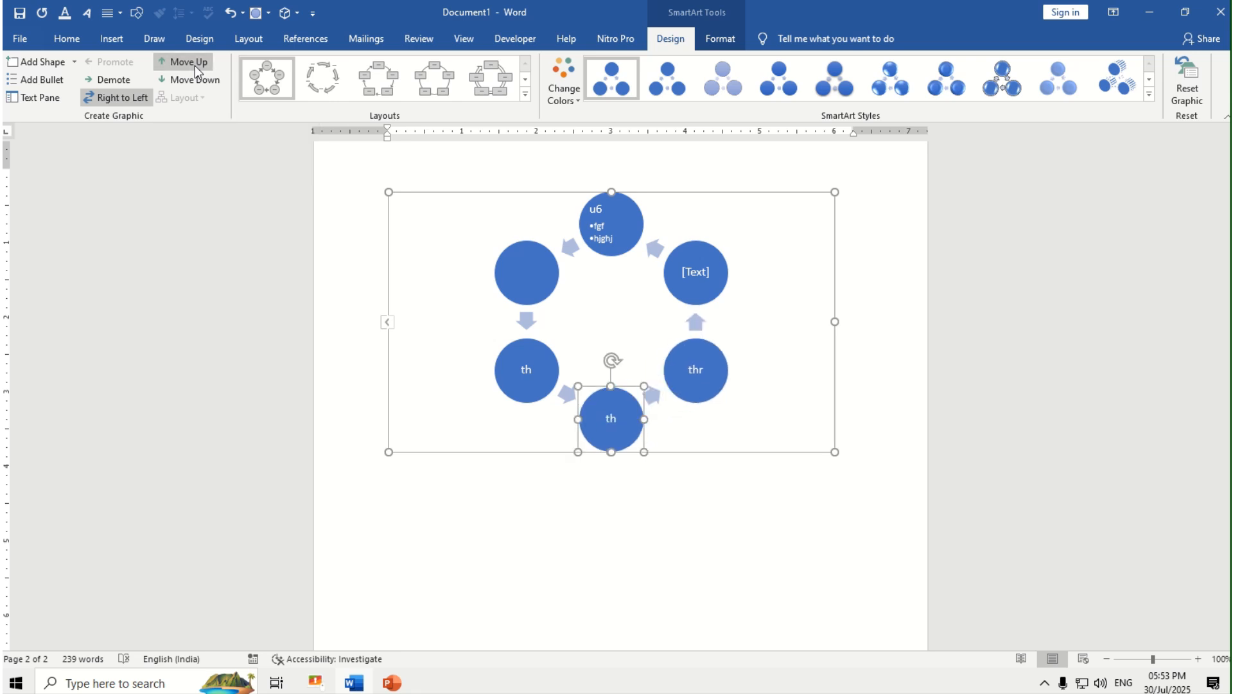
{"action": "left_click", "coordinate": [198, 80]}
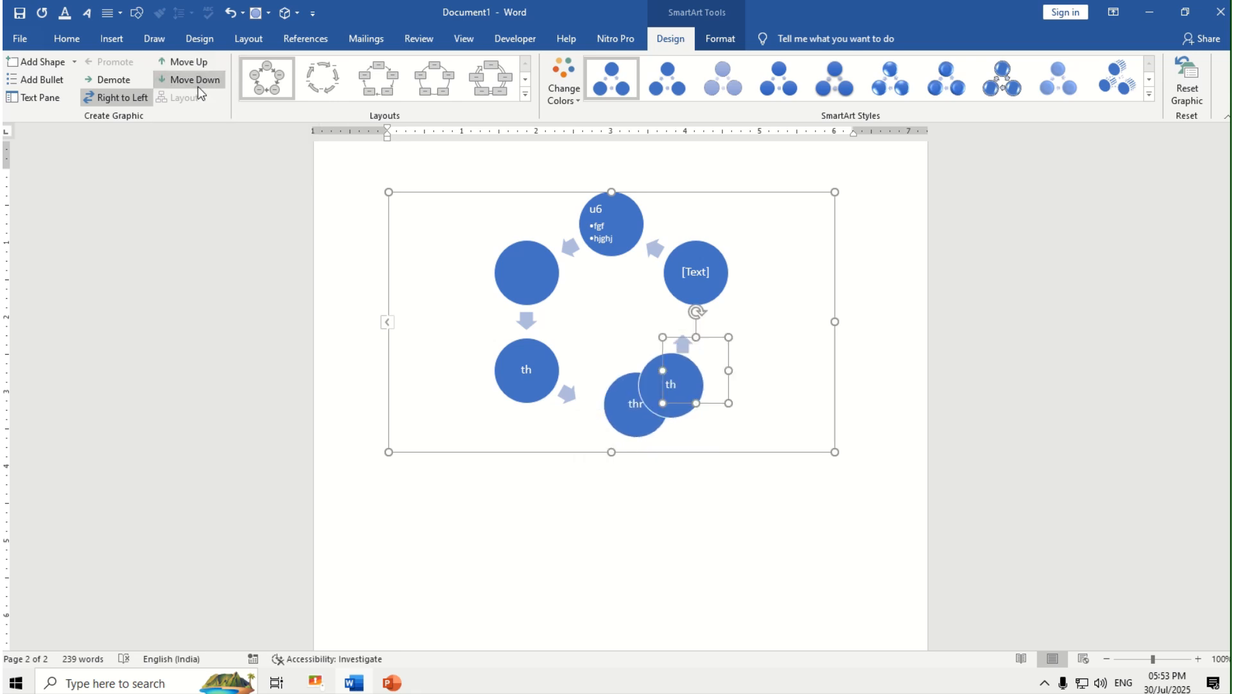
{"action": "left_click", "coordinate": [198, 80]}
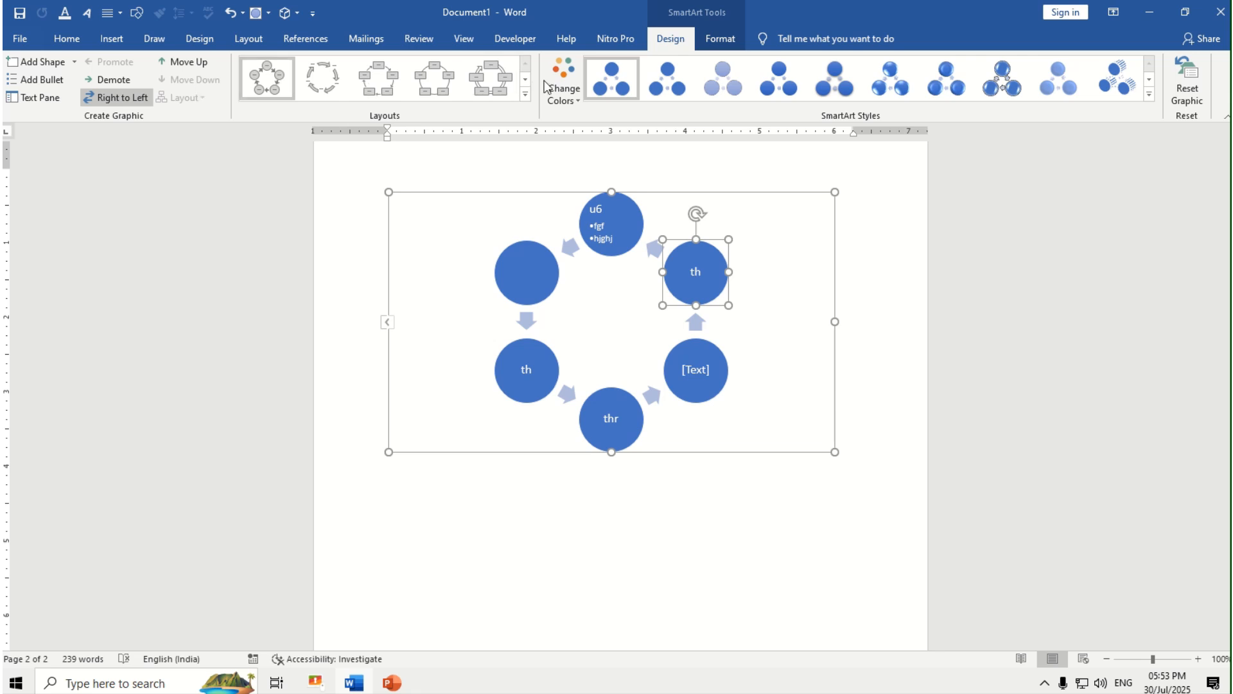
Step: Change the SmartArt to the cycle layout with rounded rectangles and thin curved arrows, and apply the orange-to-grey colour variation
{"action": "left_click", "coordinate": [525, 95]}
{"action": "left_click", "coordinate": [382, 83]}
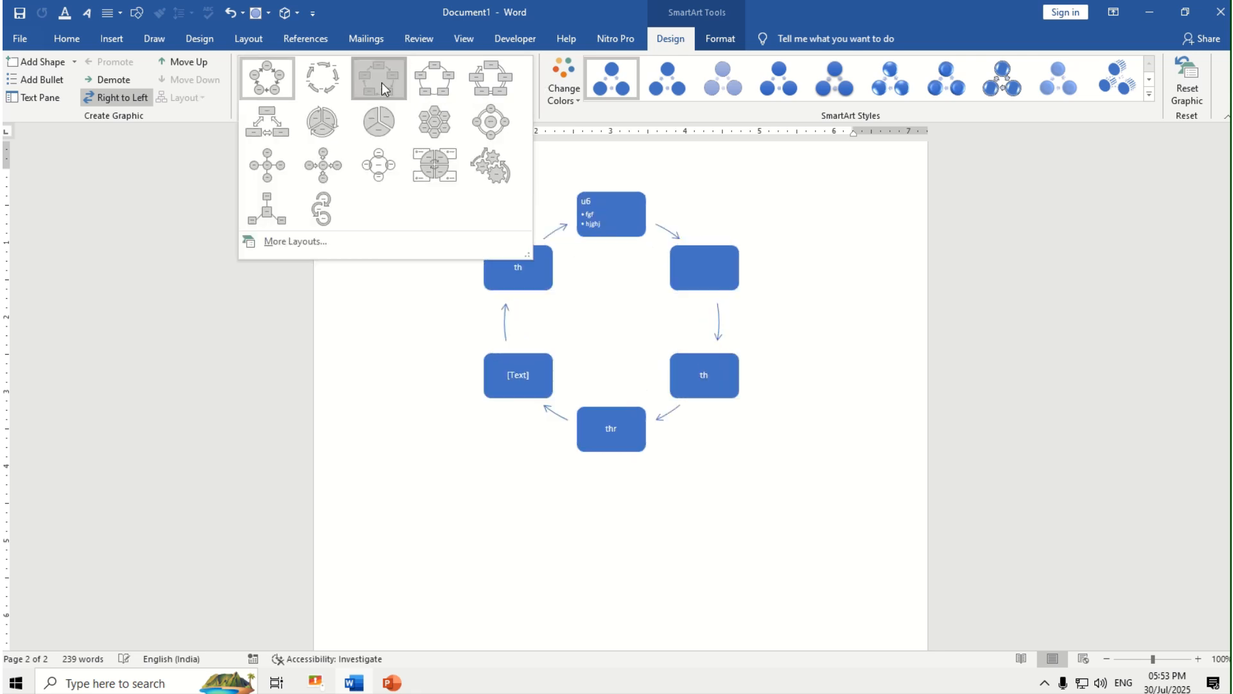
{"action": "left_click", "coordinate": [576, 90]}
{"action": "left_click", "coordinate": [632, 215]}
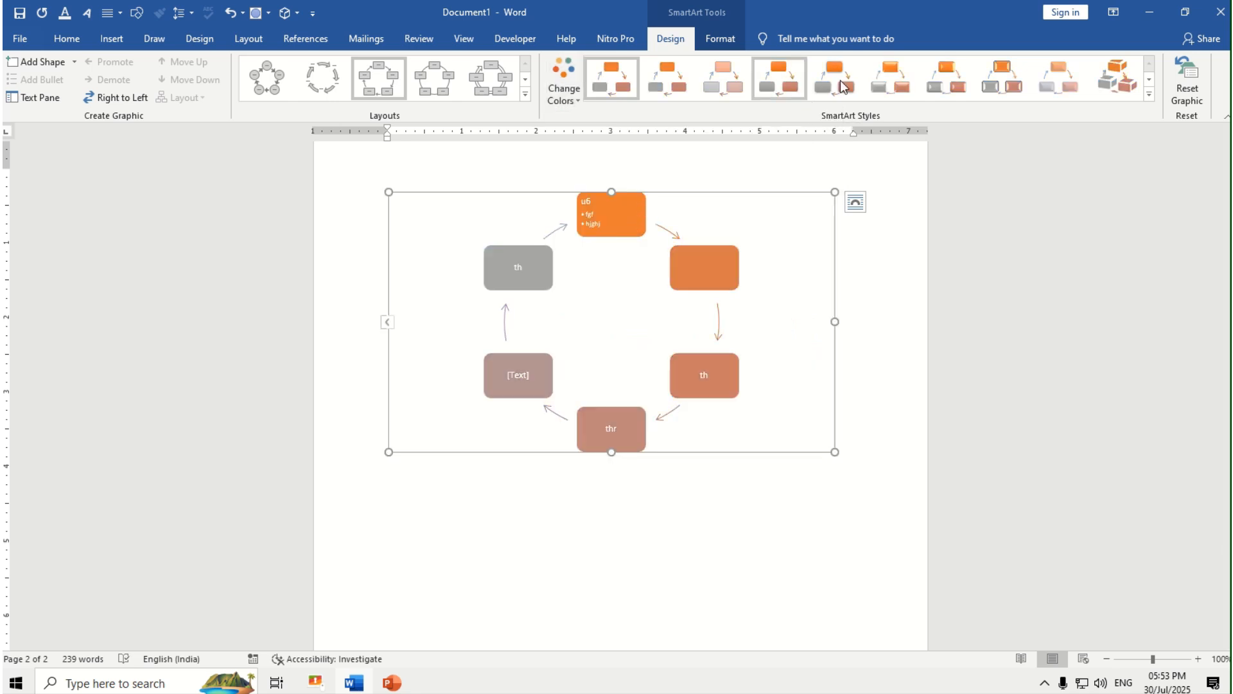
Step: Apply the last 3-D style to the SmartArt cycle, and reset the graphic to its default formatting
{"action": "left_click", "coordinate": [1149, 95]}
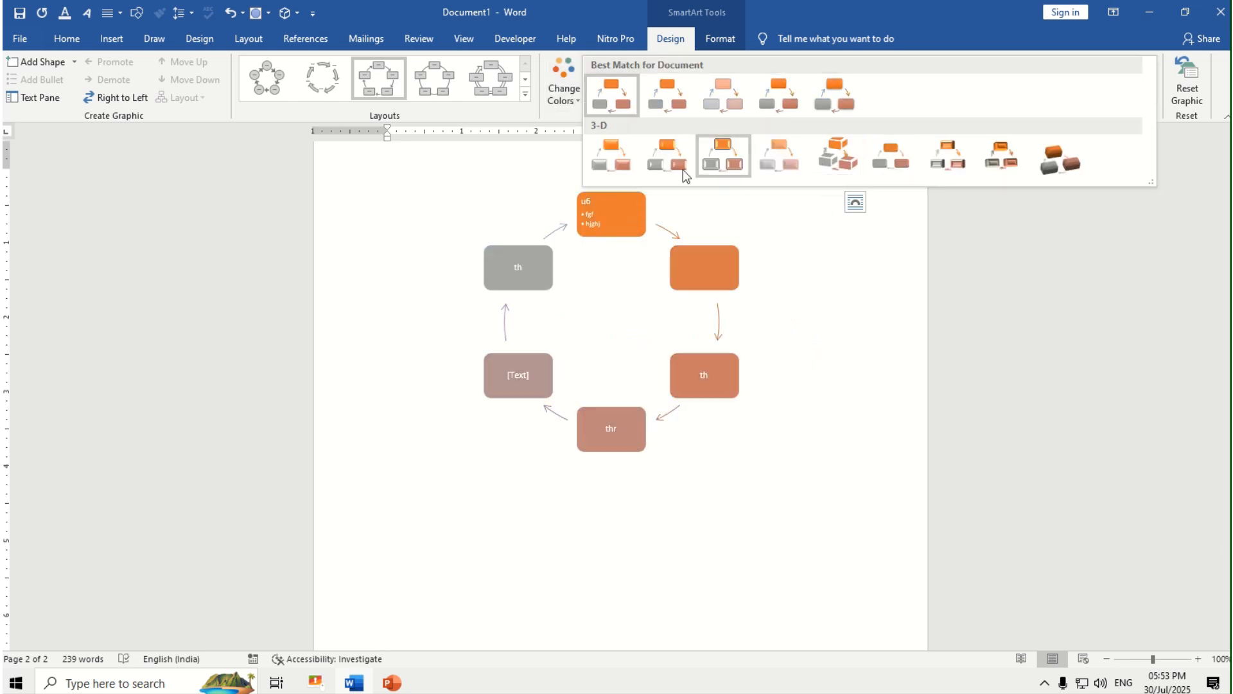
{"action": "left_click", "coordinate": [1053, 160]}
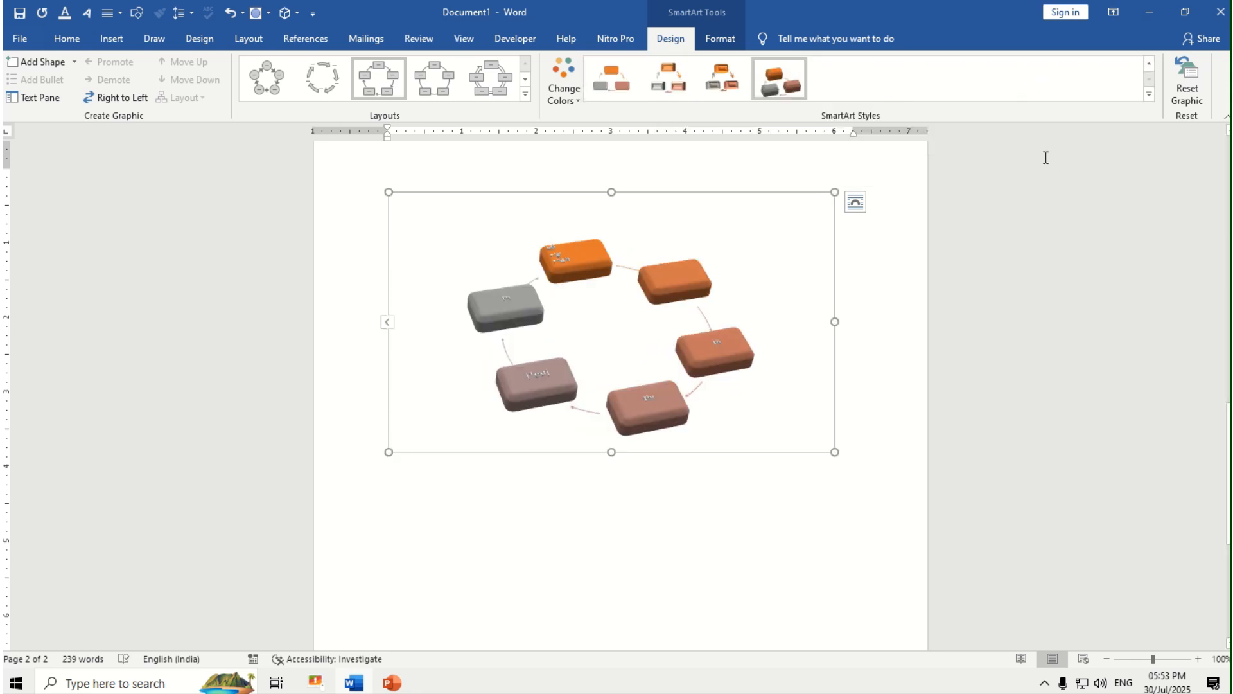
{"action": "left_click", "coordinate": [1195, 82]}
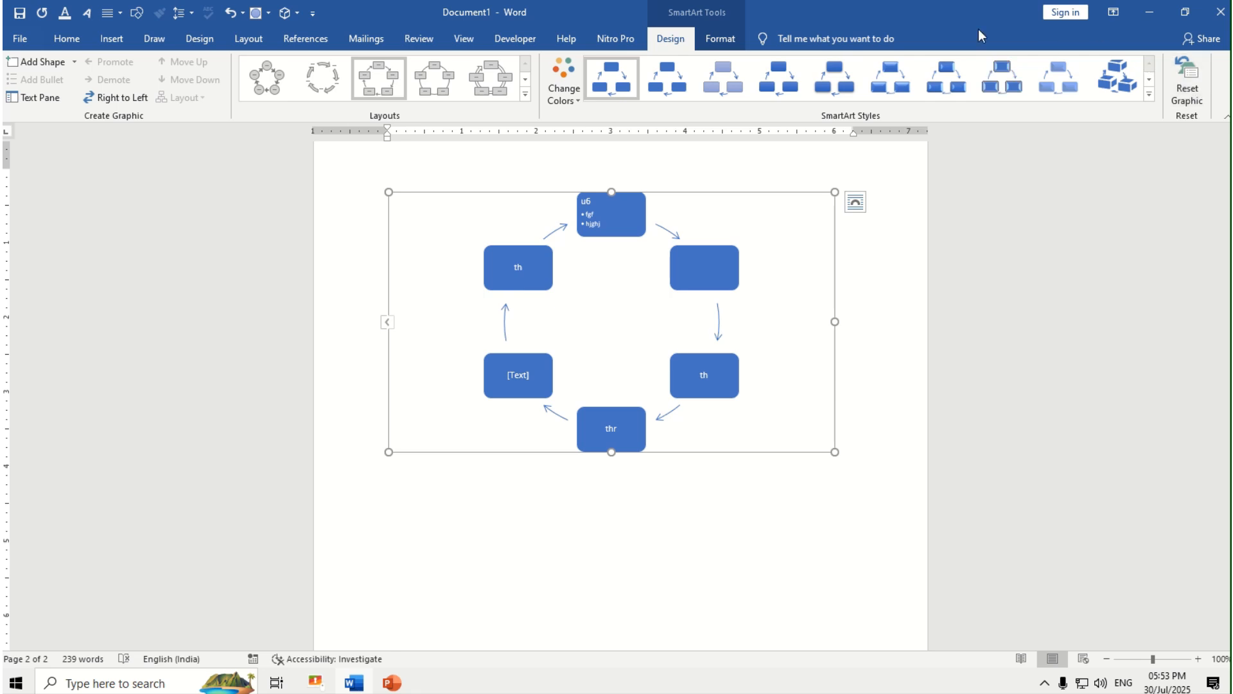
Step: Colour the text in the SmartArt's top "u6" box red and deselect the graphic
{"action": "left_click", "coordinate": [720, 39]}
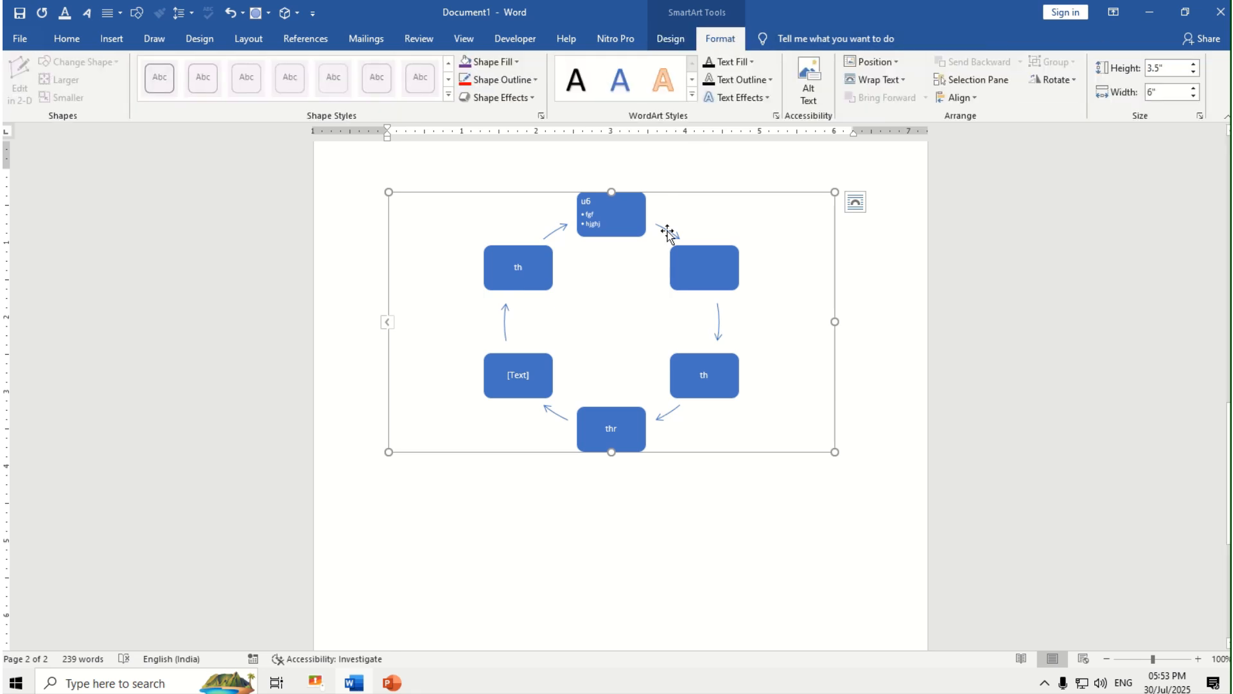
{"action": "left_click", "coordinate": [685, 264]}
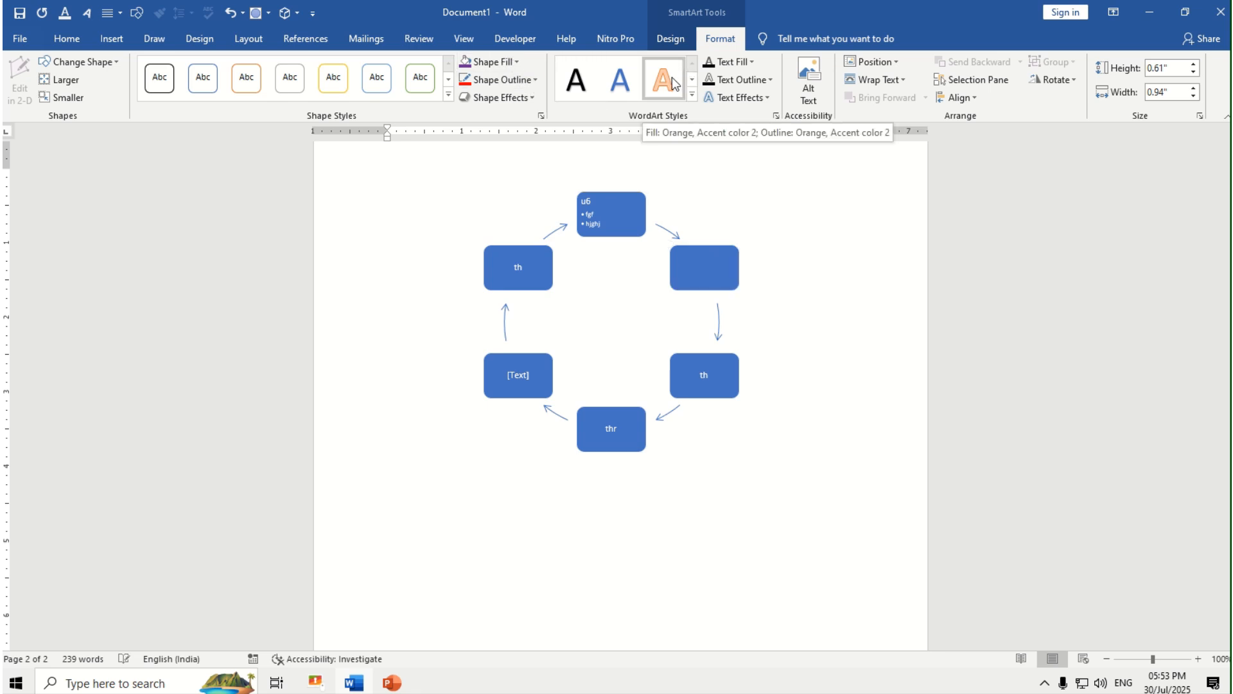
{"action": "left_click", "coordinate": [626, 221]}
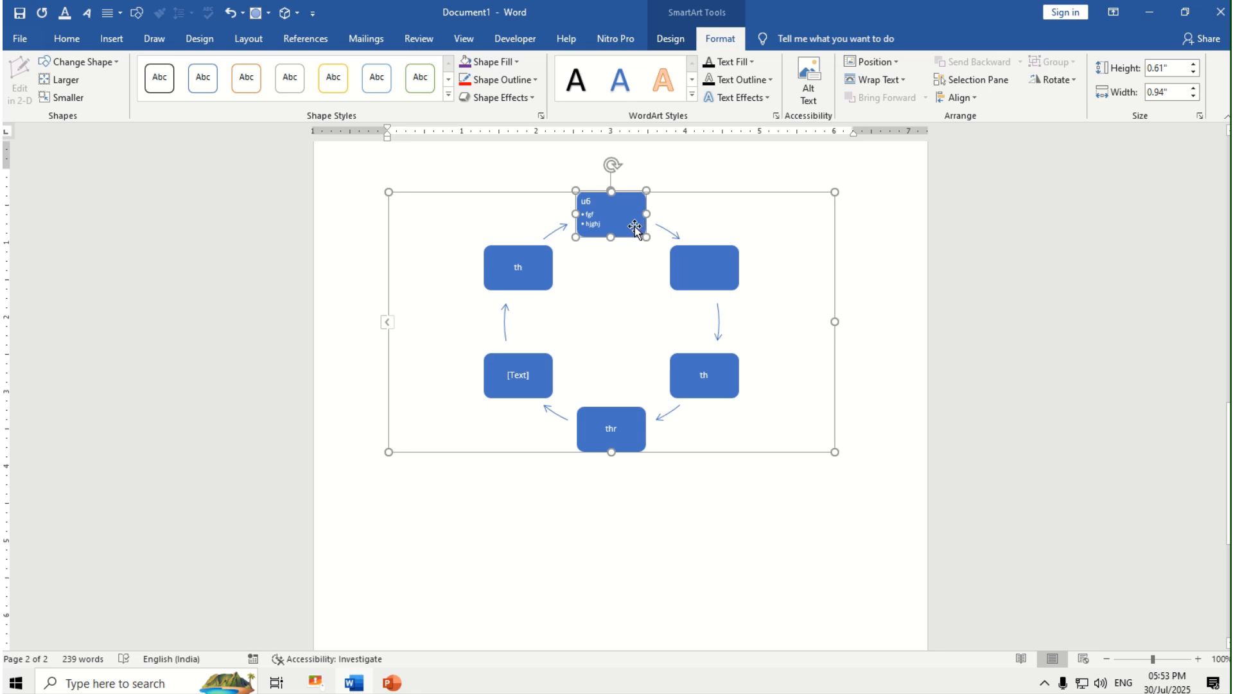
{"action": "left_click", "coordinate": [740, 67]}
{"action": "left_click", "coordinate": [722, 203]}
{"action": "left_click", "coordinate": [838, 454]}
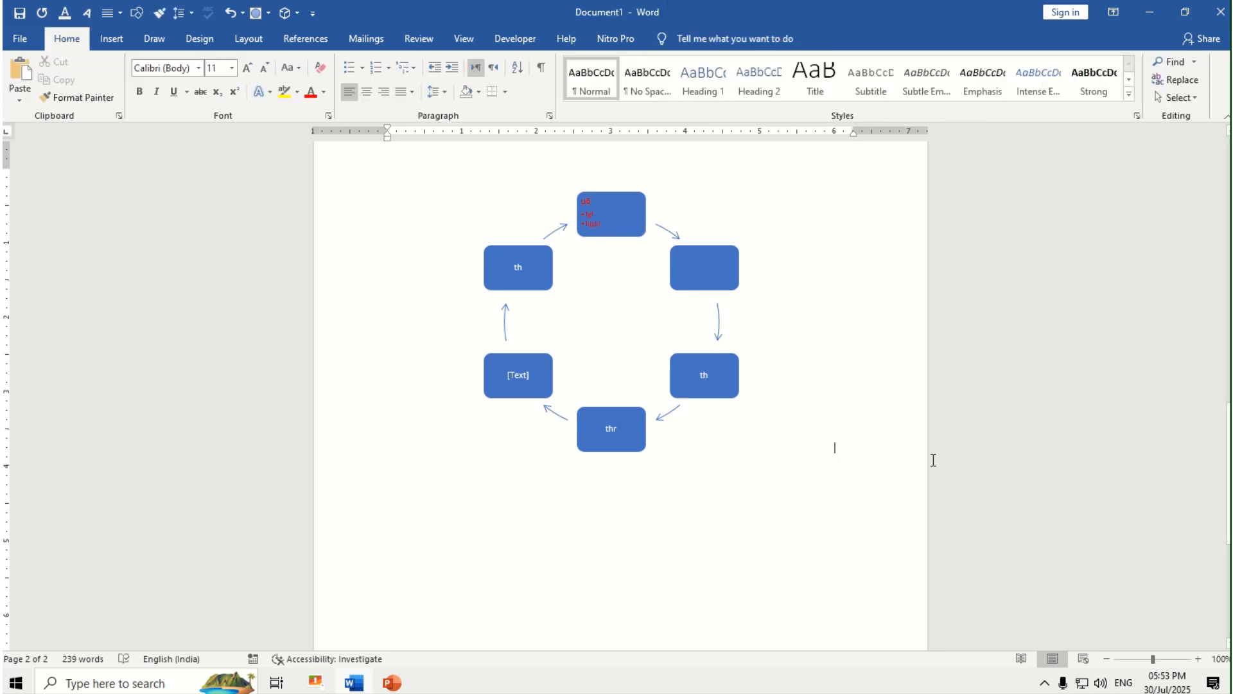
Step: Insert a Clustered Column chart below the SmartArt graphic
{"action": "scroll", "coordinate": [685, 456], "scroll_direction": "down", "scroll_amount": 6}
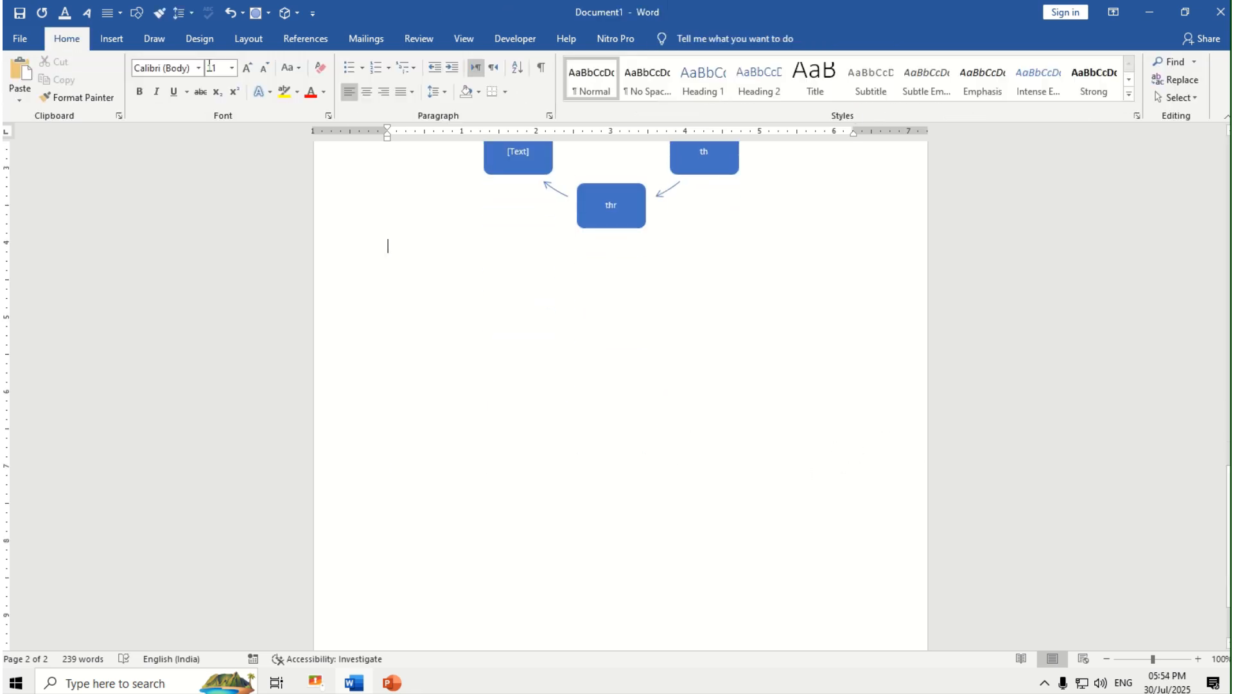
{"action": "left_click", "coordinate": [112, 40]}
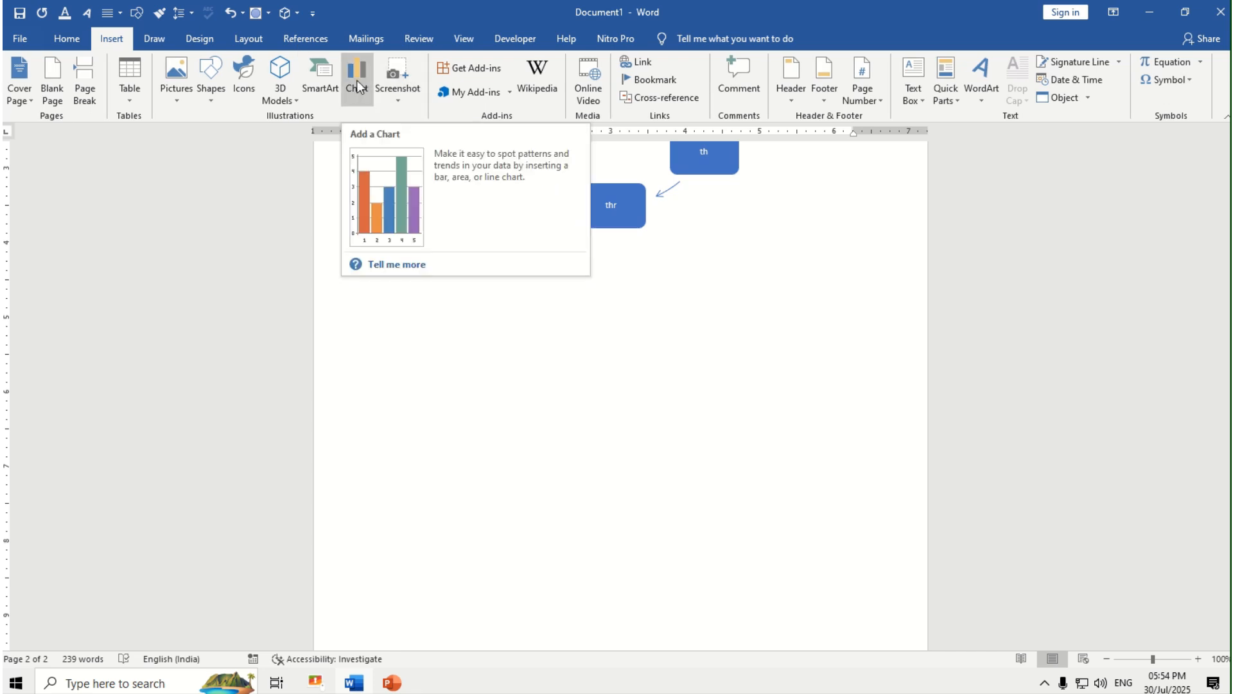
{"action": "left_click", "coordinate": [359, 85]}
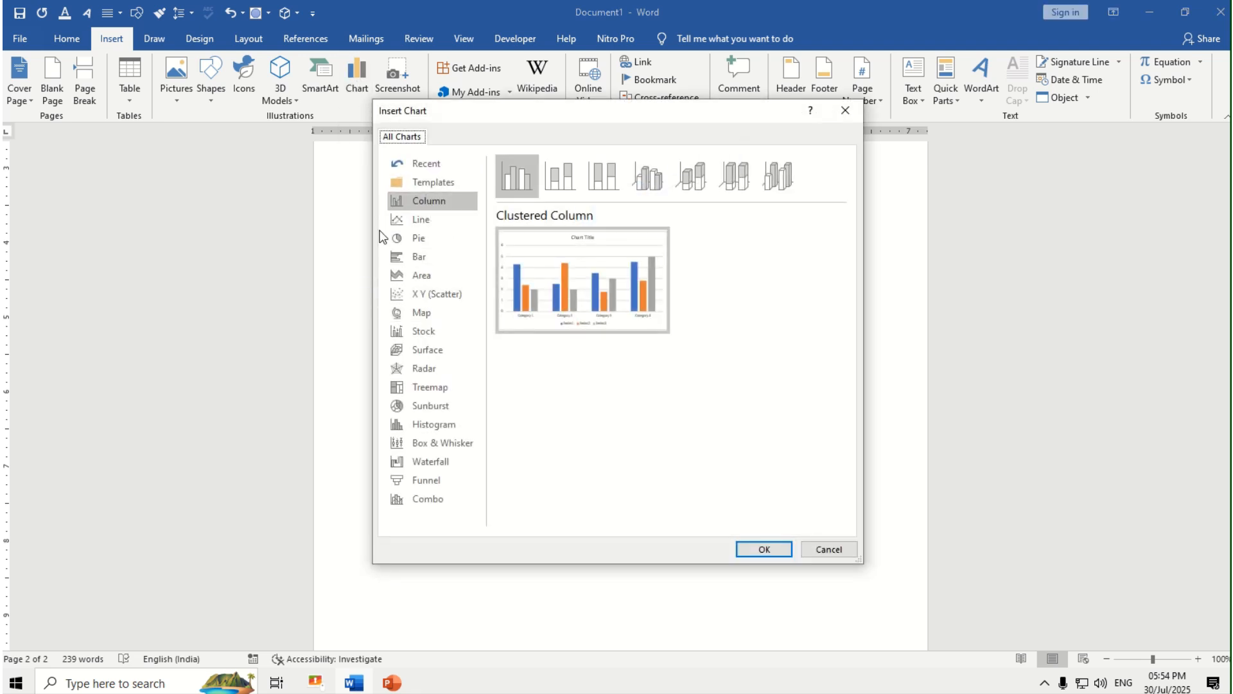
{"action": "left_click", "coordinate": [785, 550]}
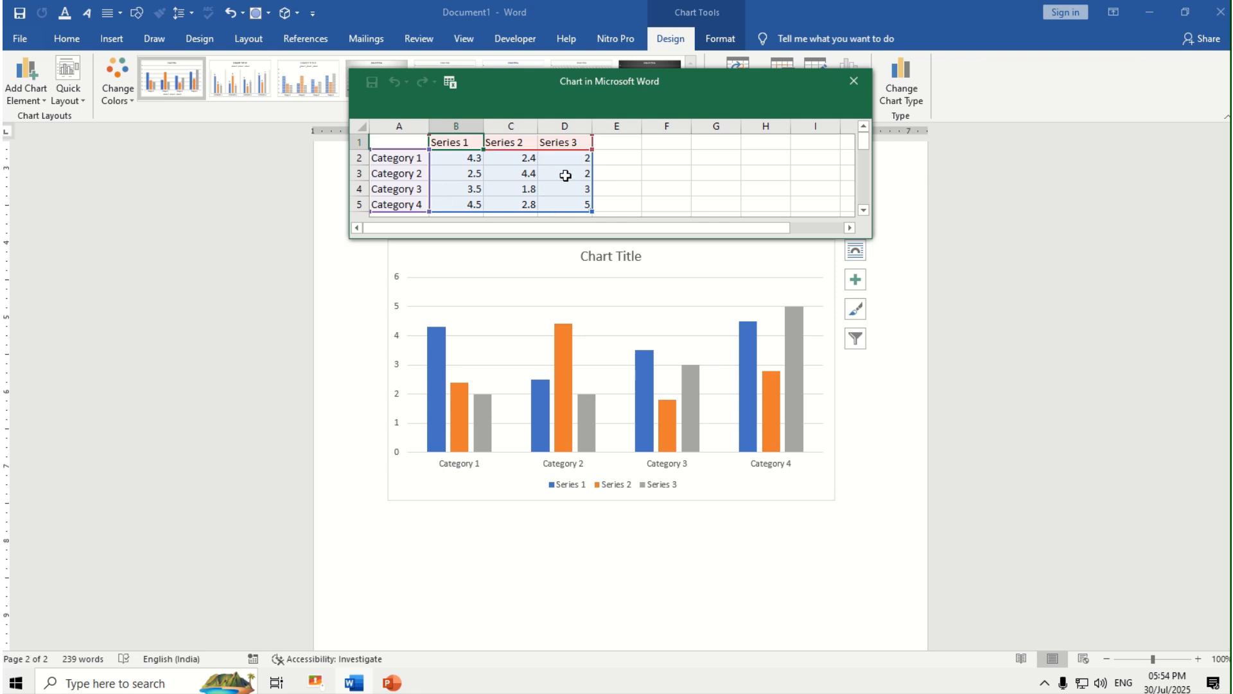
Step: Set the Series 1 value for Category 2 to 3.2 in the chart's data sheet
{"action": "left_click", "coordinate": [457, 161]}
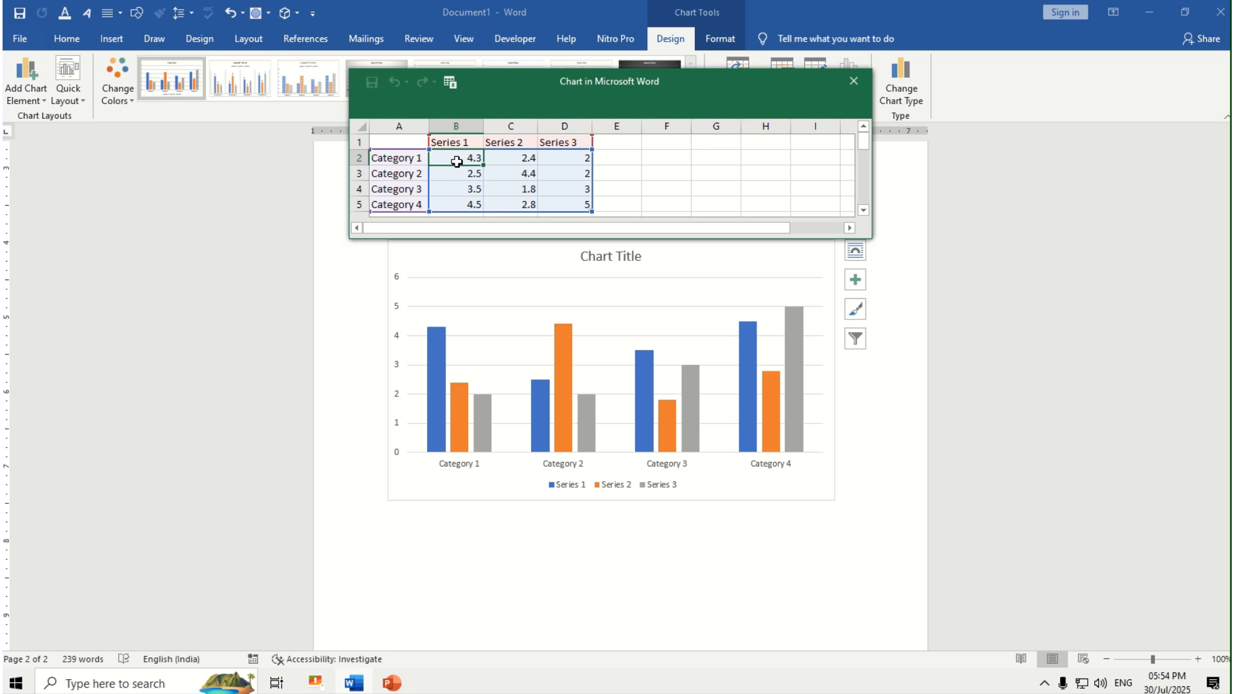
{"action": "left_click", "coordinate": [470, 179]}
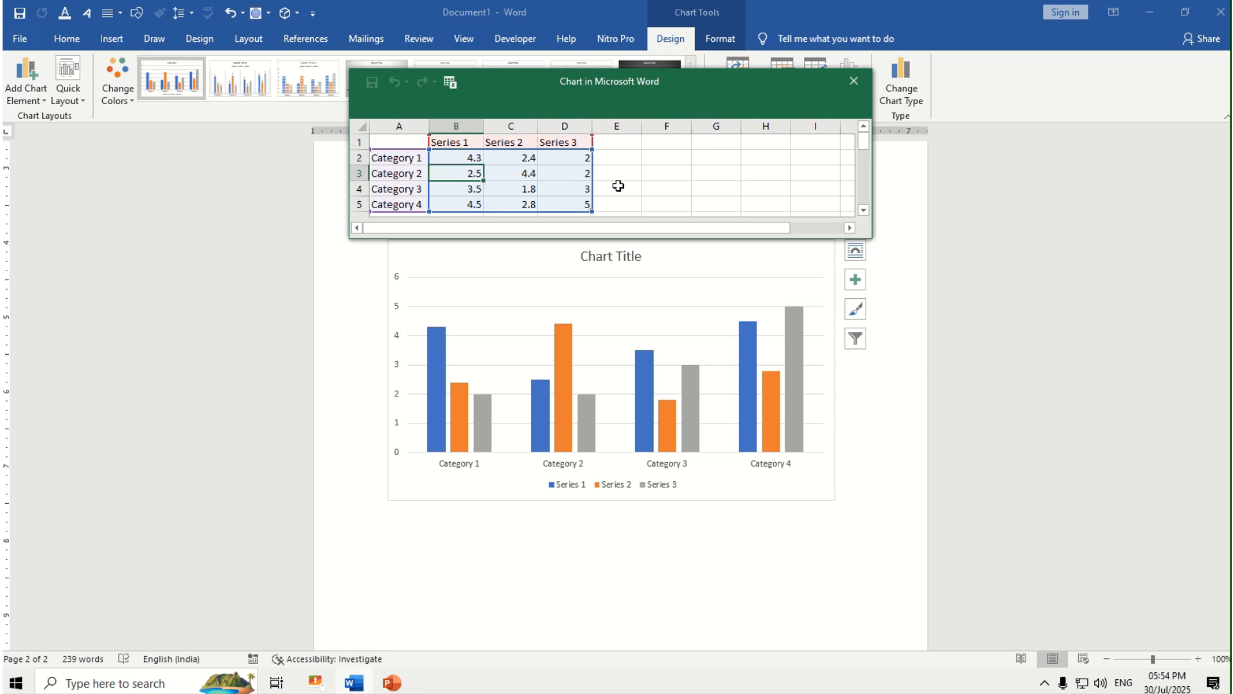
{"action": "type", "text": "3.2"}
{"action": "key", "text": "Return"}
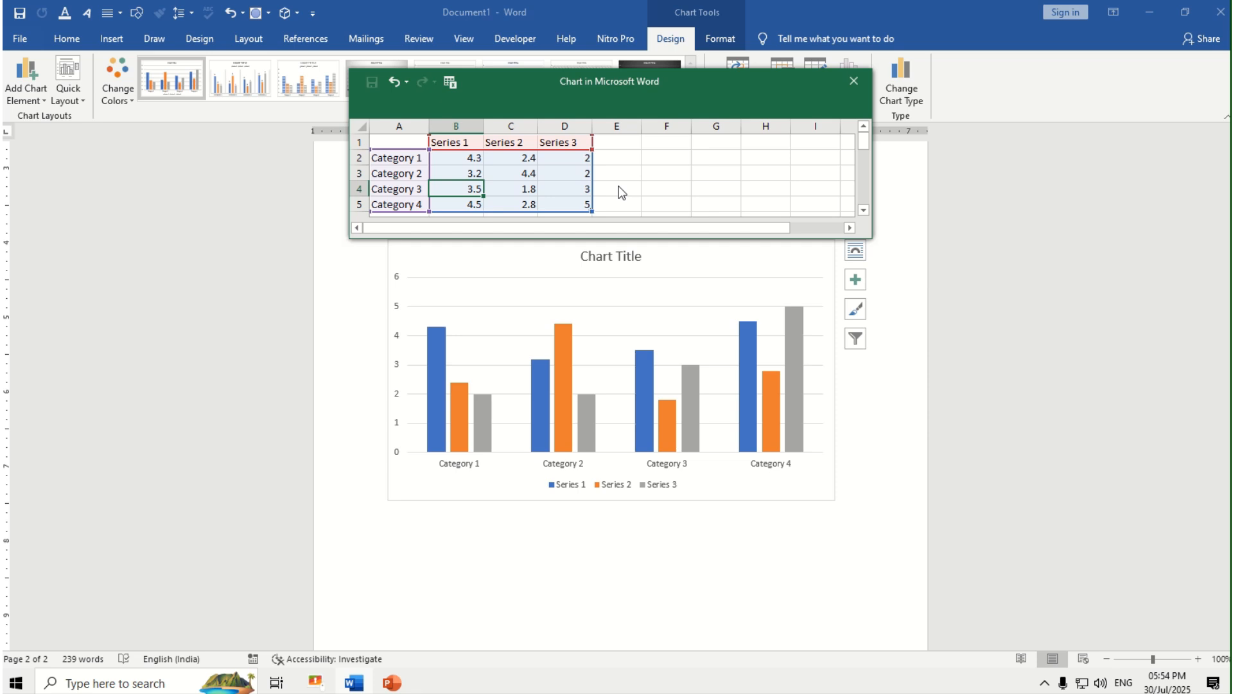
Step: Enlarge the chart's data sheet, rename the Series 1 heading to "A1", and close the sheet
{"action": "left_click_drag", "start_coordinate": [870, 233], "coordinate": [900, 282]}
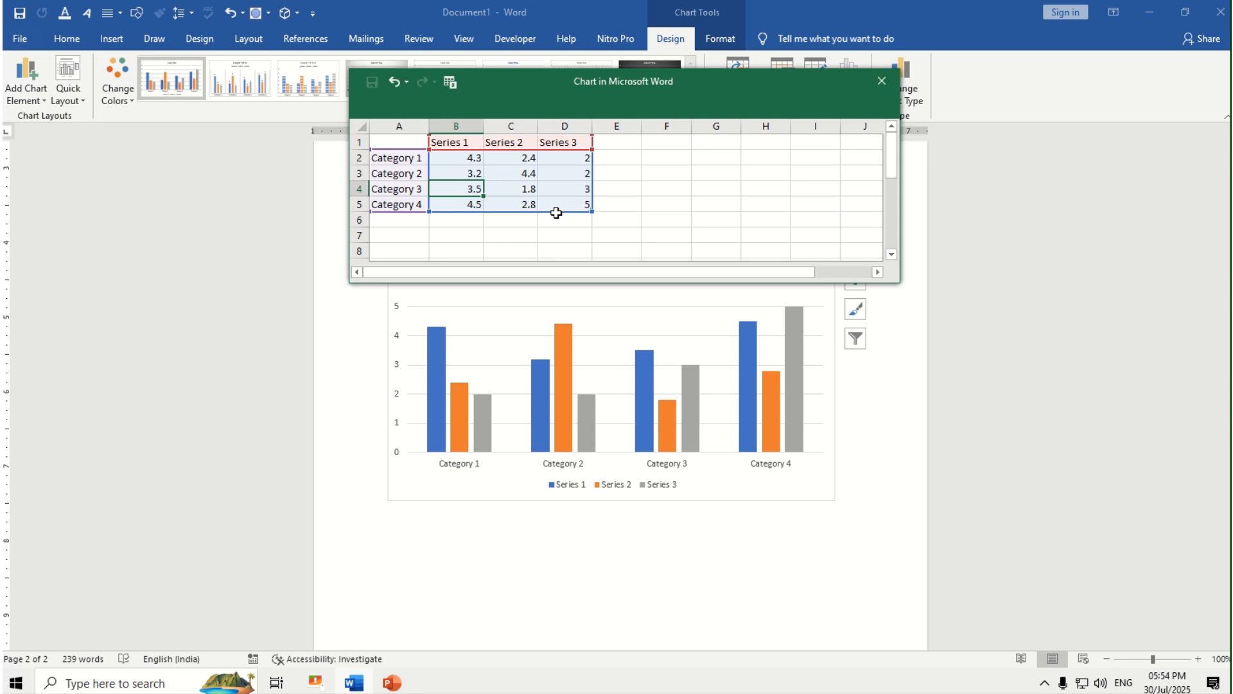
{"action": "left_click", "coordinate": [456, 145]}
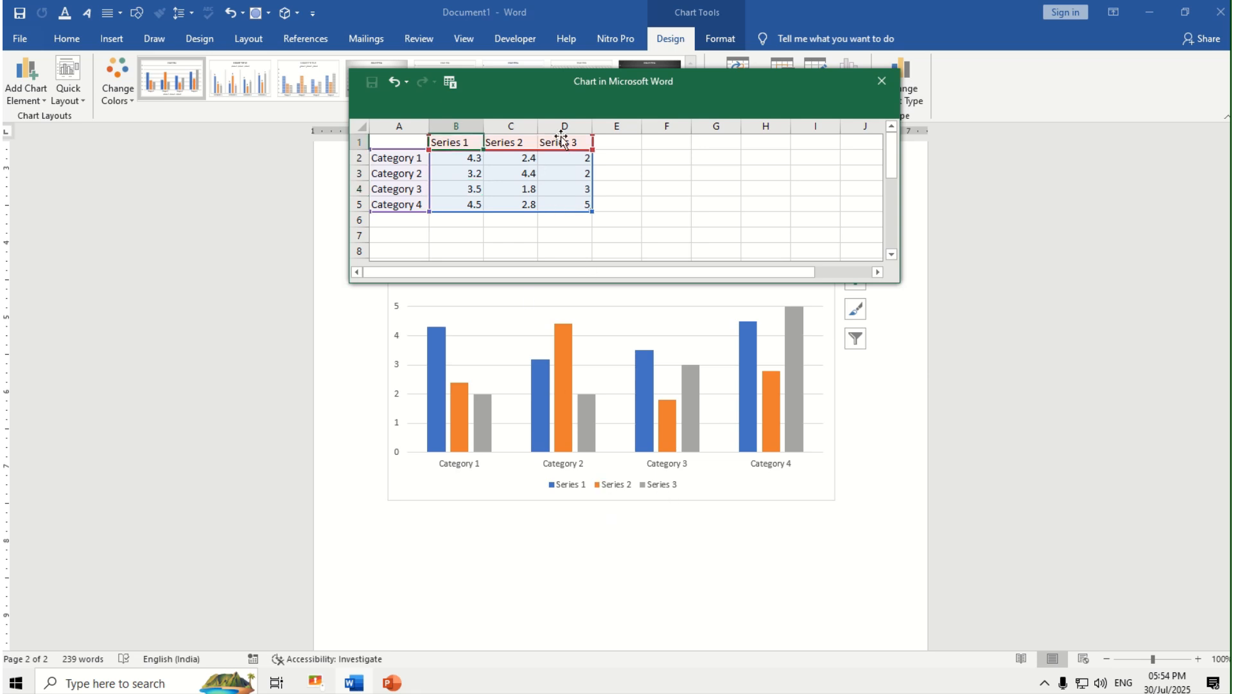
{"action": "type", "text": "A1"}
{"action": "key", "text": "Return"}
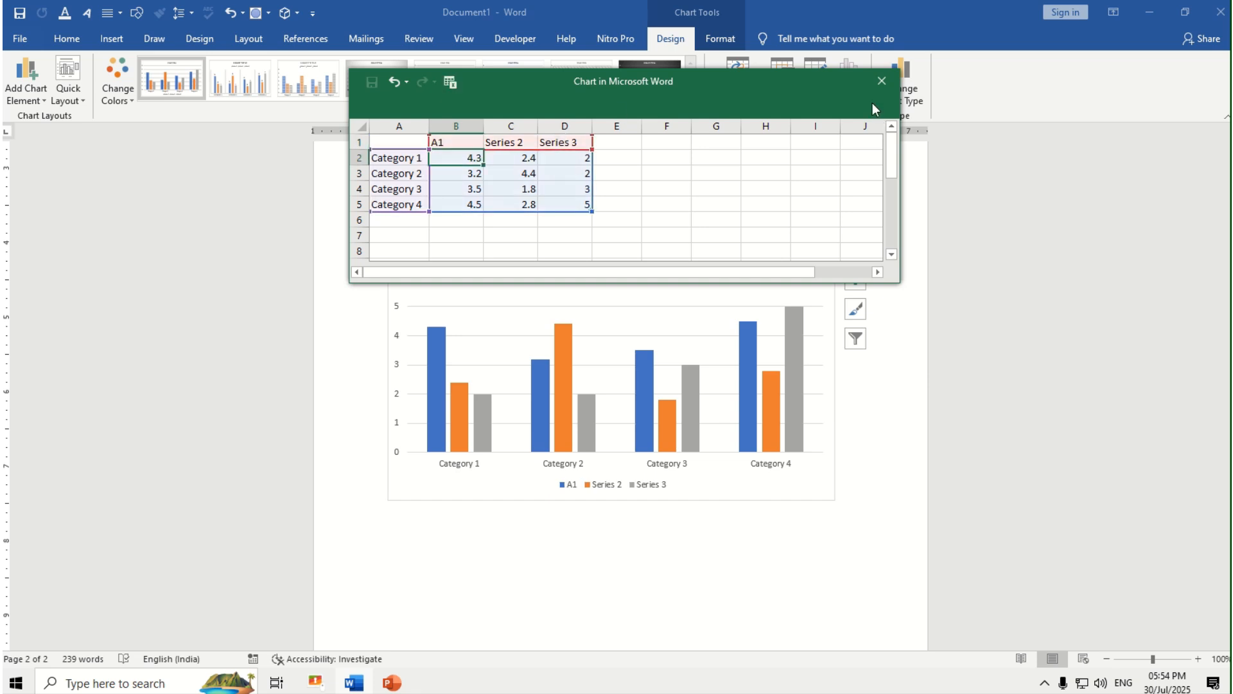
{"action": "left_click", "coordinate": [880, 82]}
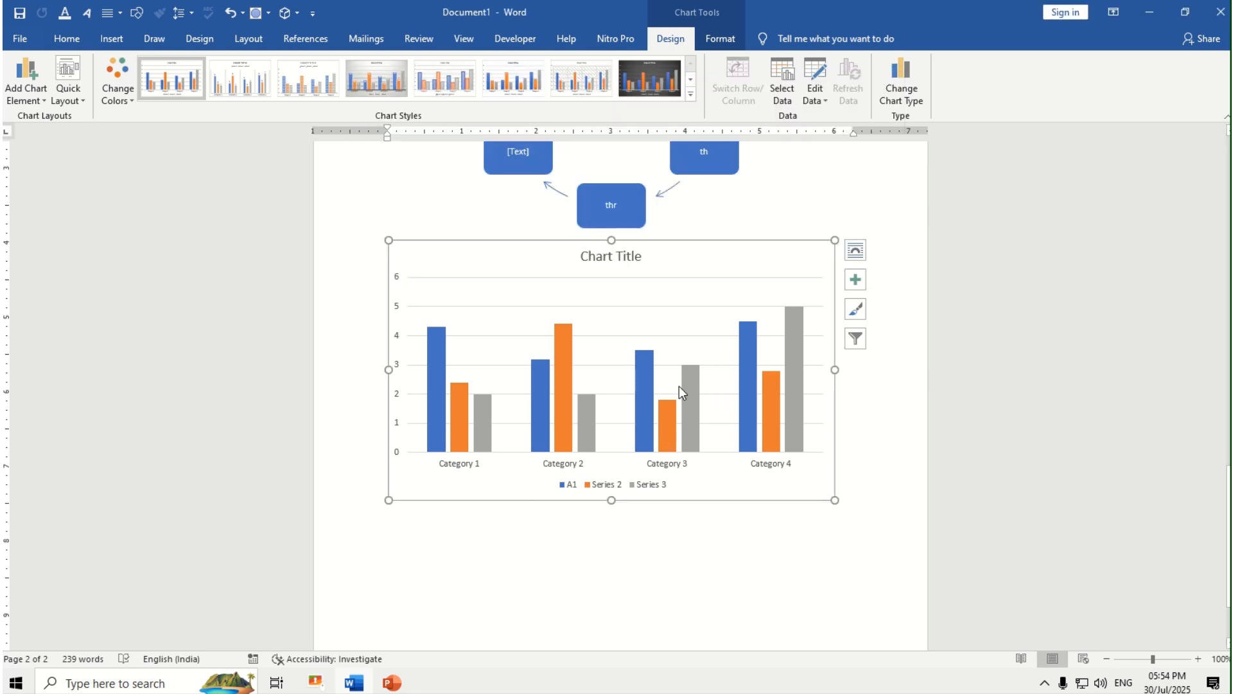
{"action": "left_click", "coordinate": [717, 41]}
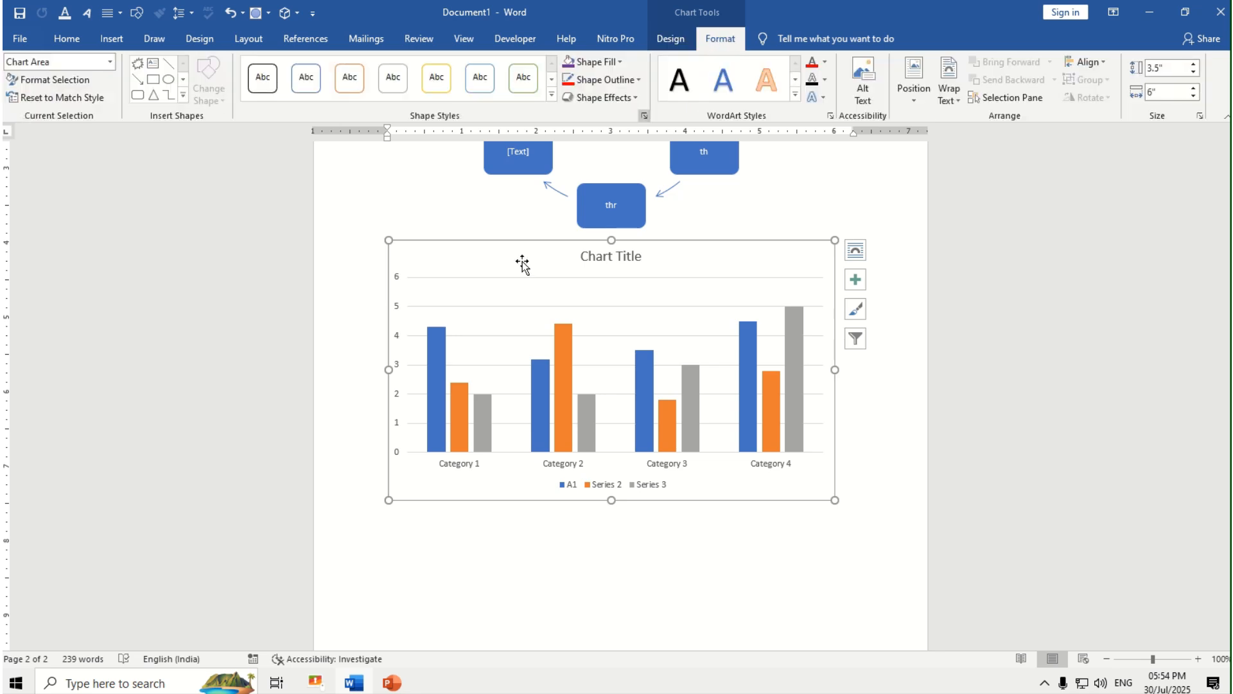
{"action": "left_click", "coordinate": [438, 353]}
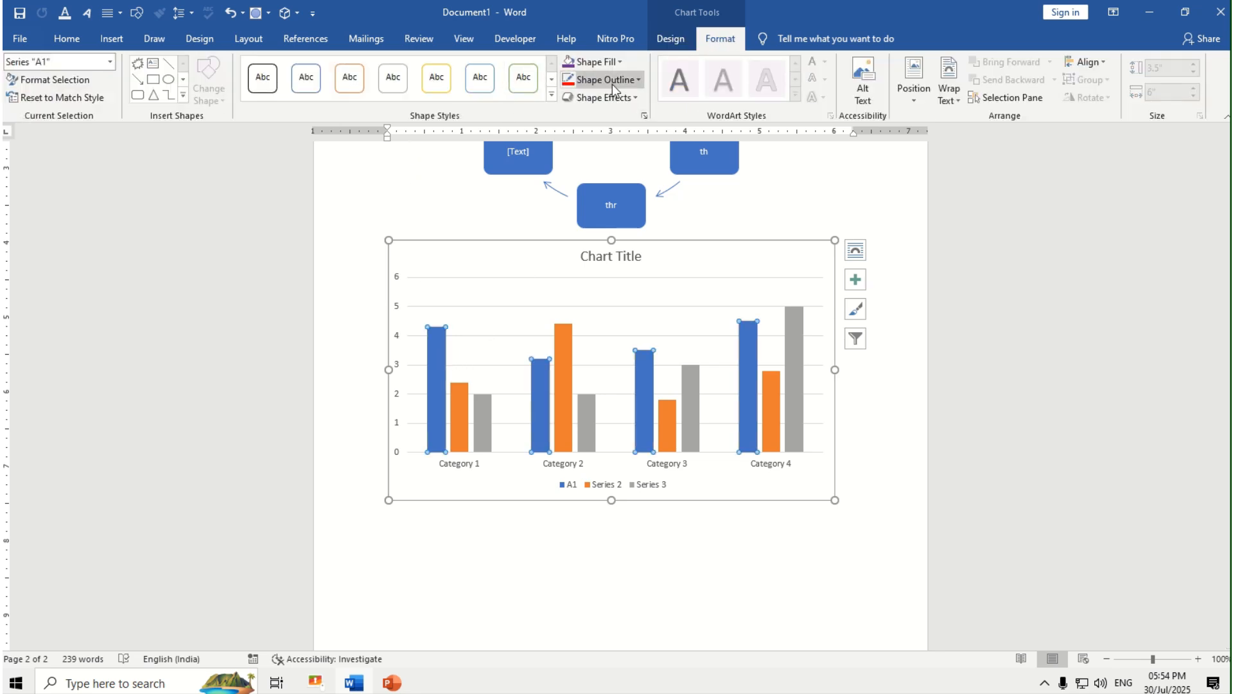
{"action": "left_click", "coordinate": [669, 38]}
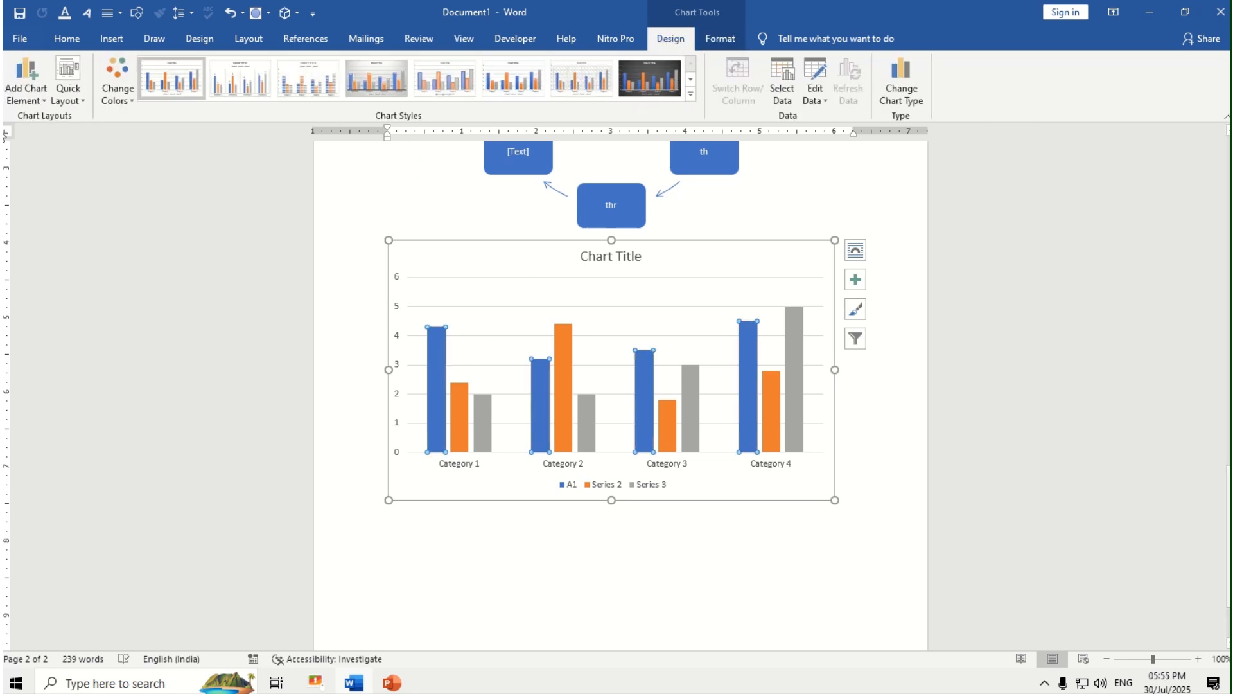
Step: Add a primary horizontal axis title reading "Name" and a primary vertical axis title reading "Marks" to the chart
{"action": "left_click", "coordinate": [33, 91]}
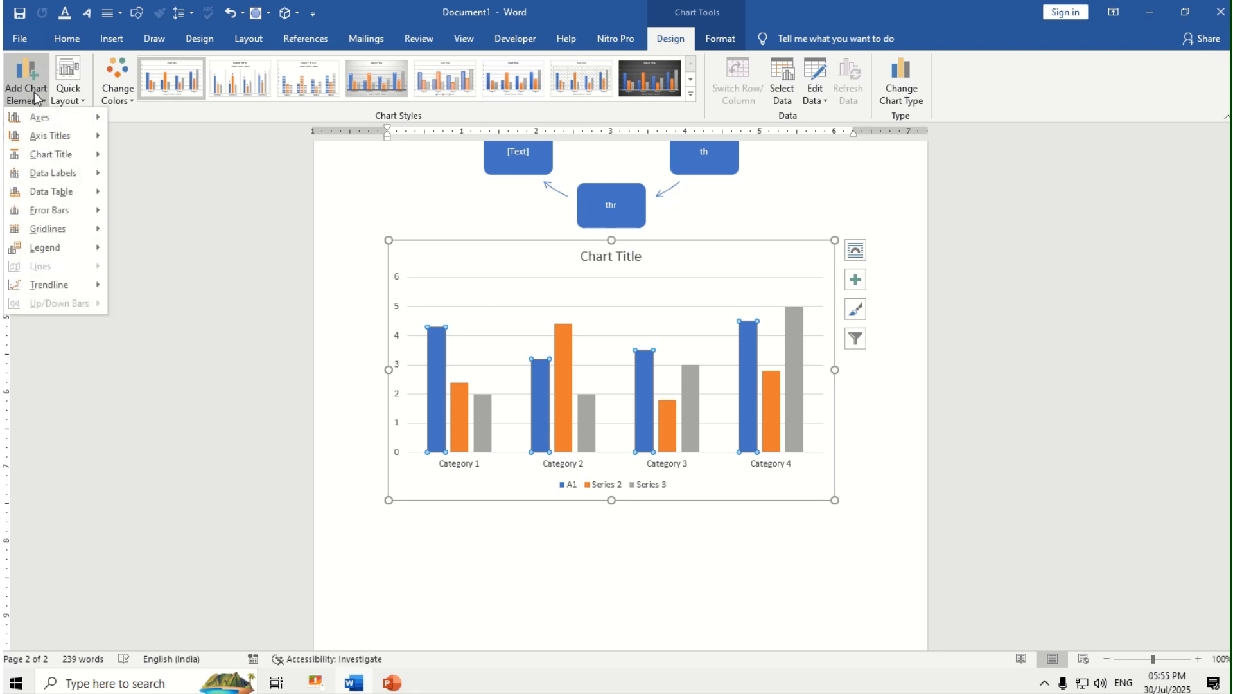
{"action": "mouse_move", "coordinate": [53, 120]}
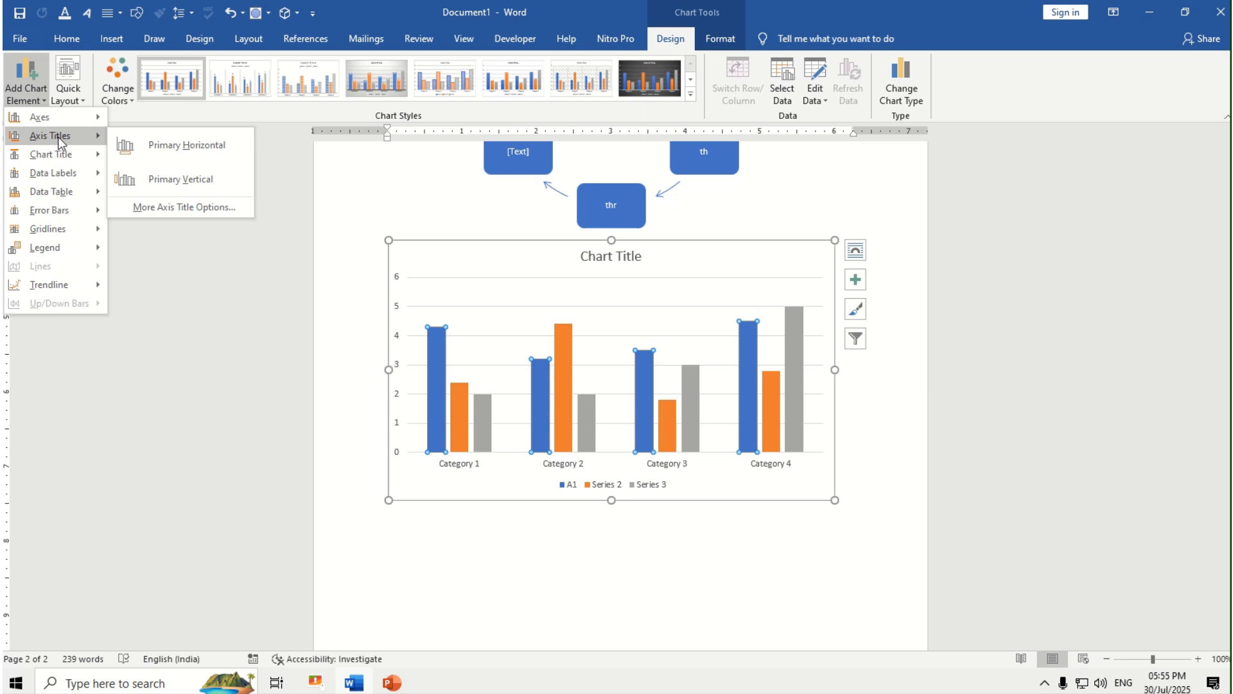
{"action": "left_click", "coordinate": [187, 146]}
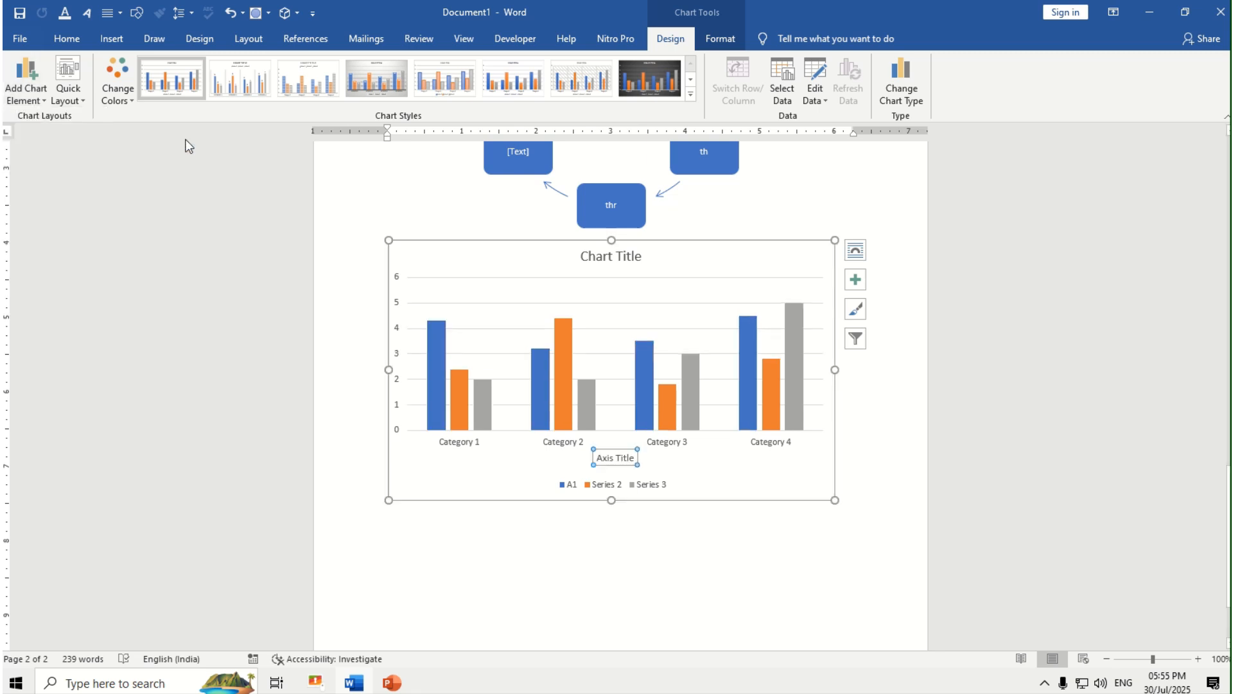
{"action": "type", "text": "Name"}
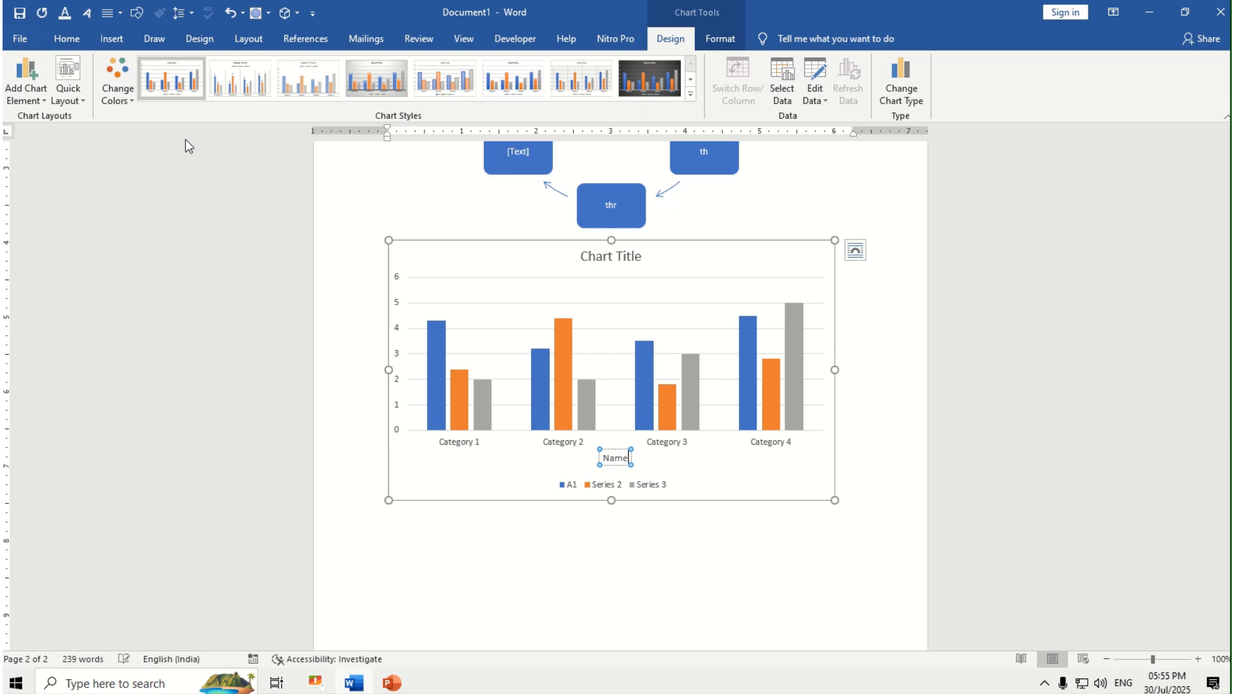
{"action": "left_click", "coordinate": [26, 80]}
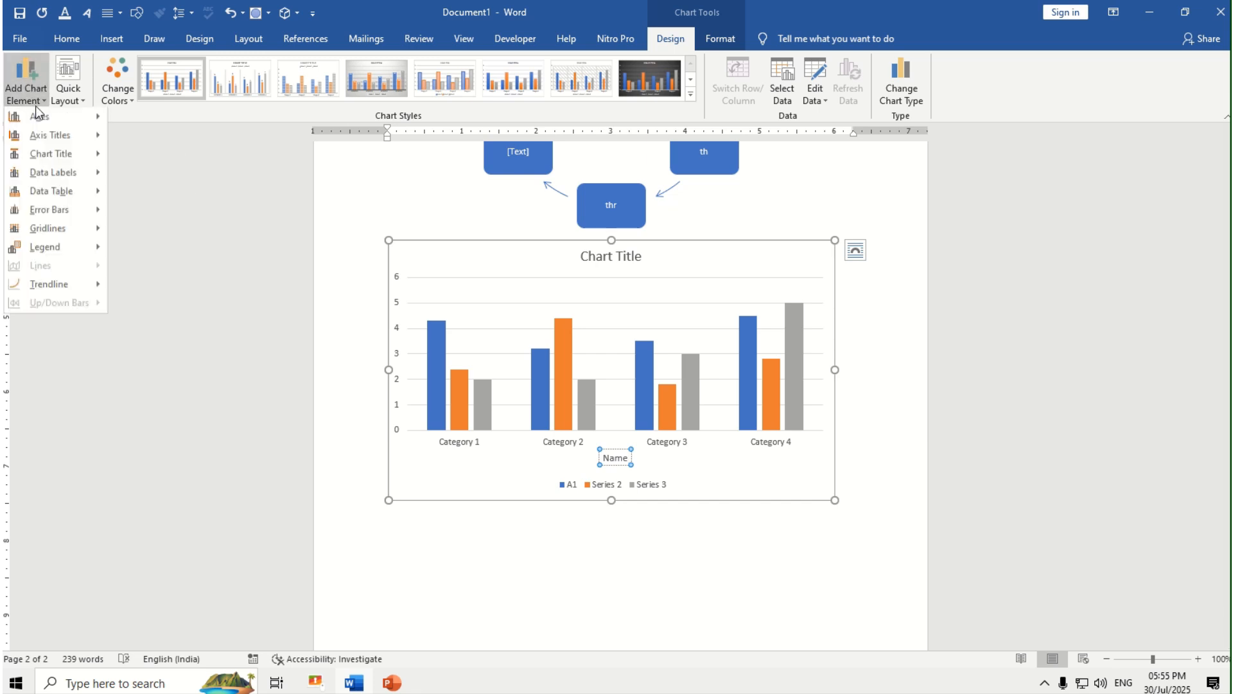
{"action": "left_click", "coordinate": [174, 177]}
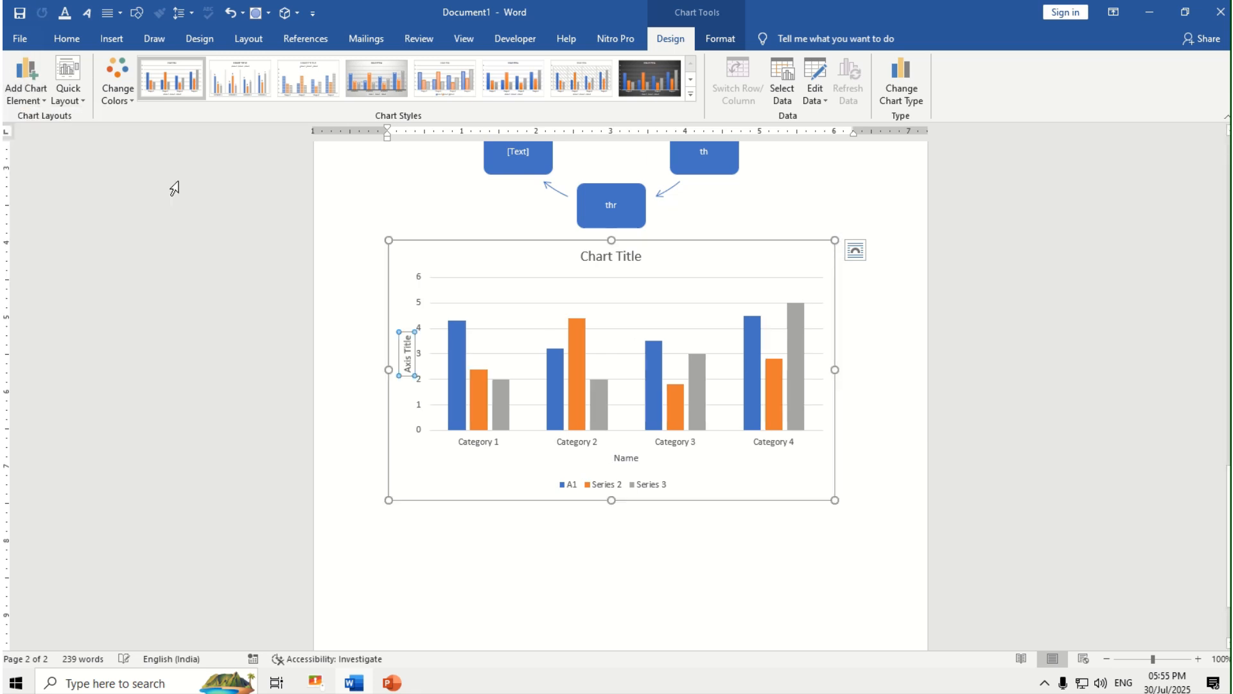
{"action": "type", "text": "Marks"}
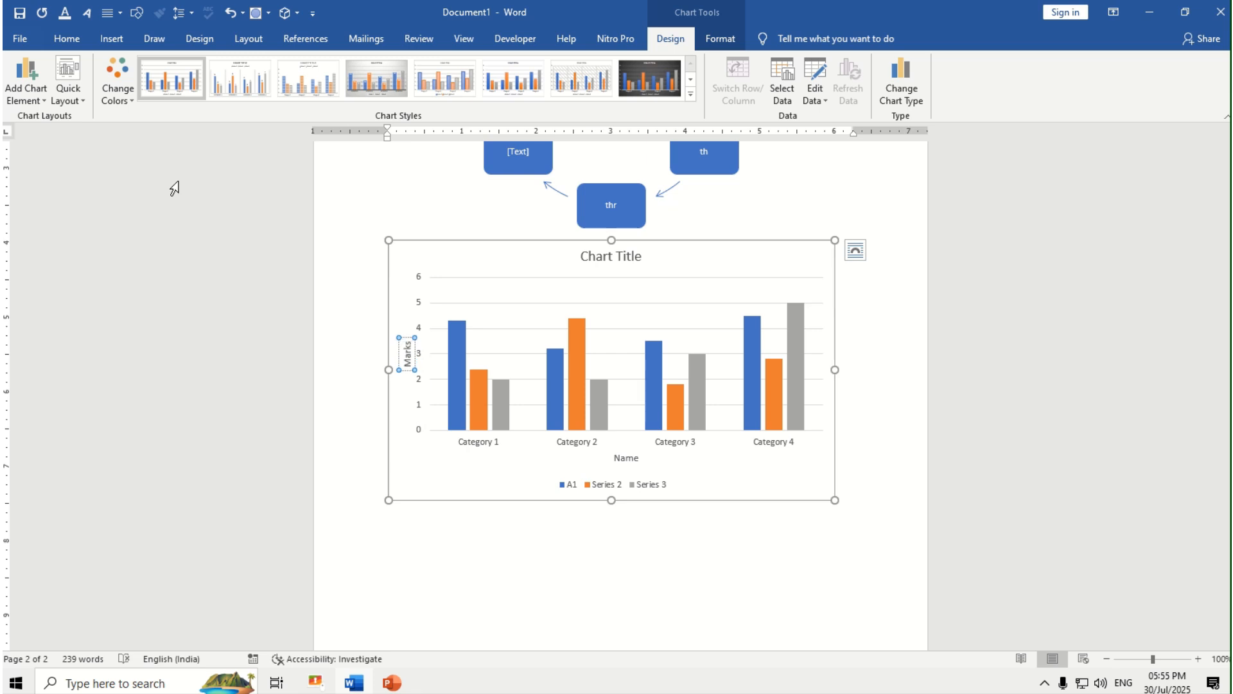
Step: Place the chart title above the plot and set its text to "Marklist"
{"action": "left_click", "coordinate": [28, 90]}
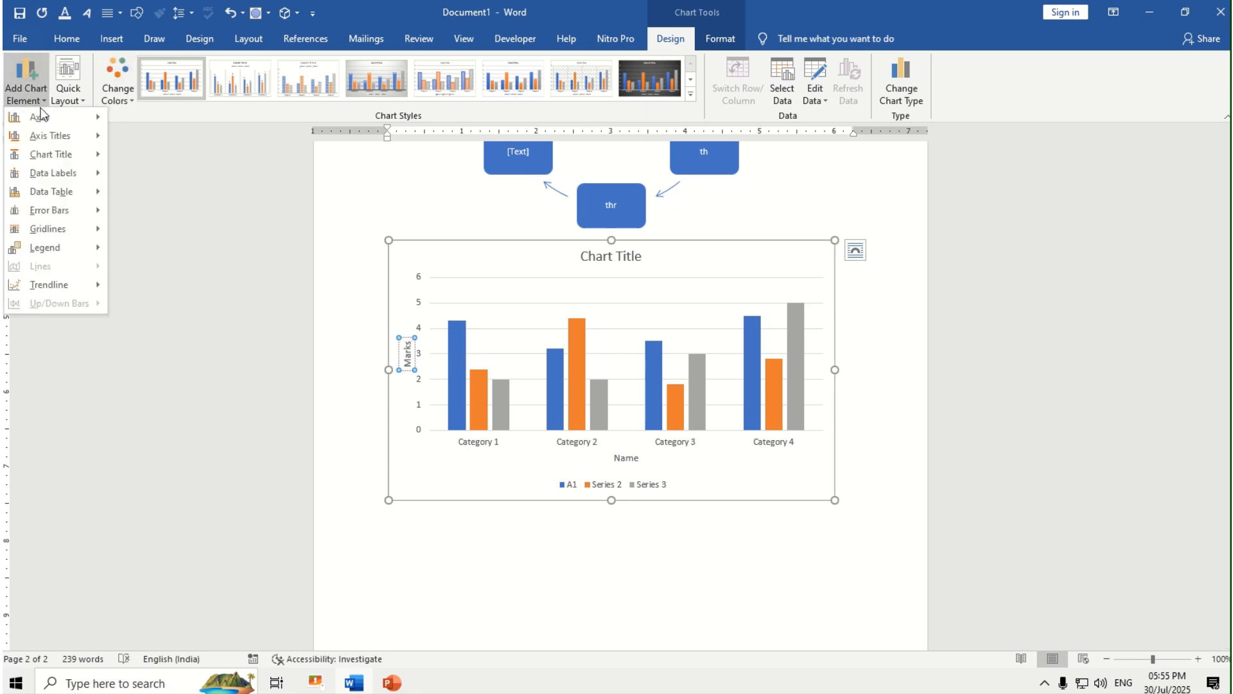
{"action": "mouse_move", "coordinate": [68, 155]}
{"action": "left_click", "coordinate": [186, 195]}
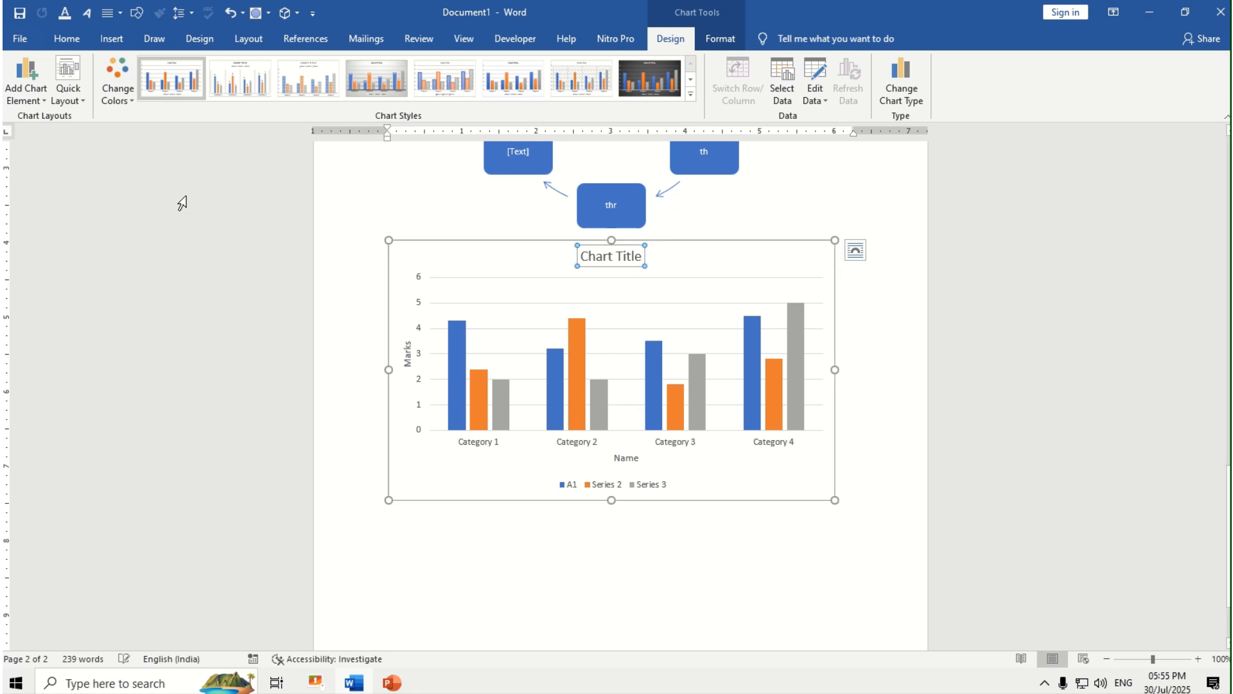
{"action": "type", "text": "Mar"}
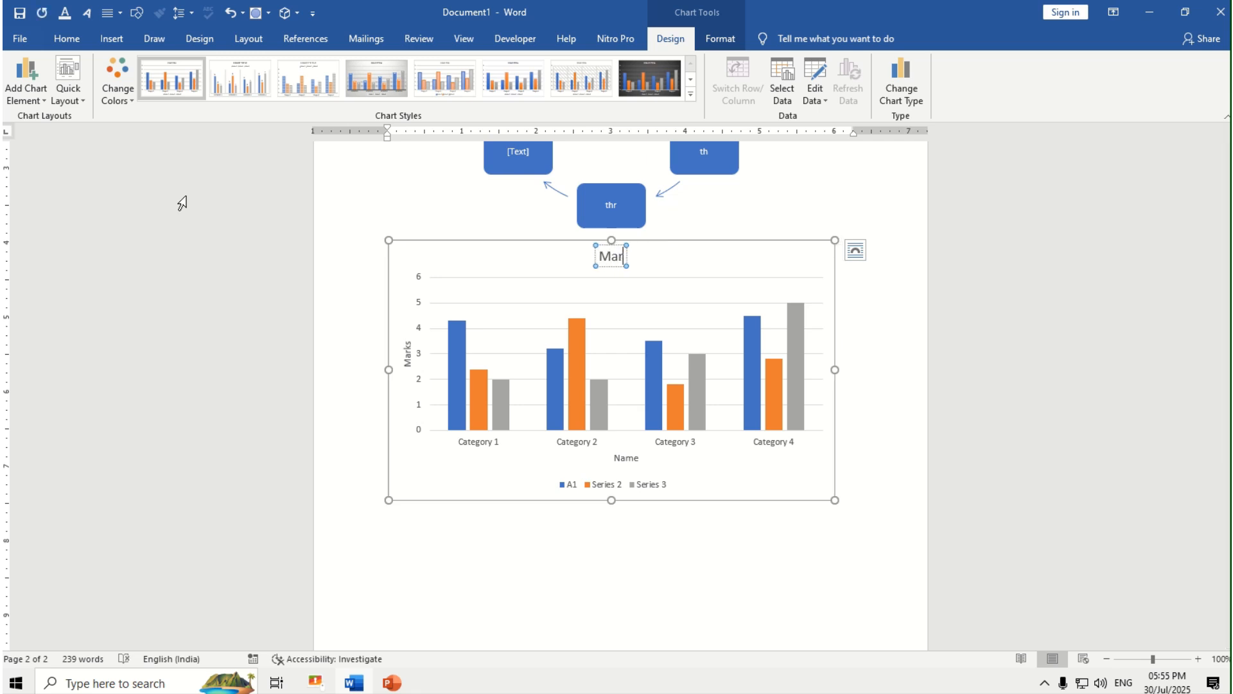
{"action": "type", "text": "klist"}
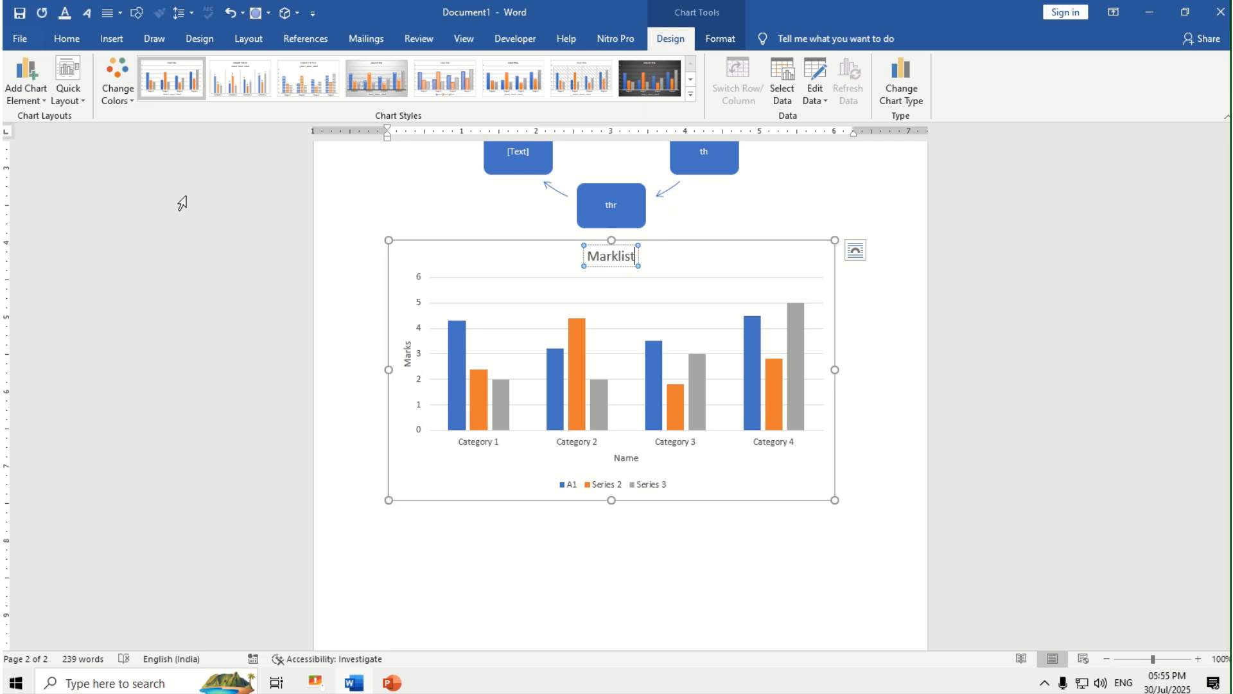
Step: Add data labels positioned at the centre of the chart's columns
{"action": "left_click", "coordinate": [19, 105]}
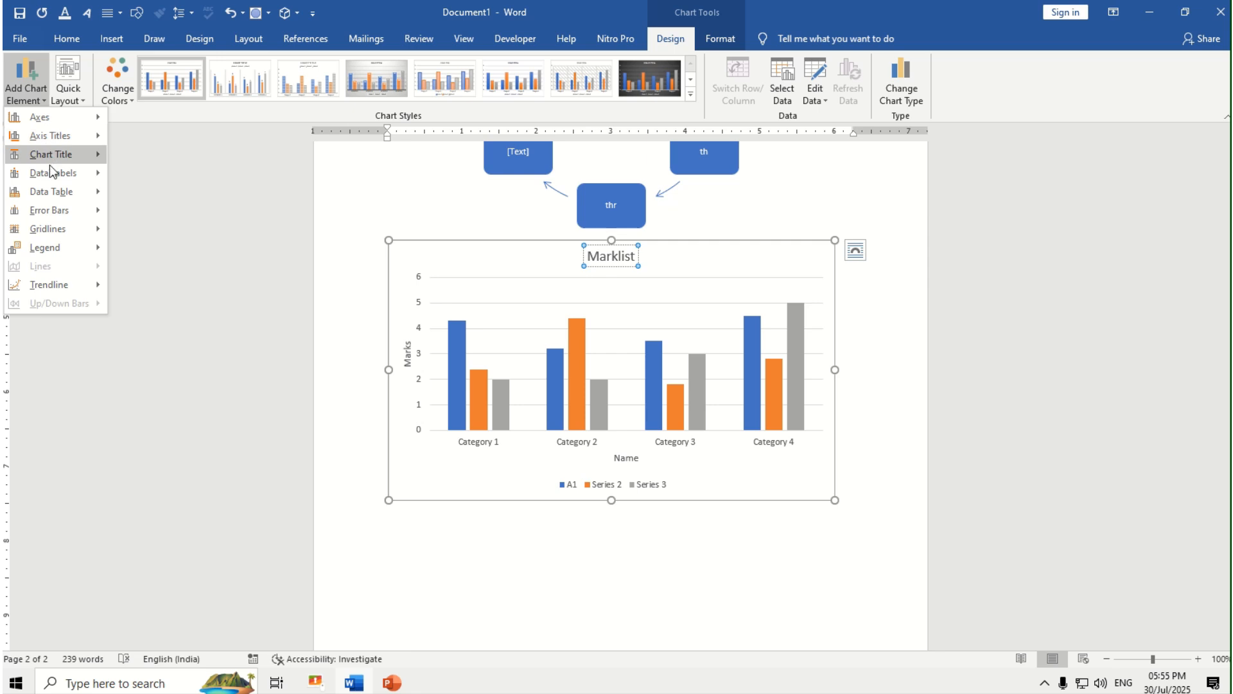
{"action": "mouse_move", "coordinate": [57, 178]}
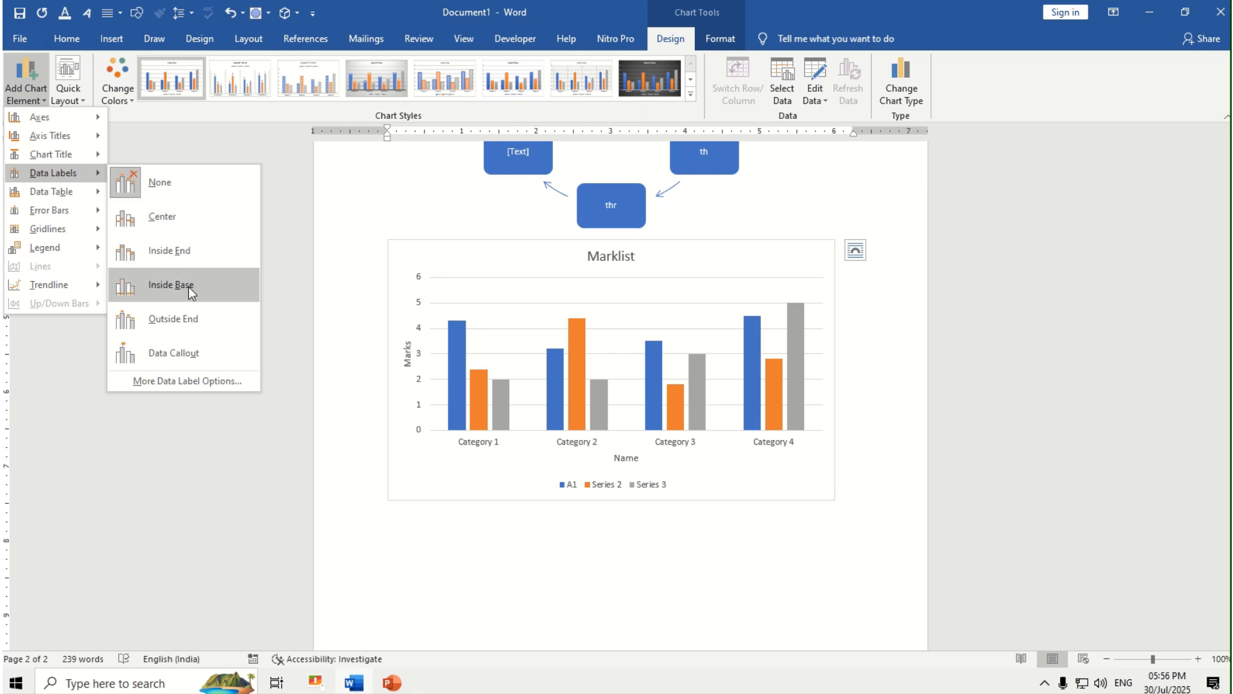
{"action": "left_click", "coordinate": [160, 219]}
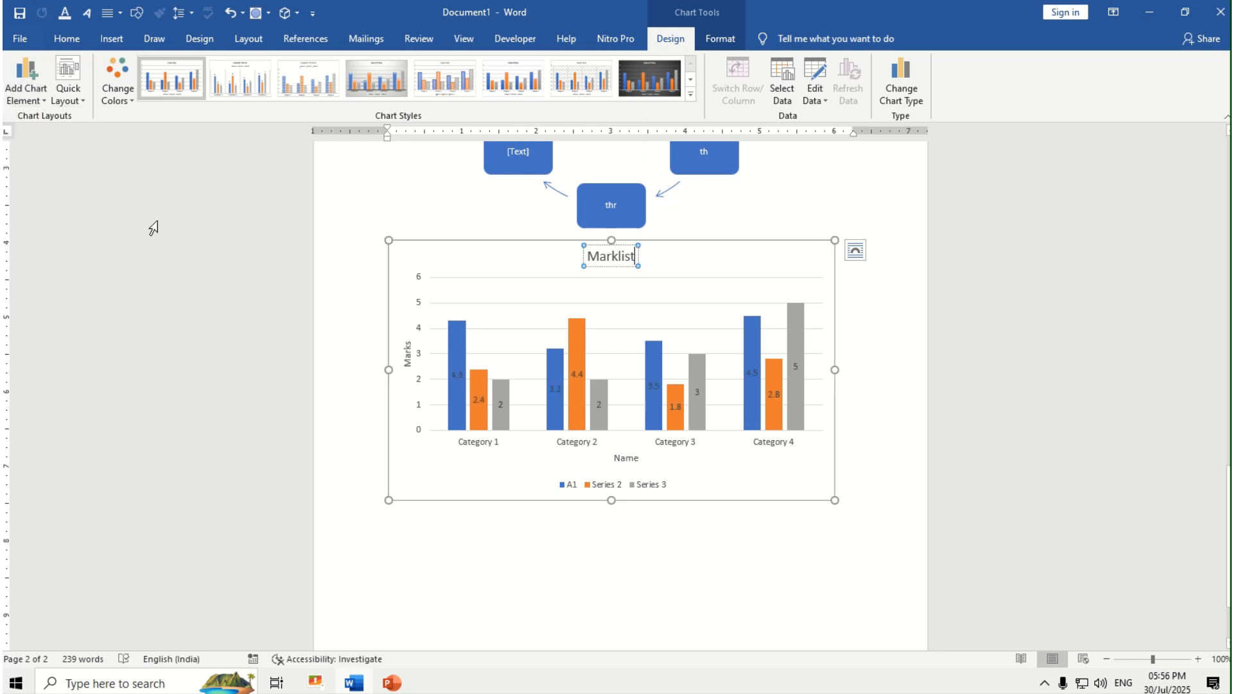
Step: Add a data table with legend keys to the chart and place the chart legend at the right of the plot
{"action": "left_click", "coordinate": [32, 82]}
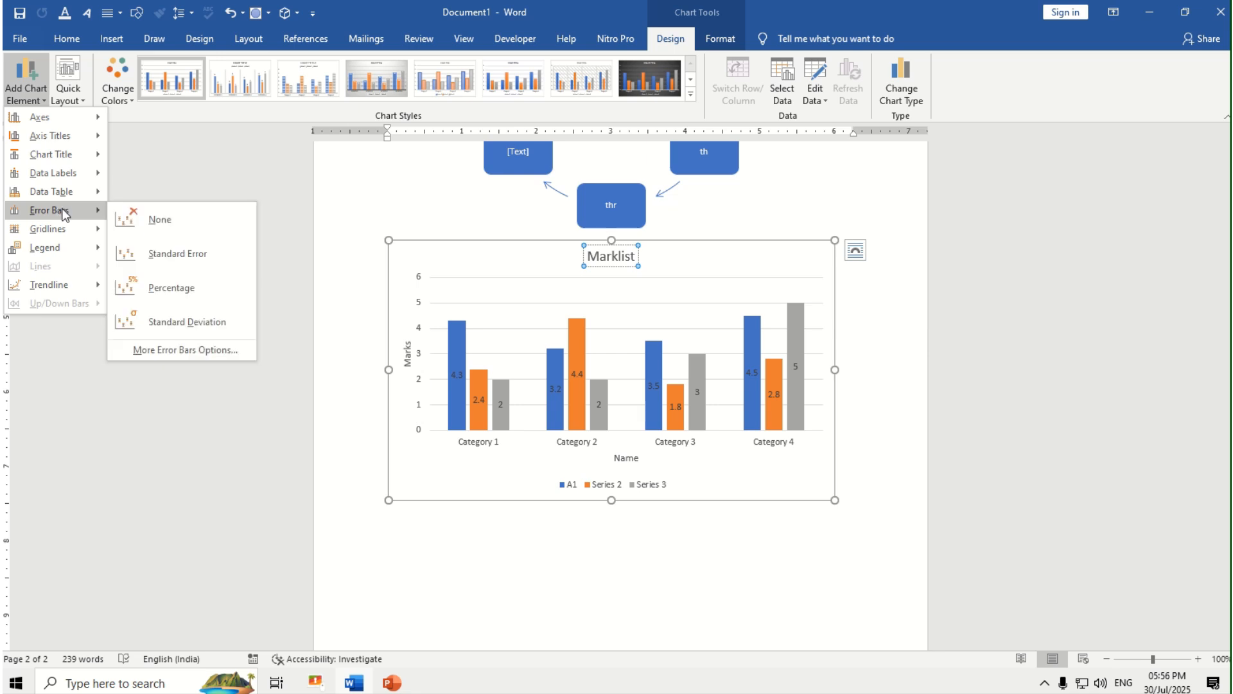
{"action": "mouse_move", "coordinate": [69, 196]}
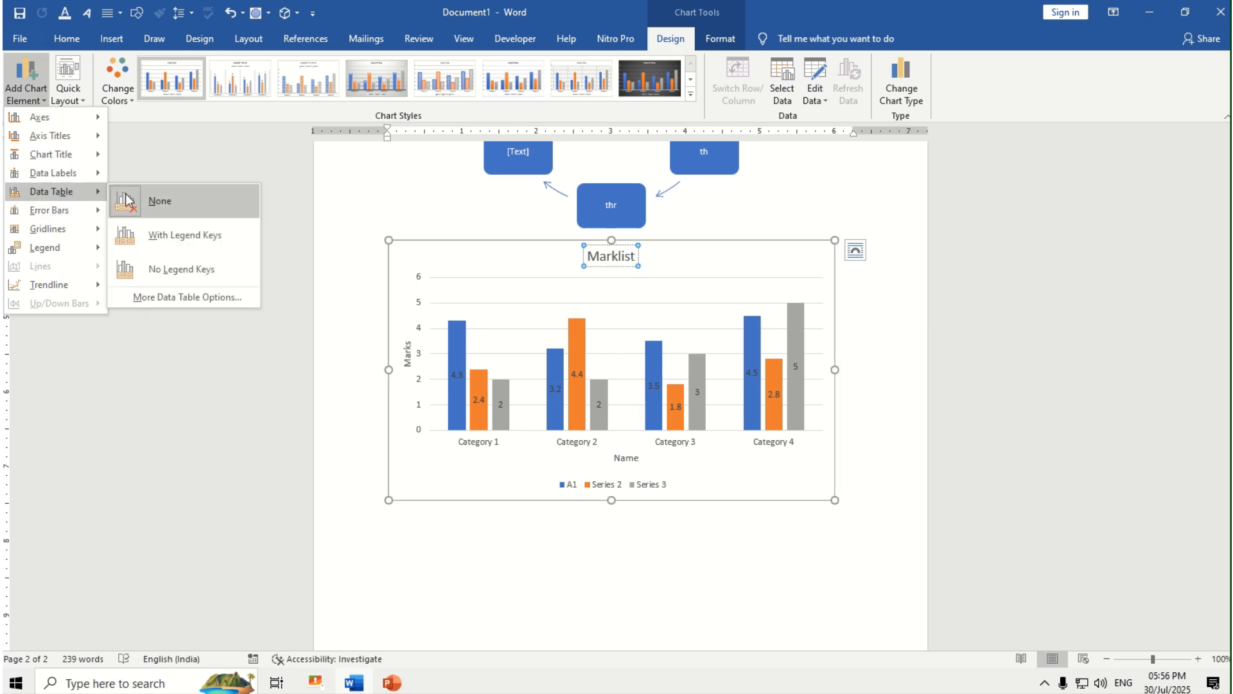
{"action": "left_click", "coordinate": [165, 235]}
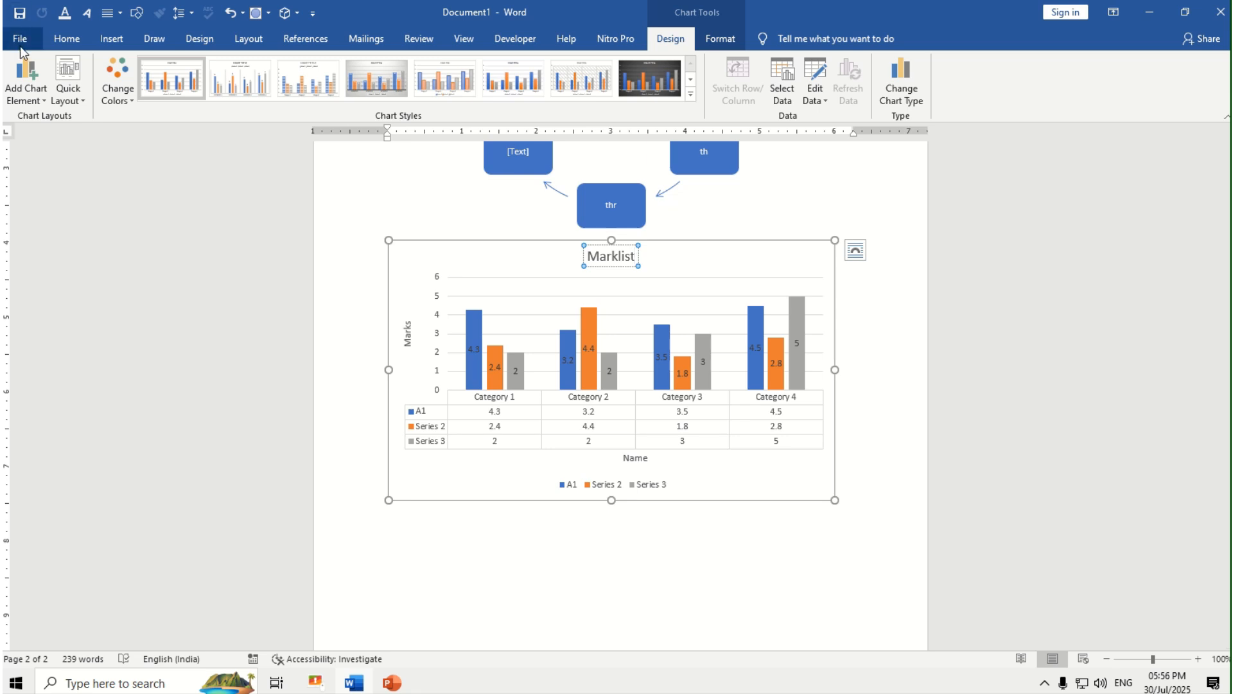
{"action": "left_click", "coordinate": [26, 81]}
{"action": "mouse_move", "coordinate": [50, 248]}
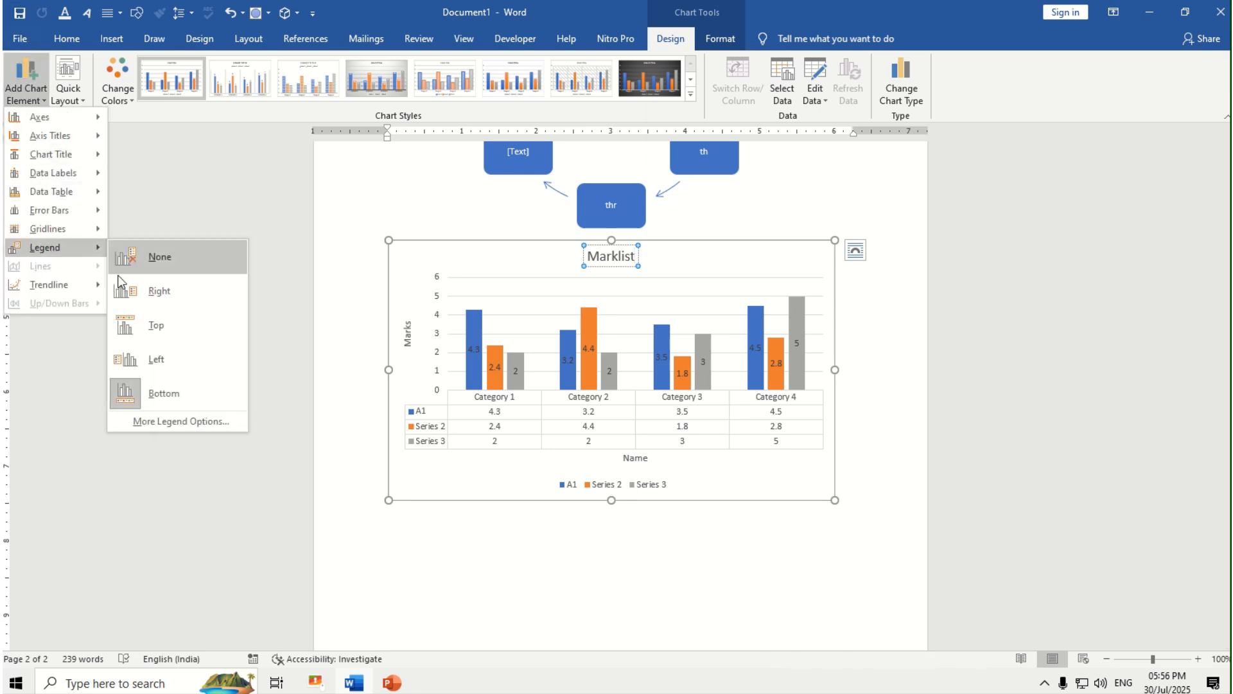
{"action": "left_click", "coordinate": [148, 290]}
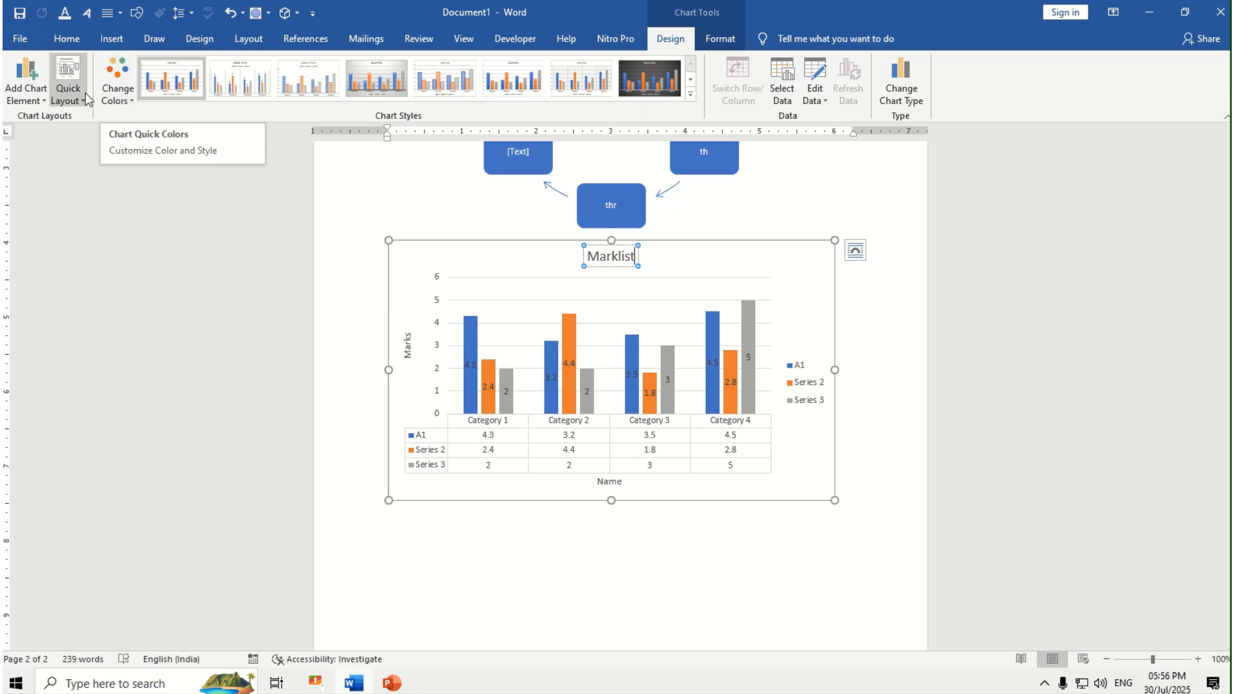
Step: Recolour the chart with the green, blue and gold palette and apply the style with adjoining columns and the legend beneath the title
{"action": "left_click", "coordinate": [125, 88]}
{"action": "left_click", "coordinate": [151, 212]}
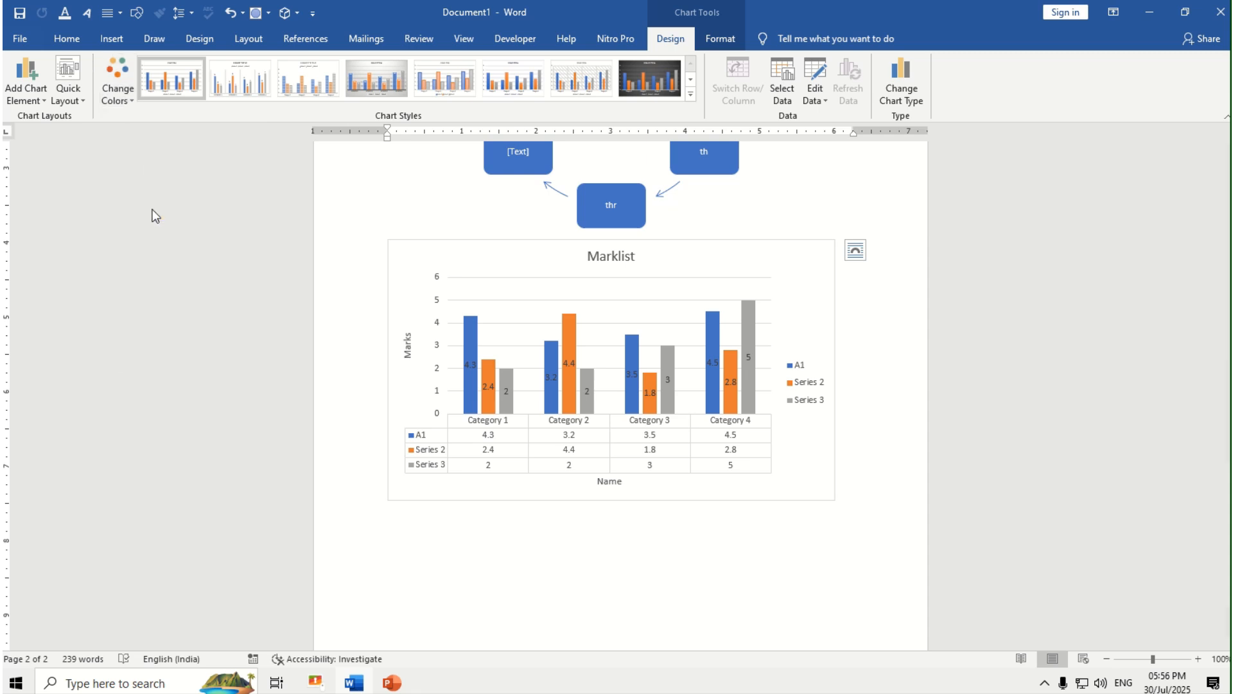
{"action": "left_click", "coordinate": [690, 95]}
{"action": "left_click", "coordinate": [317, 131]}
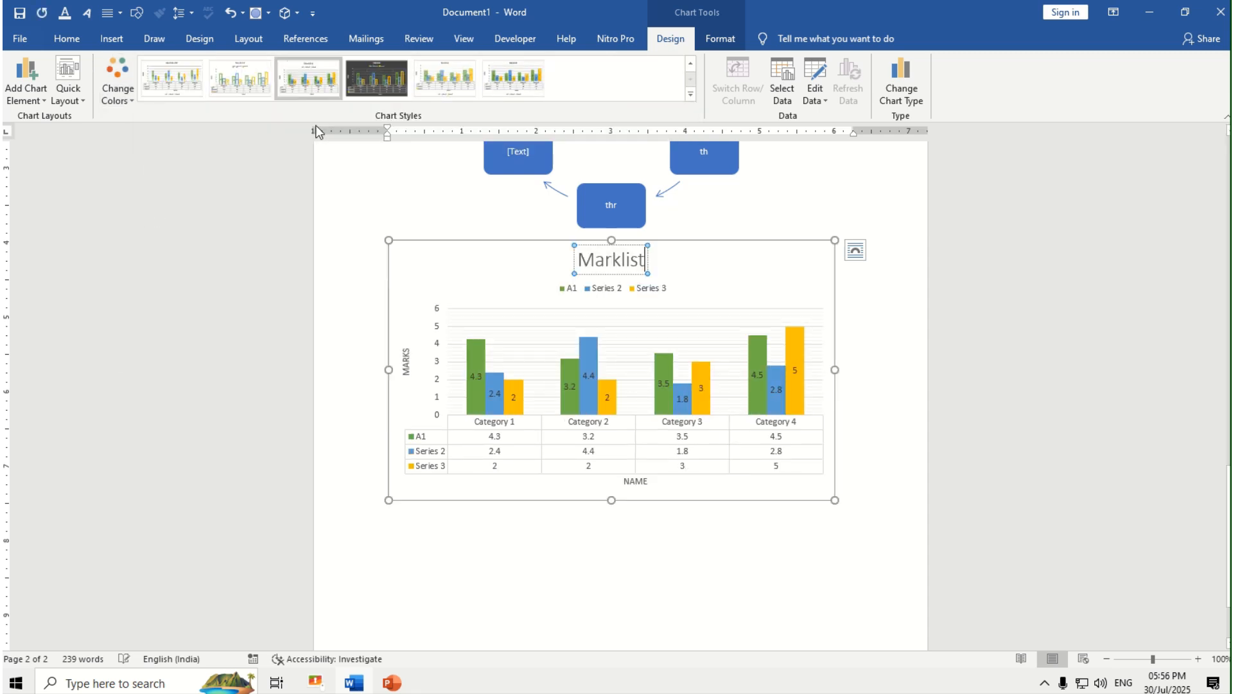
Step: Set the A1 value of Category 1 to 3.2 in the chart's data sheet and close the sheet
{"action": "left_click", "coordinate": [812, 70]}
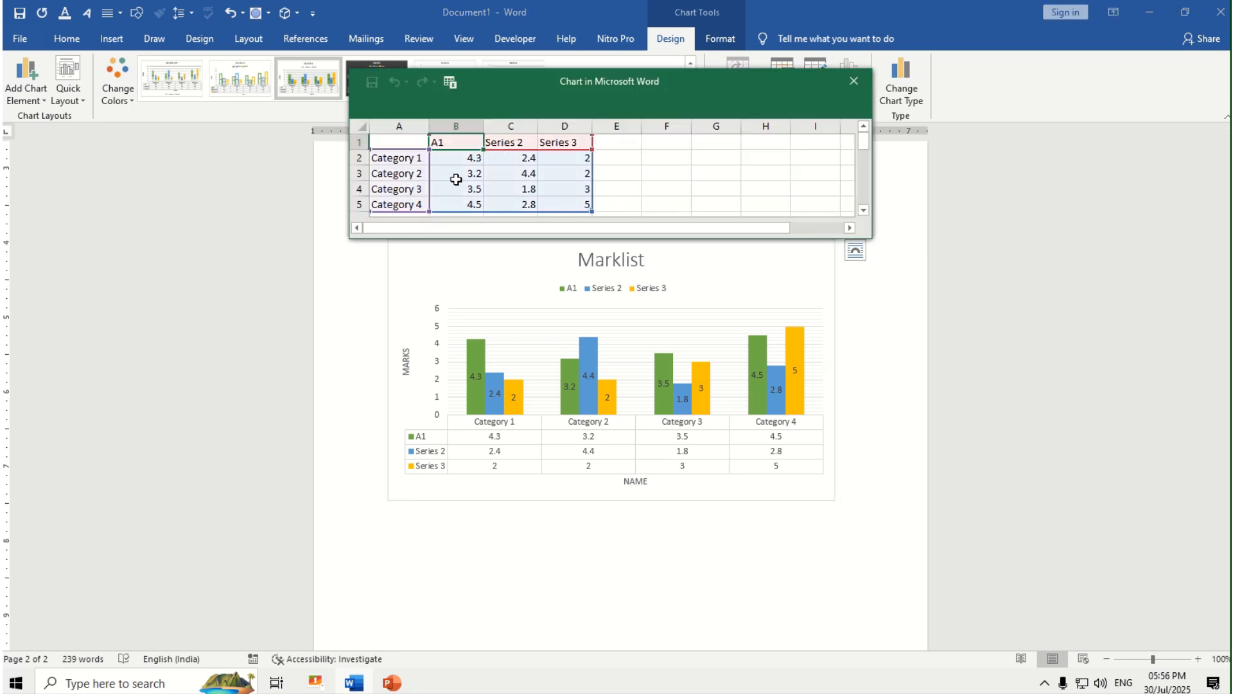
{"action": "left_click", "coordinate": [460, 157]}
{"action": "type", "text": "3.2"}
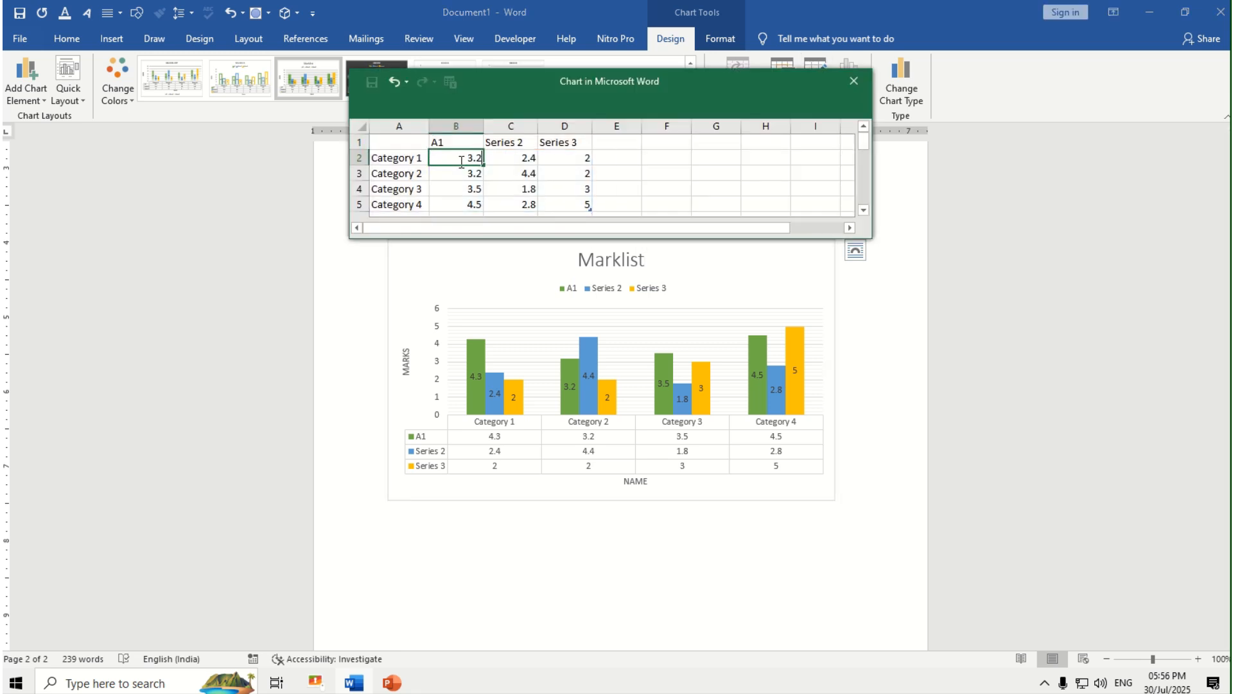
{"action": "key", "text": "Return"}
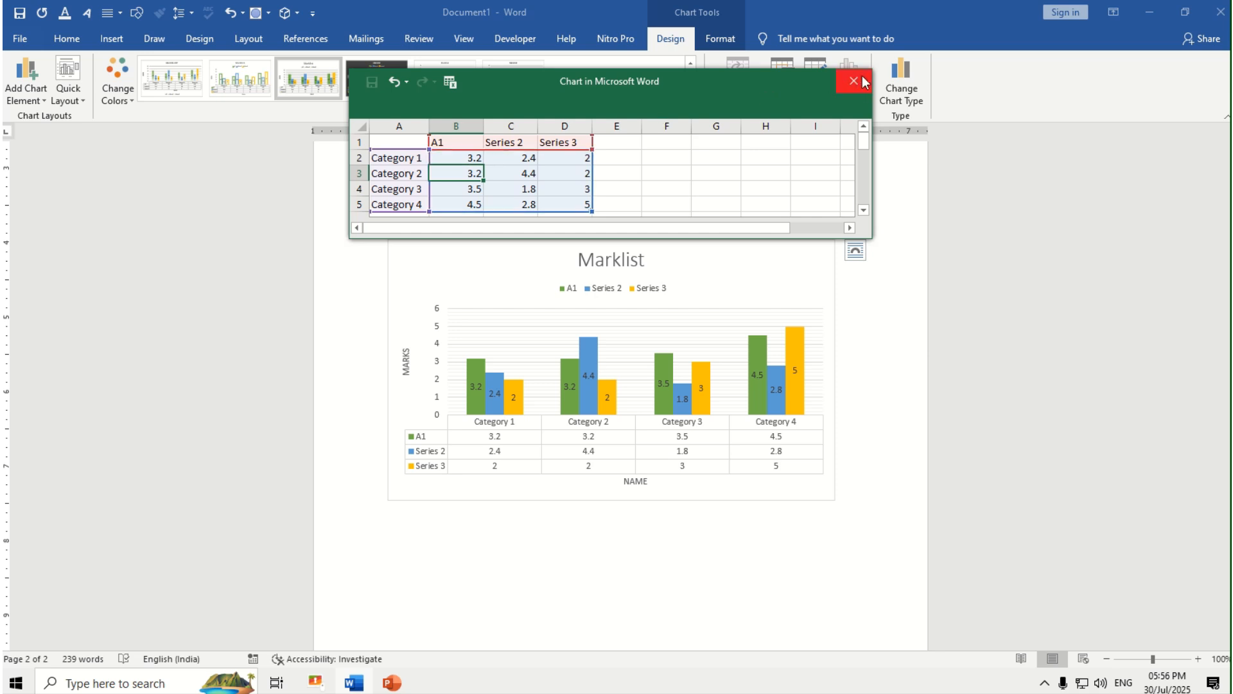
{"action": "left_click", "coordinate": [861, 80]}
{"action": "mouse_move", "coordinate": [778, 407]}
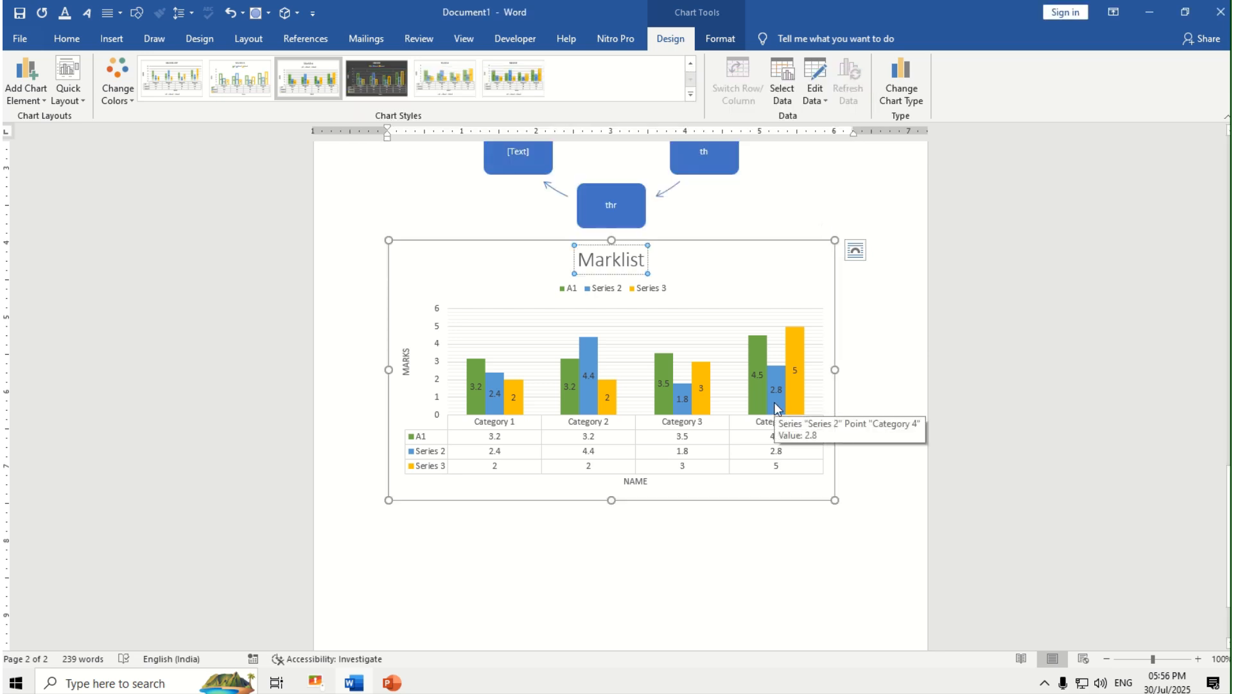
Step: Restrict the chart's source data range to the category names and the A1 column, and close the data sheet
{"action": "left_click", "coordinate": [784, 71]}
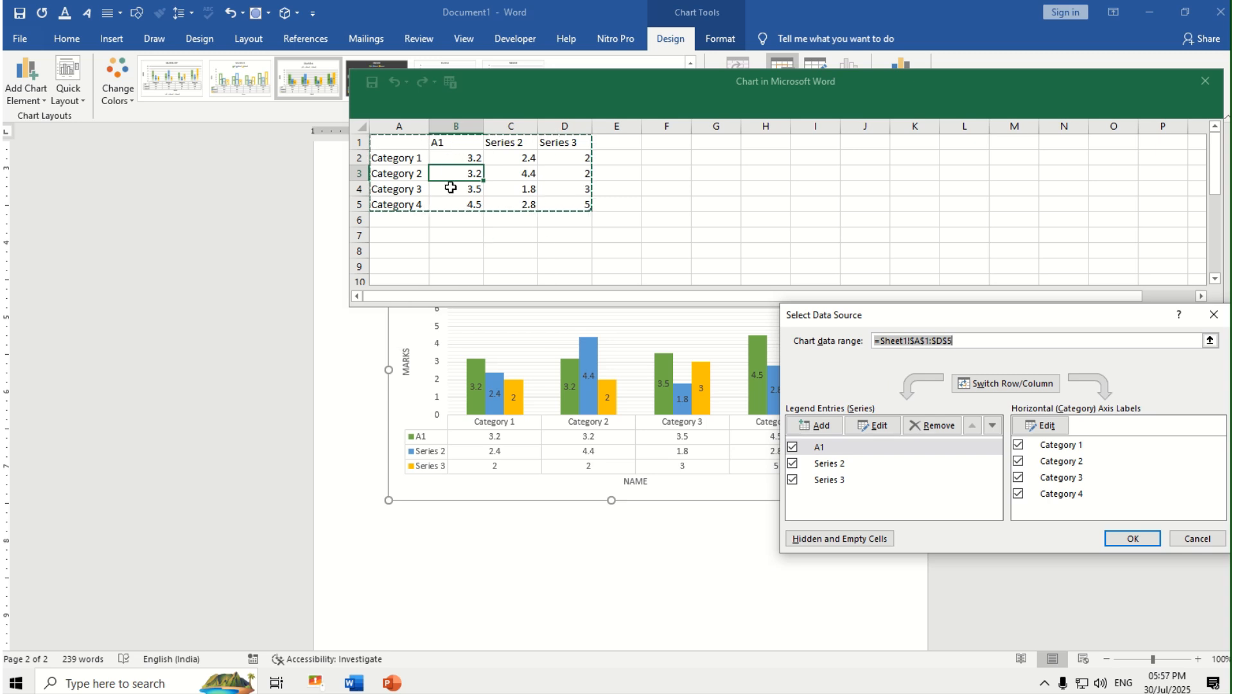
{"action": "left_click_drag", "start_coordinate": [402, 148], "coordinate": [442, 202]}
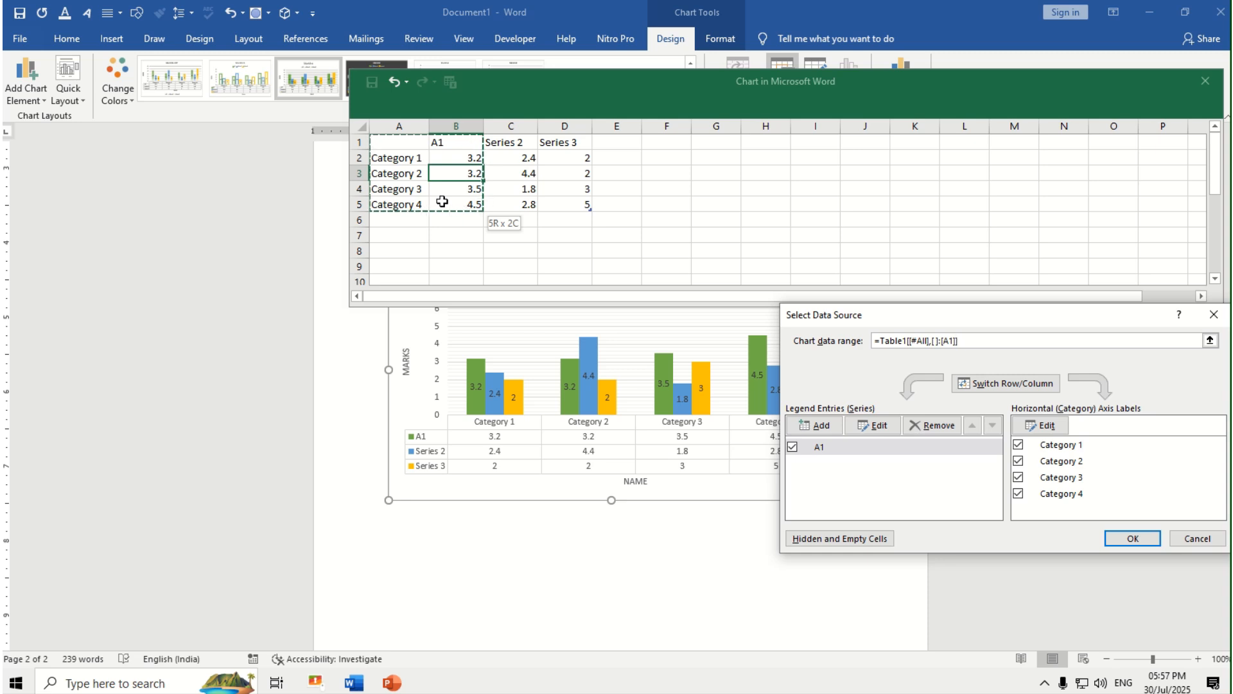
{"action": "left_click", "coordinate": [1125, 539]}
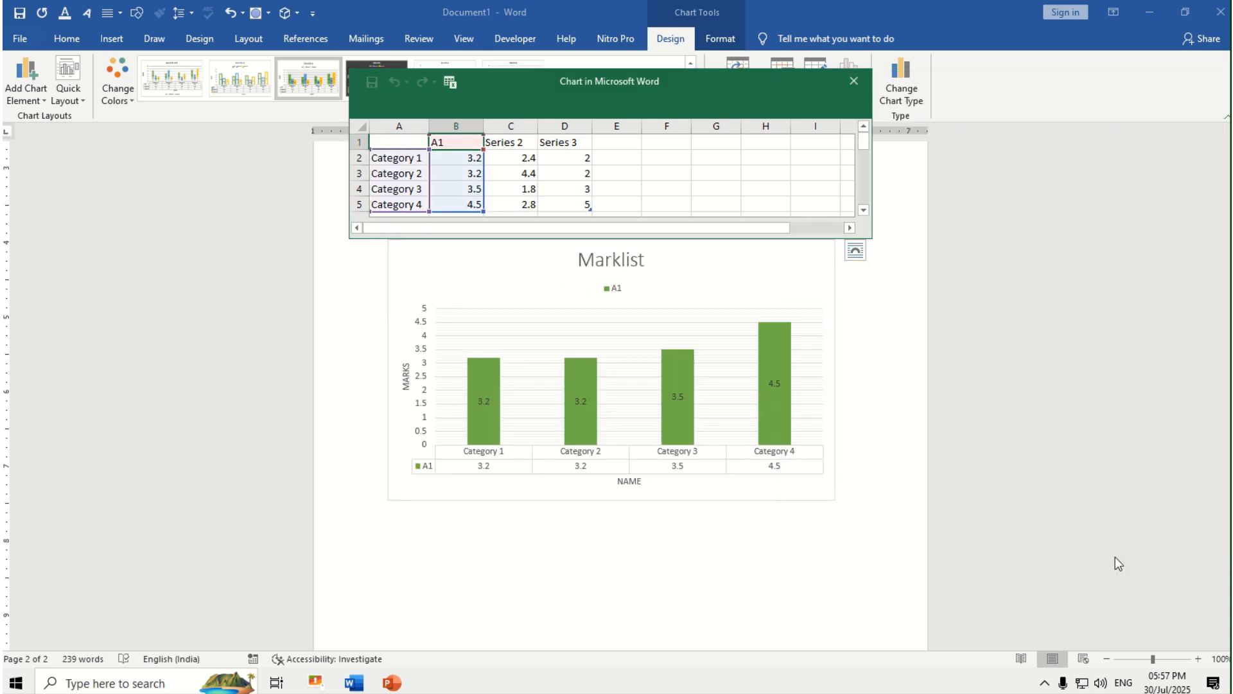
{"action": "left_click", "coordinate": [853, 81]}
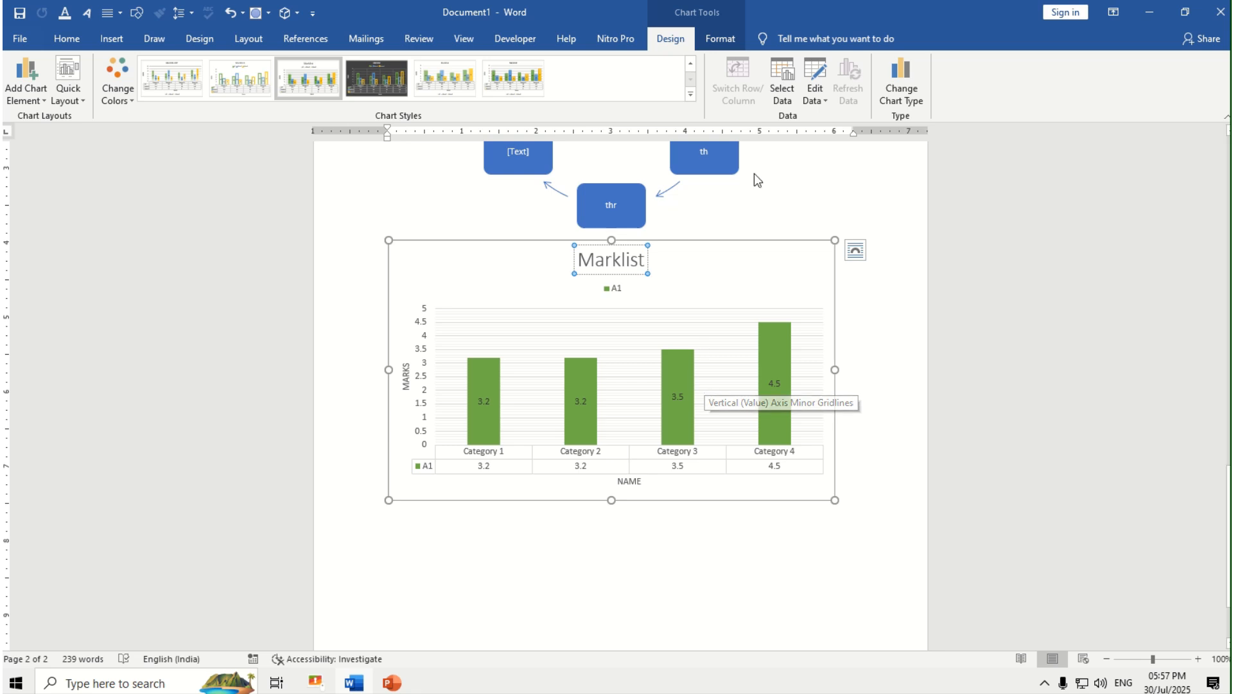
Step: Change the Marklist chart from a clustered column to a pie chart
{"action": "left_click", "coordinate": [898, 95]}
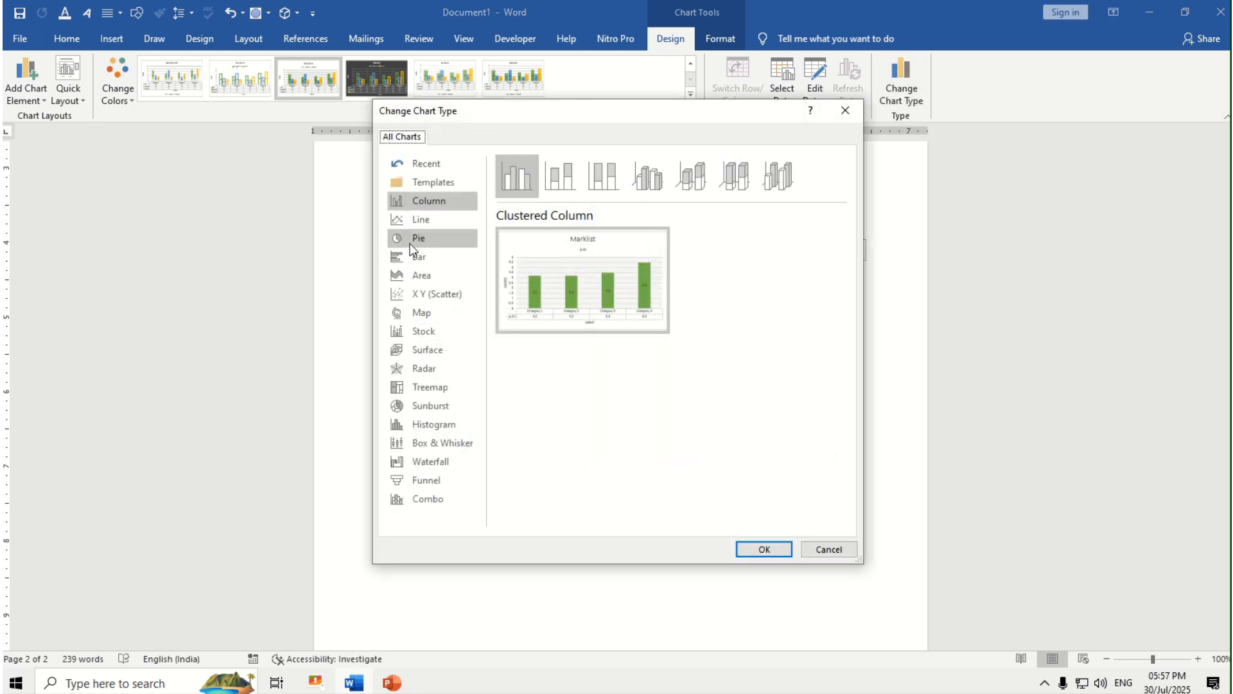
{"action": "left_click", "coordinate": [411, 238]}
{"action": "left_click", "coordinate": [756, 550]}
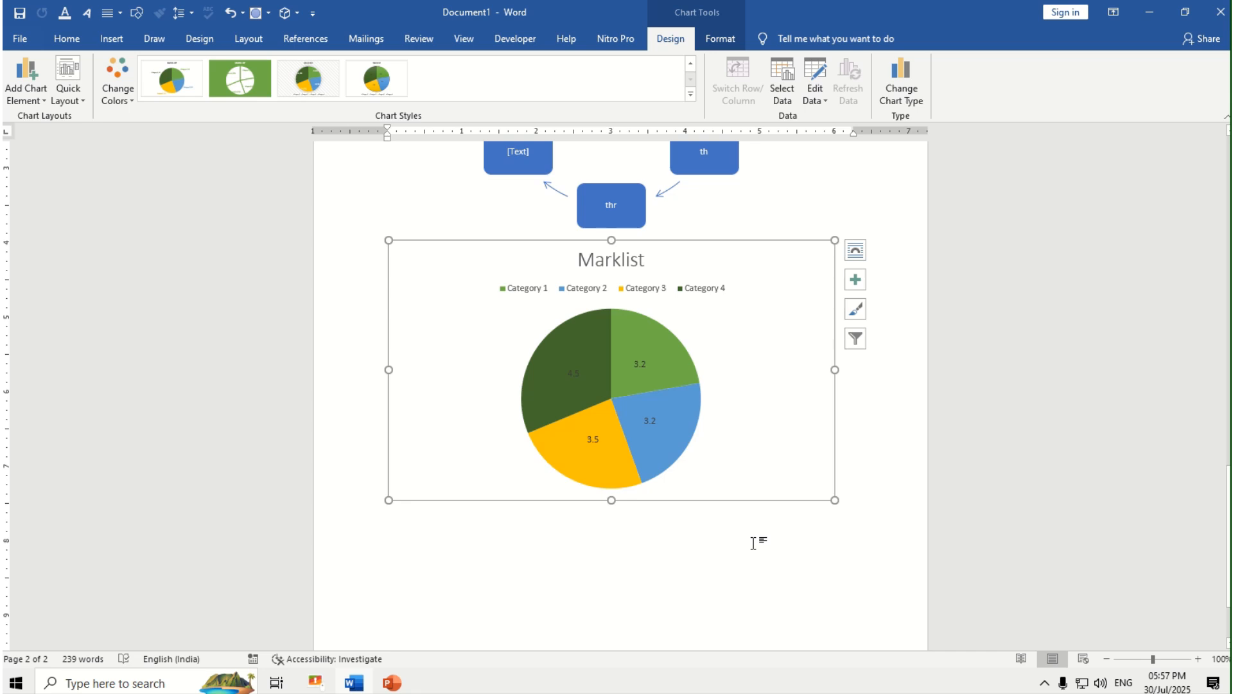
Step: Fill the pie's Category 4 slice with red and its Category 1 slice with yellow
{"action": "left_click", "coordinate": [720, 38]}
{"action": "left_click", "coordinate": [564, 371]}
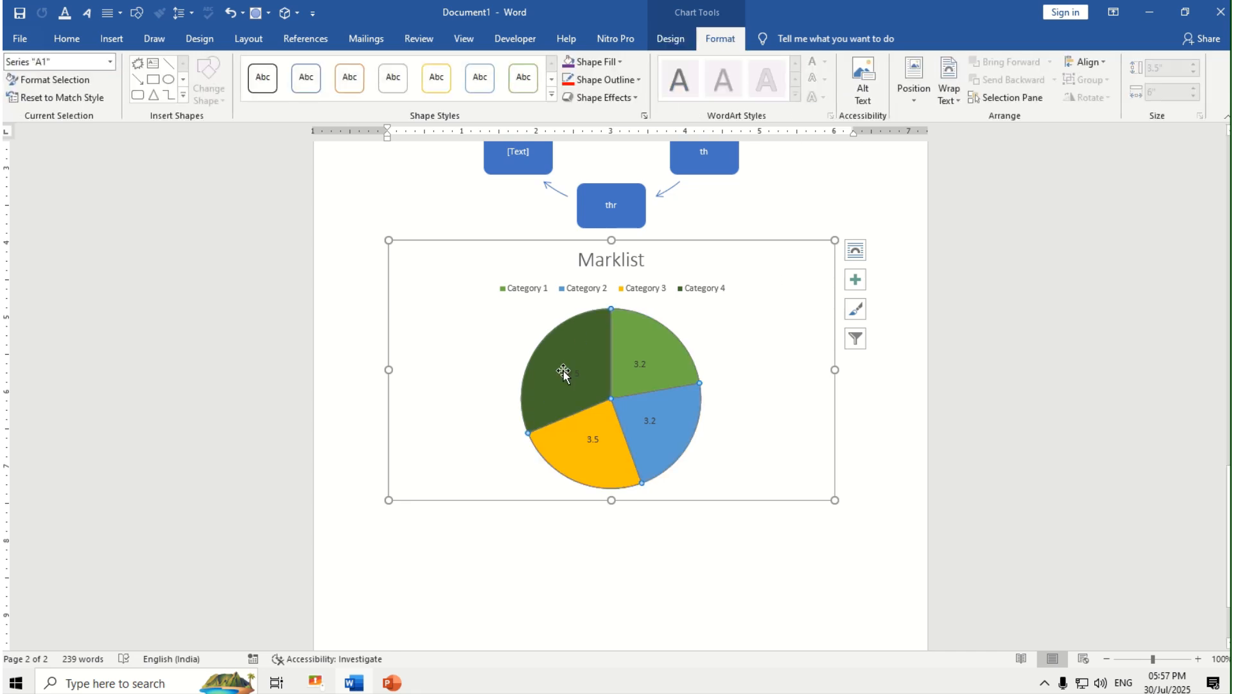
{"action": "left_click", "coordinate": [568, 345]}
{"action": "left_click", "coordinate": [600, 62]}
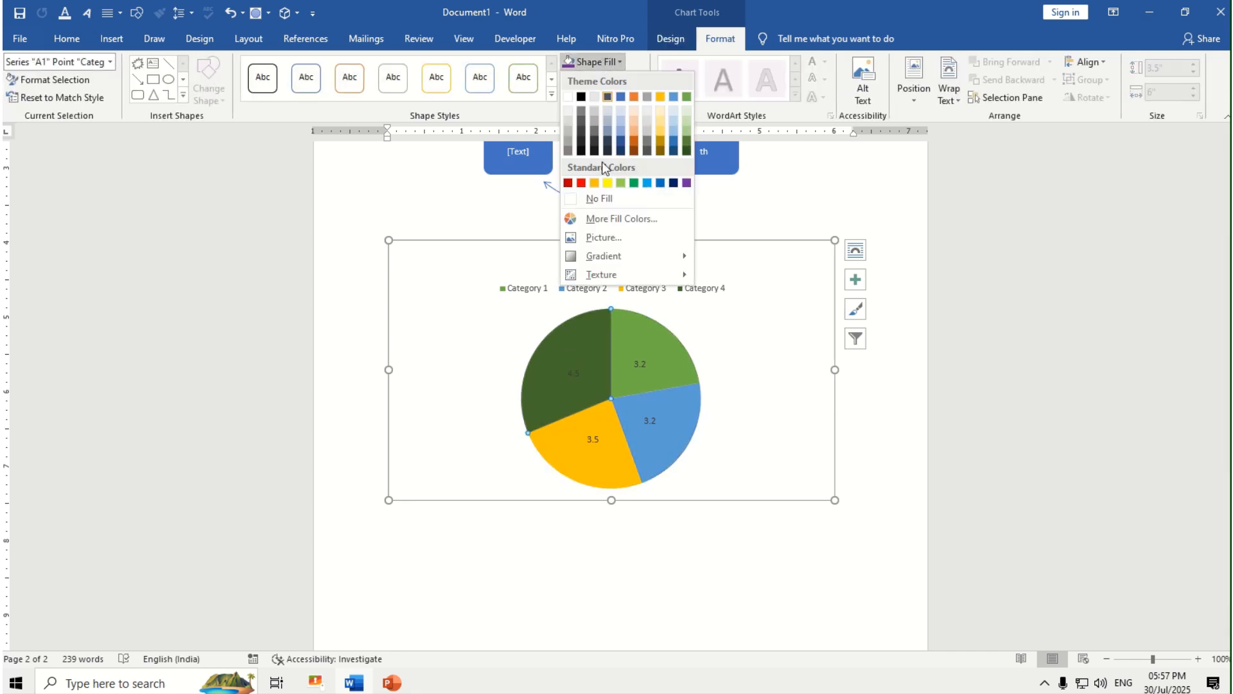
{"action": "left_click", "coordinate": [581, 182]}
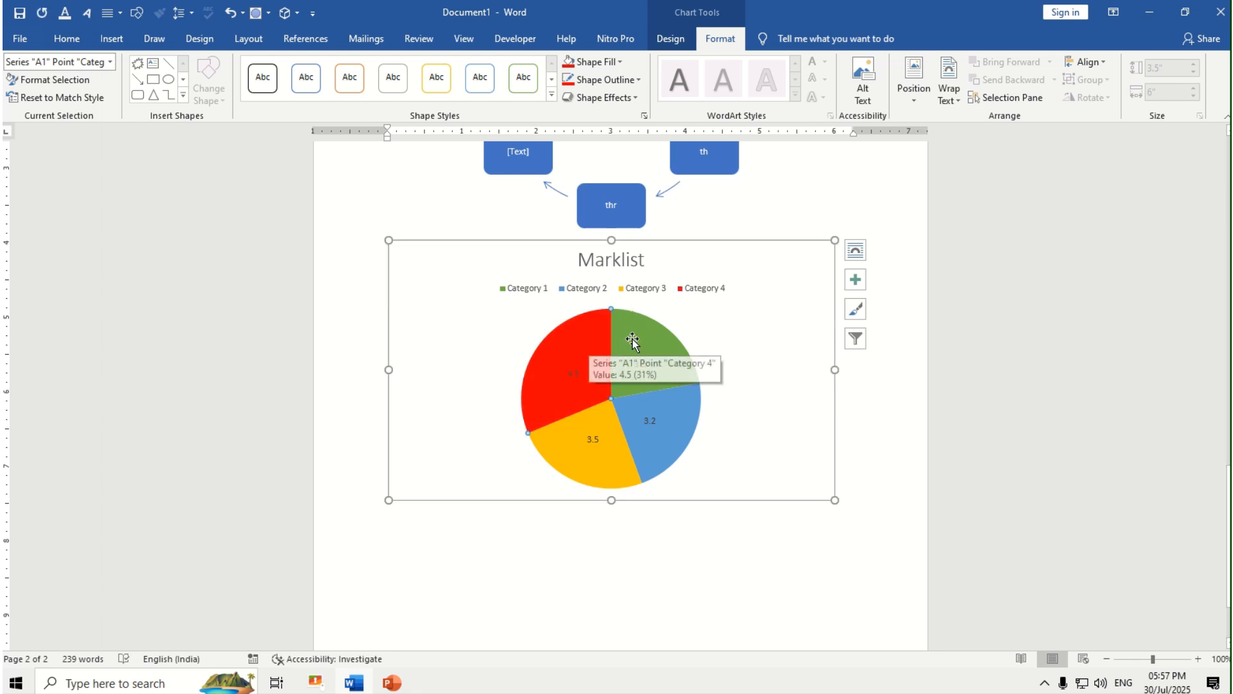
{"action": "left_click", "coordinate": [618, 64]}
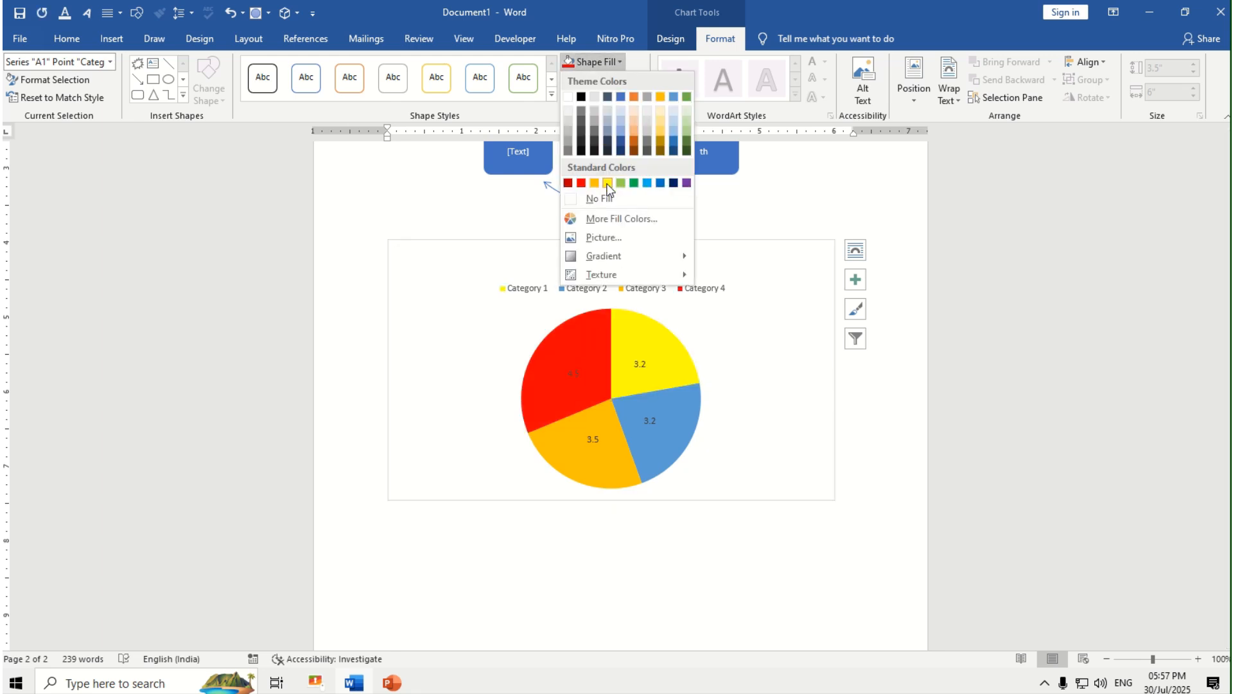
{"action": "left_click", "coordinate": [607, 183]}
Step: Fill only the pie's Category 3 slice with the standard green colour
{"action": "left_click", "coordinate": [594, 442]}
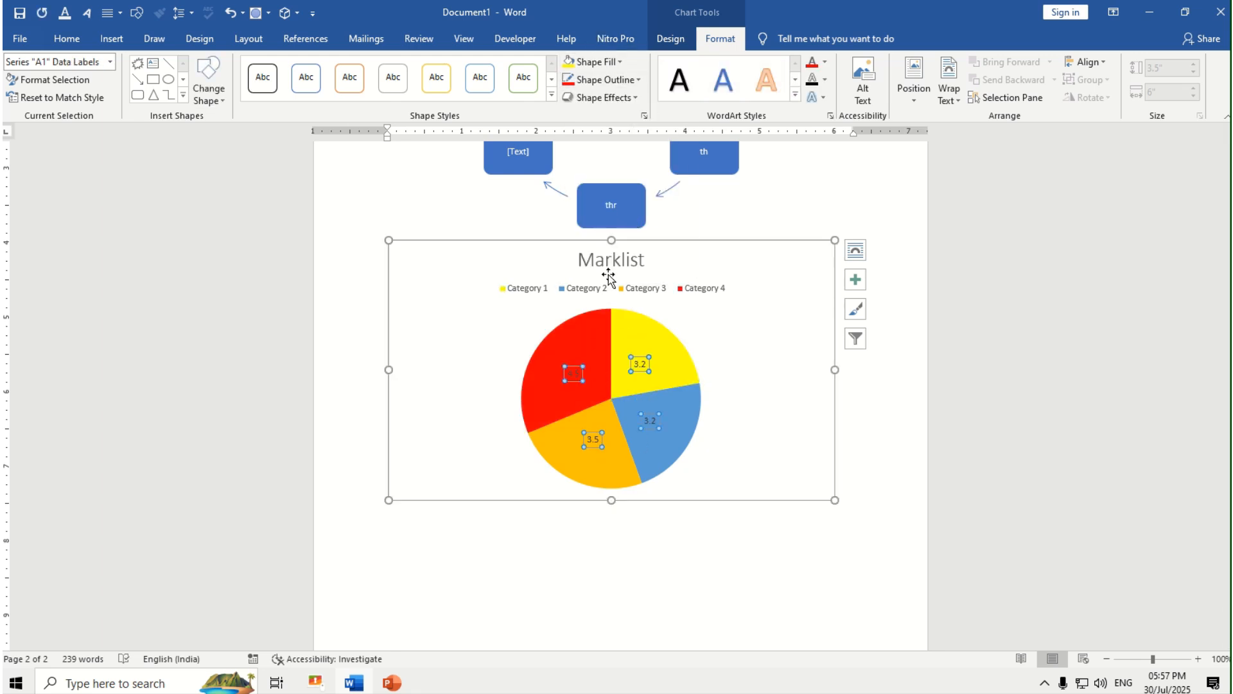
{"action": "left_click", "coordinate": [594, 415]}
{"action": "left_click", "coordinate": [594, 61]}
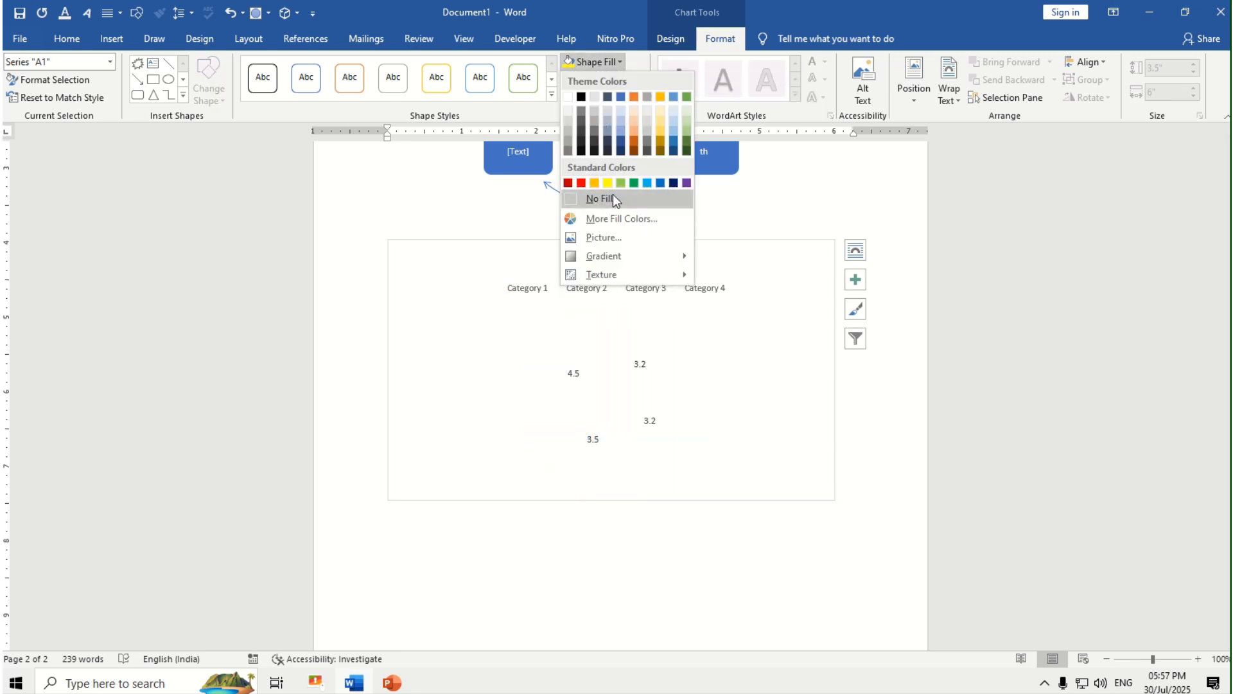
{"action": "left_click", "coordinate": [607, 460]}
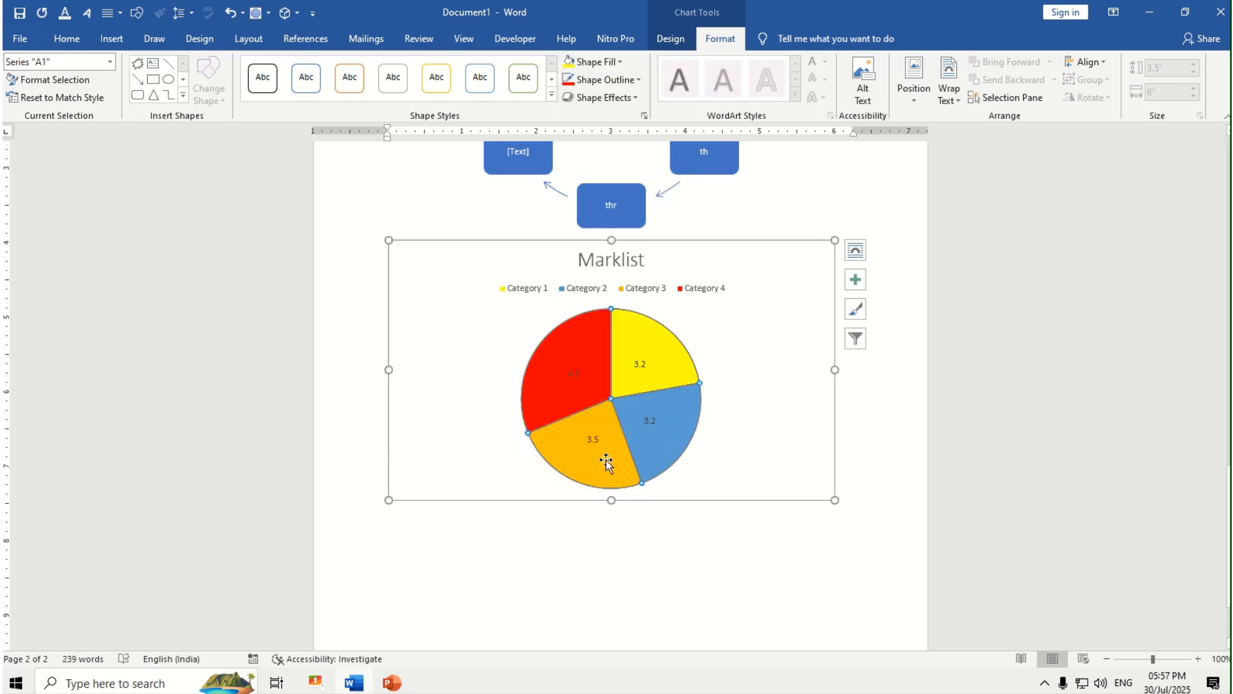
{"action": "left_click", "coordinate": [607, 460]}
{"action": "left_click", "coordinate": [594, 61]}
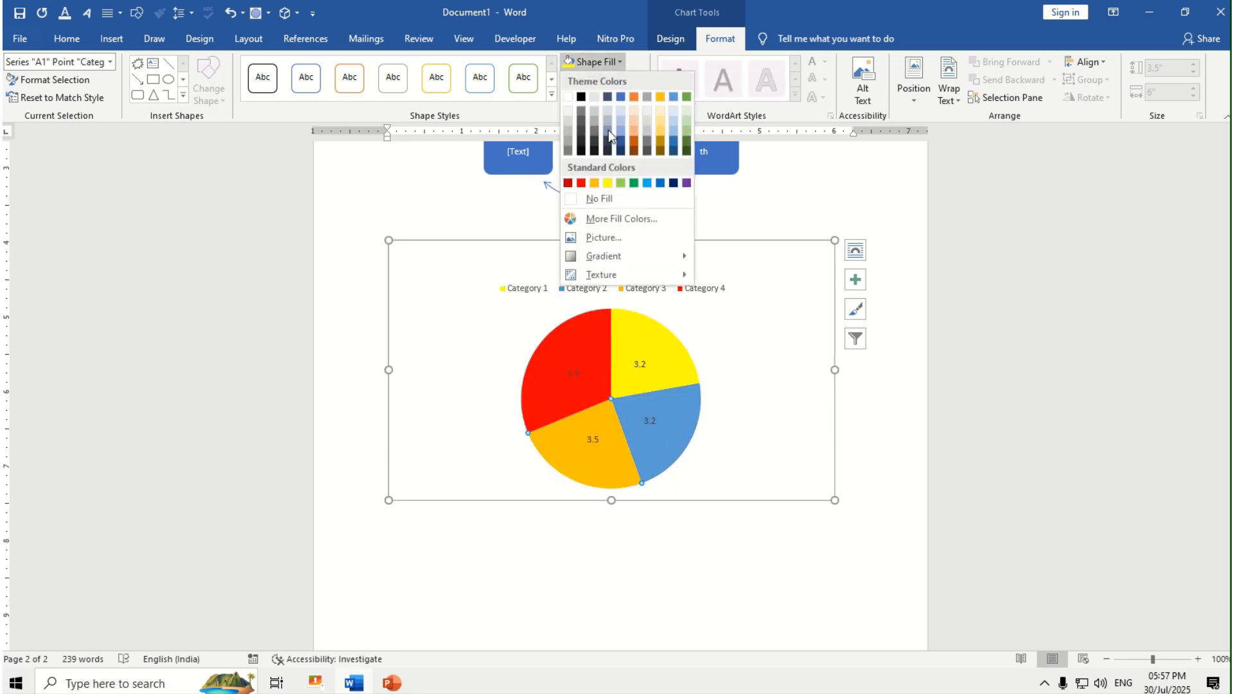
{"action": "left_click", "coordinate": [623, 183]}
{"action": "left_click", "coordinate": [742, 397]}
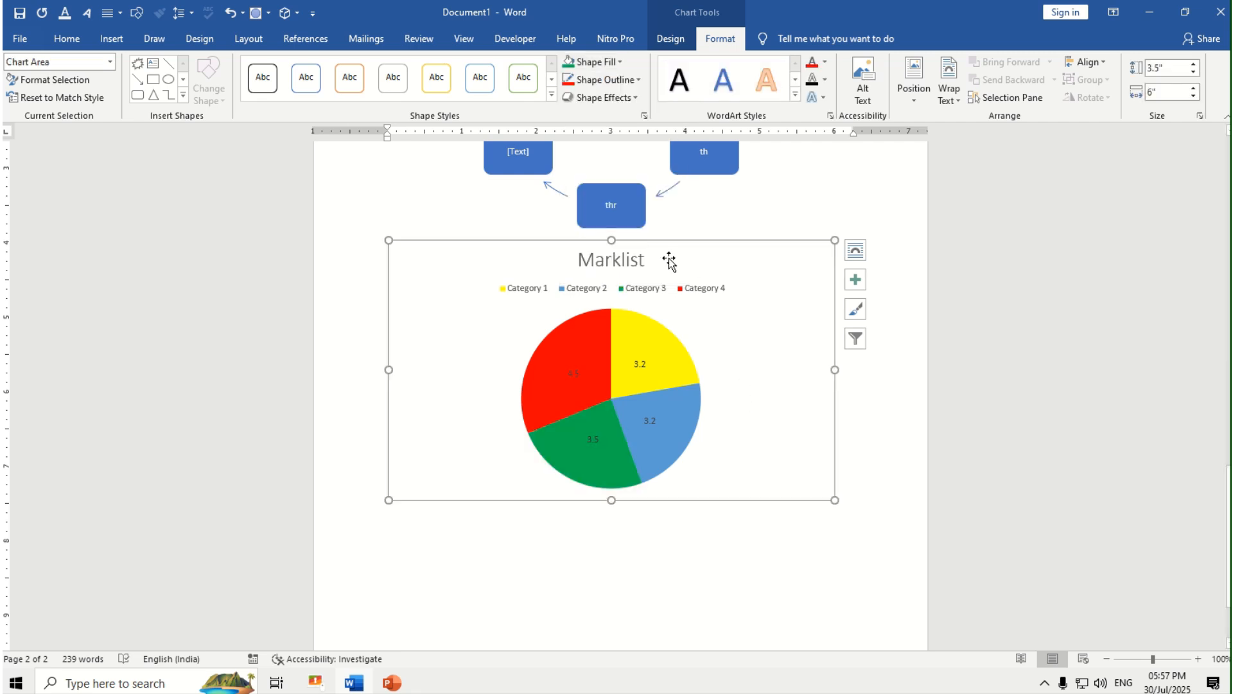
Step: Insert a screen clipping of the upper half of the jacketed cat picture at the chart's place in the document
{"action": "double_click", "coordinate": [617, 567]}
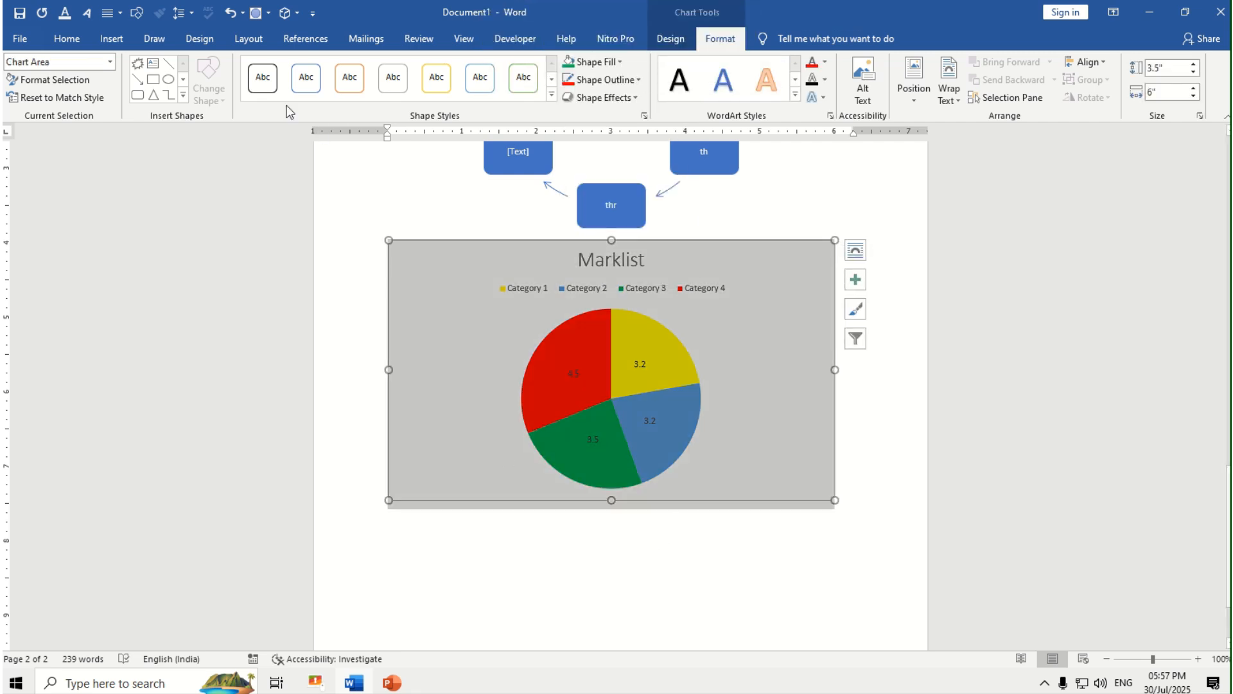
{"action": "left_click", "coordinate": [111, 39]}
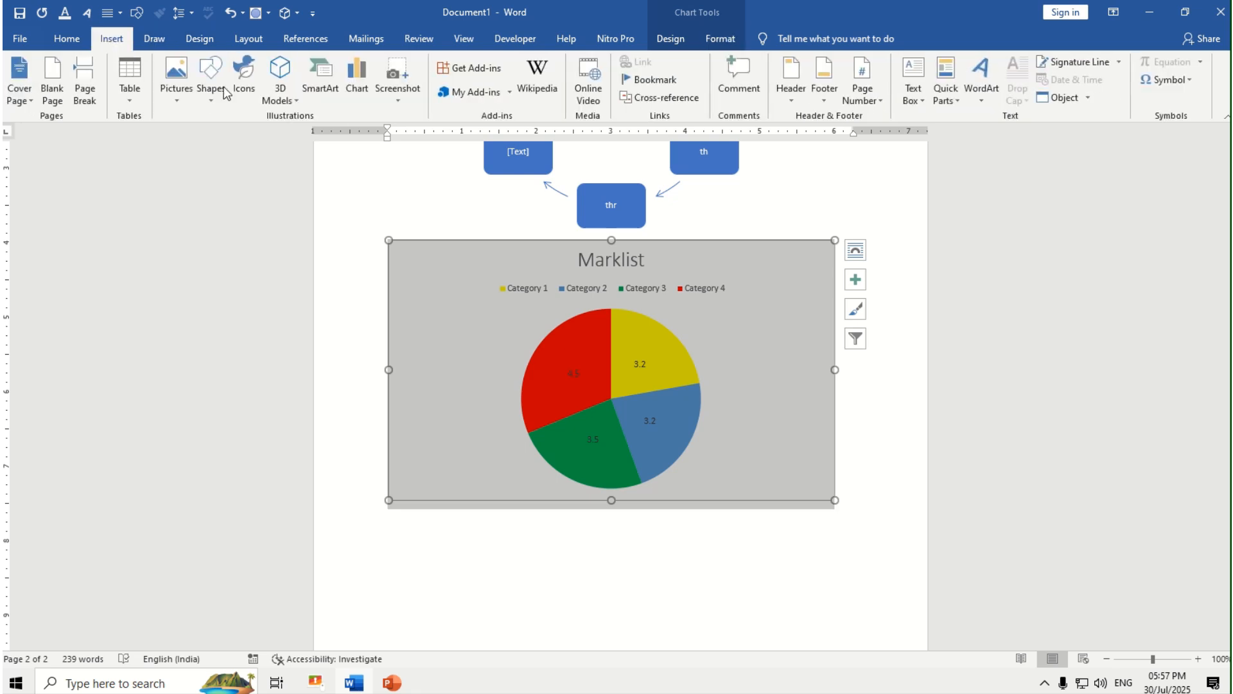
{"action": "left_click", "coordinate": [400, 98]}
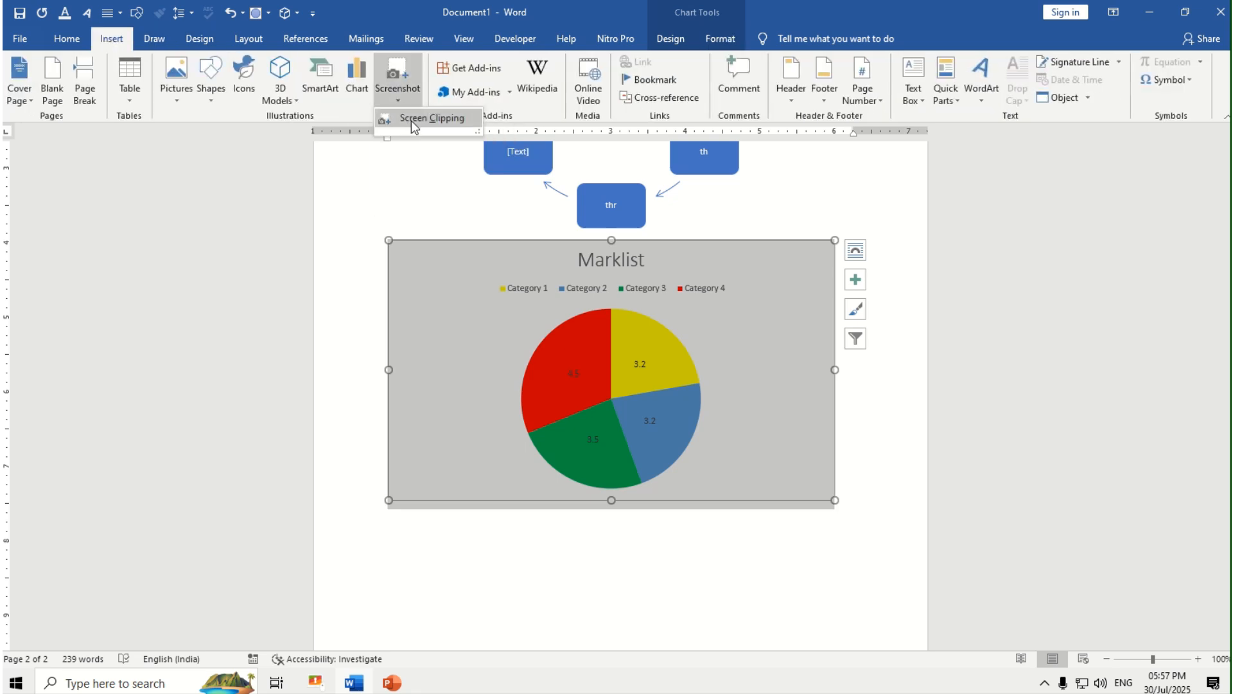
{"action": "left_click", "coordinate": [419, 118]}
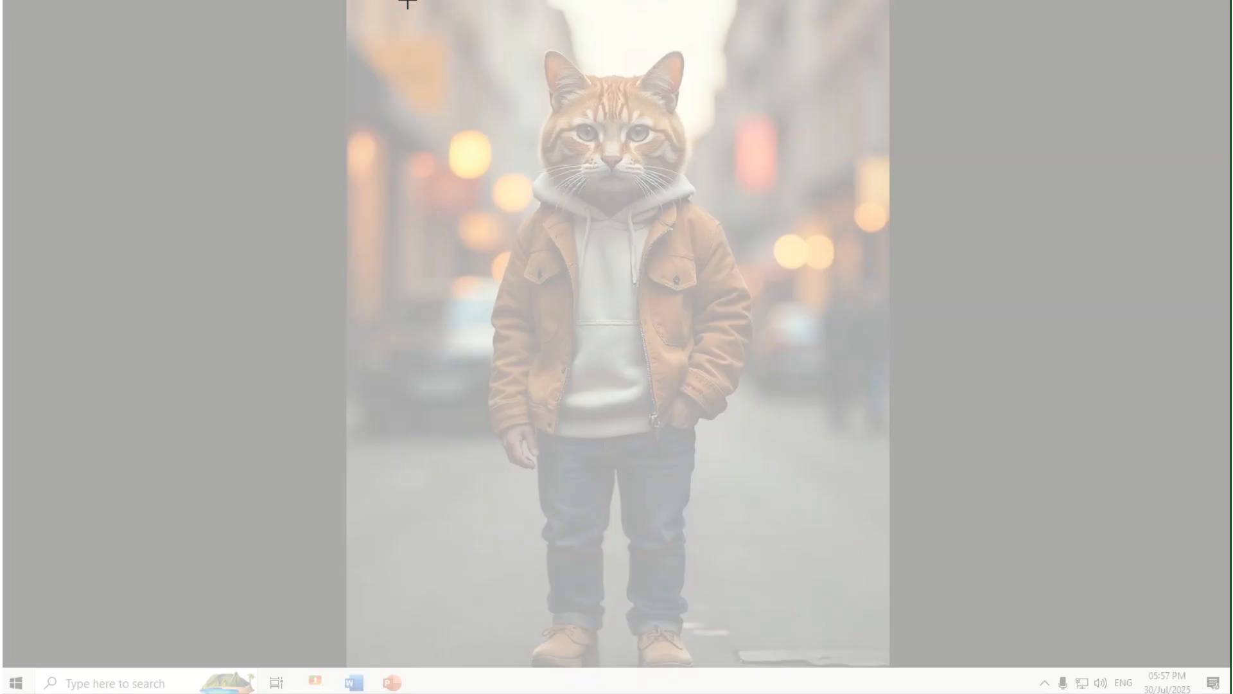
{"action": "left_click_drag", "start_coordinate": [408, 1], "coordinate": [803, 315]}
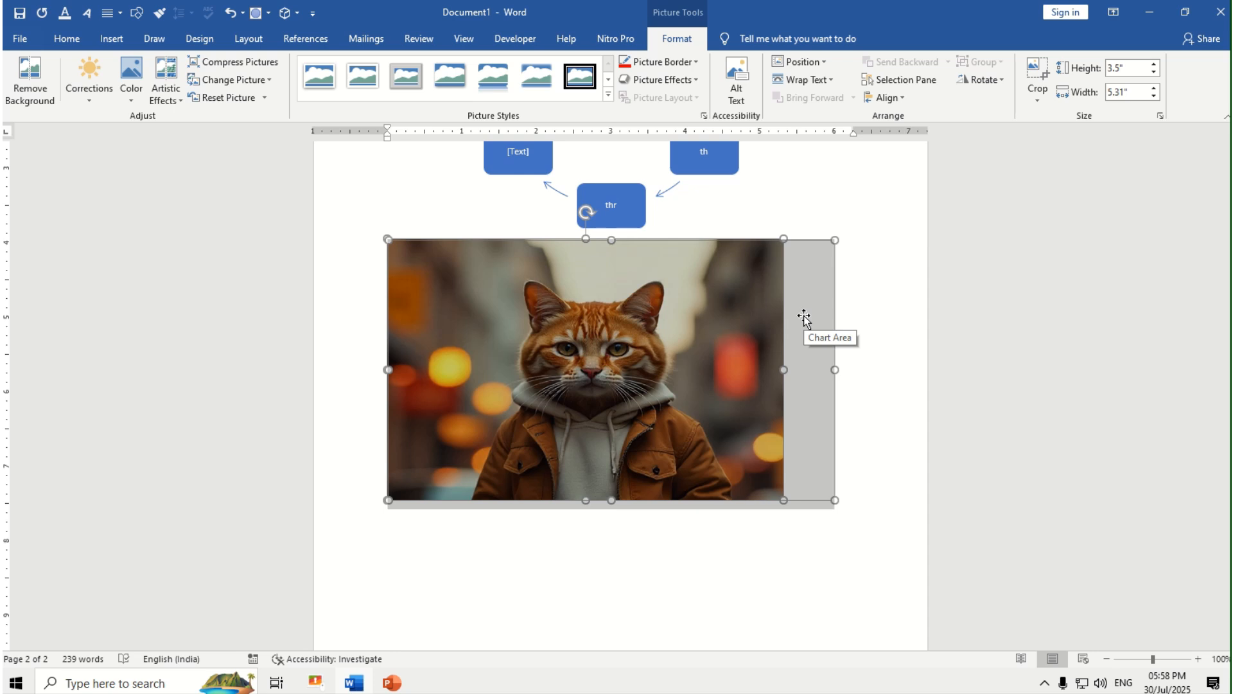
Step: Delete the cat screen clipping covering the chart and deselect the chart
{"action": "left_click", "coordinate": [128, 45]}
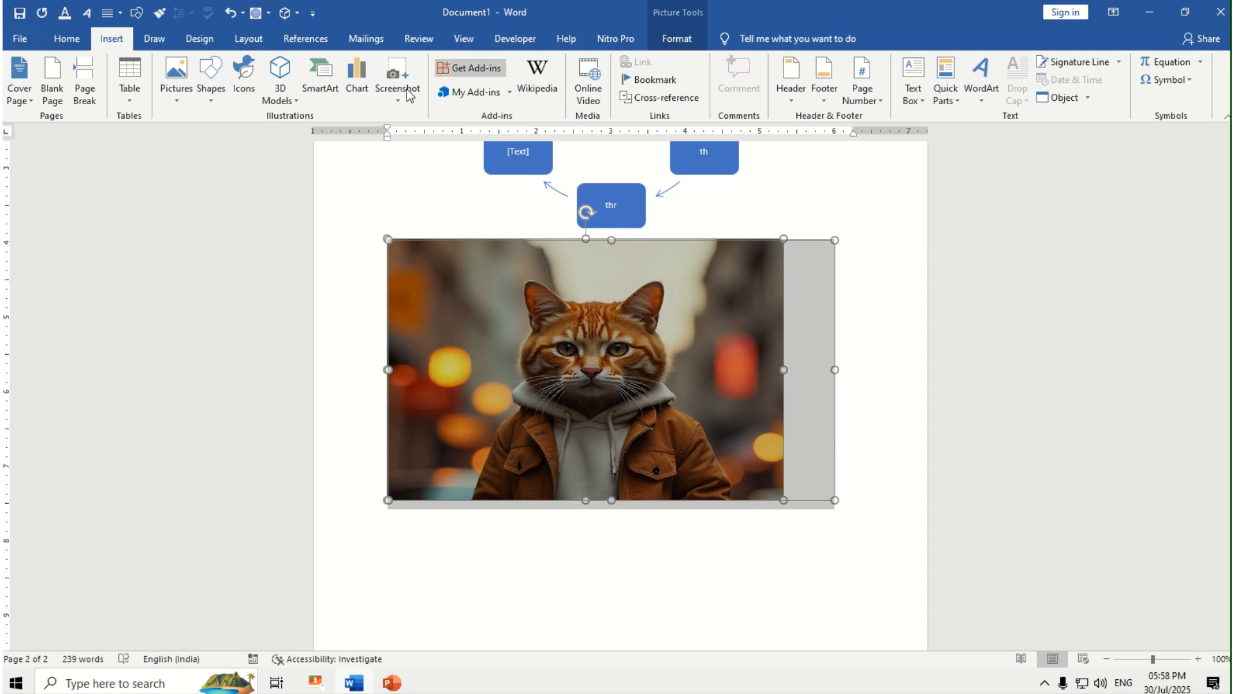
{"action": "left_click", "coordinate": [738, 419]}
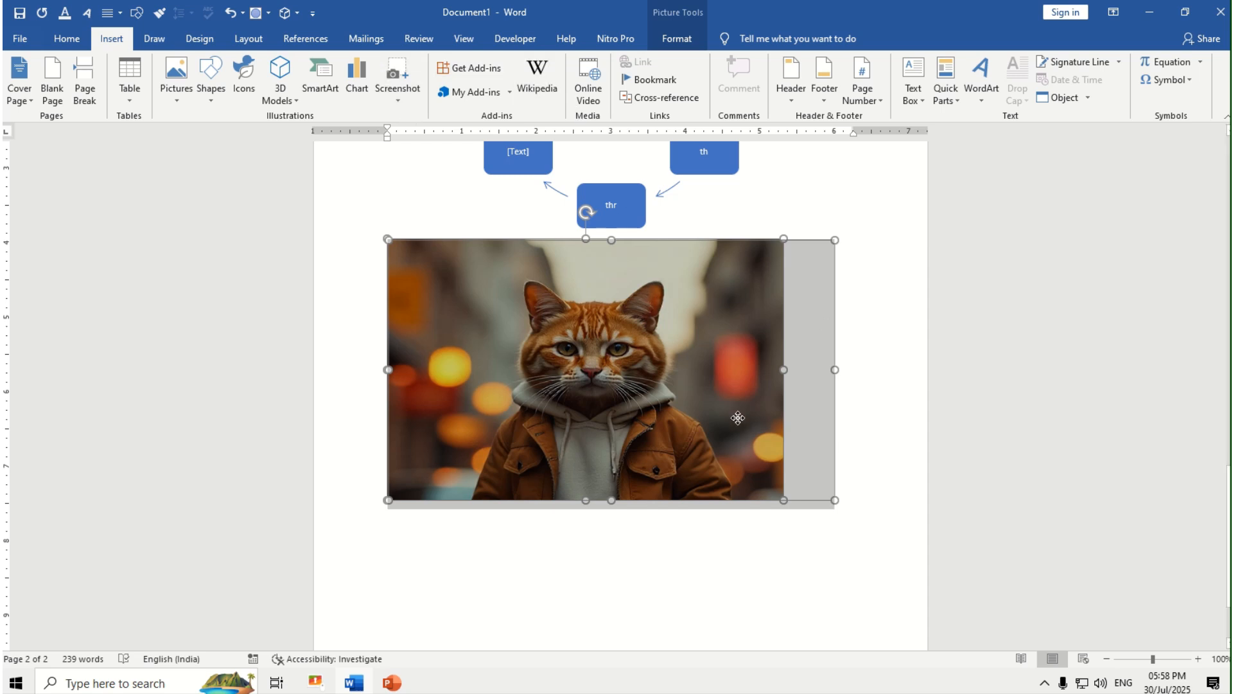
{"action": "key", "text": "Delete"}
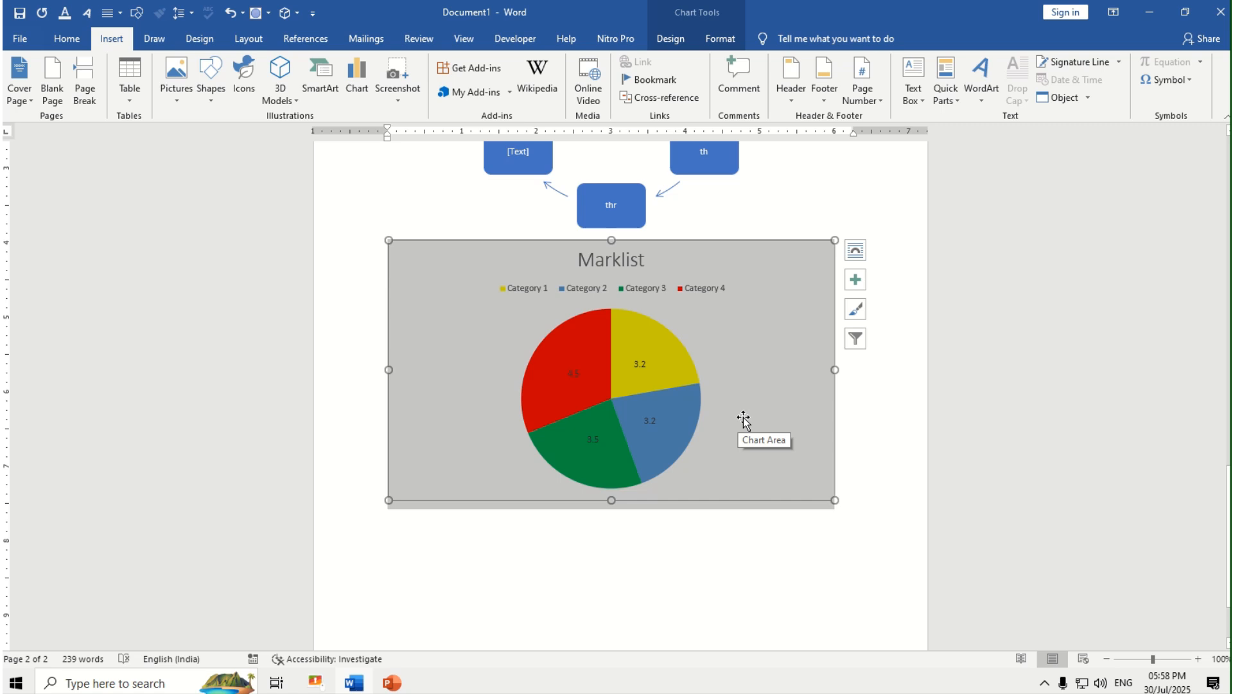
{"action": "left_click", "coordinate": [863, 498]}
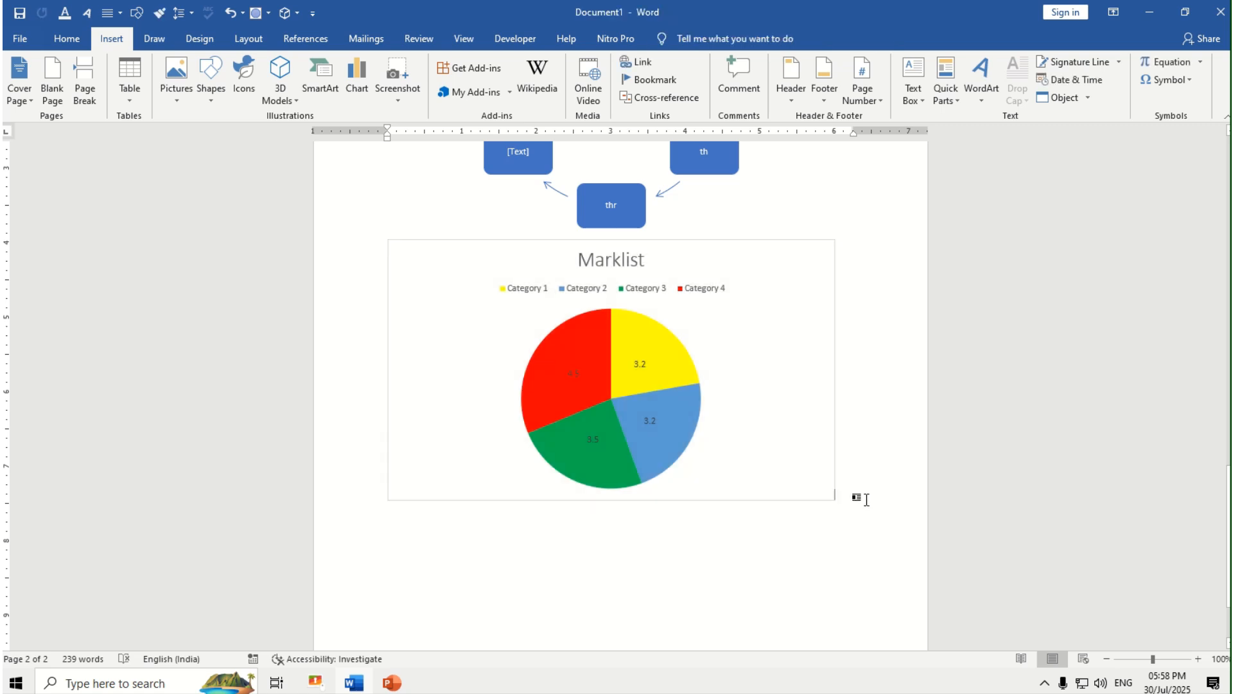